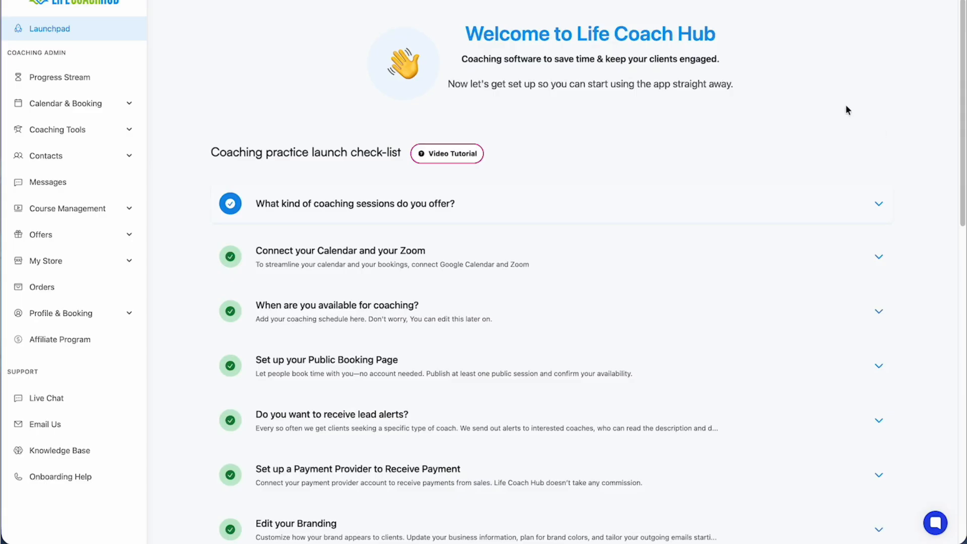
Expand the checklist item on the kinds of coaching sessions offered and review the existing session types.
click(752, 210)
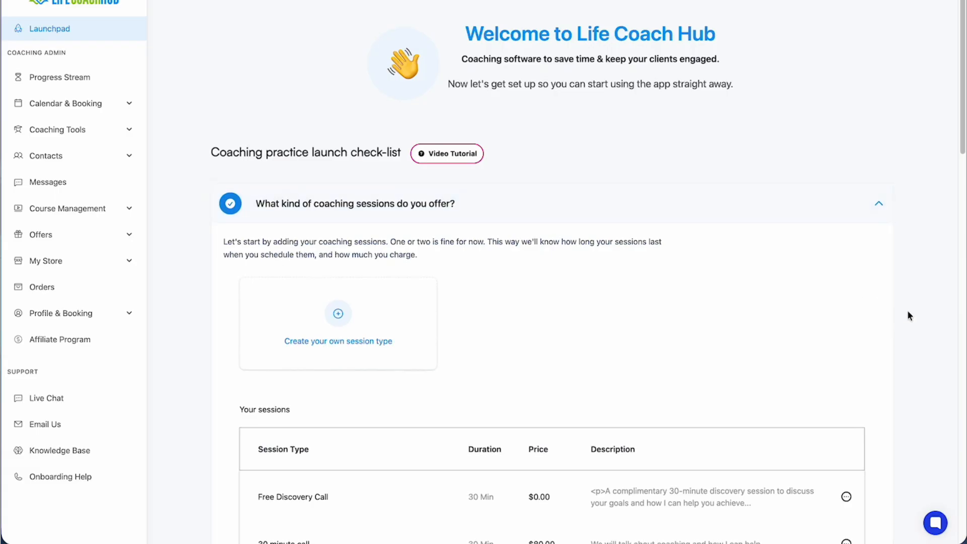
scroll(907, 315, down, 4)
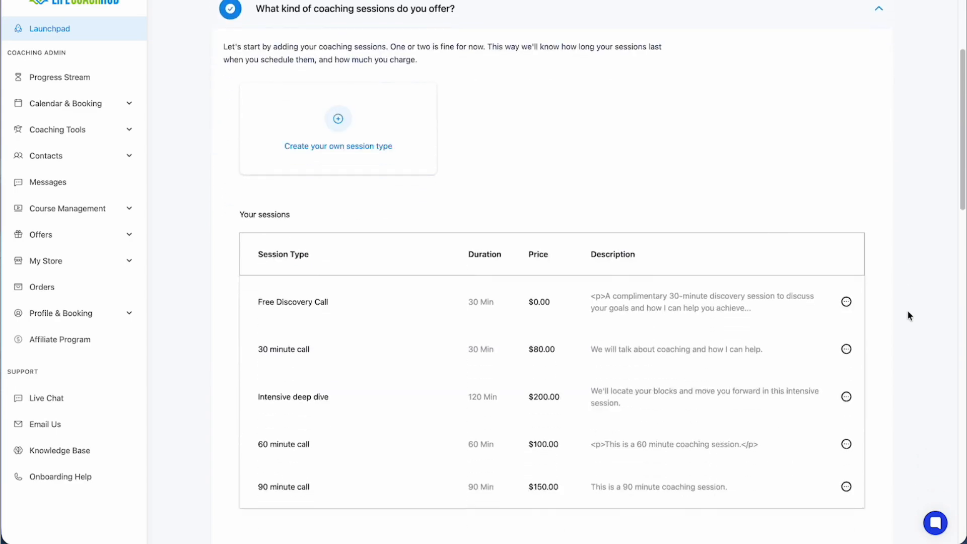
scroll(907, 315, down, 1)
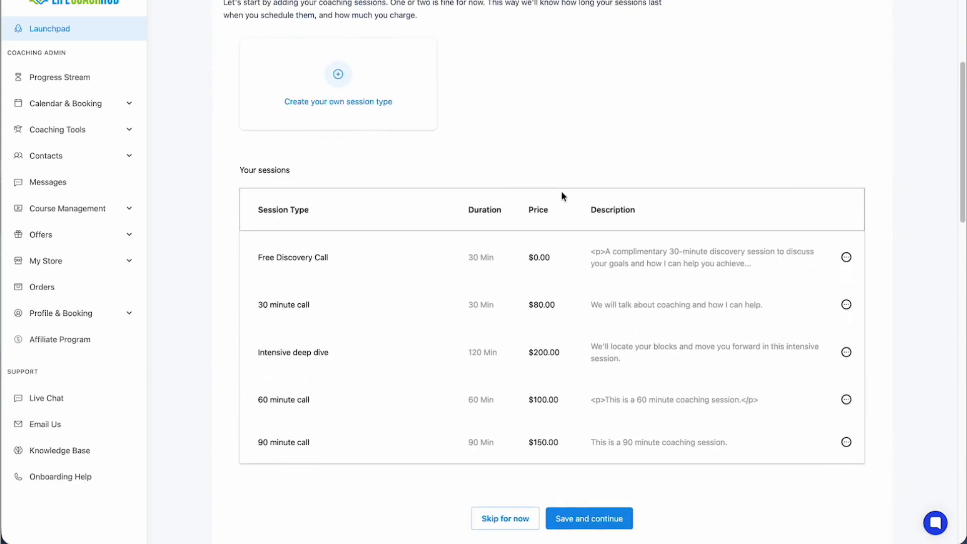
scroll(562, 195, up, 4)
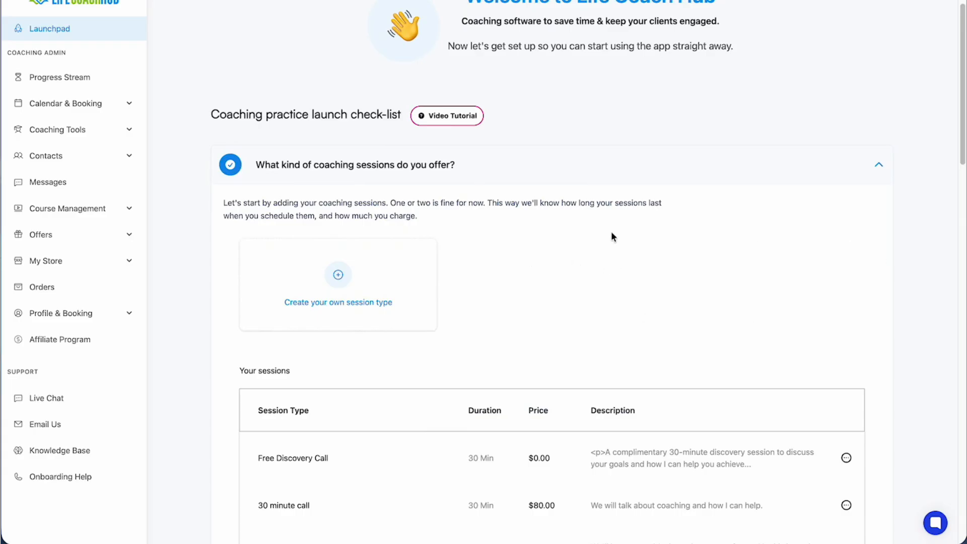
scroll(614, 296, down, 5)
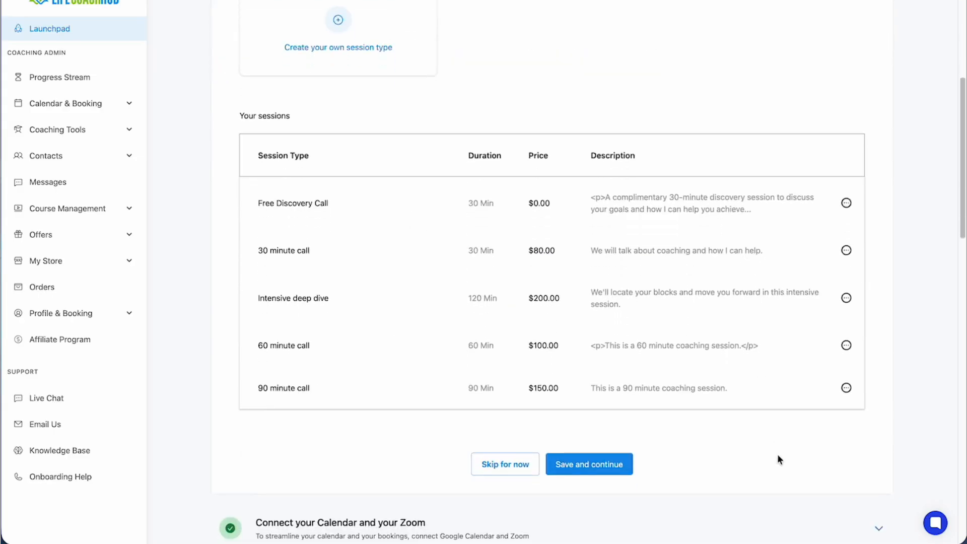
scroll(788, 360, up, 1)
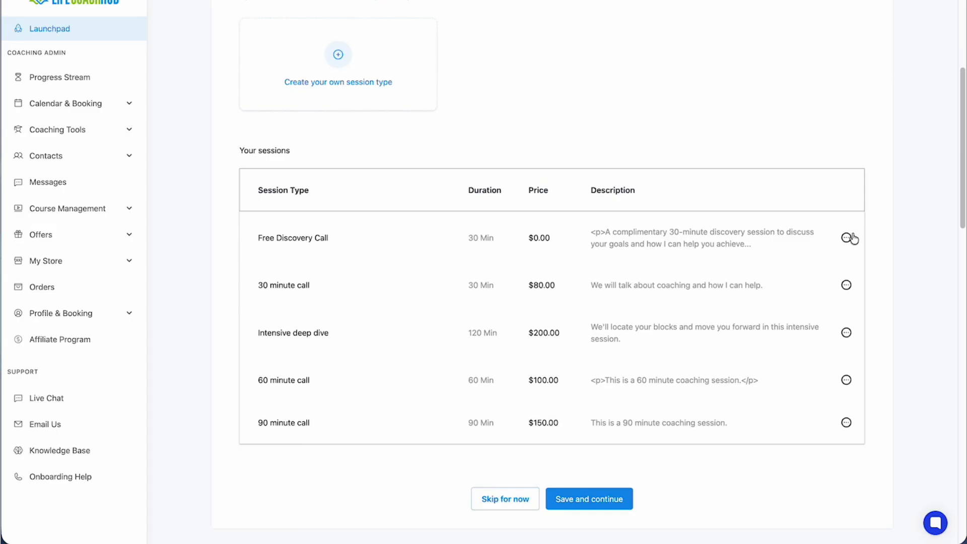
Open the Free Discovery Call session for editing and view its available session location options.
click(851, 239)
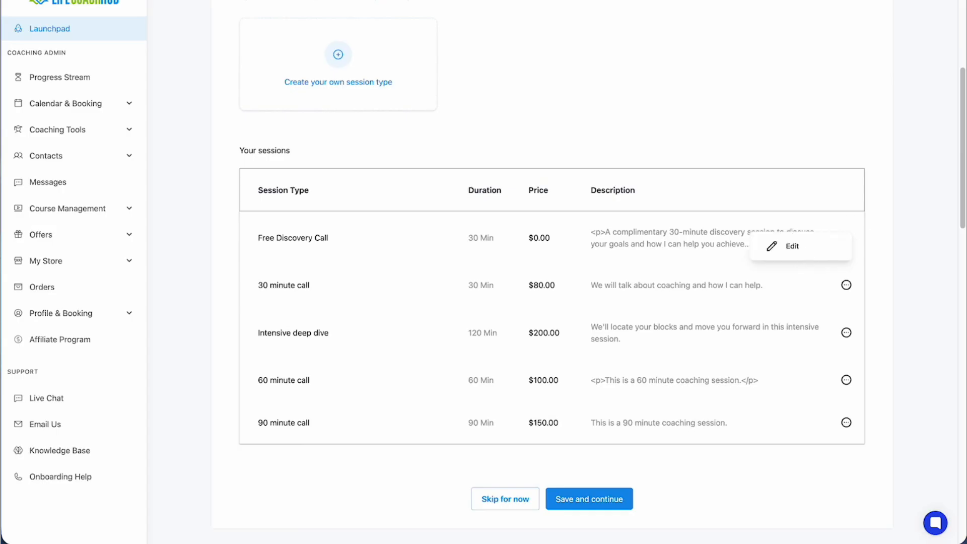
click(808, 250)
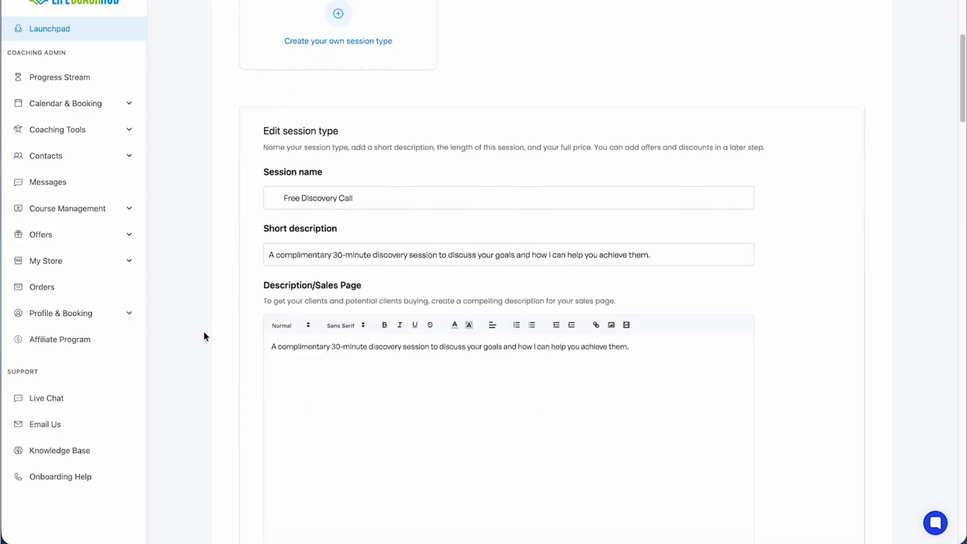
scroll(189, 386, down, 4)
scroll(190, 386, down, 3)
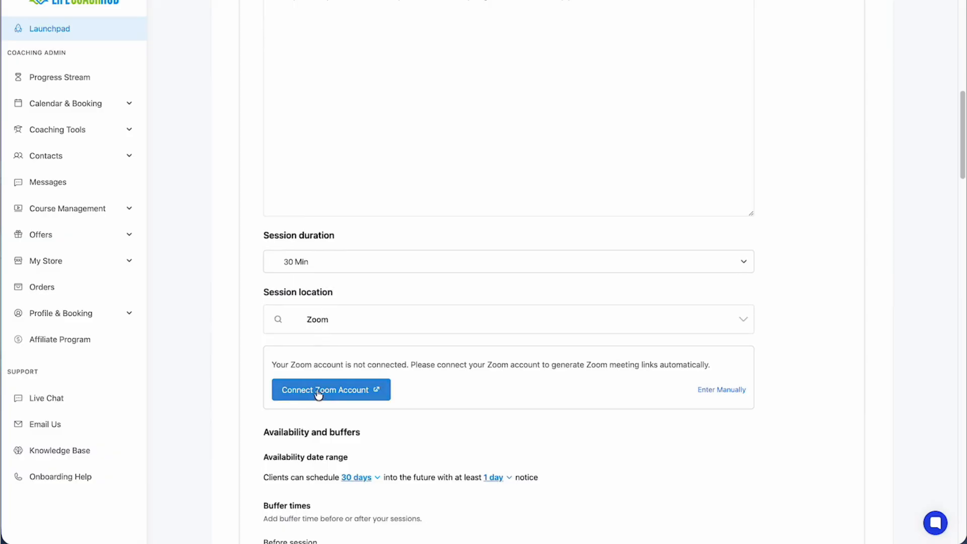
click(337, 318)
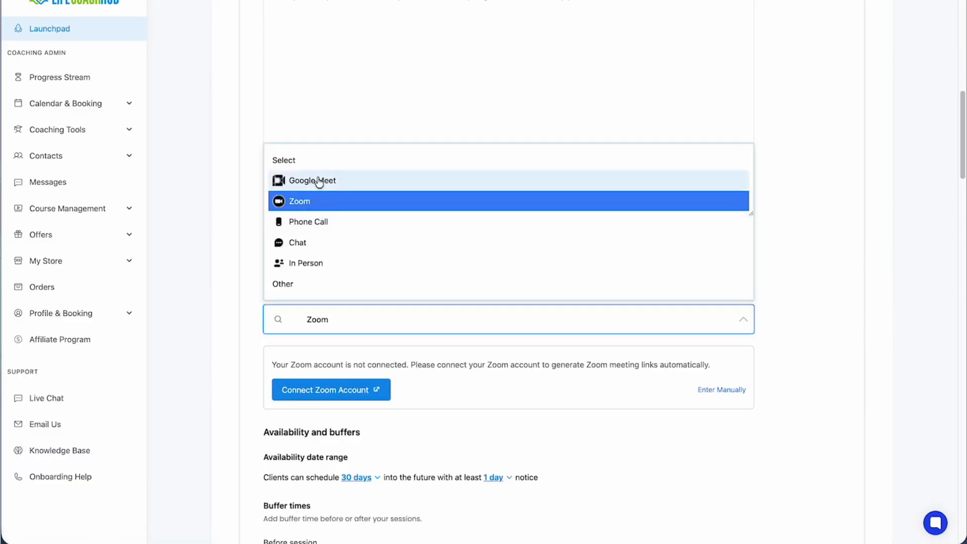
click(224, 339)
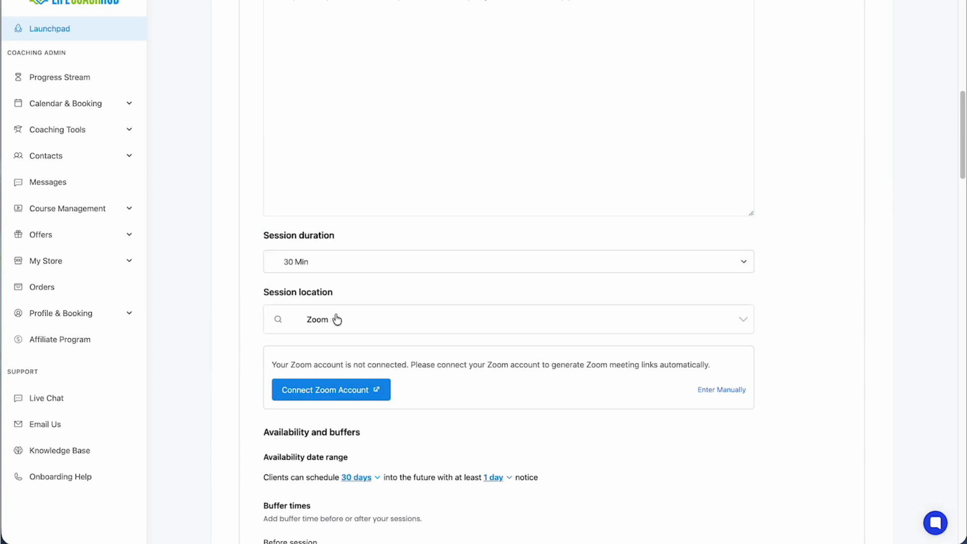
Open the Coaching Settings in the account settings.
scroll(884, 112, up, 10)
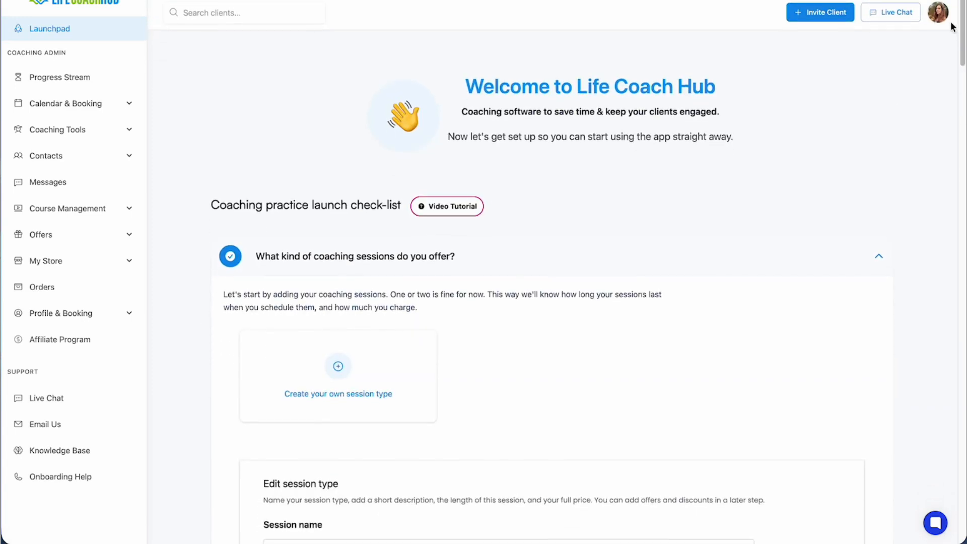
click(938, 15)
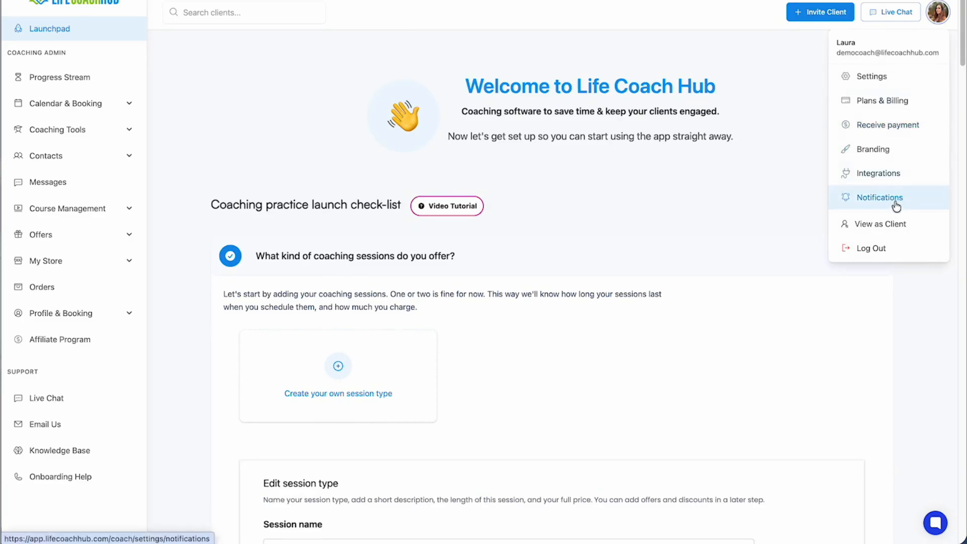
click(900, 77)
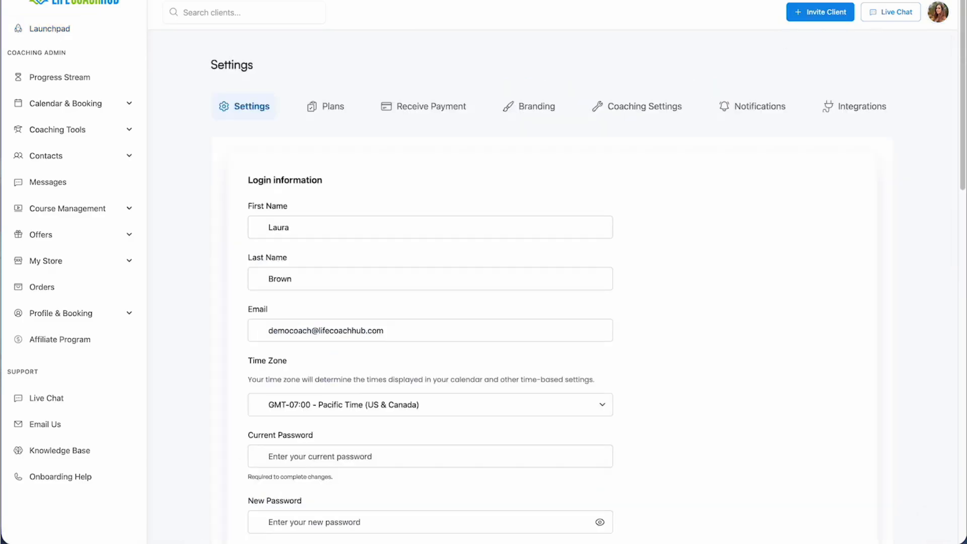
click(653, 106)
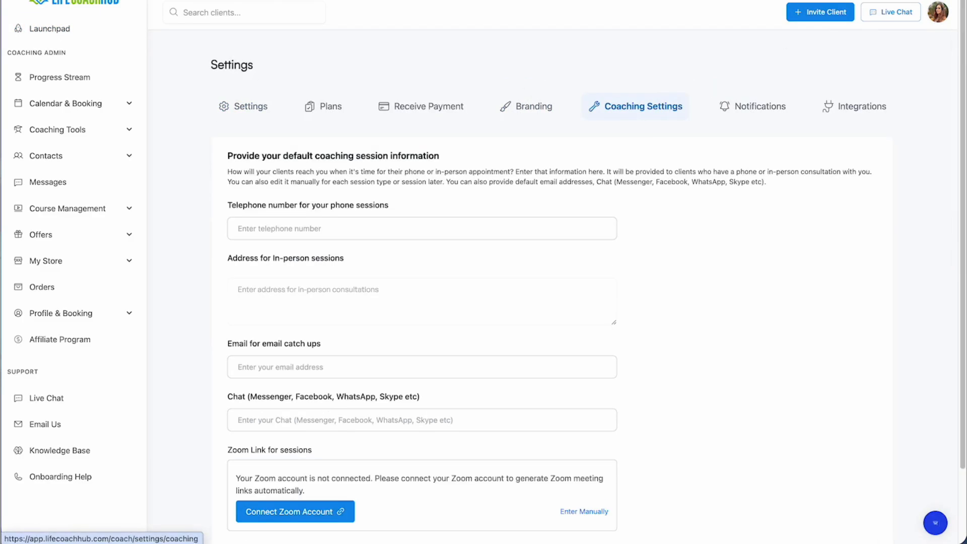
click(940, 11)
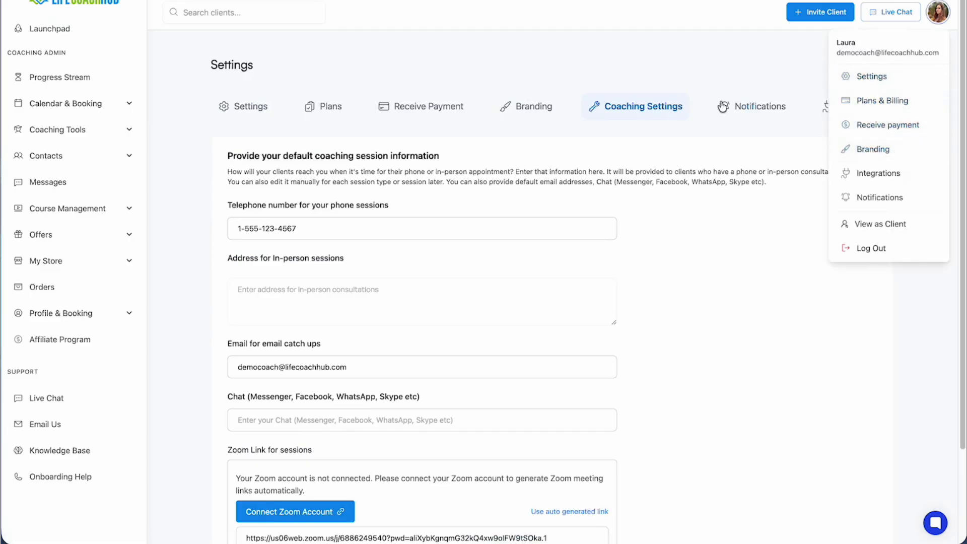
click(640, 43)
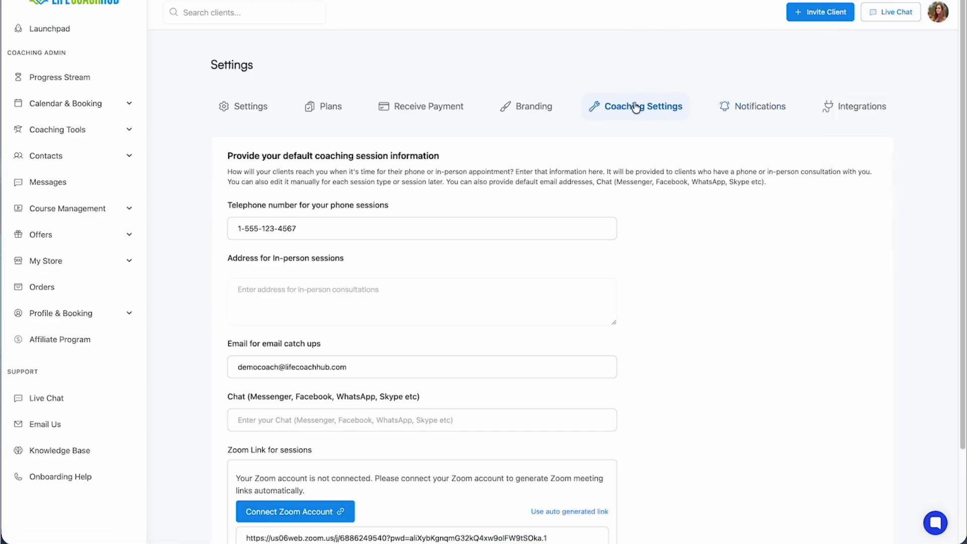
Review the default phone, address, email, chat, Zoom and Google Meet details for coaching sessions.
scroll(596, 289, down, 2)
scroll(336, 195, down, 1)
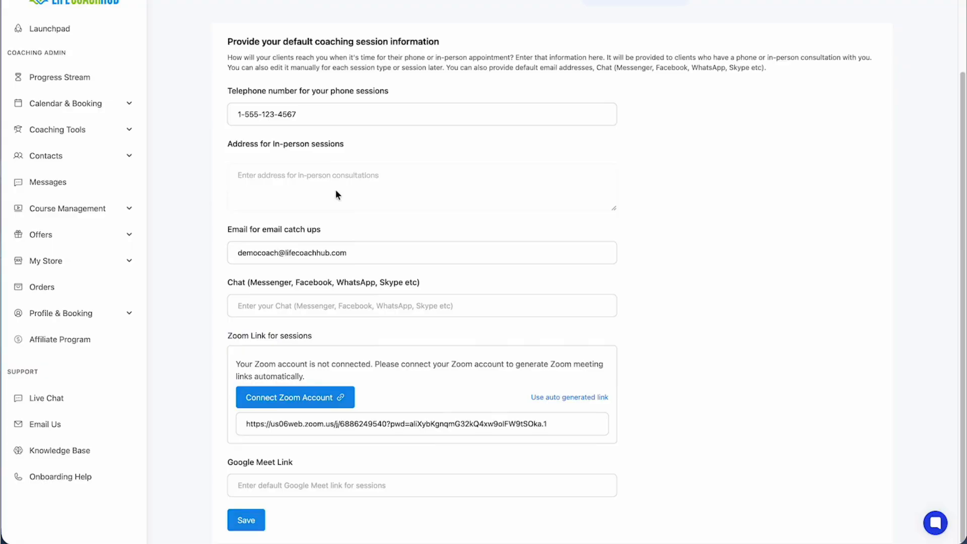
scroll(336, 192, up, 1)
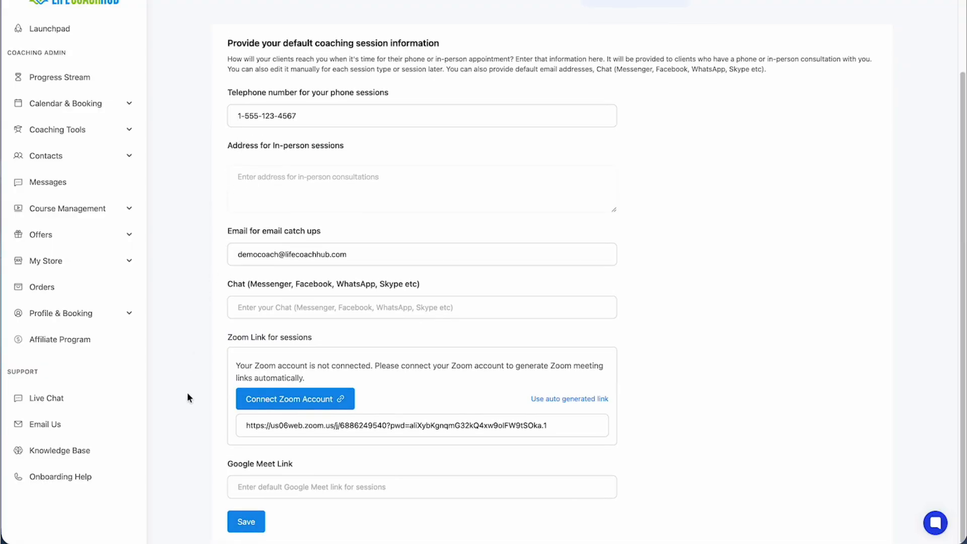
scroll(187, 397, up, 3)
scroll(230, 378, down, 2)
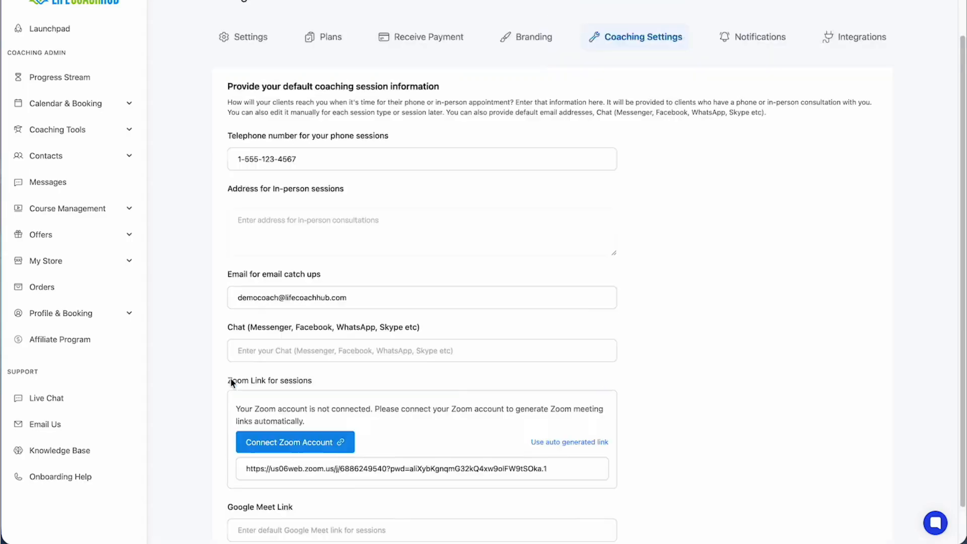
scroll(231, 378, up, 2)
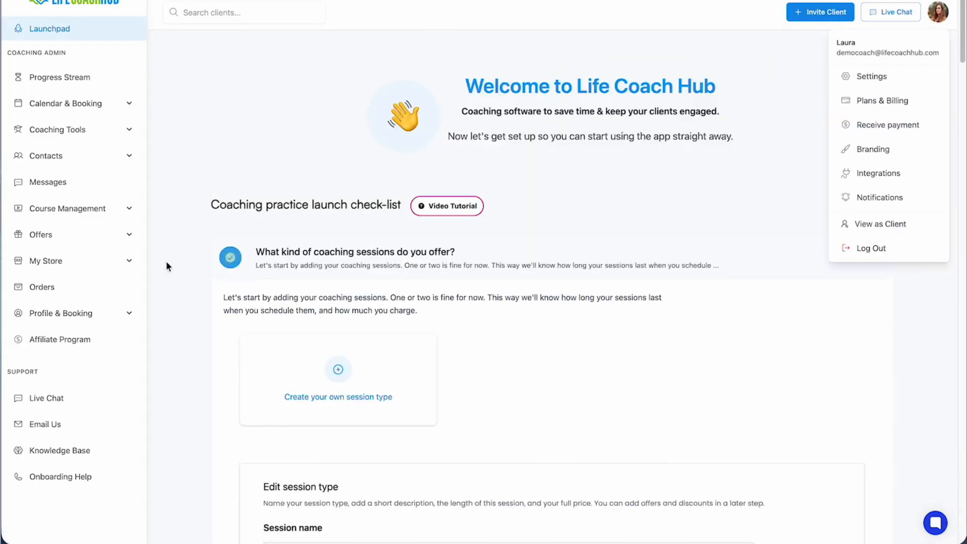
Return to the Free Discovery Call edit form and look over its duration, location and availability settings.
scroll(181, 317, down, 20)
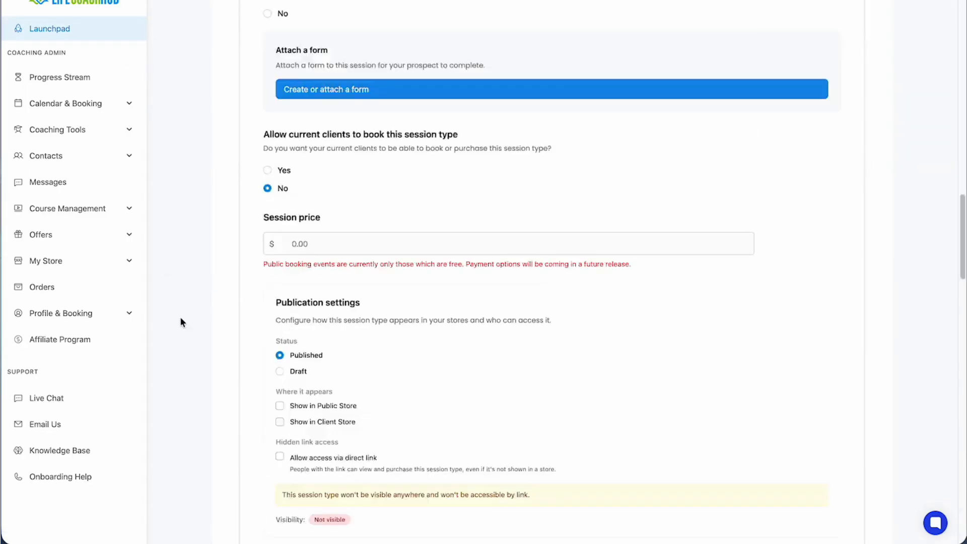
scroll(469, 296, up, 20)
scroll(468, 296, up, 13)
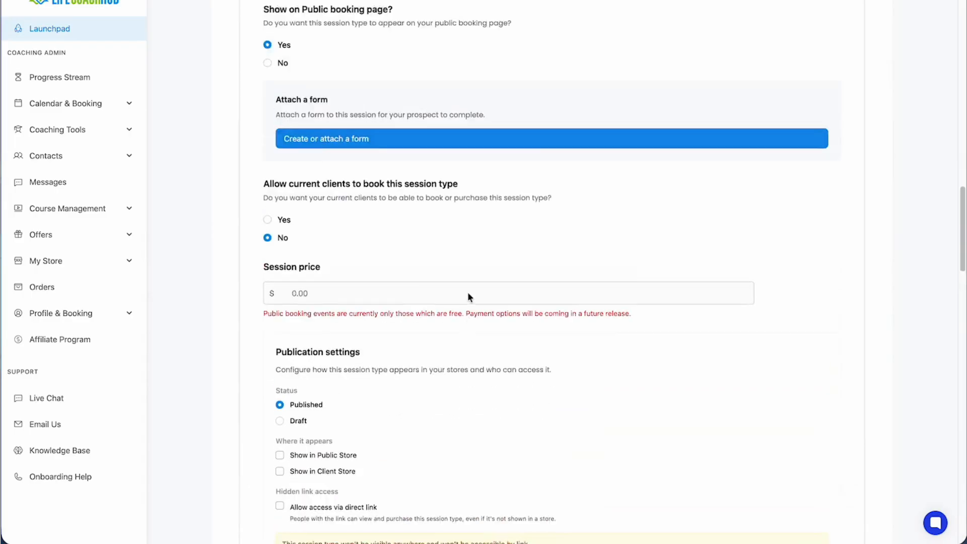
scroll(617, 277, up, 3)
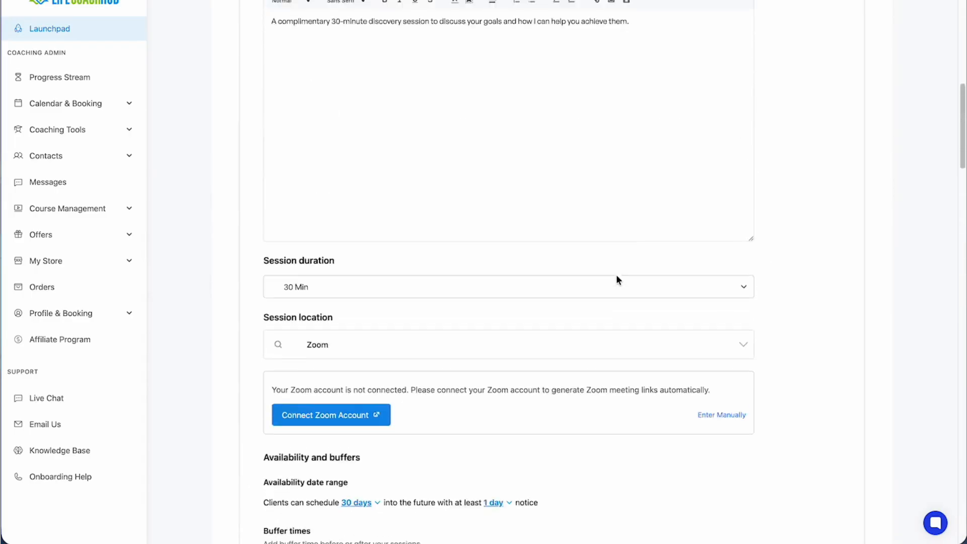
scroll(616, 278, down, 4)
scroll(506, 211, down, 2)
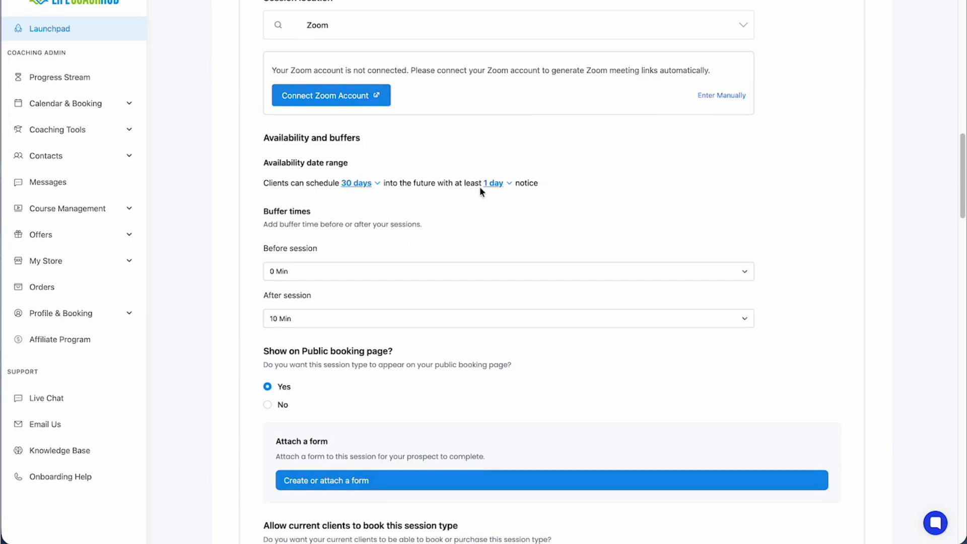
Try lowering the scheduling window to 27 days into the future, and restore it to 30 days.
click(377, 184)
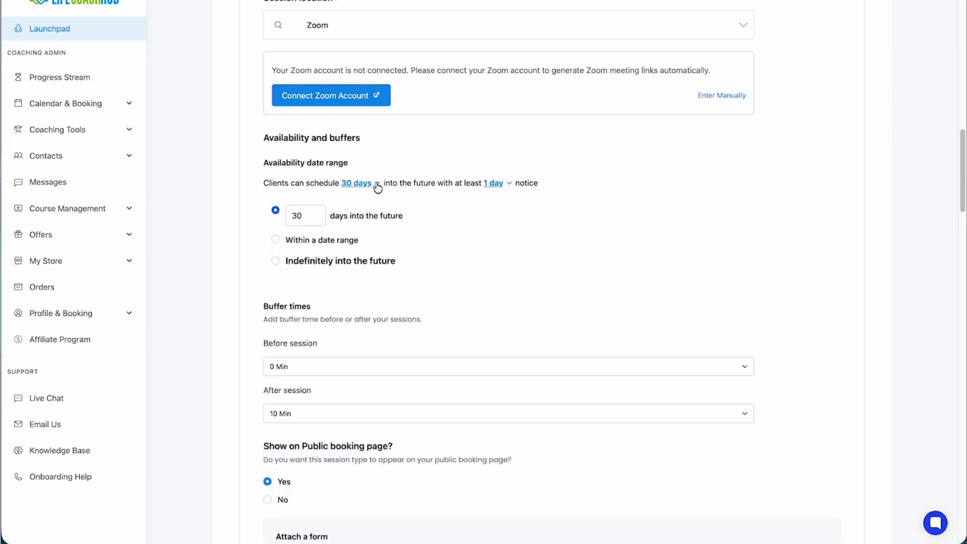
click(316, 218)
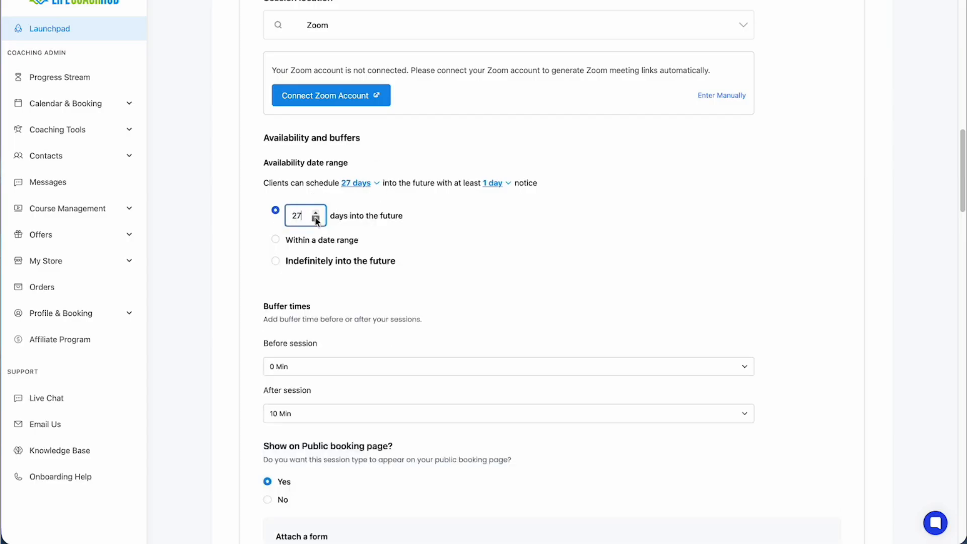
click(316, 218)
click(316, 213)
click(316, 213)
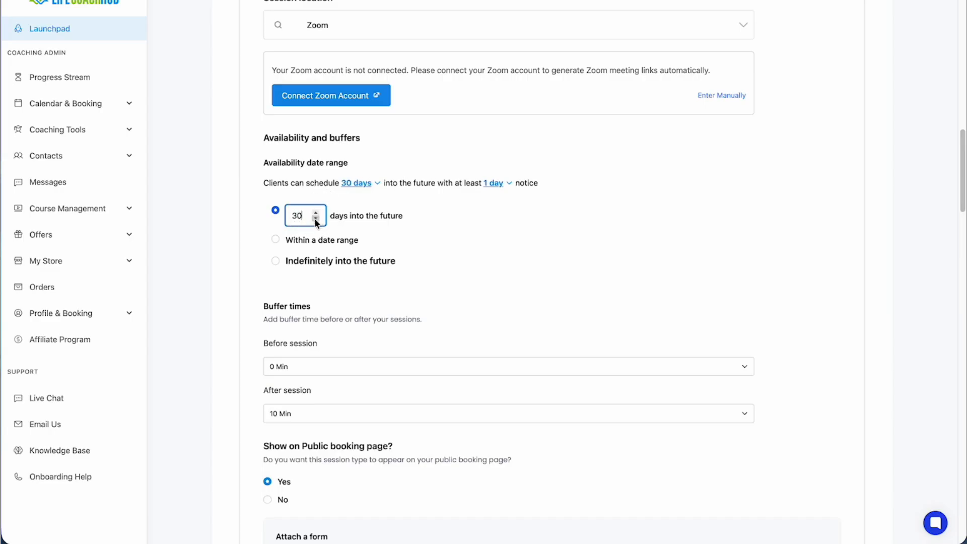
click(424, 158)
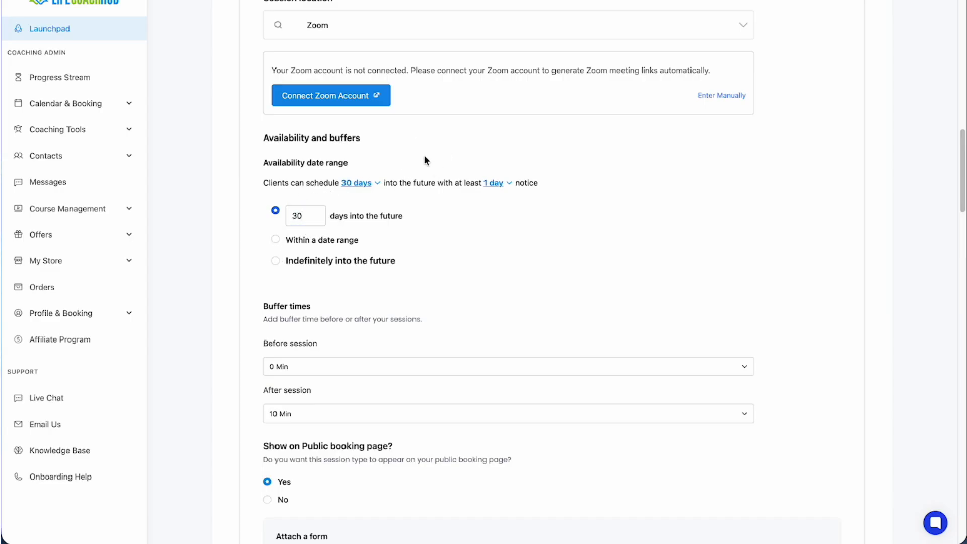
click(375, 182)
Try switching the minimum booking notice unit to minutes, and restore it to days.
click(509, 184)
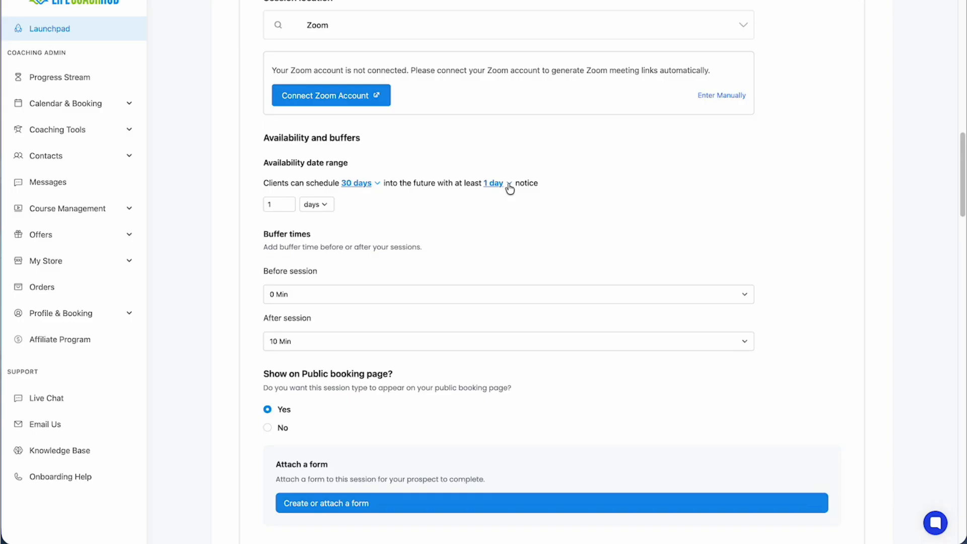
click(323, 204)
click(320, 175)
click(326, 204)
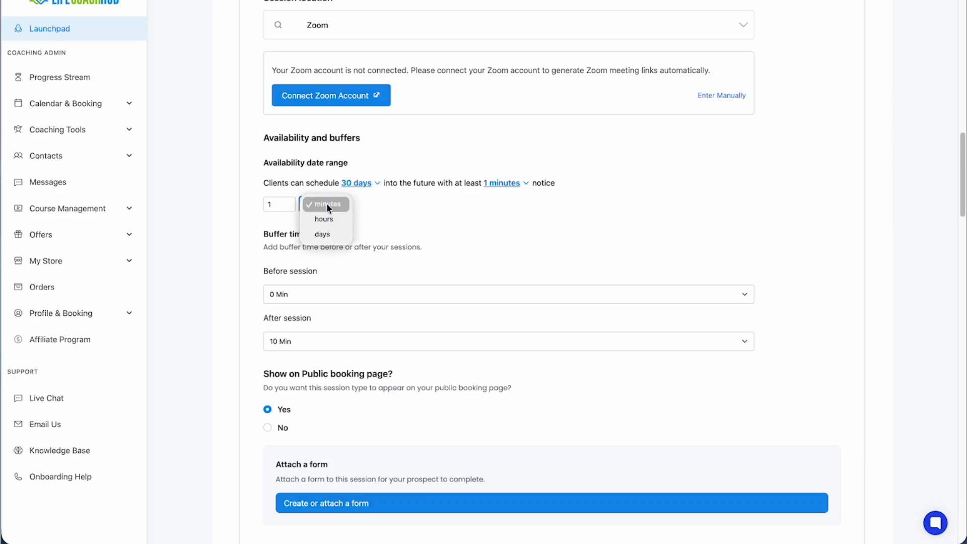
click(325, 233)
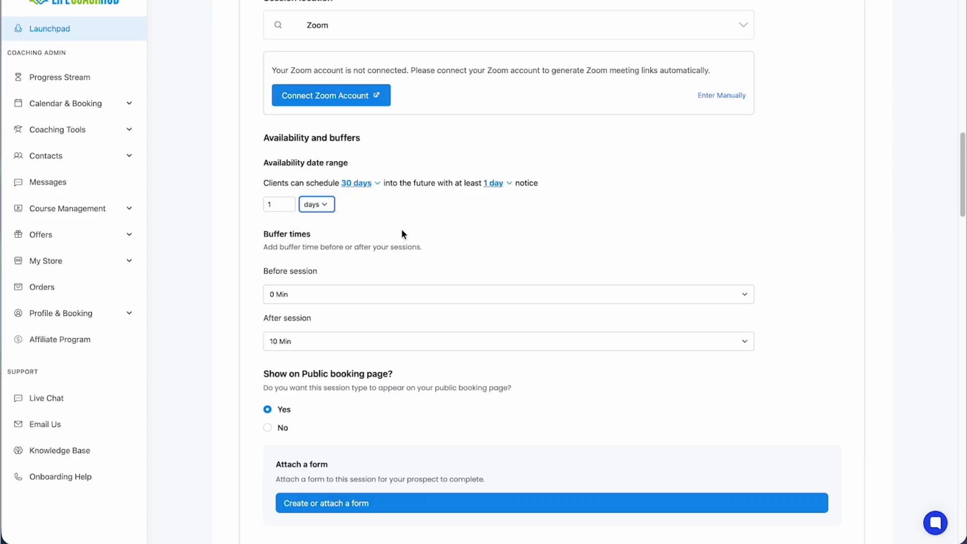
click(510, 190)
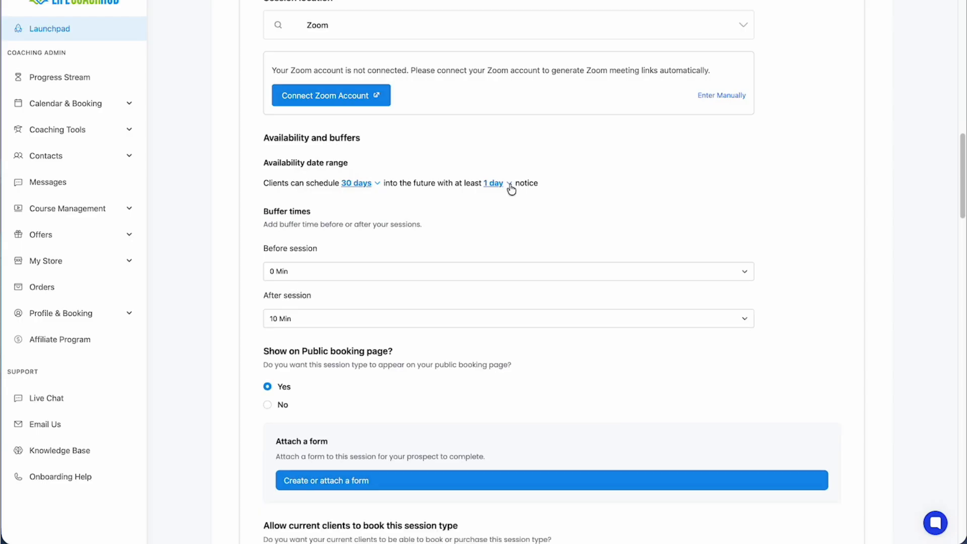
View the buffer time choices for before the session, keeping the current selection.
scroll(421, 219, down, 1)
scroll(421, 220, down, 1)
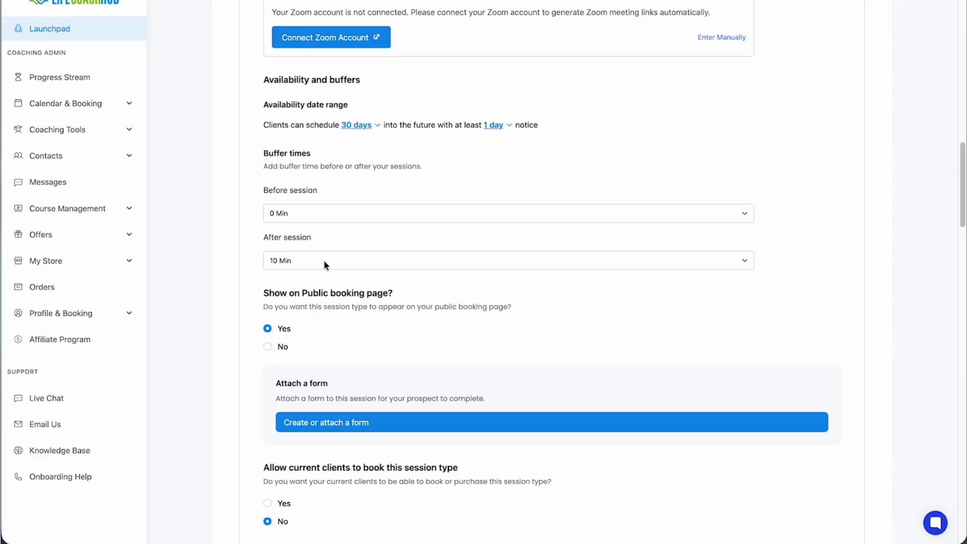
click(290, 210)
click(234, 209)
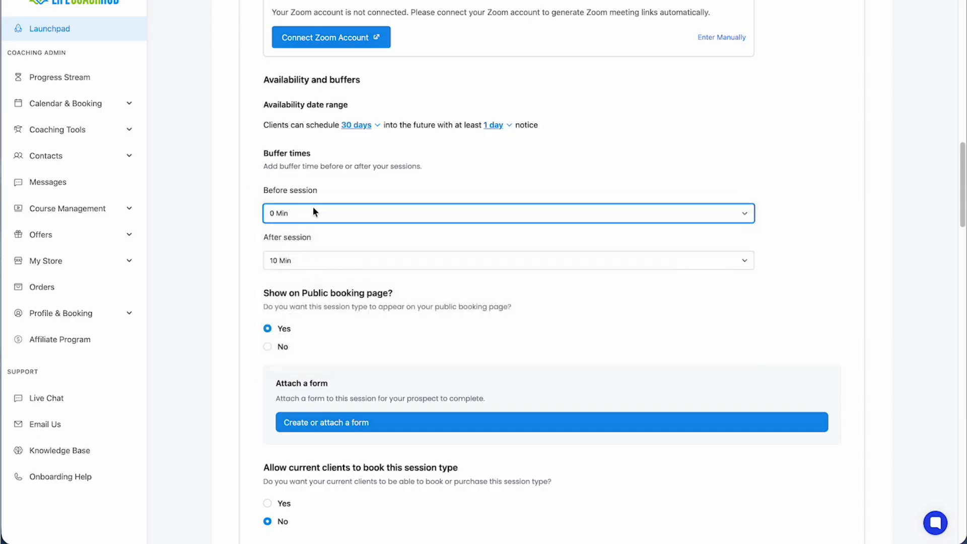
View the buffer time choices for before and after the session, keeping the current selections.
click(313, 212)
click(222, 280)
click(309, 256)
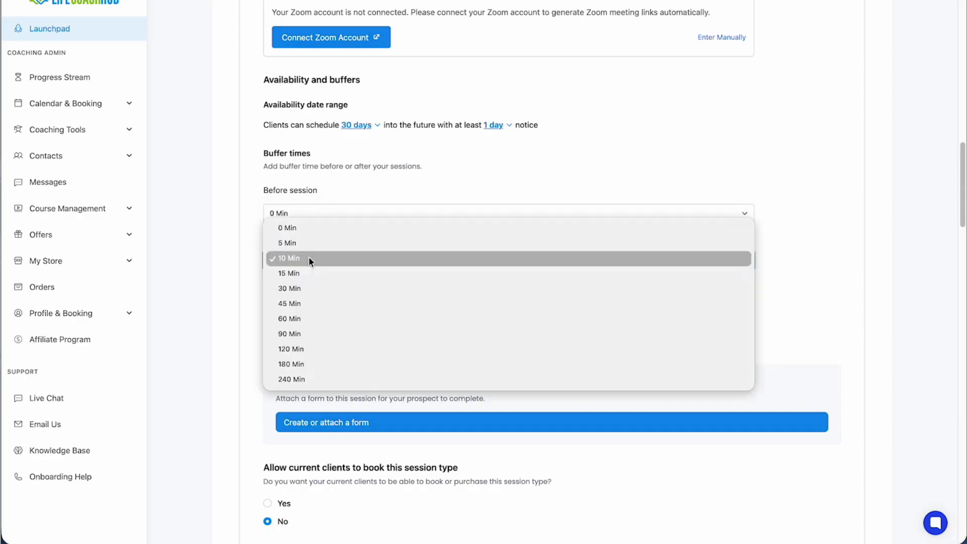
click(234, 239)
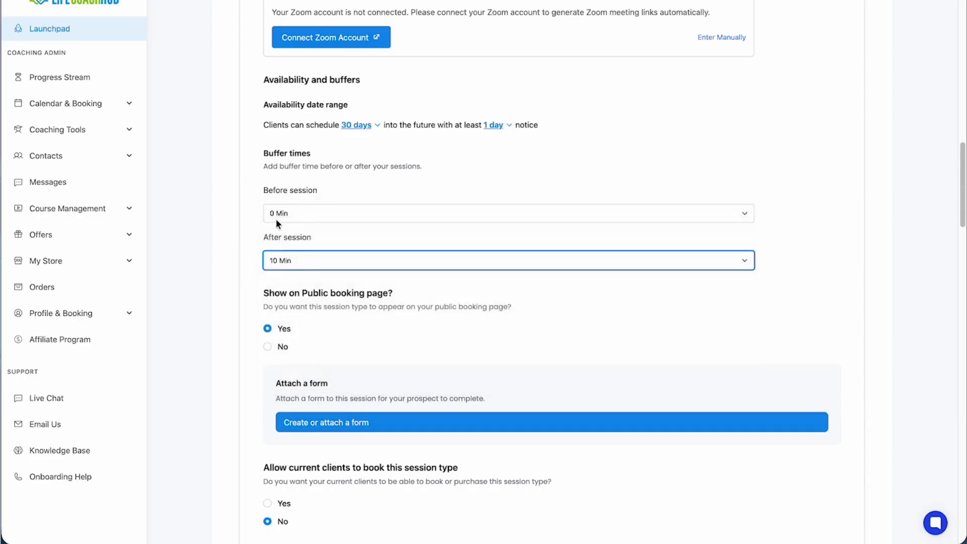
click(234, 221)
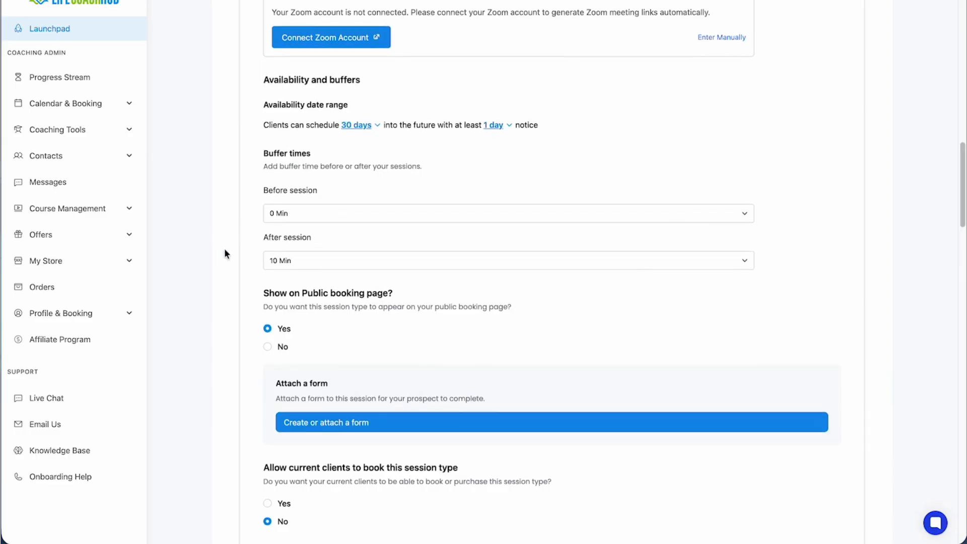
Try setting Show on Public booking page to No, and restore it to Yes.
scroll(224, 249, down, 3)
scroll(224, 250, down, 1)
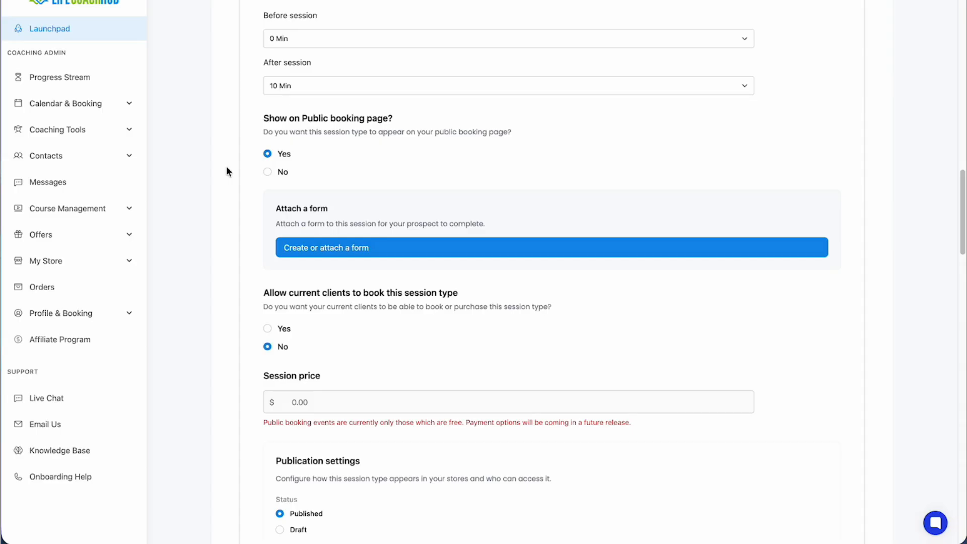
click(268, 171)
click(268, 153)
Try allowing current clients to book this session type, and restore the setting to No.
scroll(190, 228, down, 2)
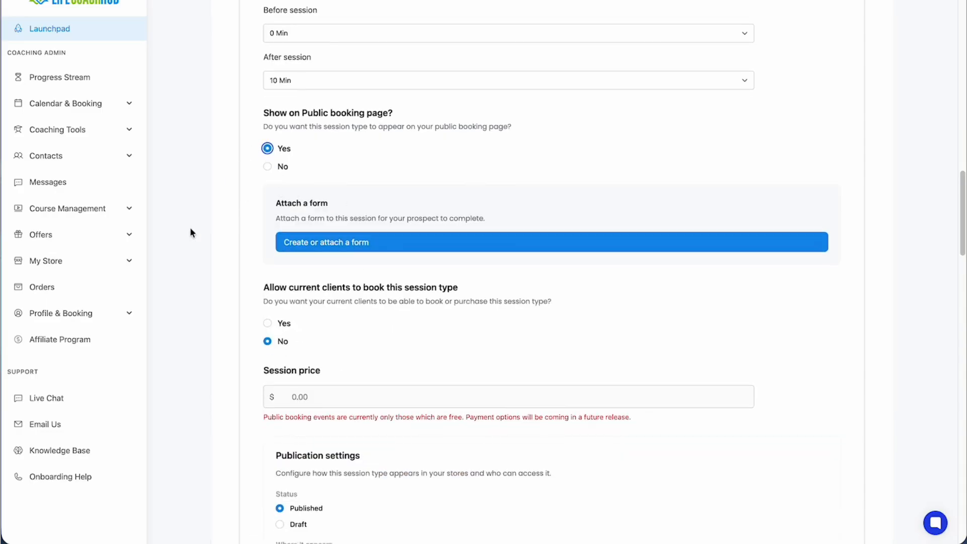
scroll(190, 228, down, 4)
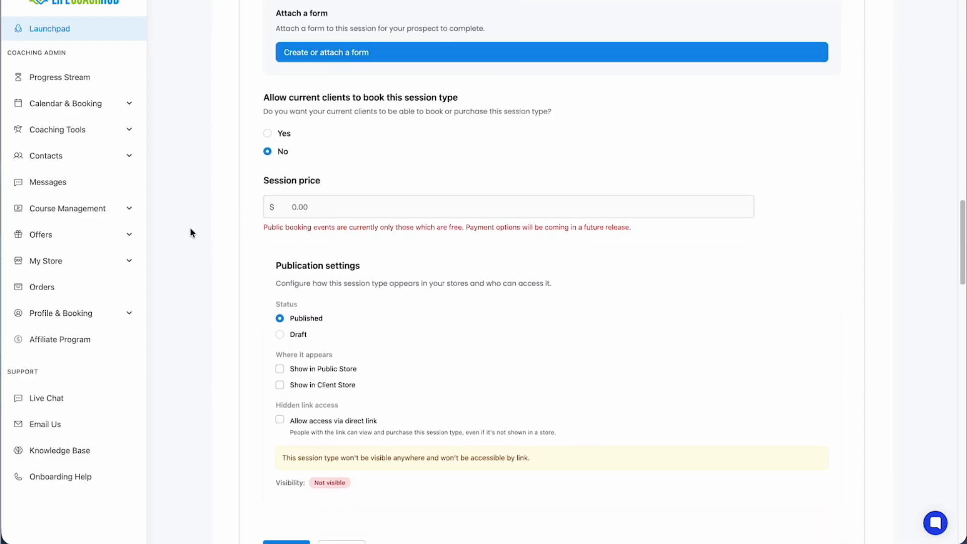
scroll(190, 228, down, 2)
click(267, 46)
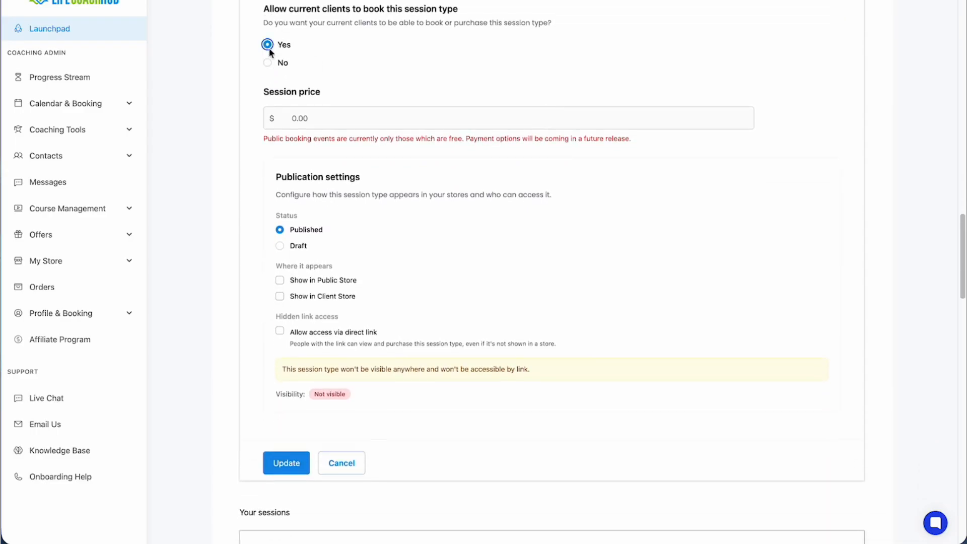
click(267, 63)
Try out the Show in Public Store, Show in Client Store and direct link access options in the publication settings.
click(278, 281)
click(280, 281)
click(280, 296)
click(284, 331)
click(285, 330)
Look back over the coaching sessions checklist item and examine the list of session types with their durations and prices.
scroll(254, 363, up, 20)
scroll(582, 292, up, 6)
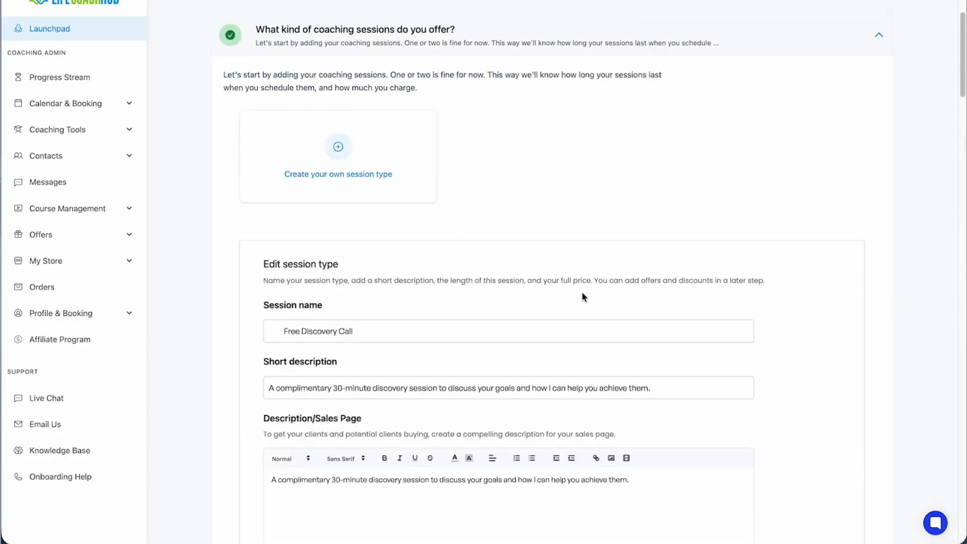
scroll(663, 327, down, 20)
scroll(663, 328, up, 15)
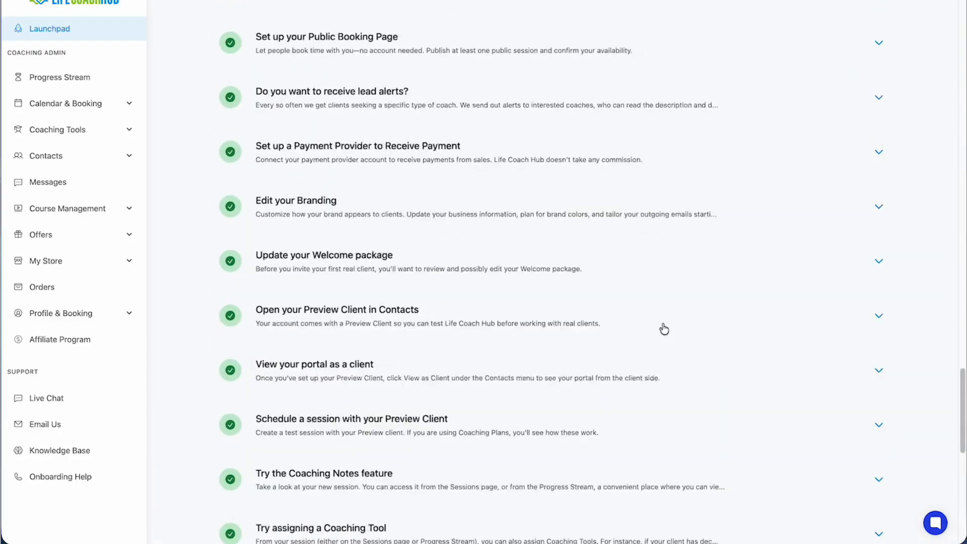
scroll(691, 138, up, 4)
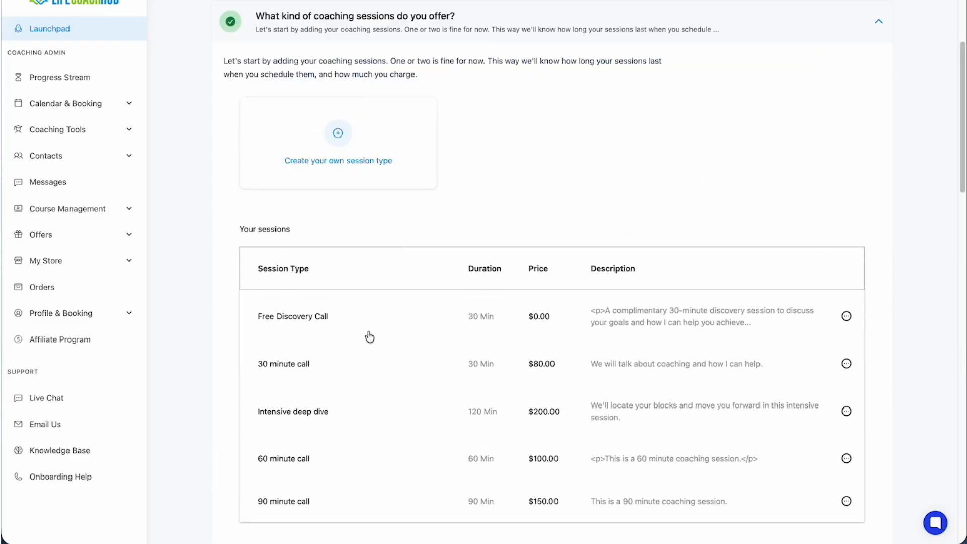
scroll(366, 327, down, 2)
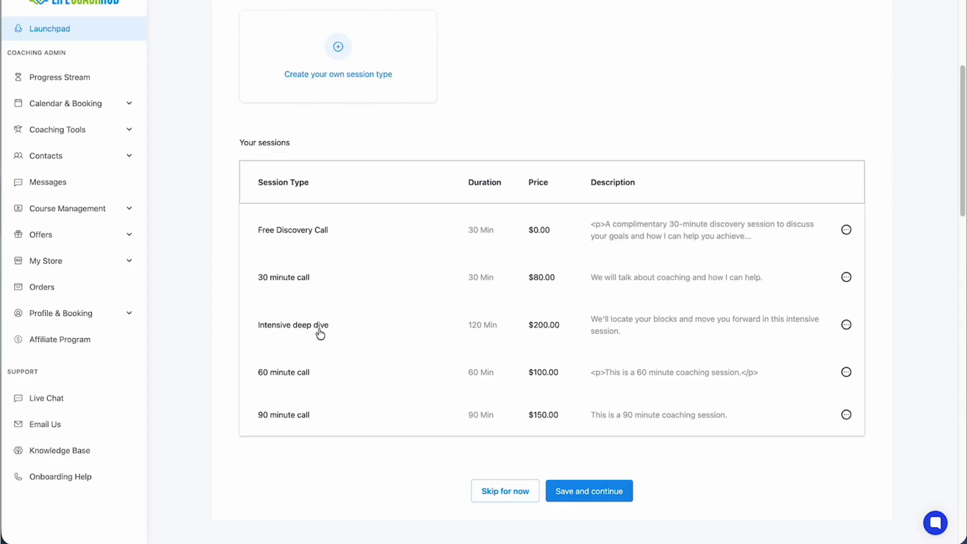
scroll(320, 334, up, 4)
scroll(320, 334, down, 2)
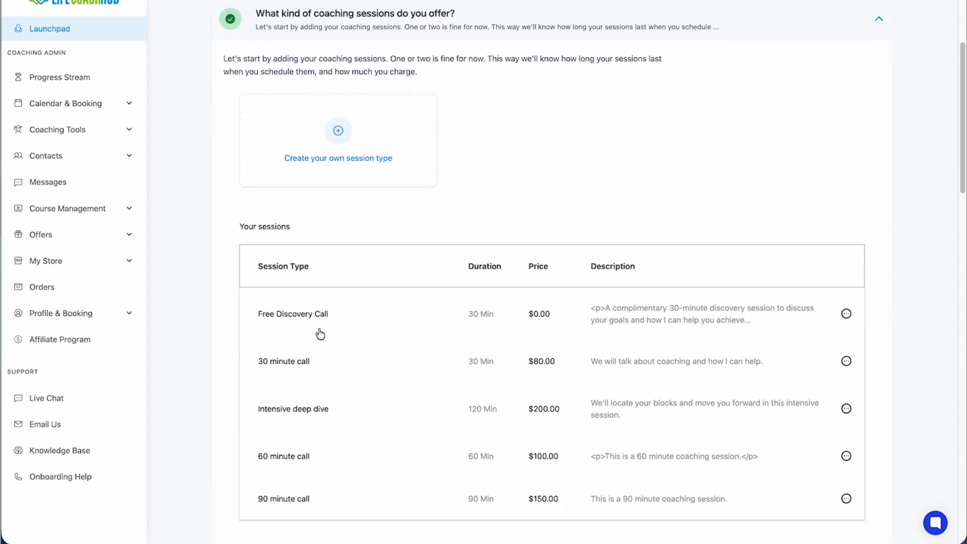
scroll(690, 187, up, 1)
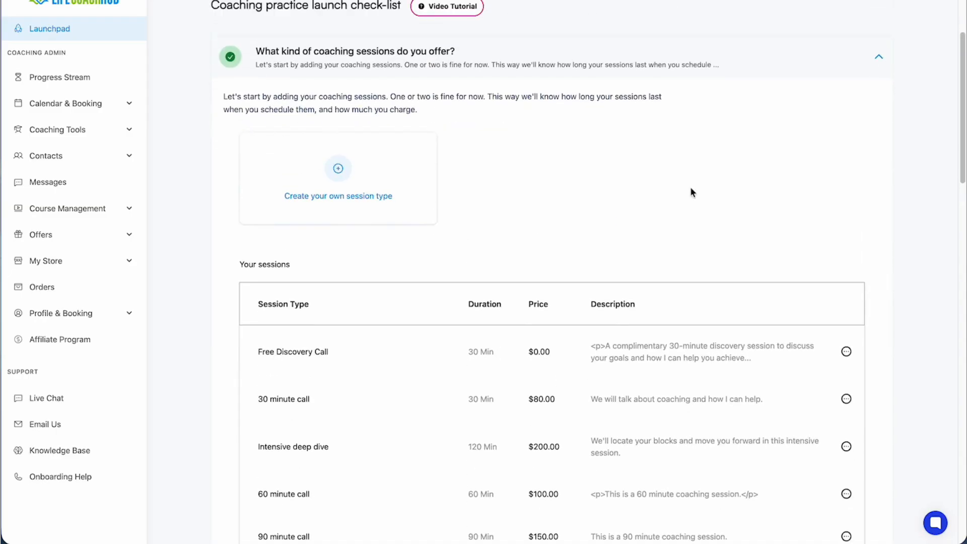
Collapse the coaching sessions checklist item and go to the integrations settings from the Connect your Calendar and your Zoom item.
click(879, 61)
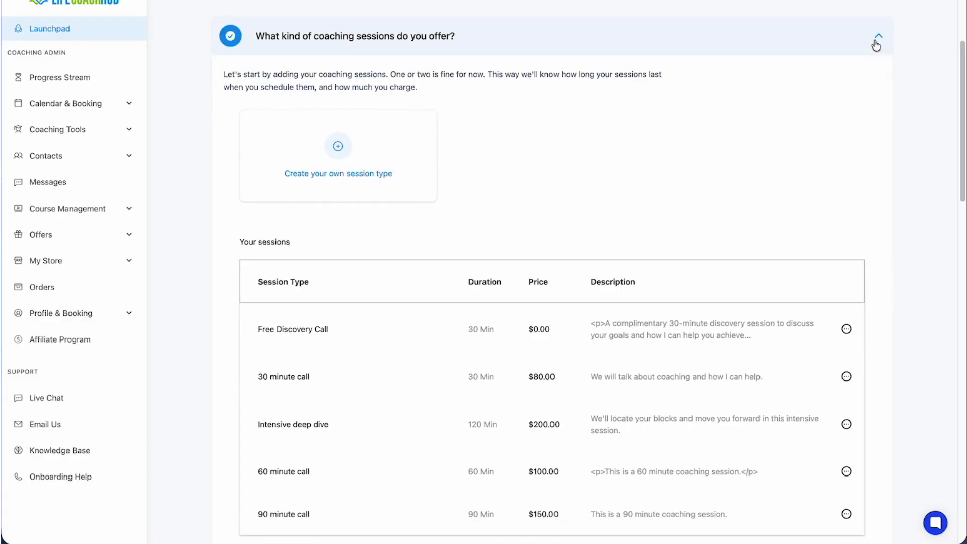
click(876, 45)
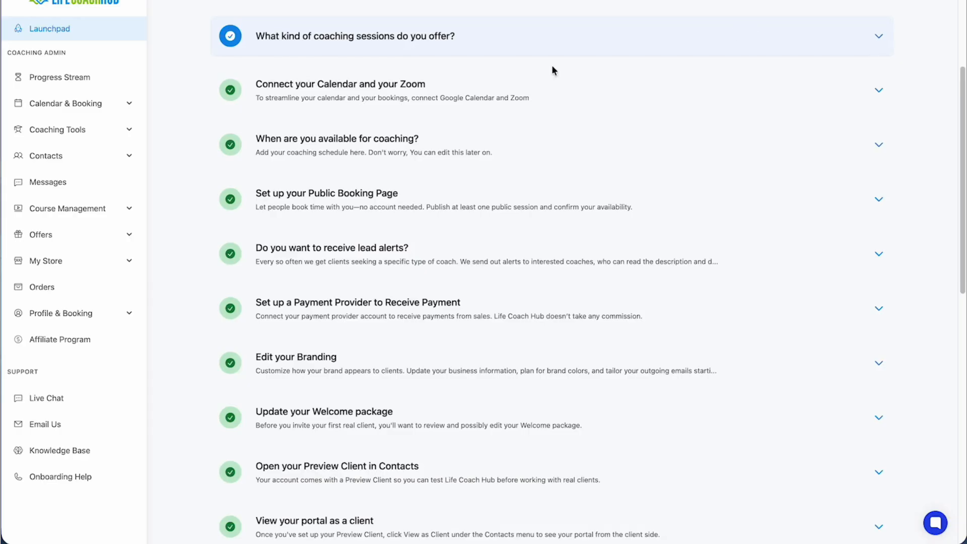
click(509, 81)
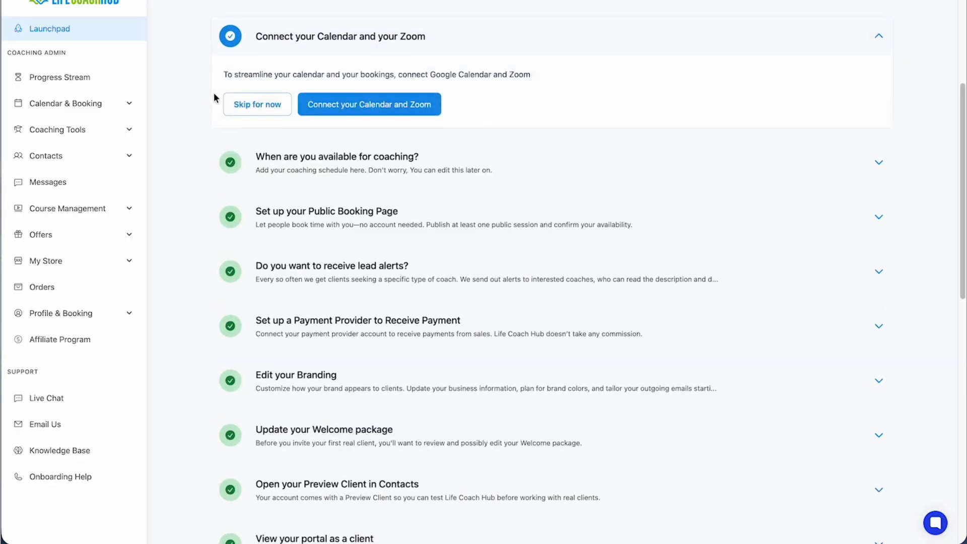
click(362, 129)
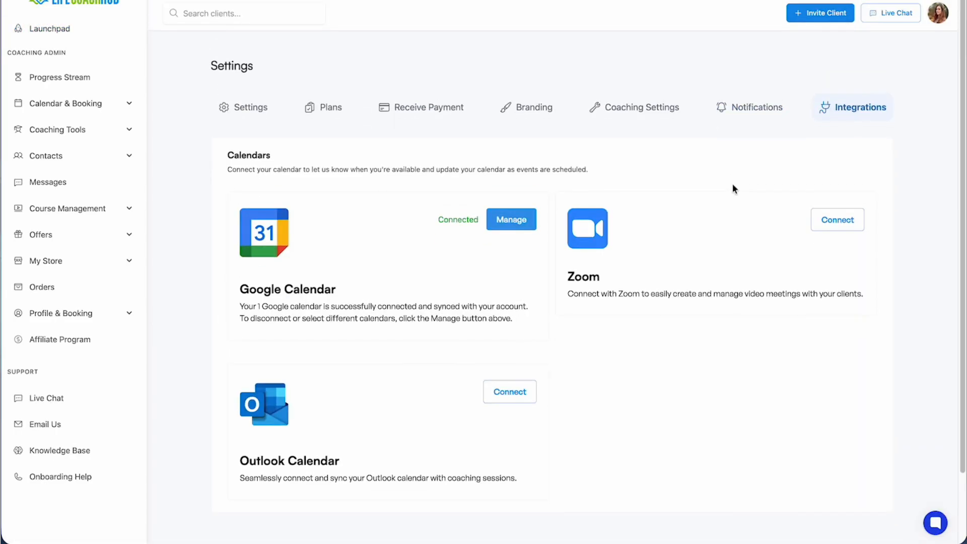
Check the account menu and look over the Google Calendar, Zoom and Outlook Calendar integrations.
click(938, 14)
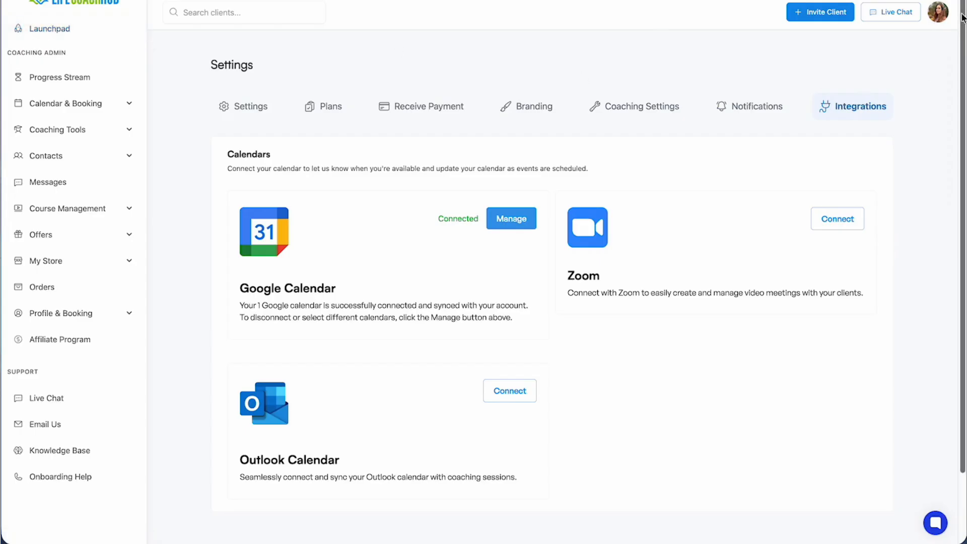
click(939, 14)
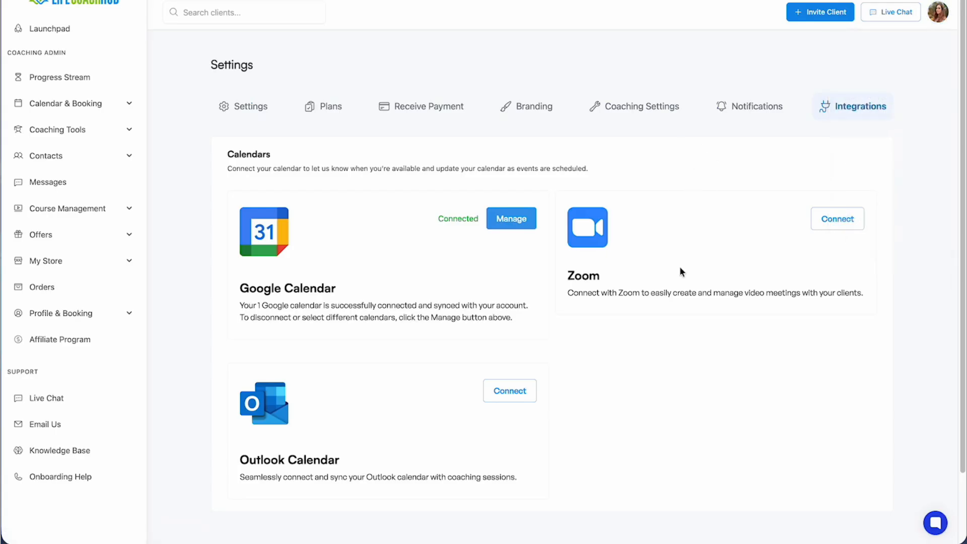
scroll(679, 266, down, 1)
scroll(678, 266, up, 1)
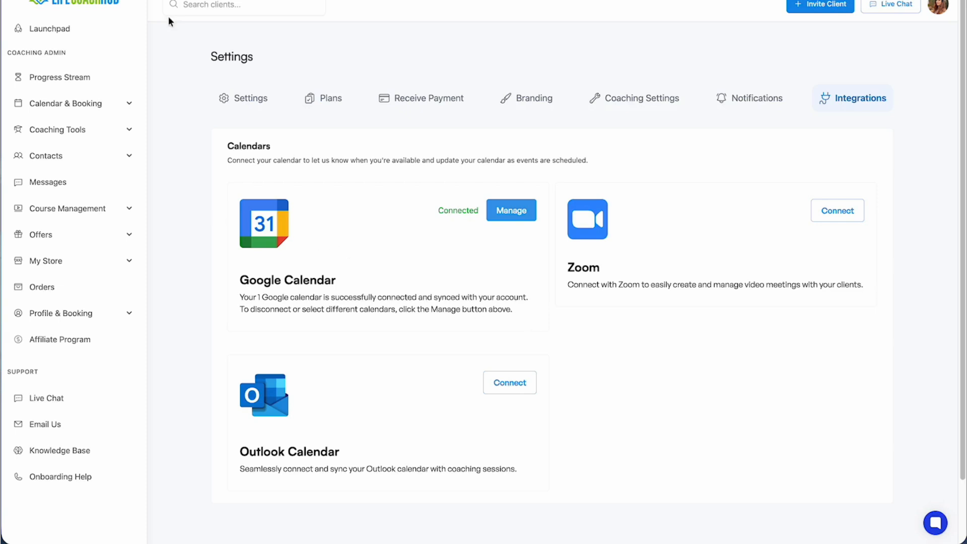
Return to the Launchpad checklist, collapse the calendar and Zoom item, and expand the coaching availability item.
click(93, 29)
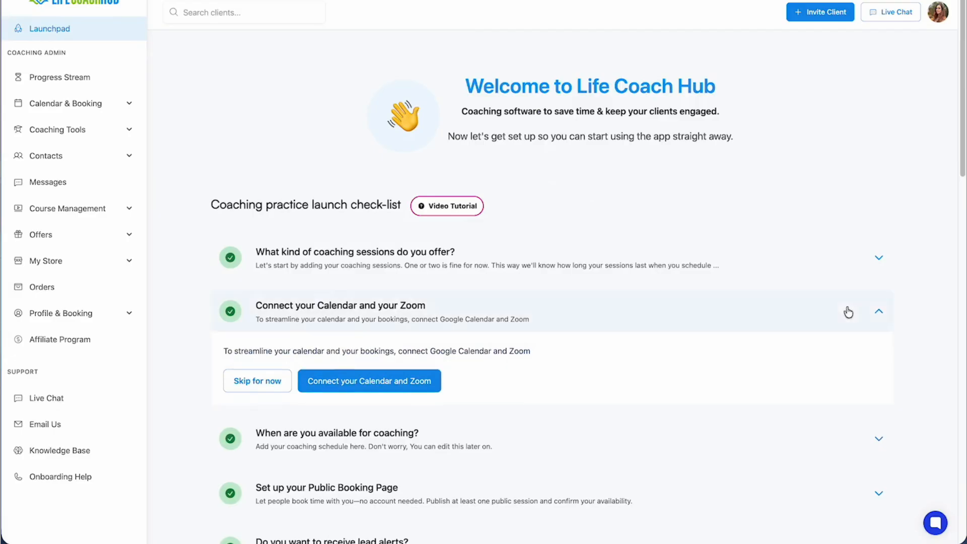
click(869, 312)
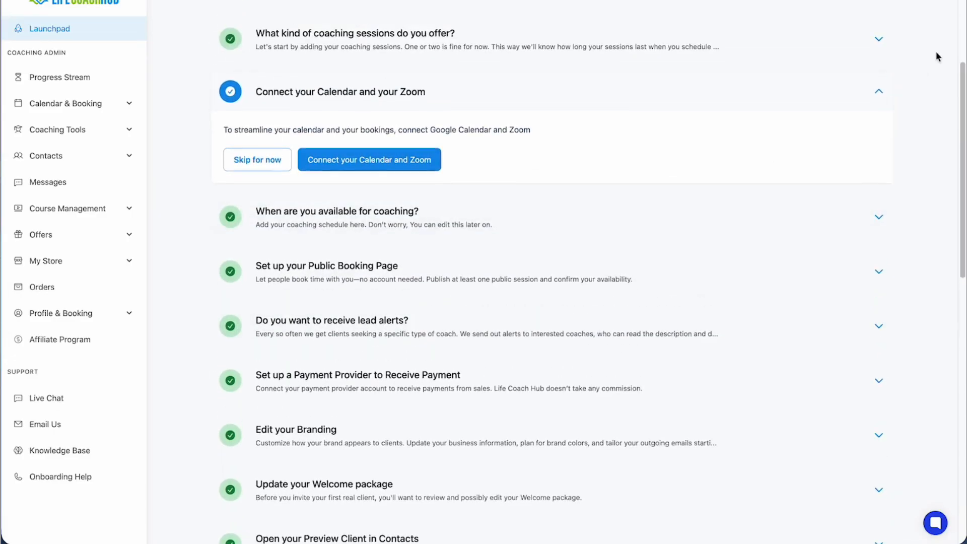
click(879, 92)
click(546, 153)
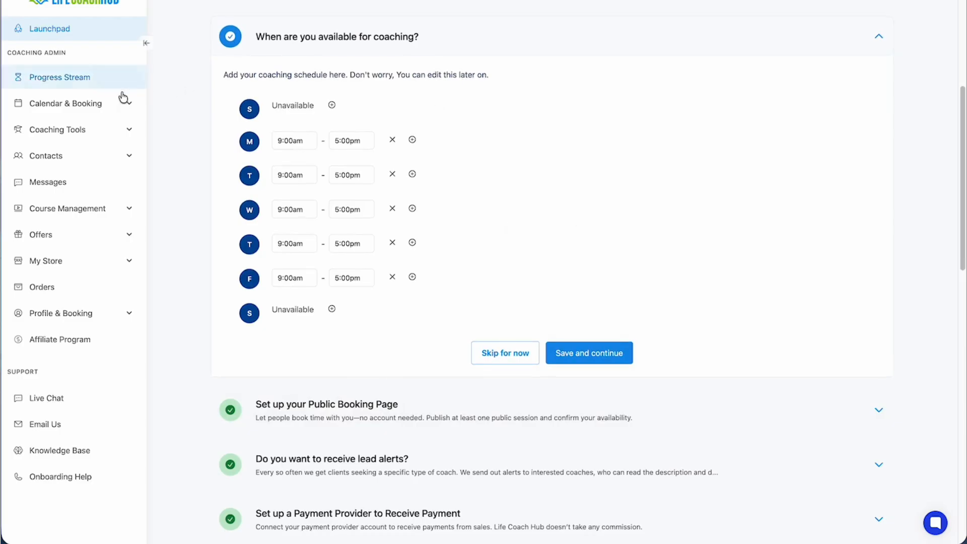
Go to the Availability page and set Monday's weekly end time to 3:00pm.
click(97, 105)
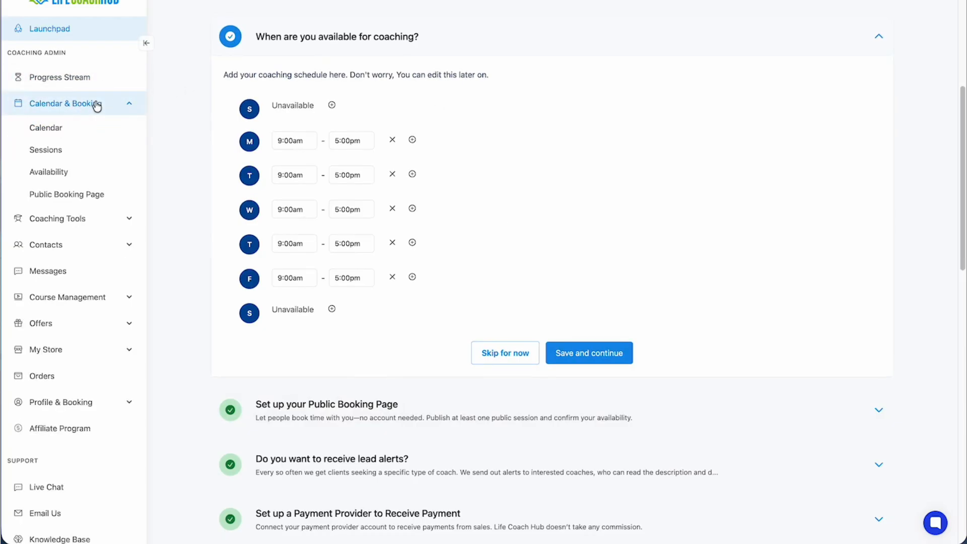
click(73, 173)
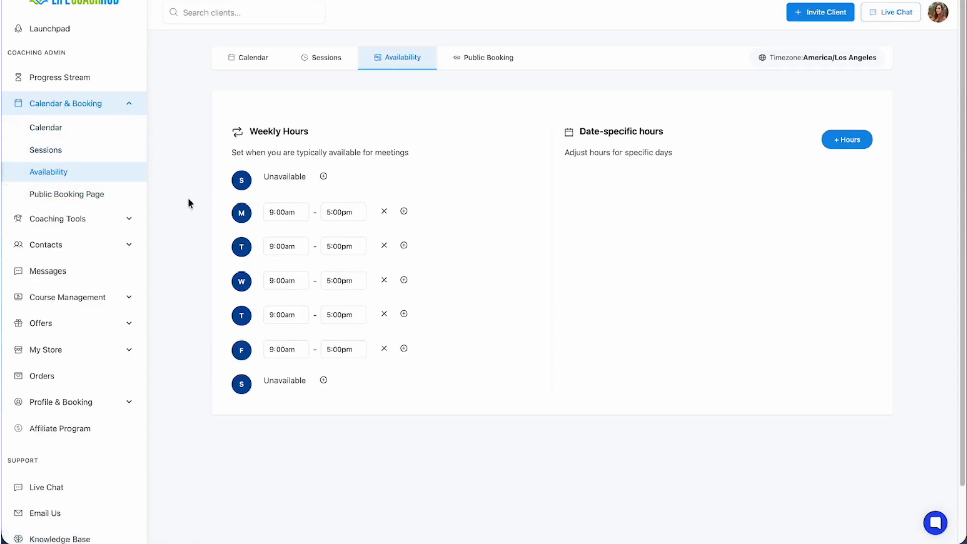
click(338, 211)
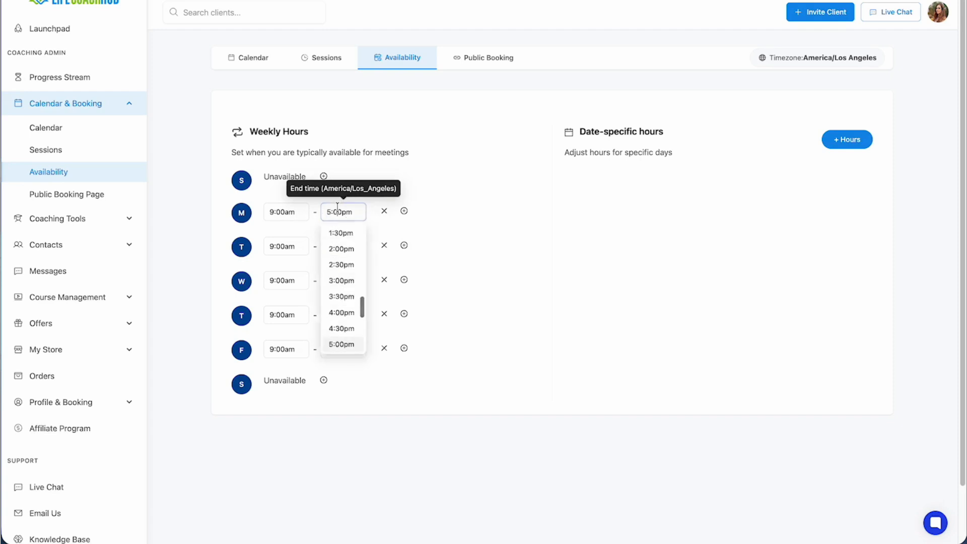
click(341, 281)
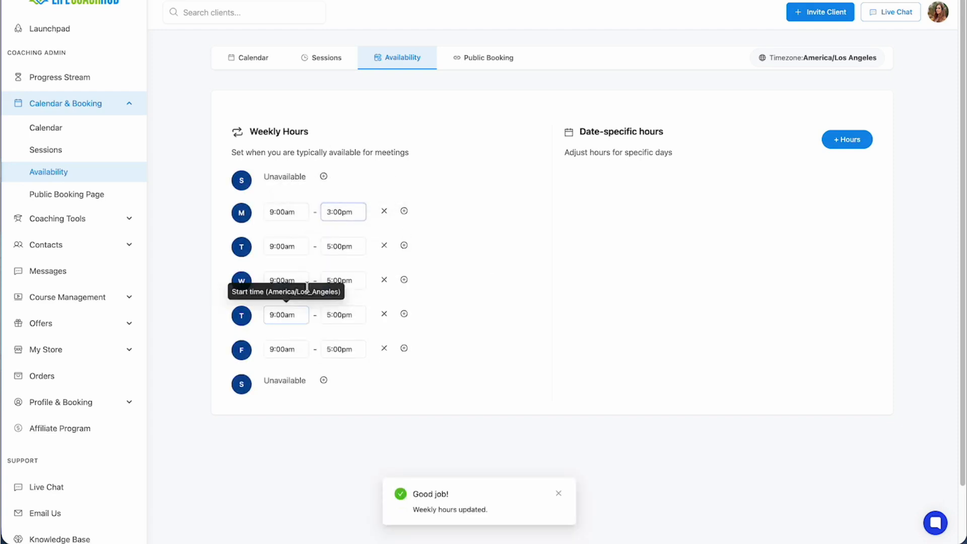
Set Wednesday's start time to 6:00am and remove Thursday's time slot from the weekly hours.
click(276, 280)
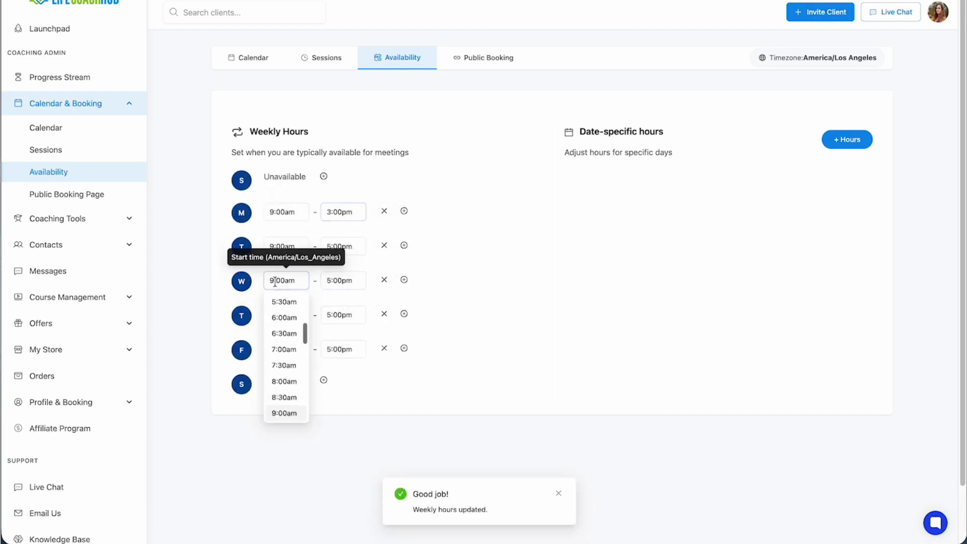
click(281, 317)
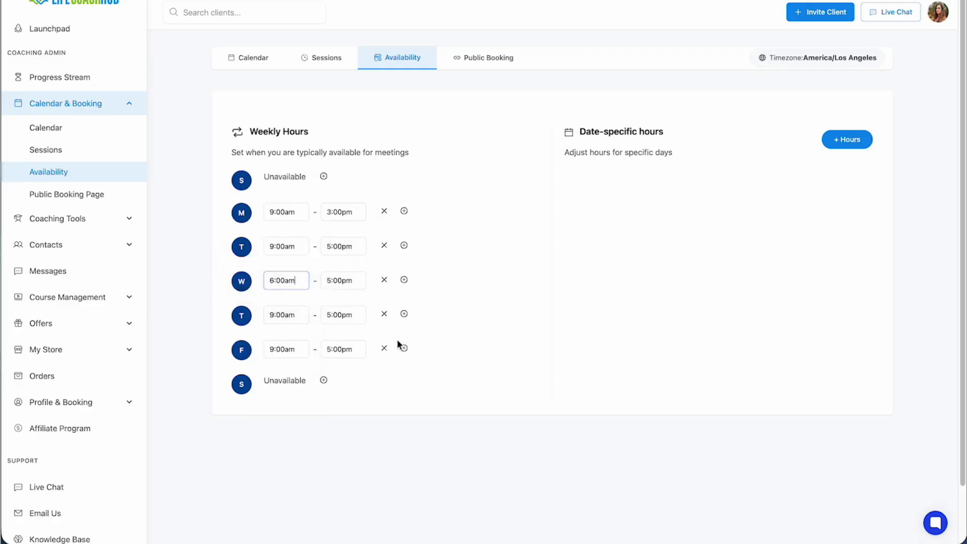
click(384, 315)
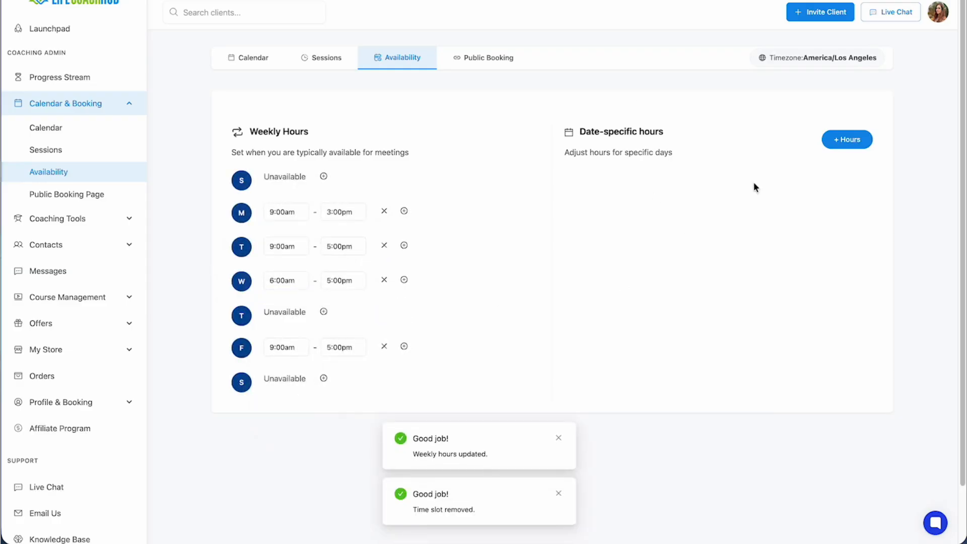
Add a date-specific entry that marks May 19, 2026 as unavailable.
click(841, 145)
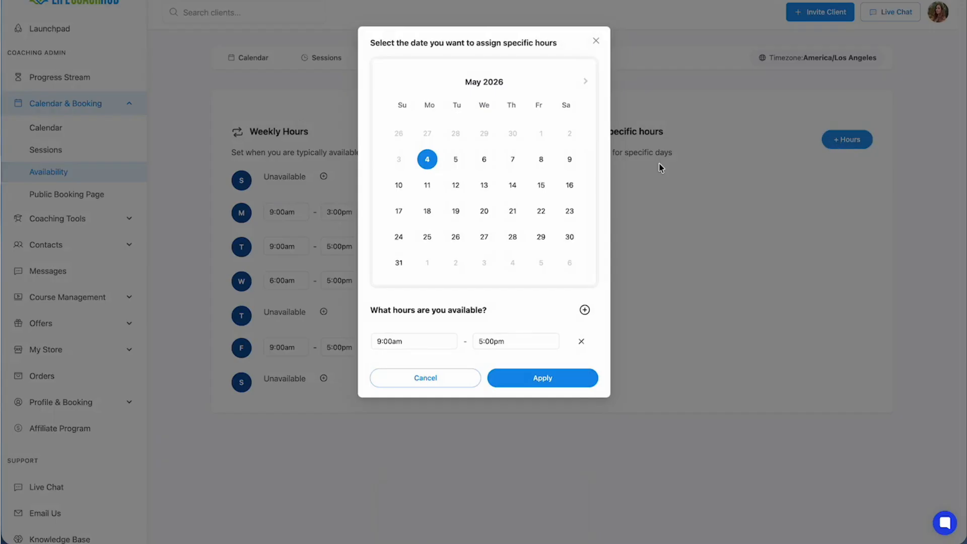
click(455, 211)
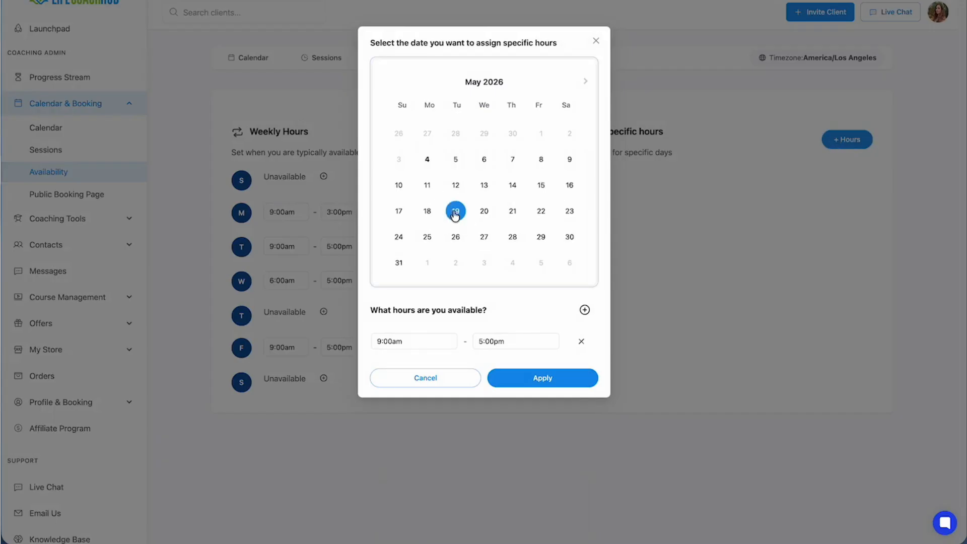
click(580, 341)
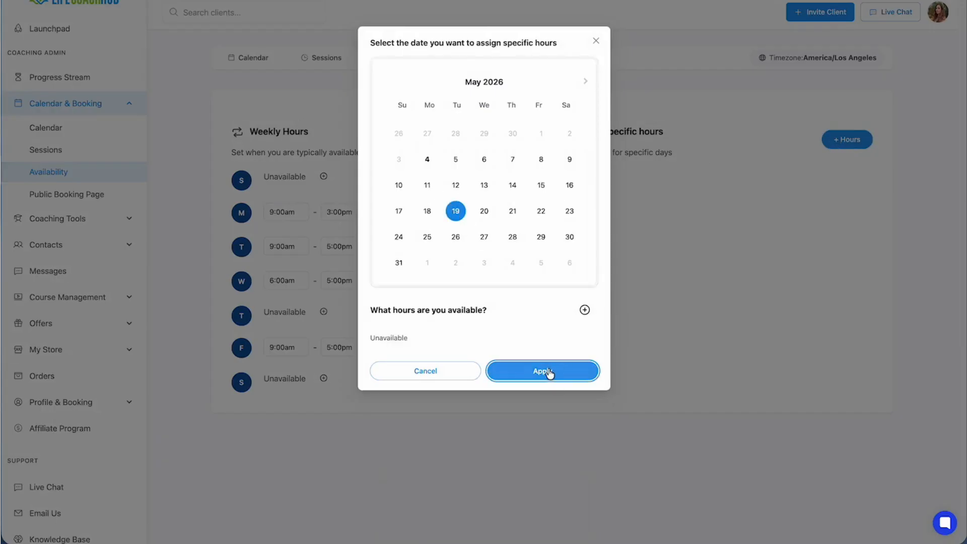
click(549, 373)
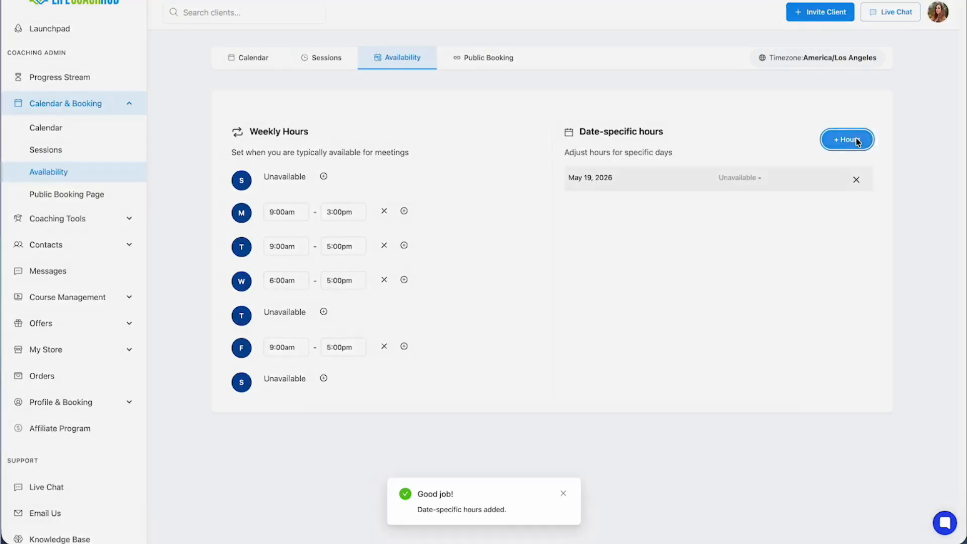
Add a date-specific entry for May 13, 2026 with available hours from 9:00am to 8:30pm.
click(858, 141)
click(484, 184)
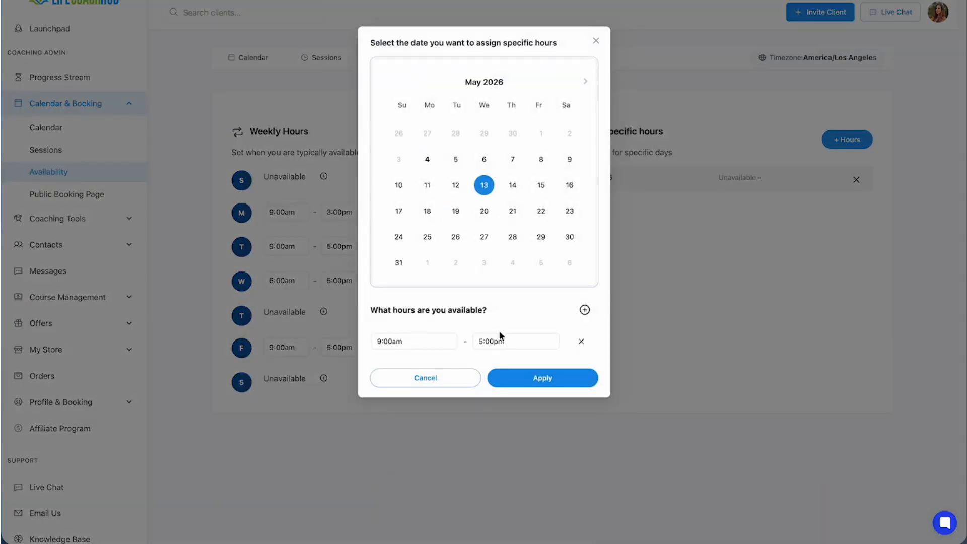
click(492, 341)
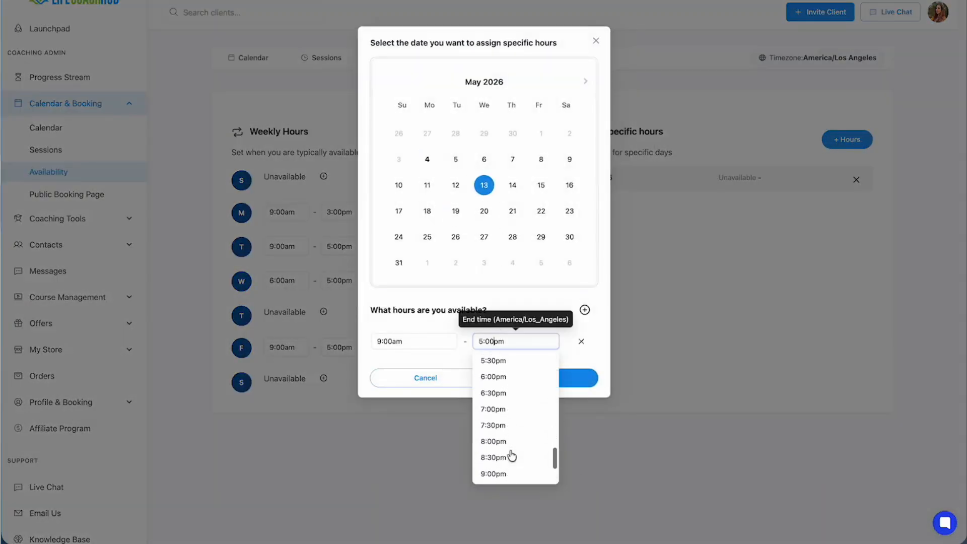
click(509, 457)
click(552, 381)
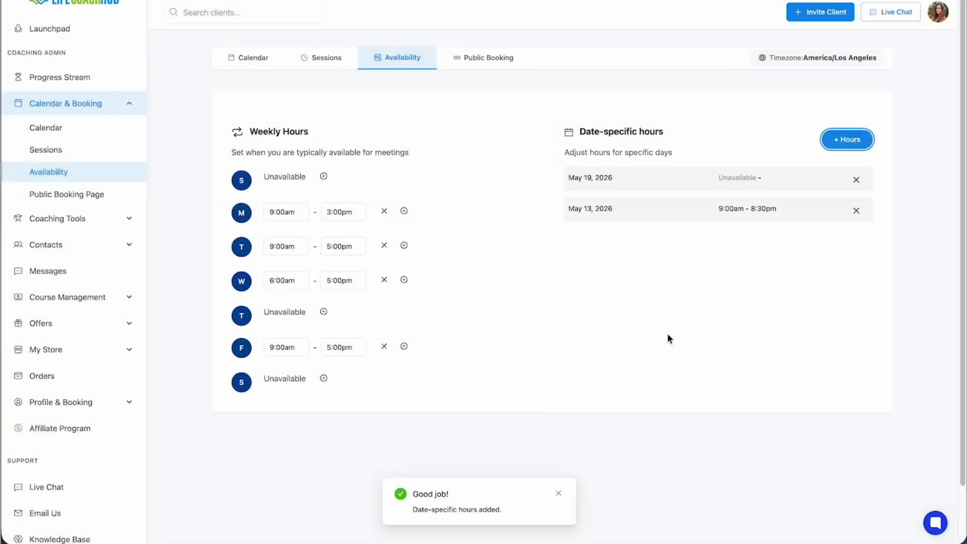
Return to the Launchpad checklist and collapse the coaching availability item.
click(49, 28)
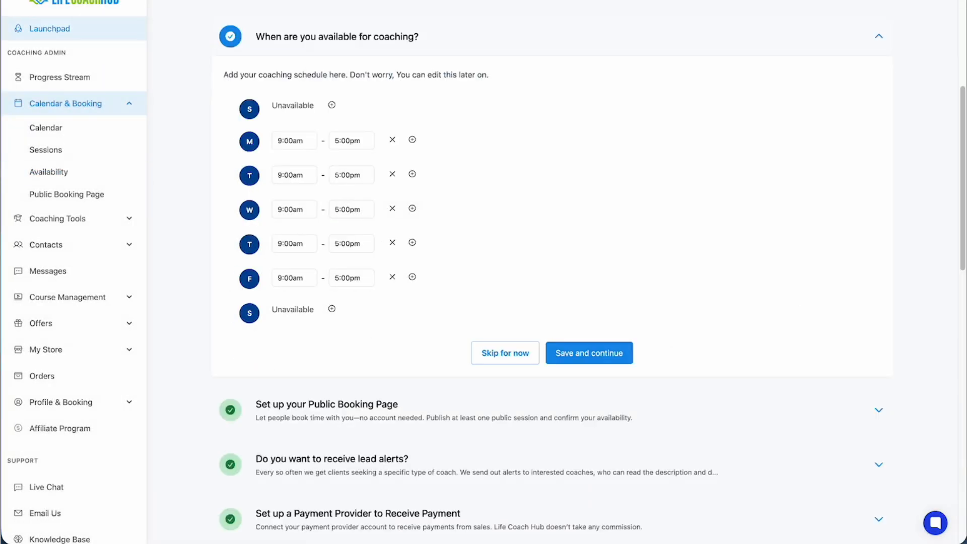
scroll(489, 116, down, 10)
scroll(701, 152, down, 7)
scroll(701, 152, up, 20)
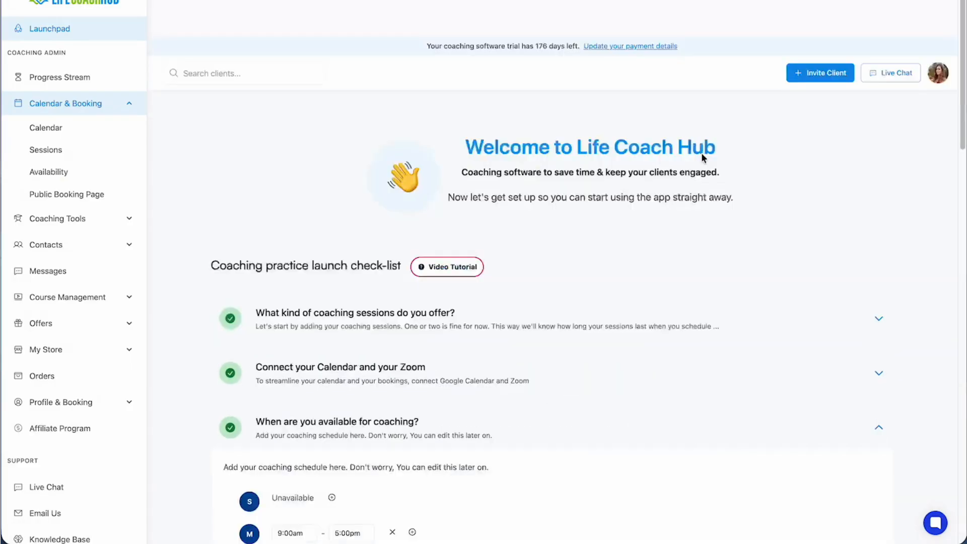
scroll(701, 152, down, 4)
click(878, 276)
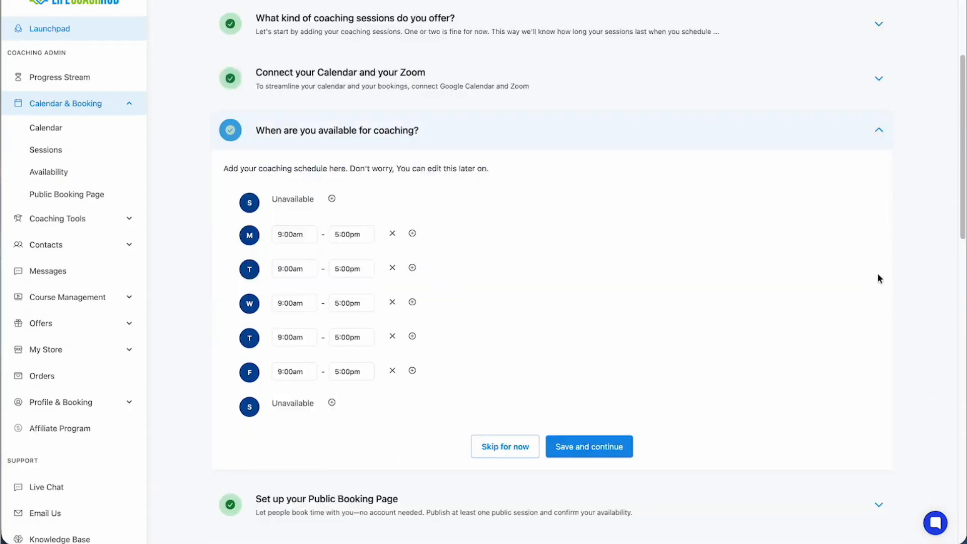
click(876, 38)
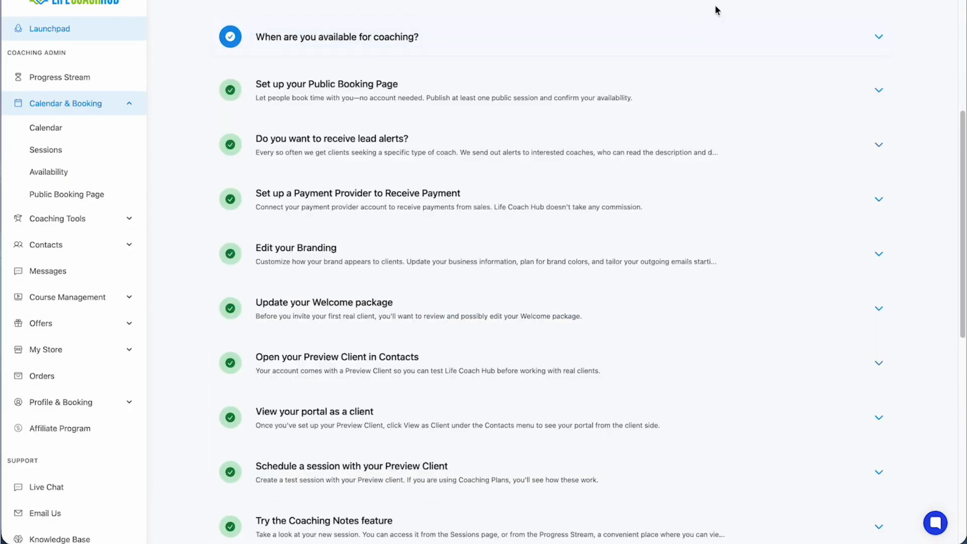
Open the booking setup from the checklist, preview the public page, and check the Free Discovery Call's bookable dates, including May 20.
click(493, 89)
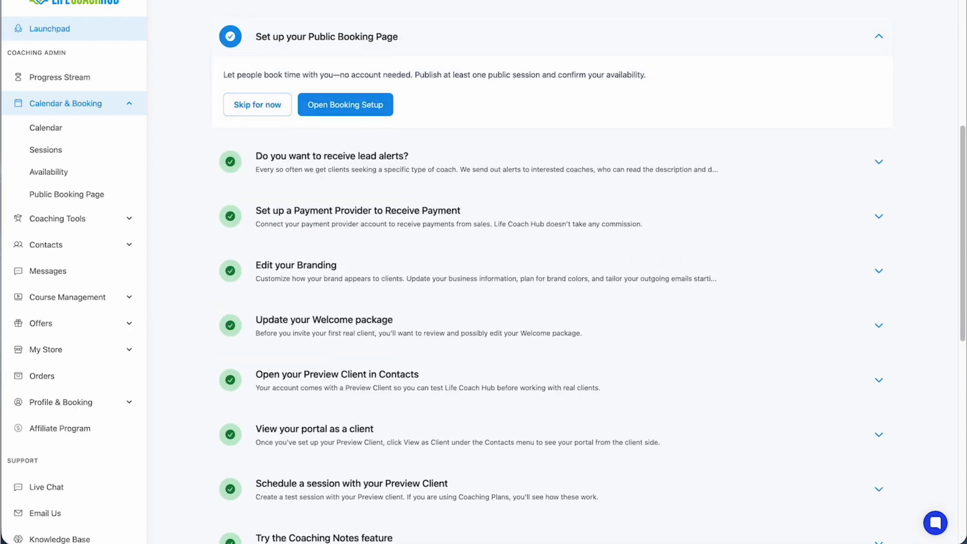
click(347, 103)
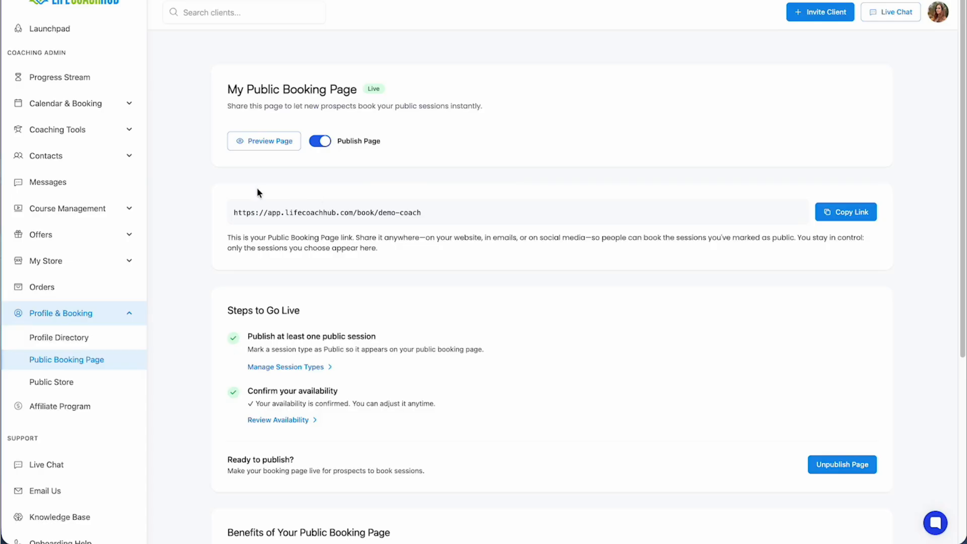
click(268, 142)
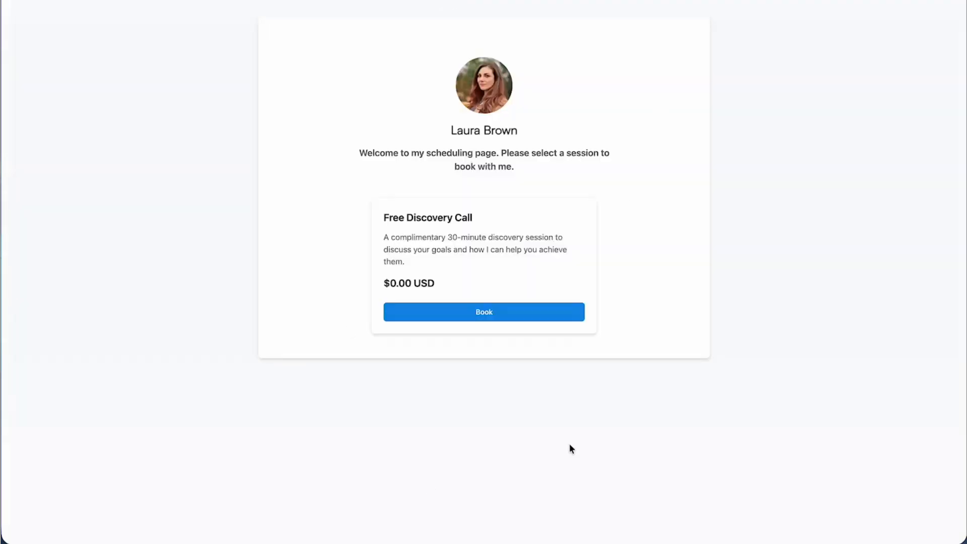
click(461, 313)
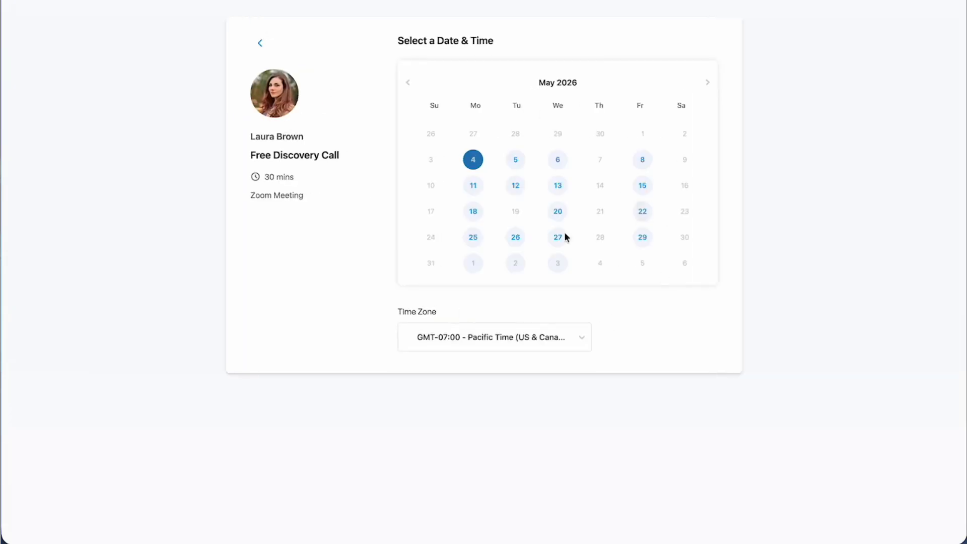
click(557, 211)
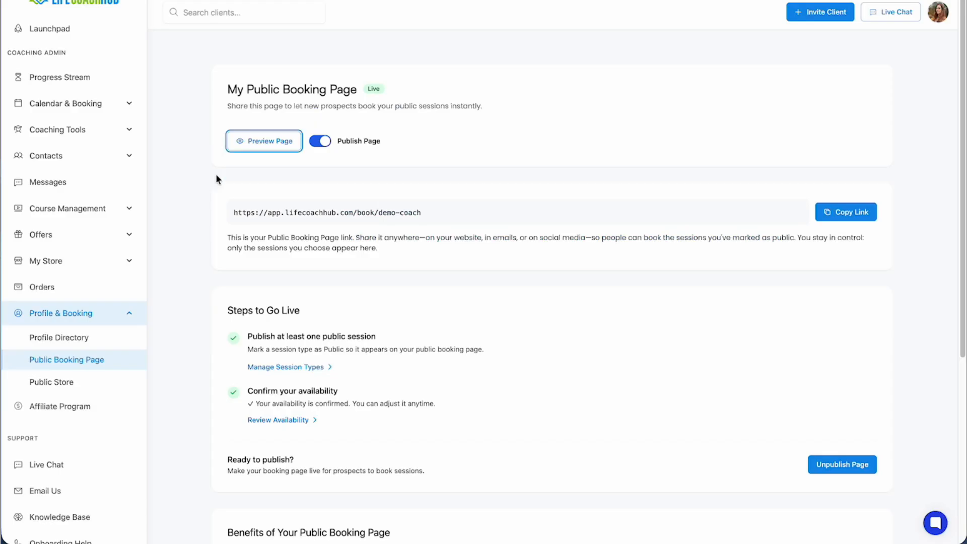
Review the Public Booking Page settings, including the go-live steps, benefits and quick actions.
scroll(217, 179, down, 2)
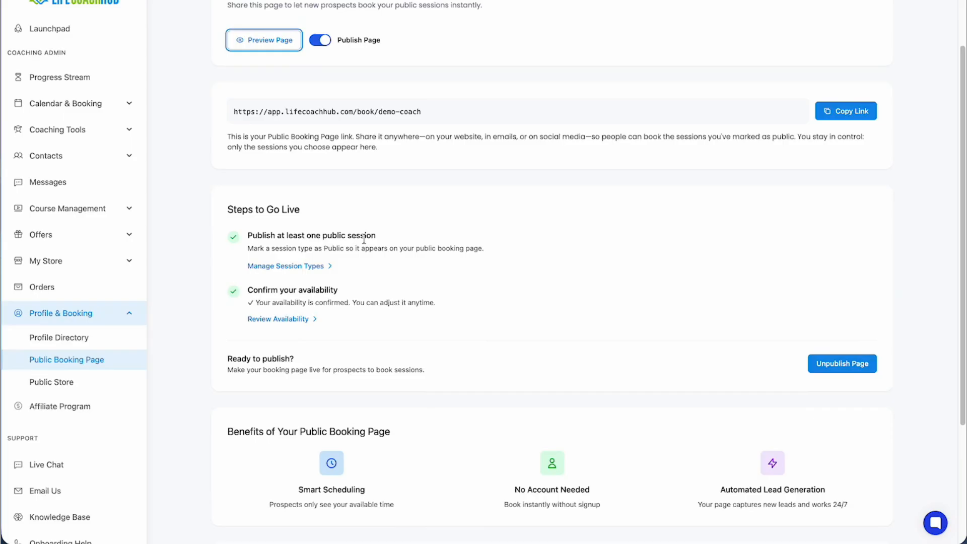
scroll(494, 217, up, 2)
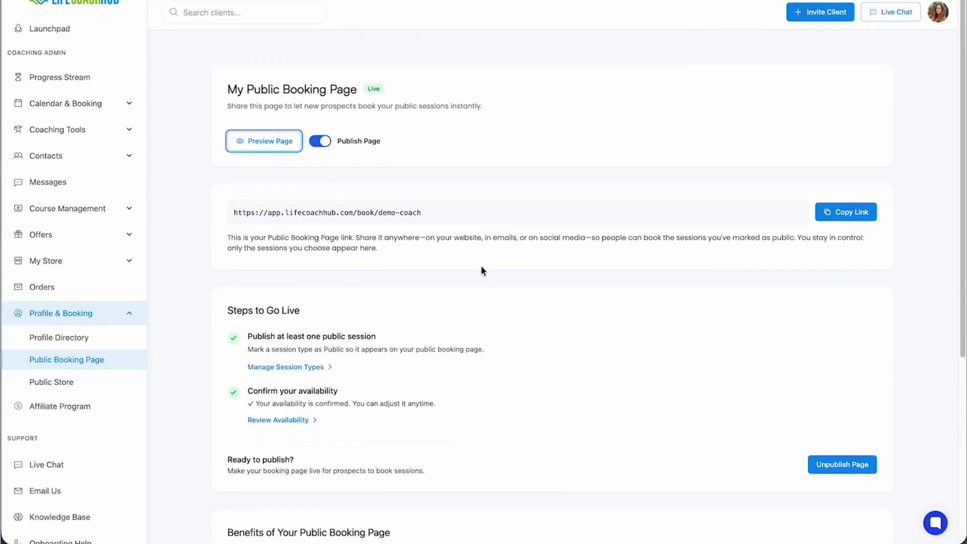
scroll(452, 405, down, 5)
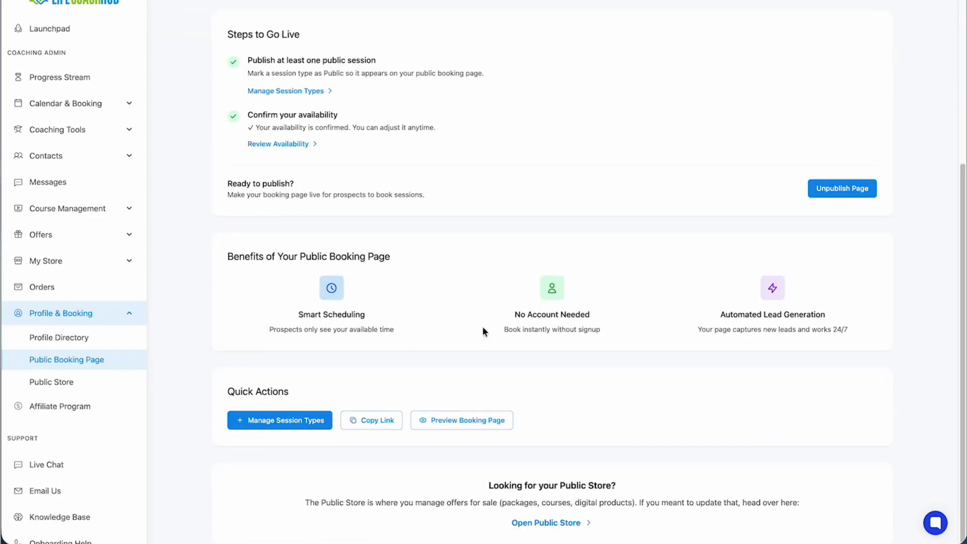
scroll(503, 290, up, 5)
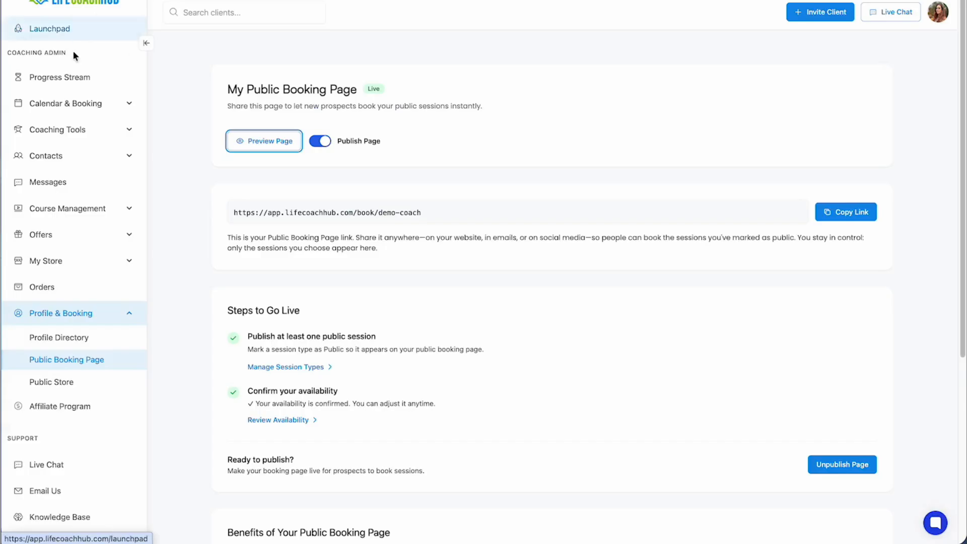
Return to the Launchpad checklist, collapse the Public Booking Page item, and expand the lead alerts item.
click(55, 29)
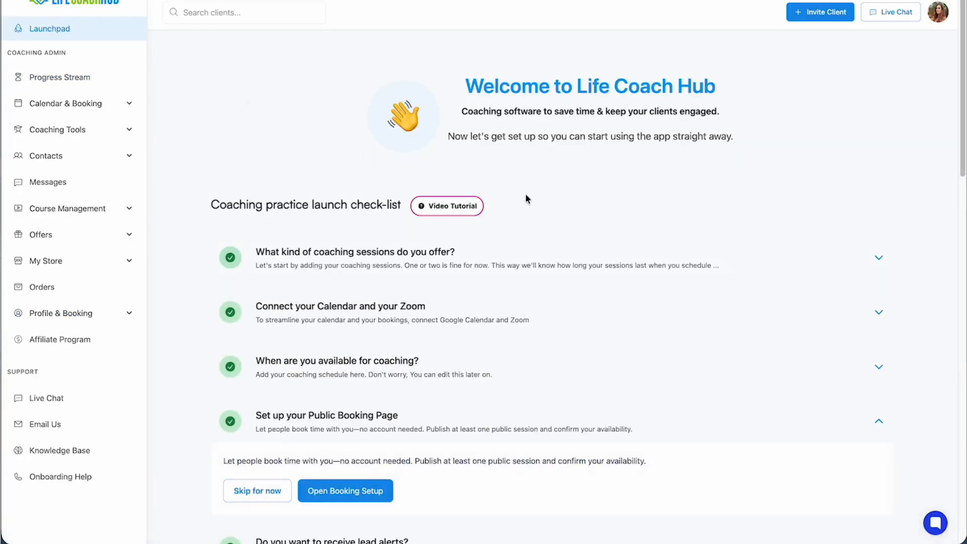
scroll(669, 324, down, 7)
scroll(670, 327, up, 1)
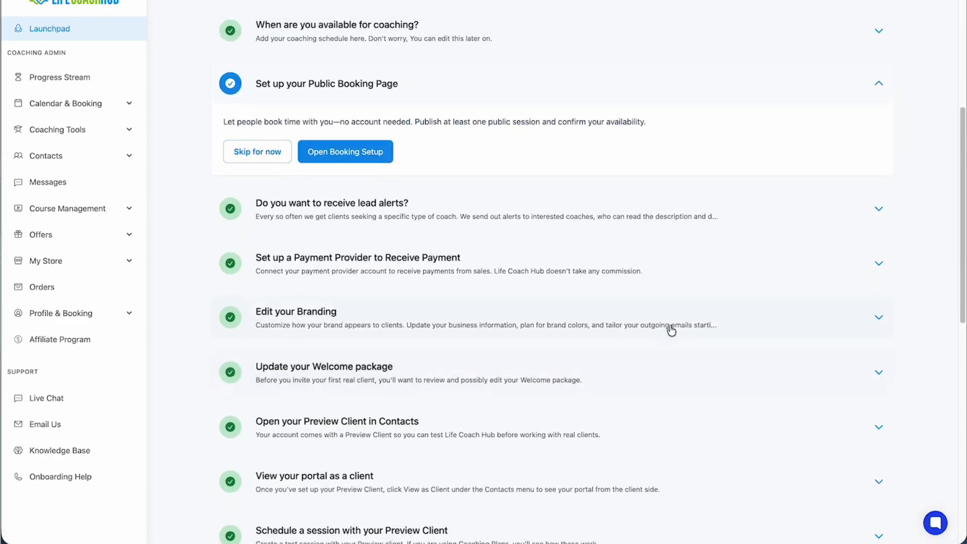
click(882, 82)
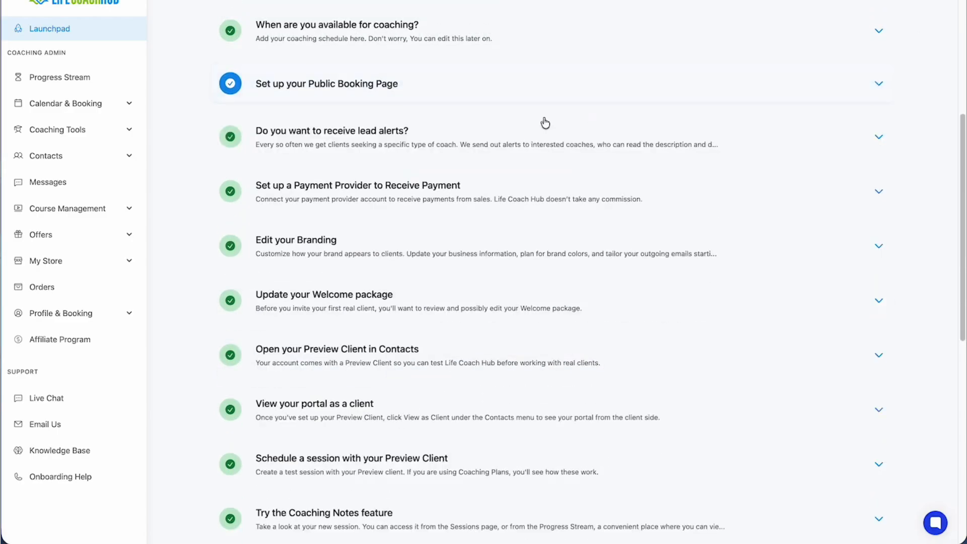
click(443, 139)
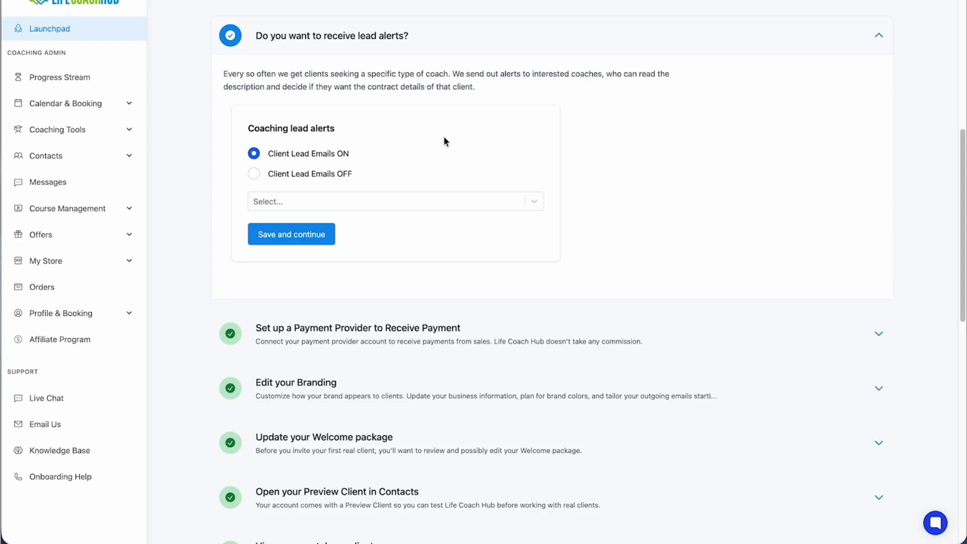
Locate the Notifications settings entry among the account options and return to the lead alerts item.
scroll(815, 142, up, 10)
click(935, 18)
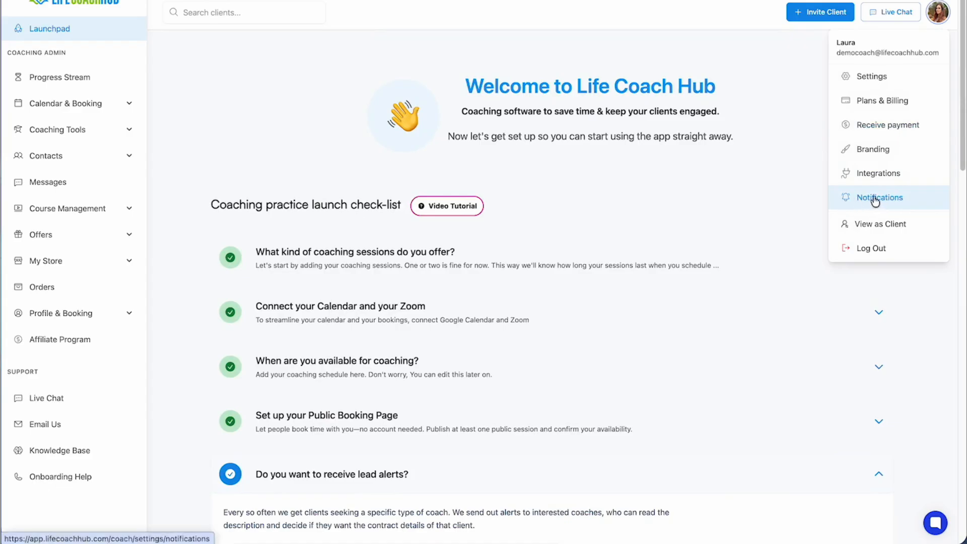
scroll(175, 318, down, 7)
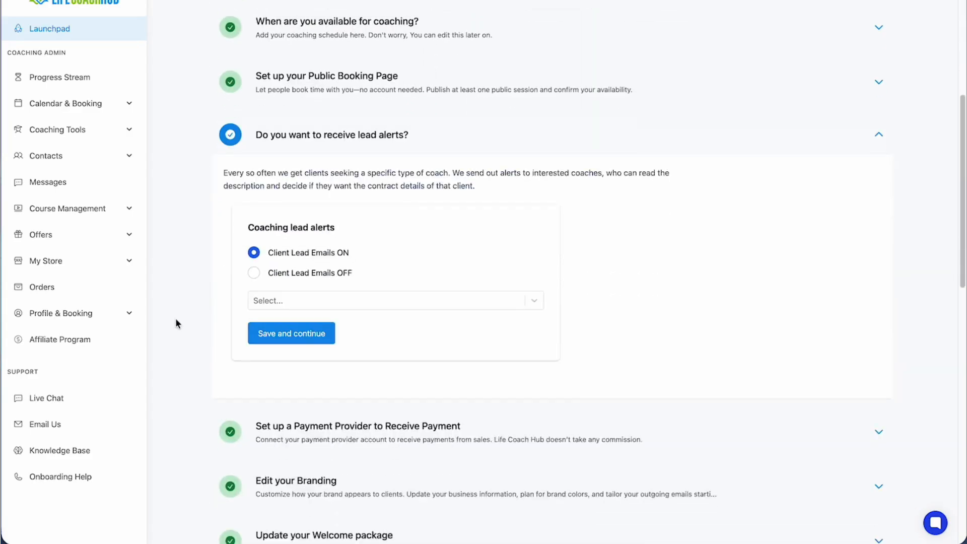
Switch client lead emails off and back on, and browse the coach type options.
scroll(175, 318, down, 1)
click(254, 237)
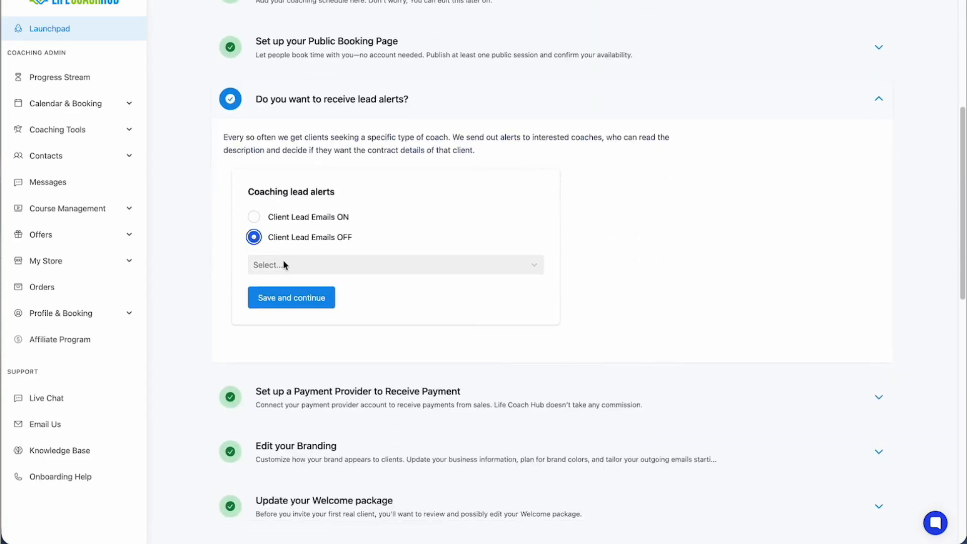
click(254, 216)
click(326, 260)
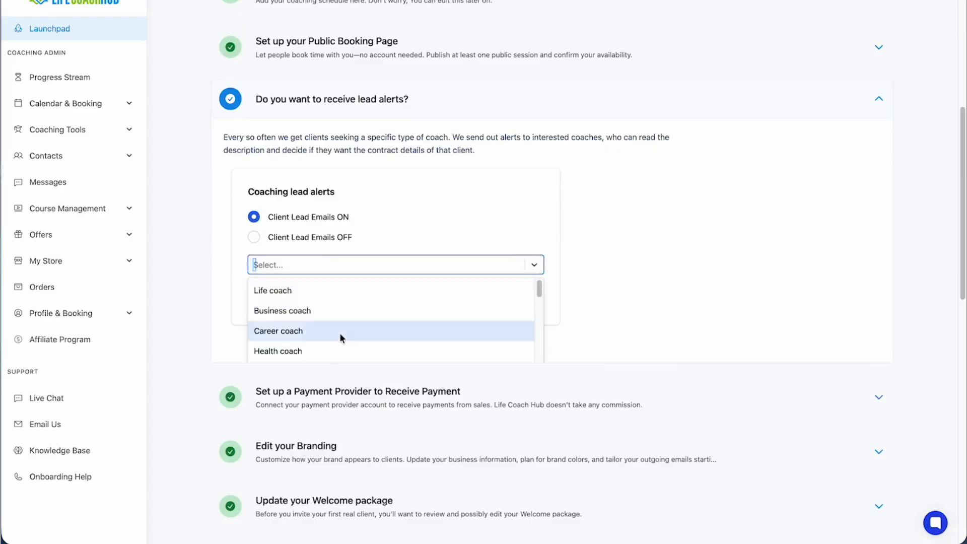
scroll(339, 332, down, 3)
Check the account options again for the Notifications settings and close them without opening any page.
scroll(339, 332, up, 5)
scroll(913, 75, up, 8)
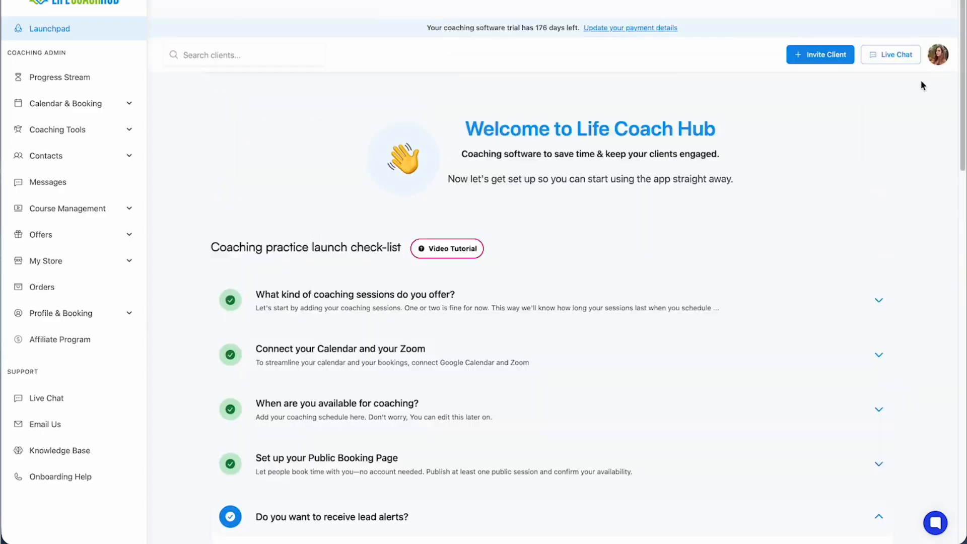
scroll(922, 85, down, 1)
click(938, 12)
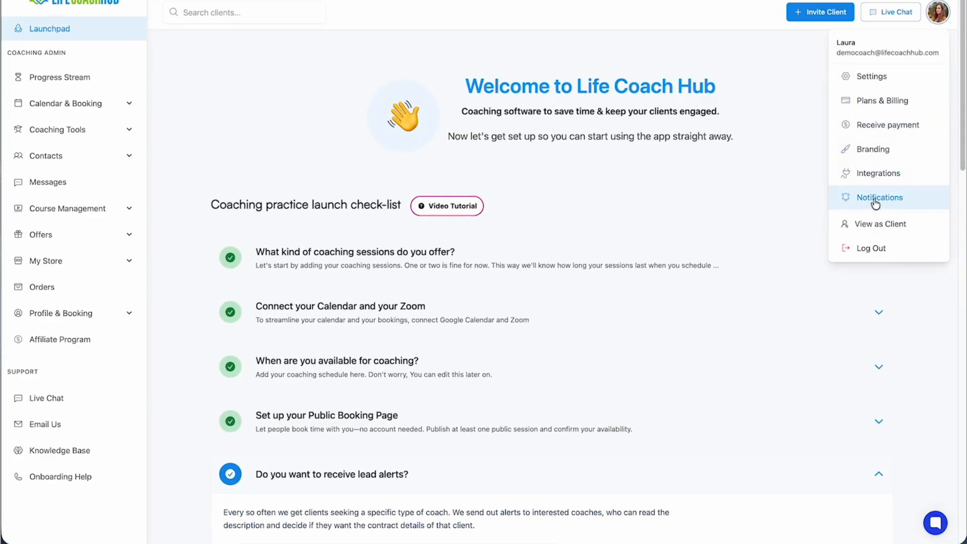
click(917, 304)
Collapse the lead alerts item and expand the payment provider item in the checklist.
scroll(922, 242, down, 7)
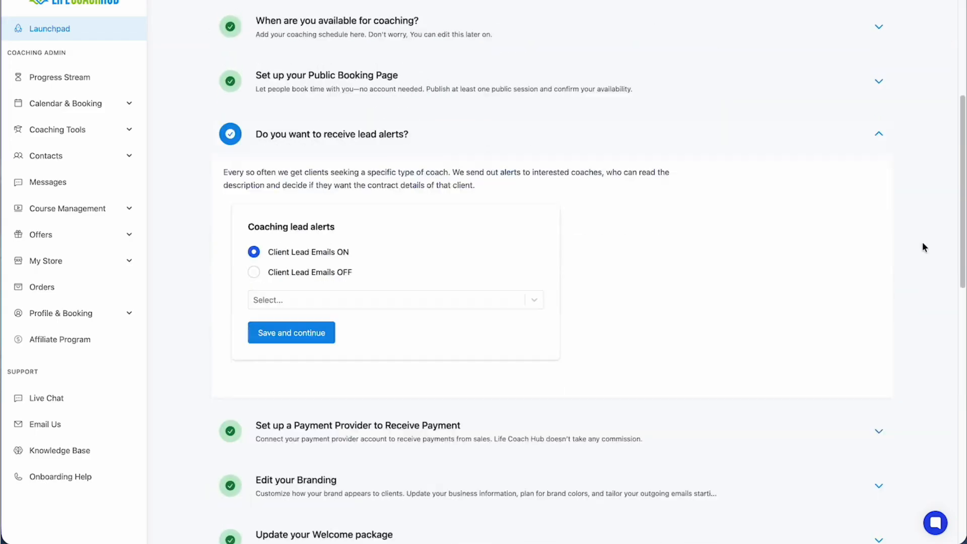
scroll(922, 247, down, 2)
click(348, 40)
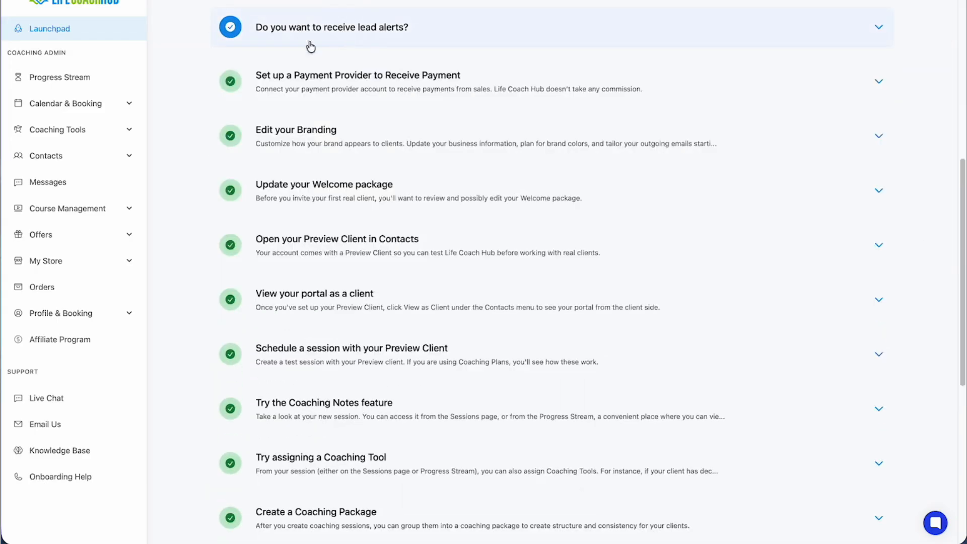
click(301, 76)
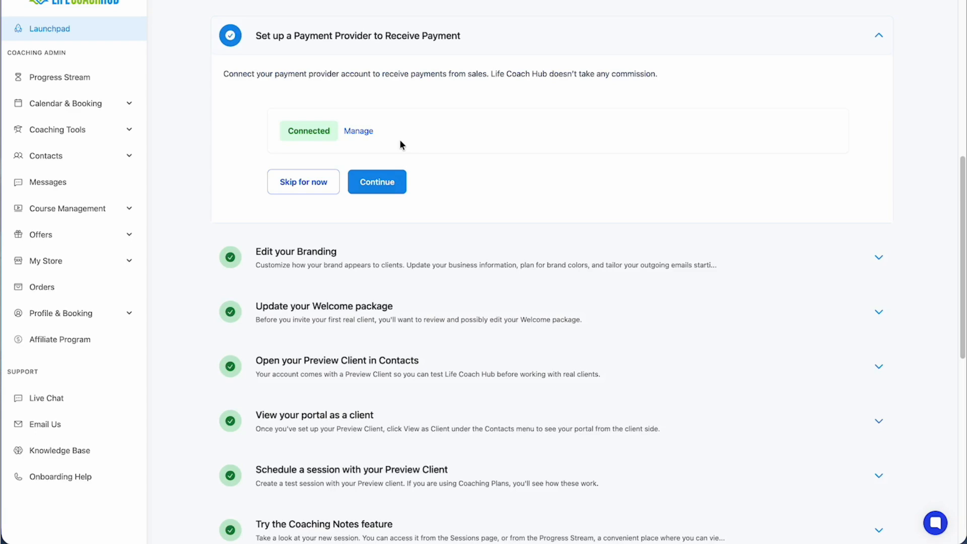
Continue from the payment provider item to the branding item and reopen the payment provider item.
click(384, 182)
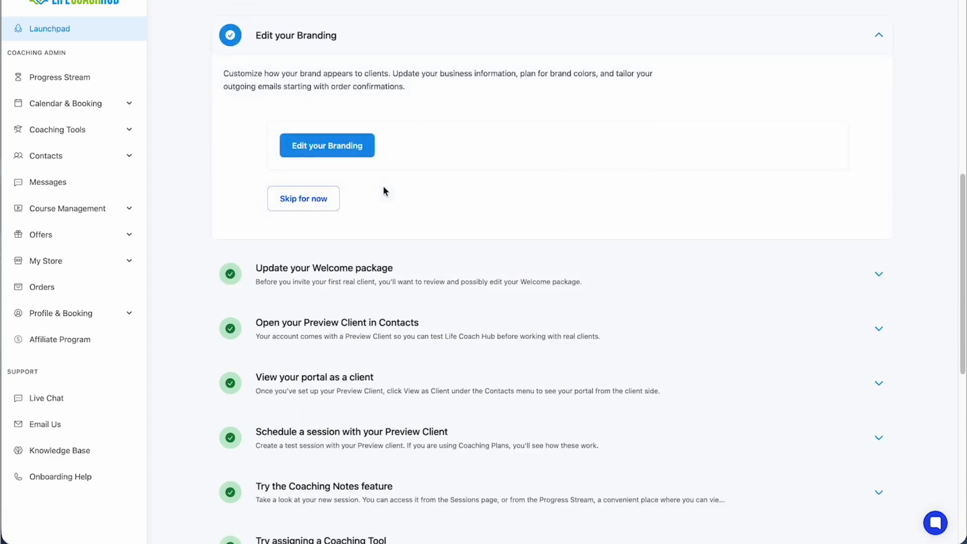
scroll(383, 192, up, 4)
click(378, 162)
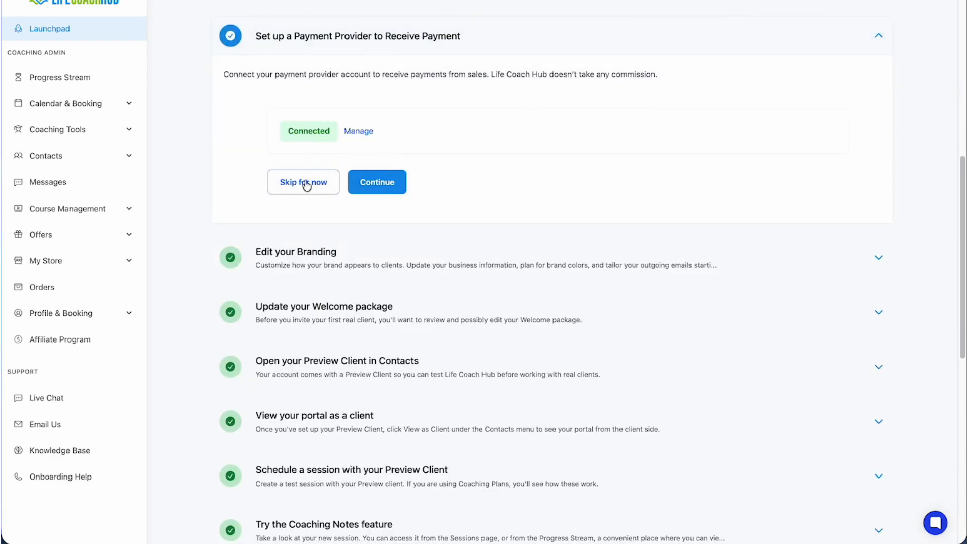
Open the Receive Payment settings from the checklist and review the preferred currency and the Stripe and PayPal provider options.
click(358, 131)
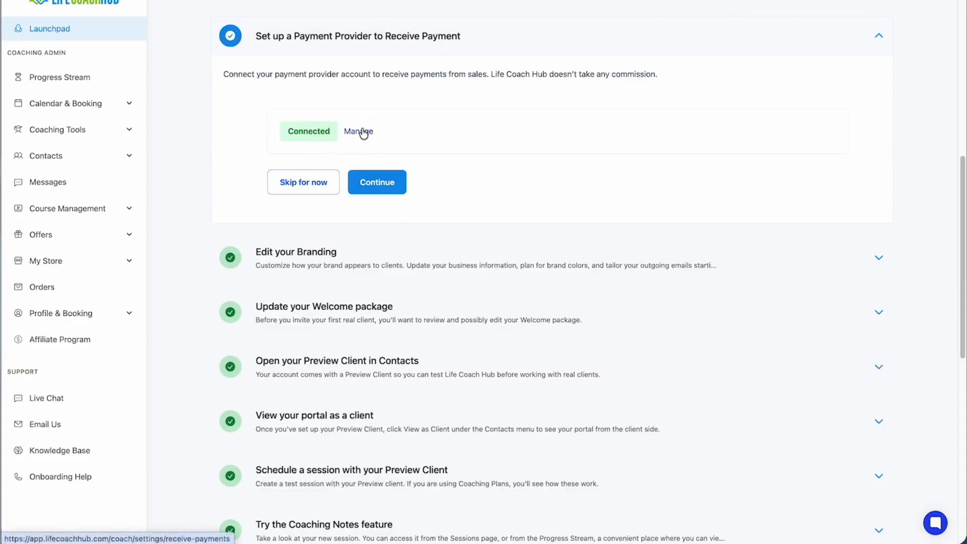
scroll(496, 244, down, 2)
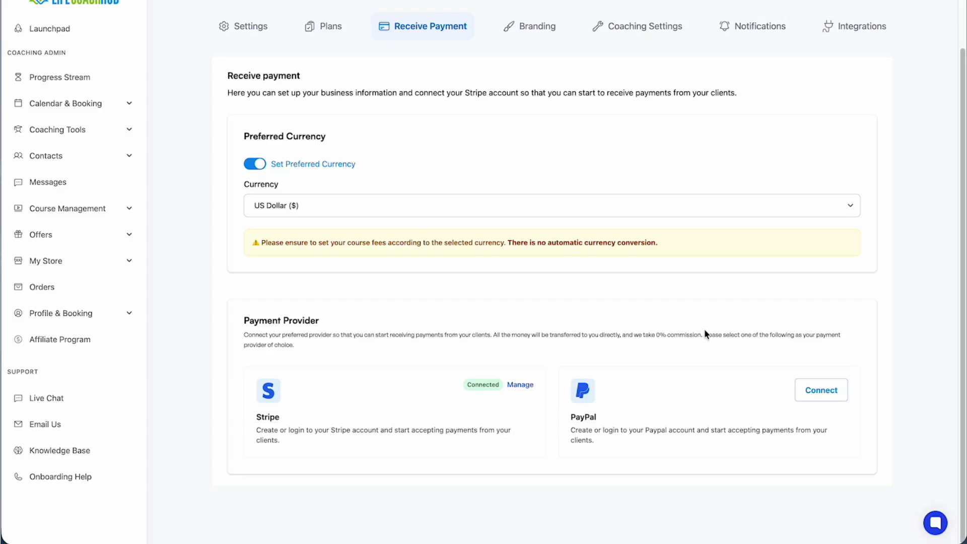
scroll(705, 333, up, 2)
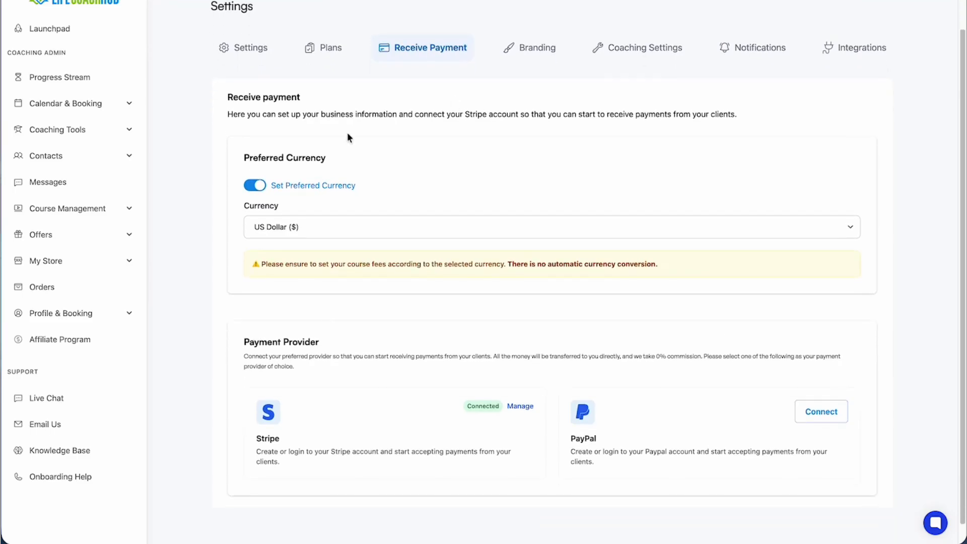
scroll(345, 188, up, 1)
scroll(346, 188, down, 1)
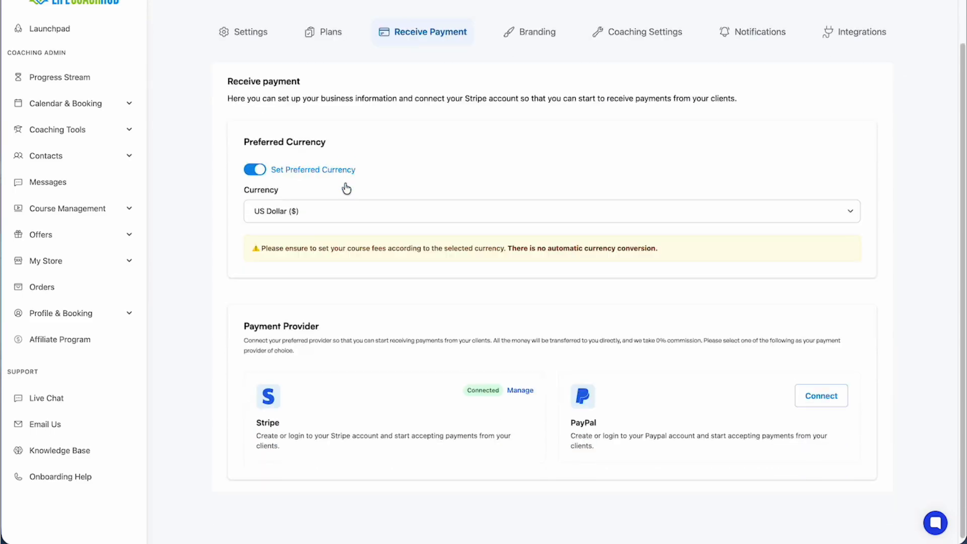
Try Euro (€) as the preferred currency for receiving payments and set it back to US Dollar ($).
click(326, 207)
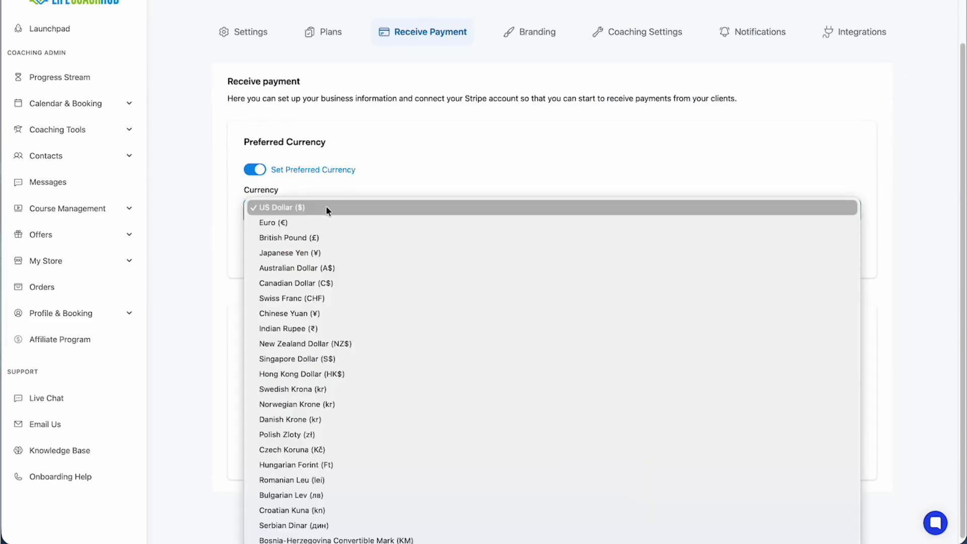
scroll(328, 314, down, 3)
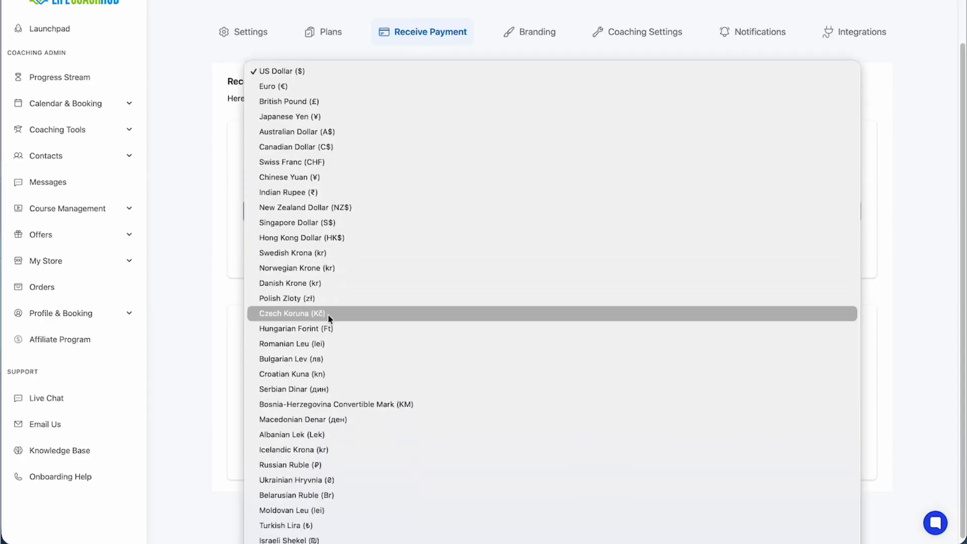
click(343, 87)
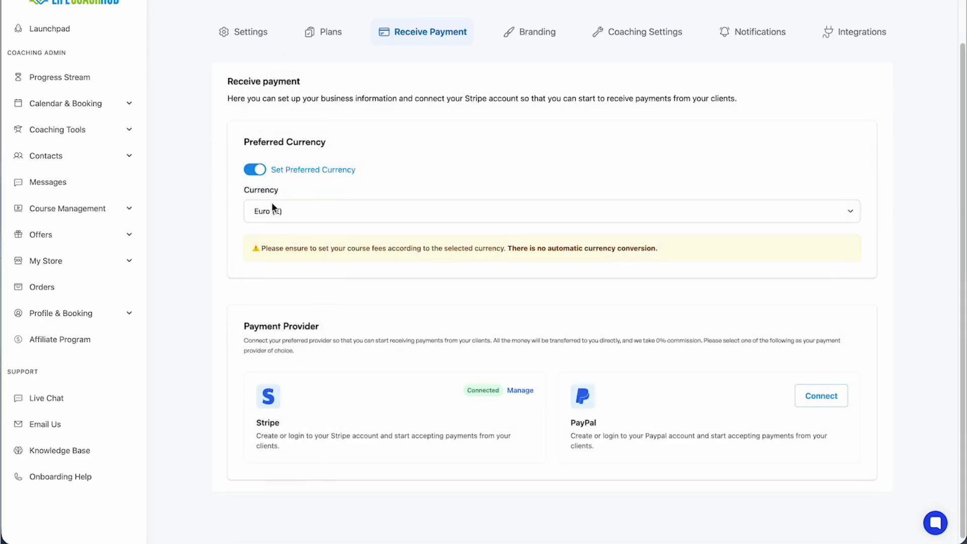
click(283, 208)
click(282, 191)
Switch the preferred currency from US Dollar ($) to Euro (€) and back two more times.
click(282, 213)
click(288, 224)
click(294, 210)
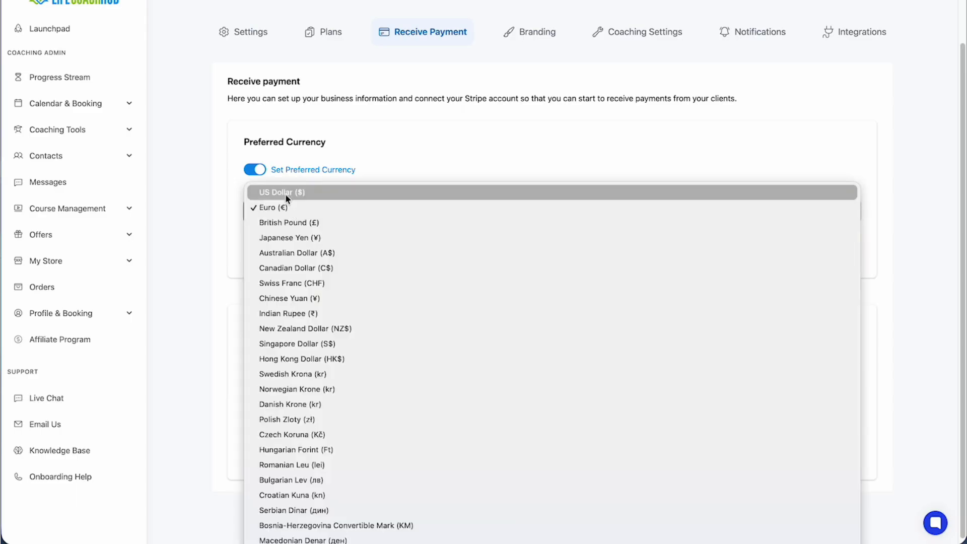
click(285, 192)
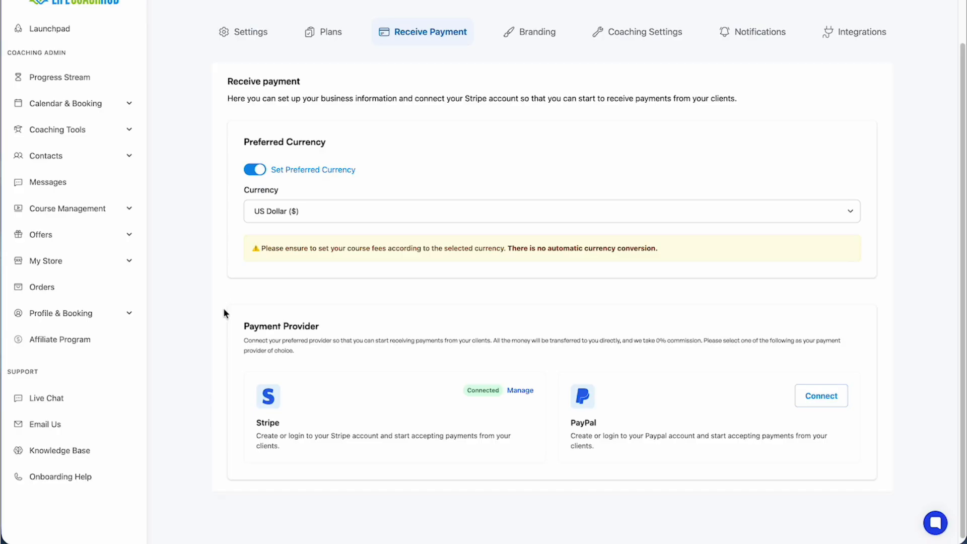
click(295, 210)
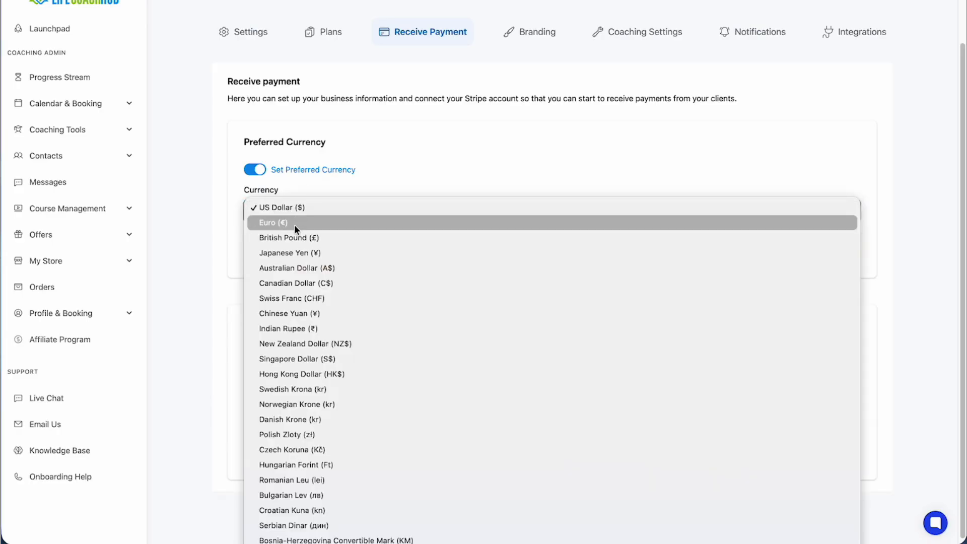
click(294, 224)
click(303, 207)
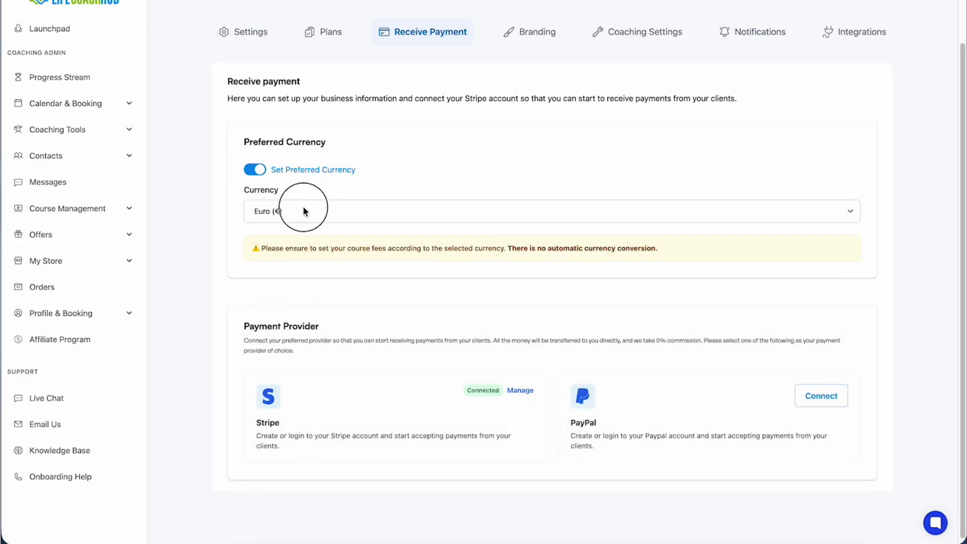
click(302, 191)
In the Launchpad checklist, collapse the payment provider item and expand the Edit your Branding item.
scroll(179, 268, up, 3)
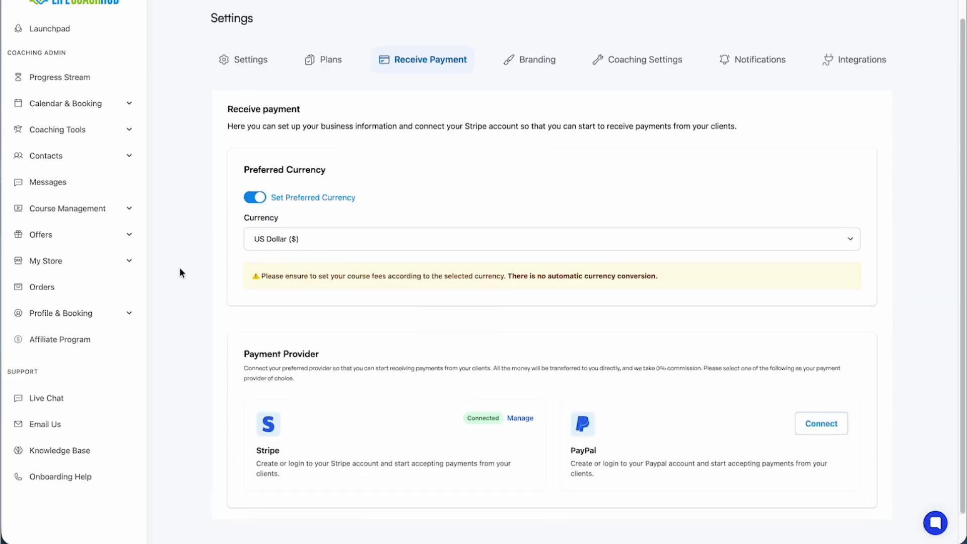
click(72, 31)
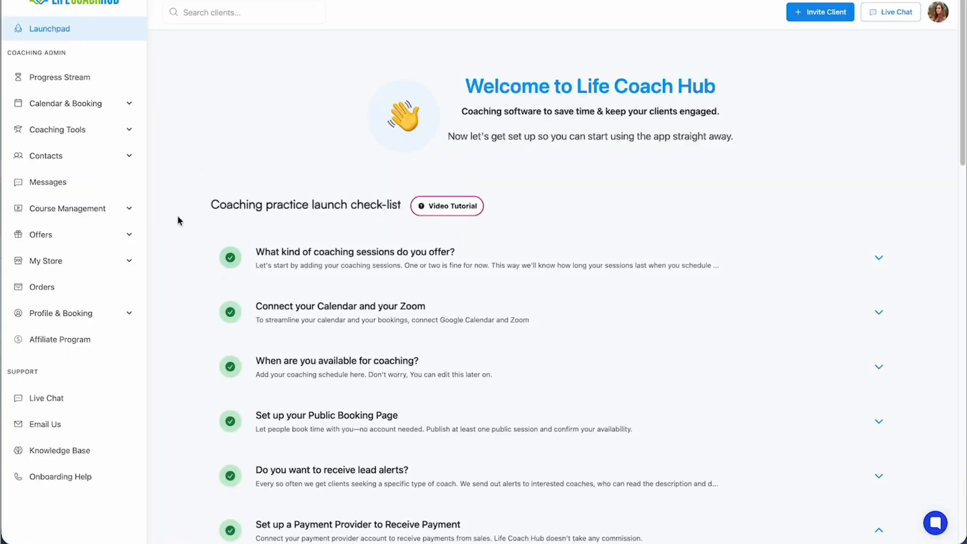
scroll(173, 268, down, 5)
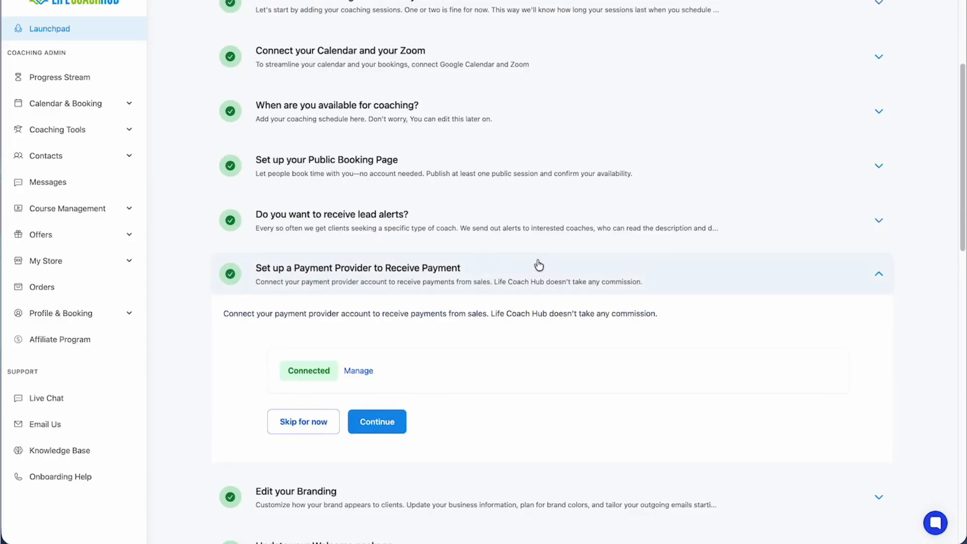
click(685, 271)
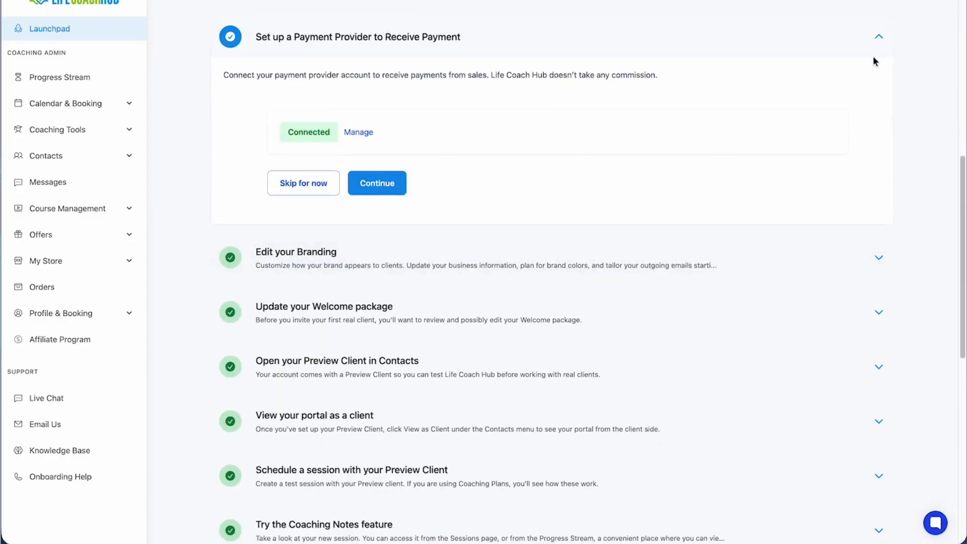
click(876, 38)
click(467, 106)
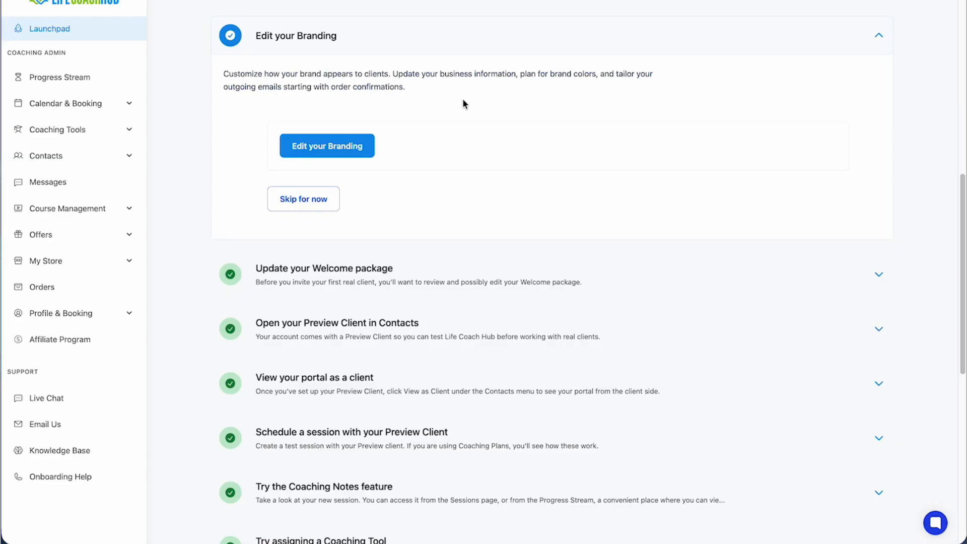
Open the Branding settings from the checklist and check the account options for the Branding entry.
click(327, 146)
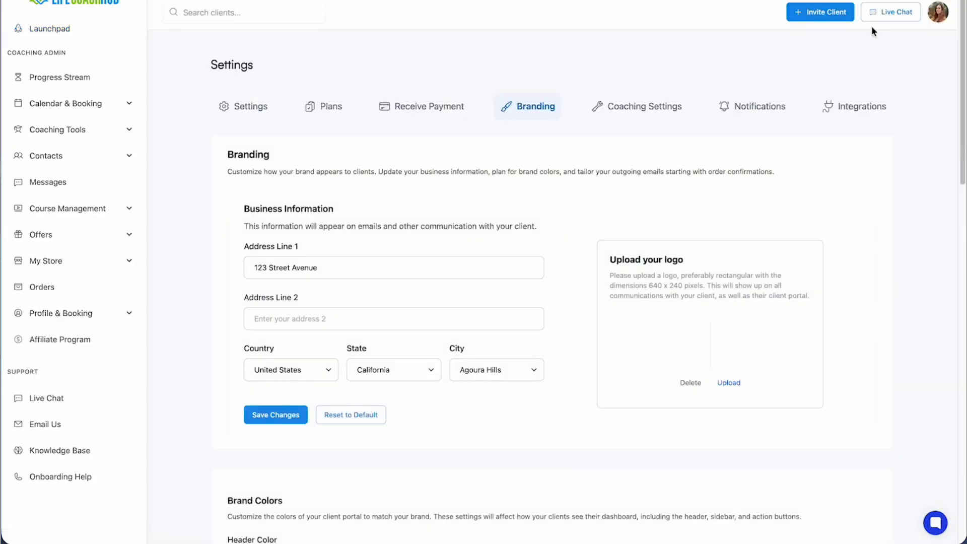
click(940, 14)
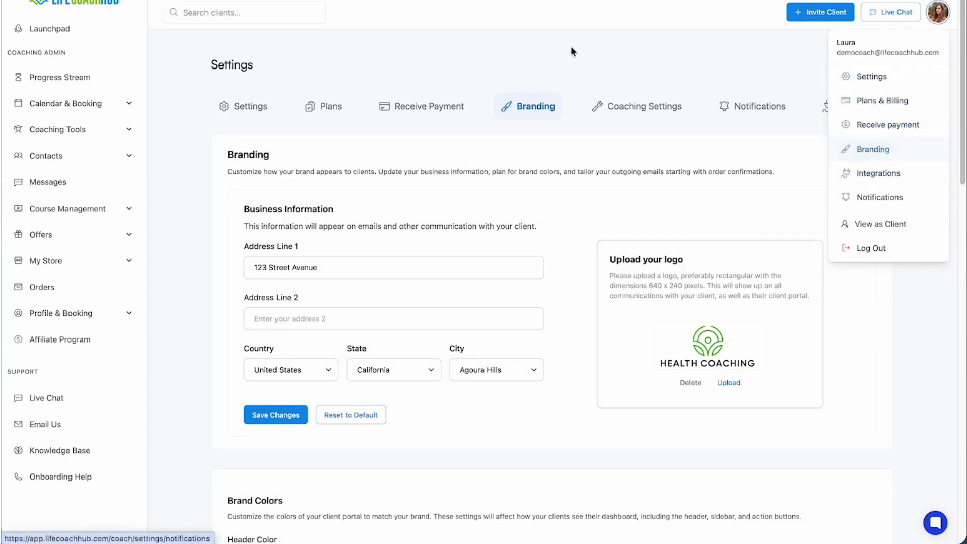
drag(570, 47, 562, 56)
Review the business information, logo, brand color fields and client portal demo preview in the Branding settings.
scroll(518, 249, down, 3)
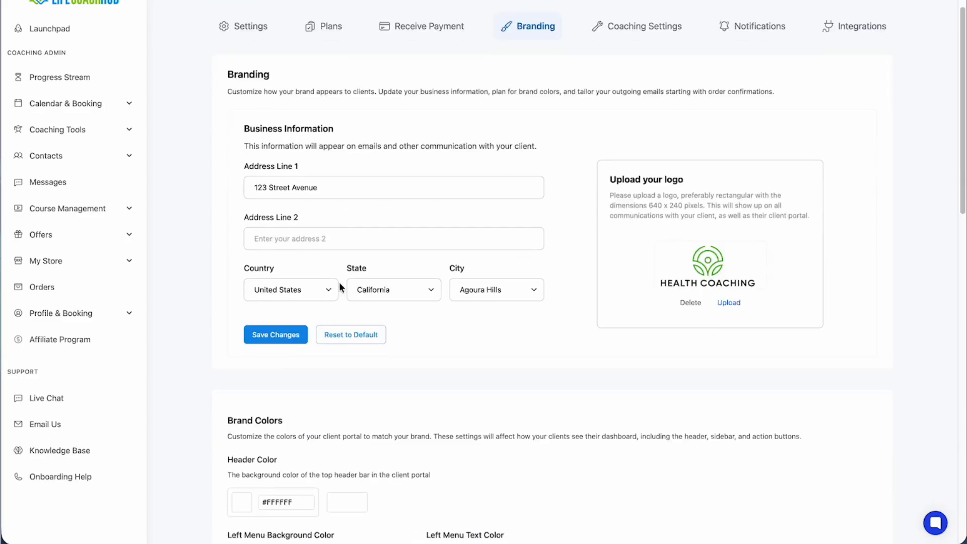
scroll(598, 271, down, 2)
scroll(682, 250, down, 7)
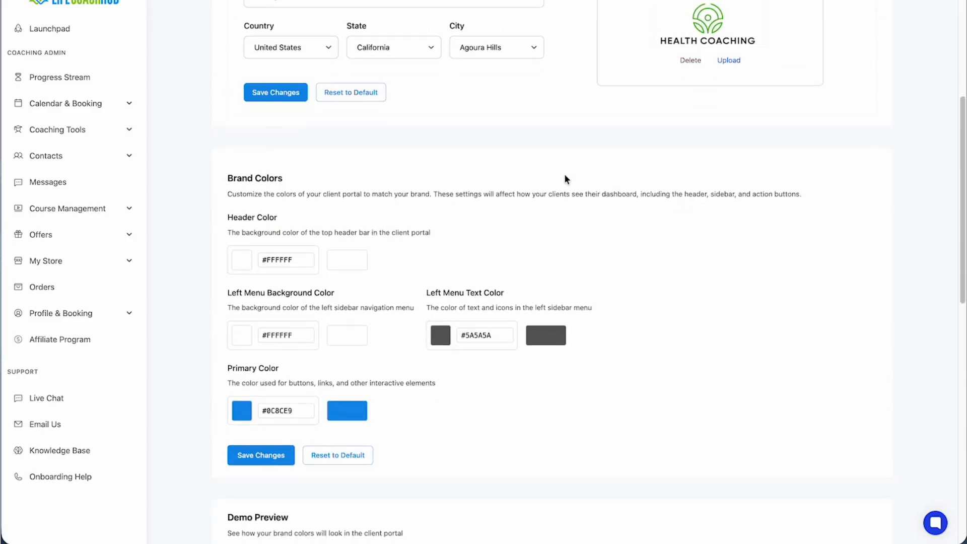
scroll(531, 225, down, 8)
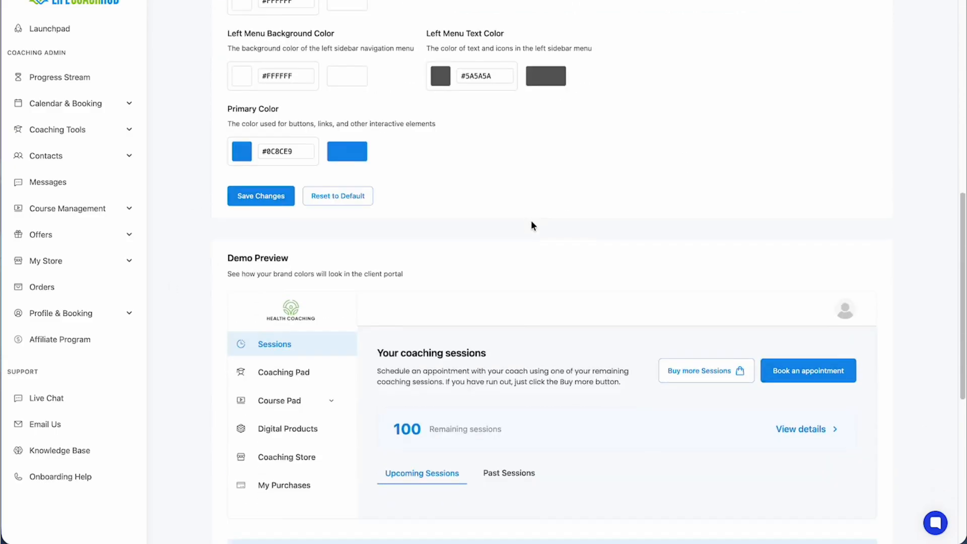
scroll(531, 224, up, 5)
scroll(291, 101, up, 4)
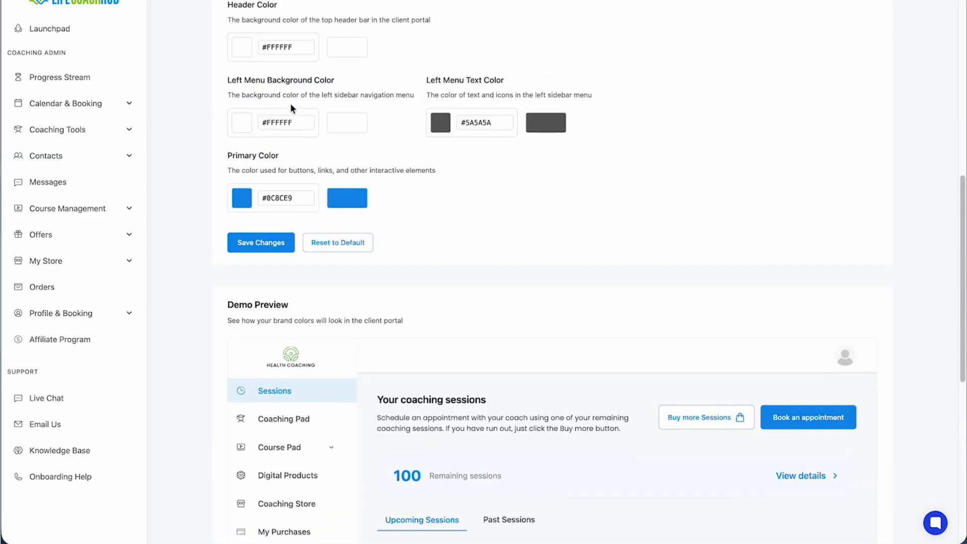
scroll(291, 104, down, 3)
scroll(539, 302, up, 3)
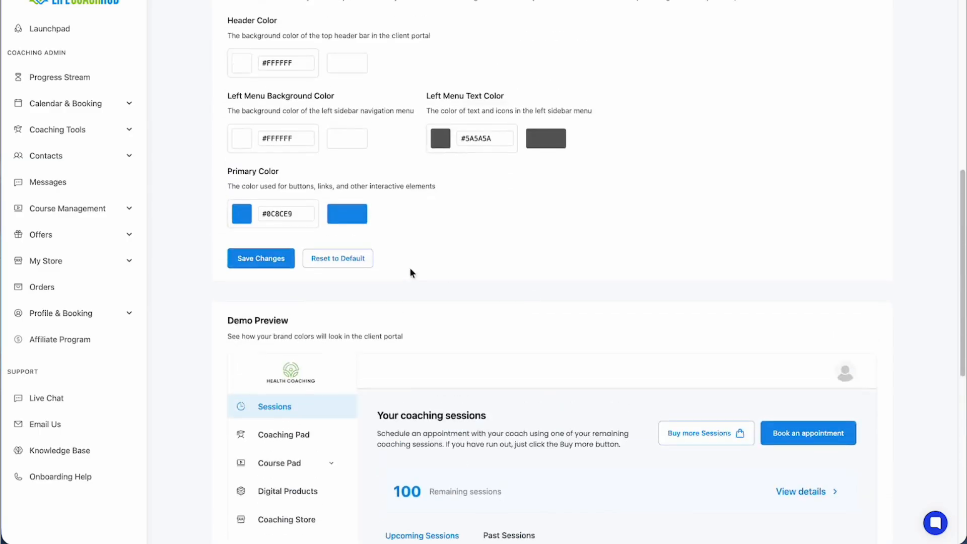
Set the brand's Primary Color to bright green #52E90C and check it in the client portal demo preview.
click(246, 213)
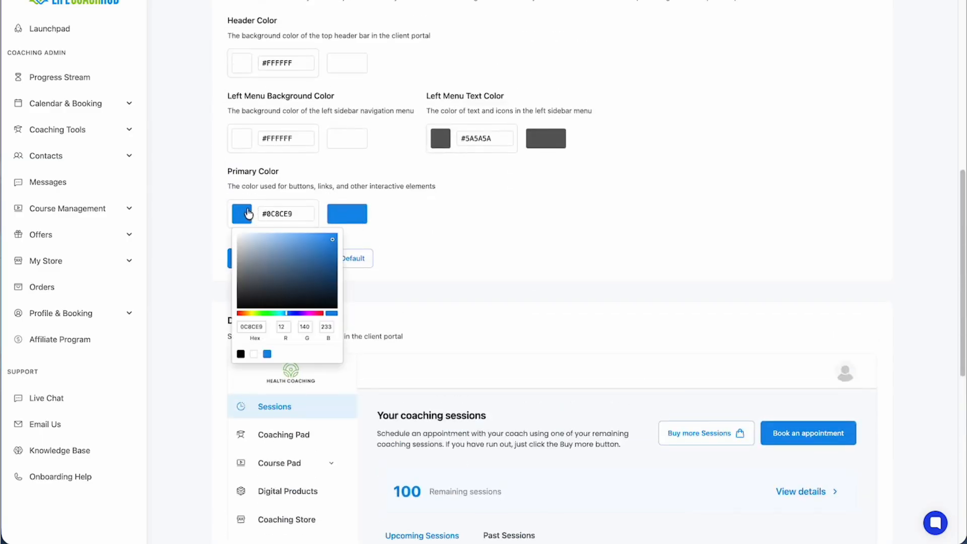
click(261, 313)
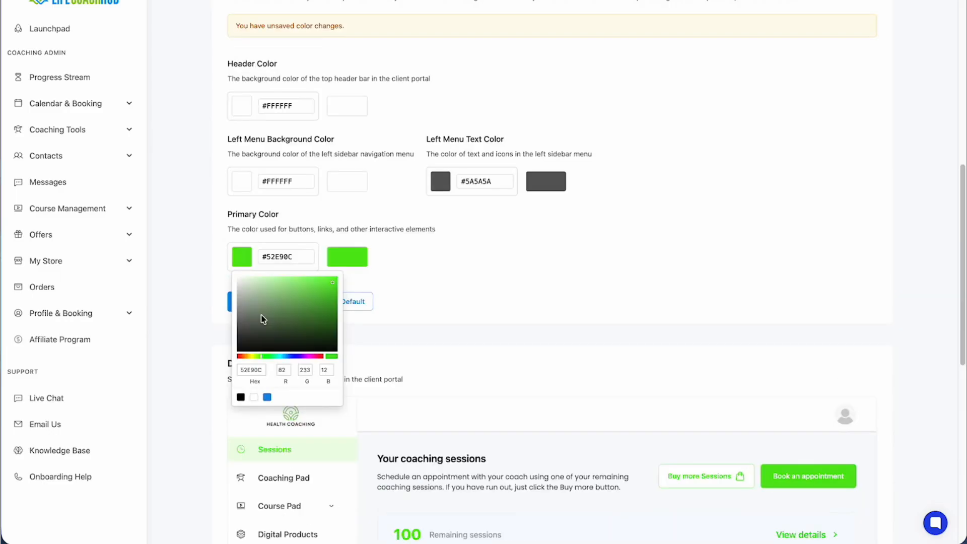
scroll(516, 333, down, 5)
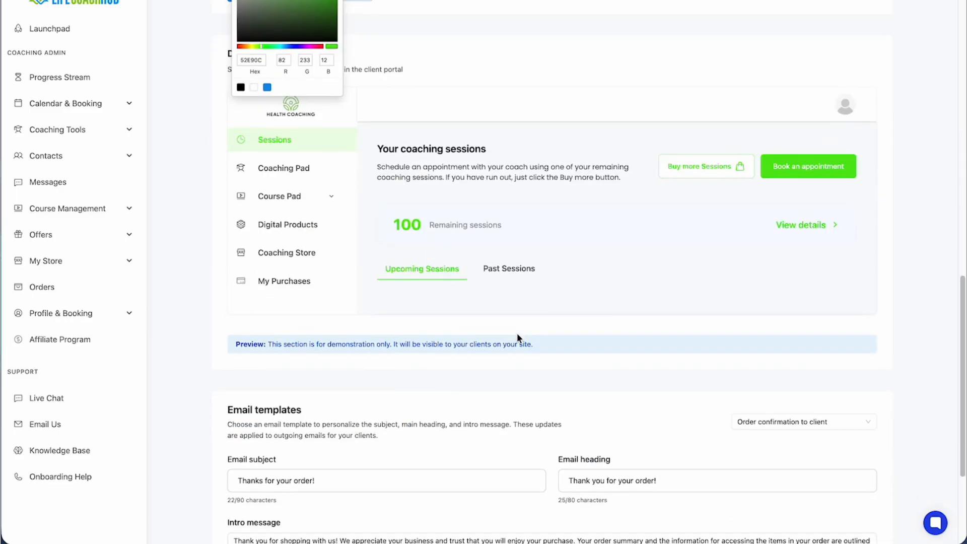
scroll(697, 159, up, 4)
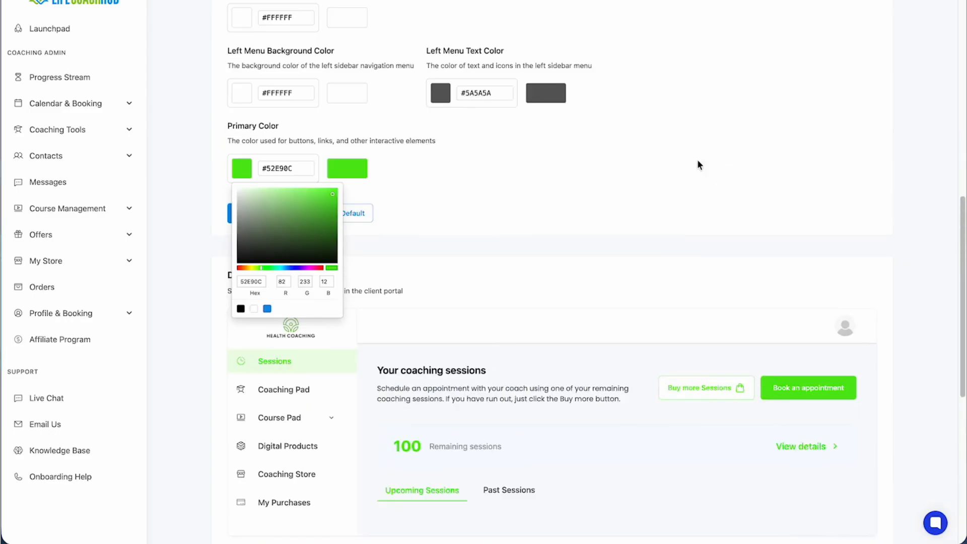
Darken the Primary Color to green #287007, check it in the demo preview, and save the brand colors.
click(331, 237)
scroll(550, 304, down, 4)
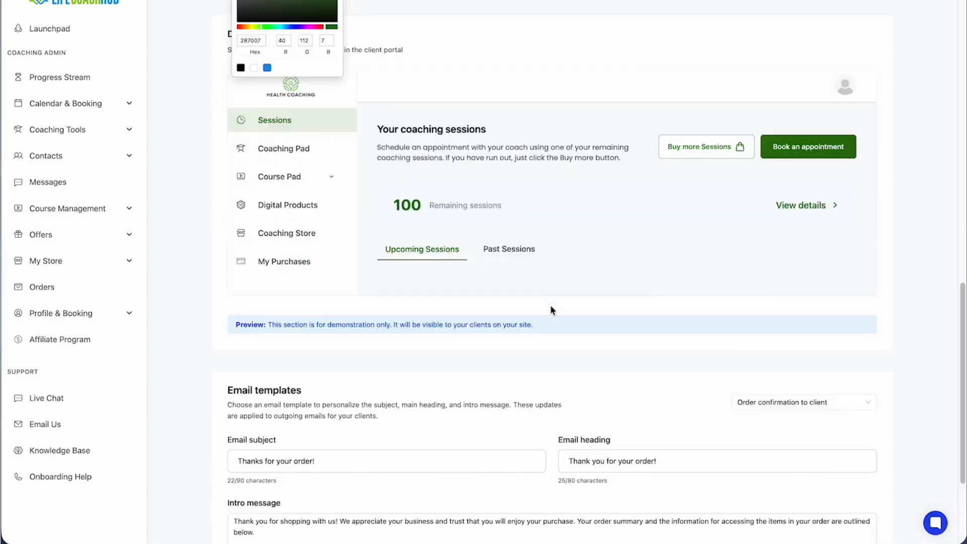
scroll(536, 222, up, 4)
click(535, 224)
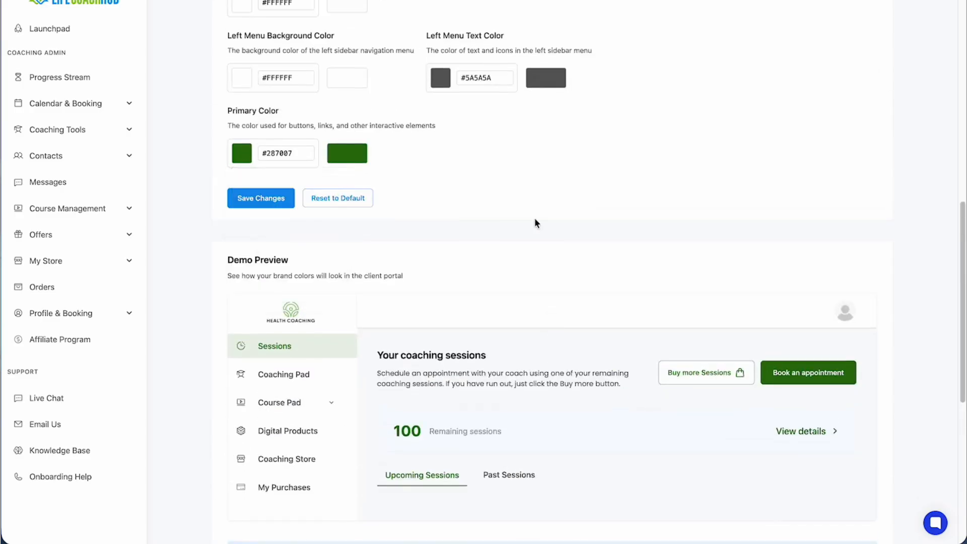
click(259, 198)
Review the demo preview and the email template section, including the available template choices, without changing anything.
scroll(521, 275, down, 4)
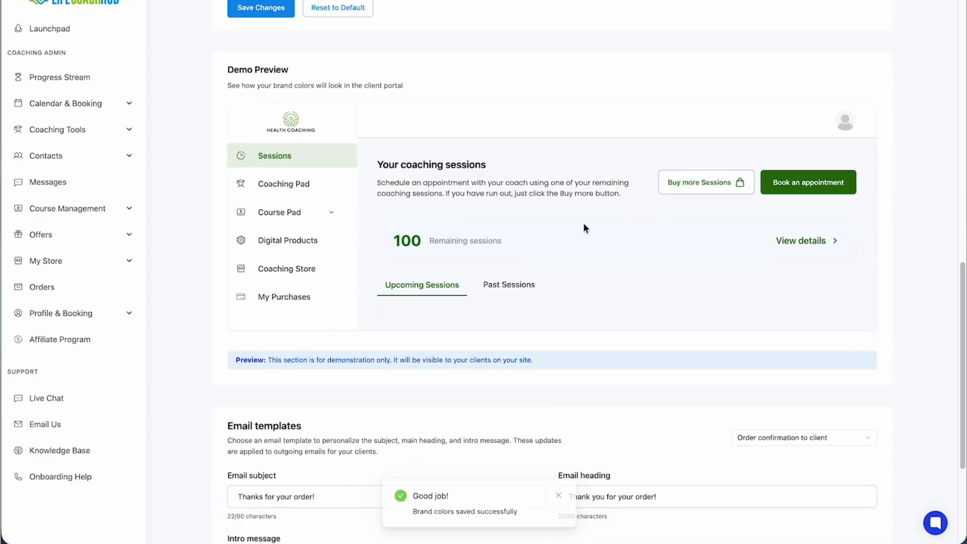
scroll(594, 232, down, 4)
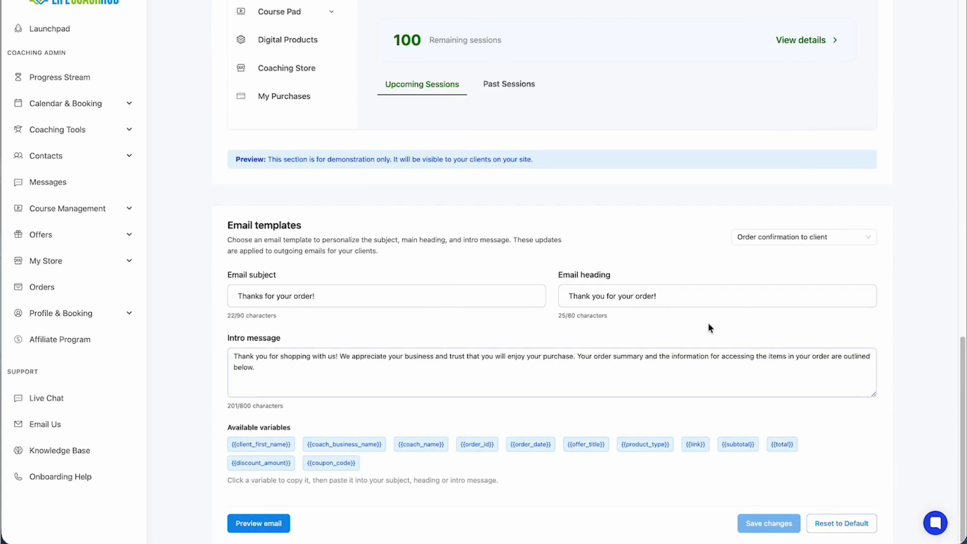
click(801, 237)
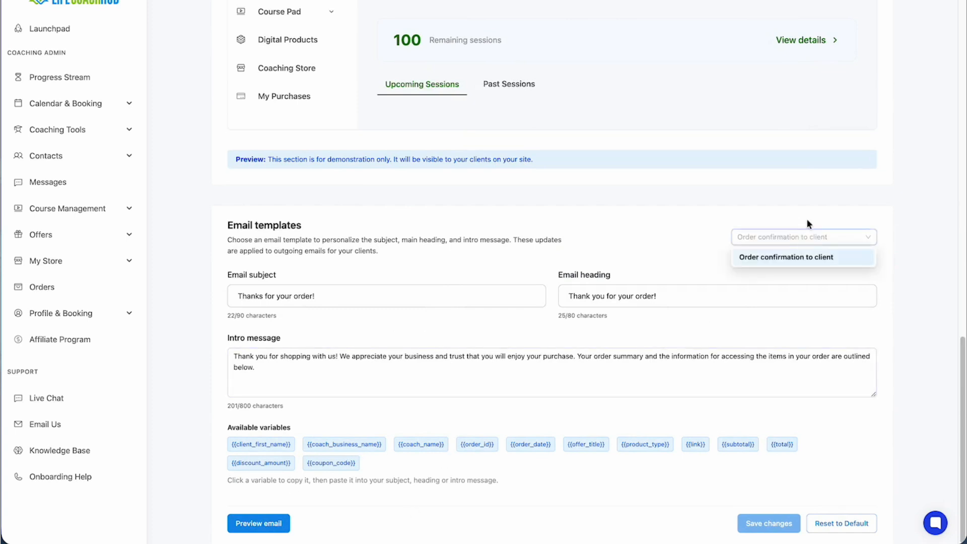
click(798, 204)
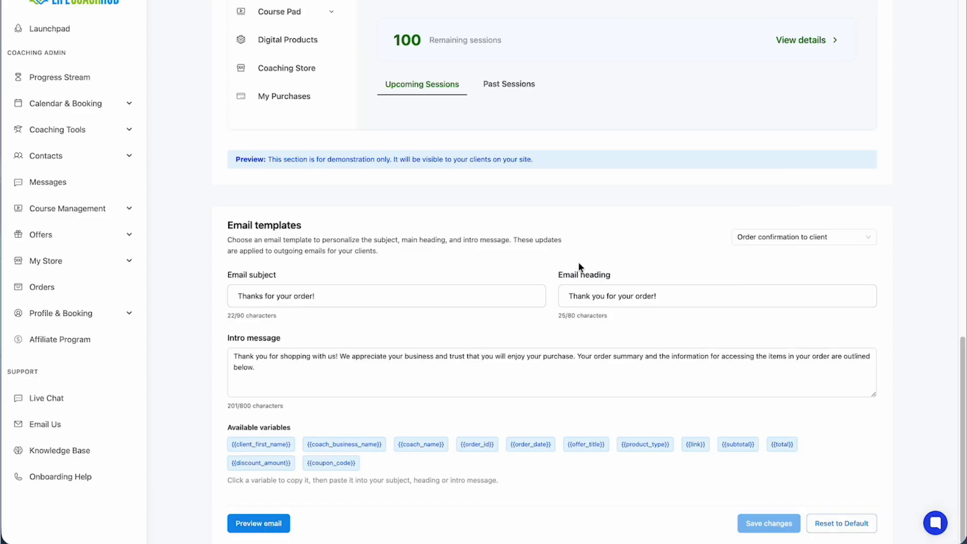
In the Launchpad checklist, collapse the Edit your Branding item and expand the Update your Welcome package item.
scroll(578, 262, up, 15)
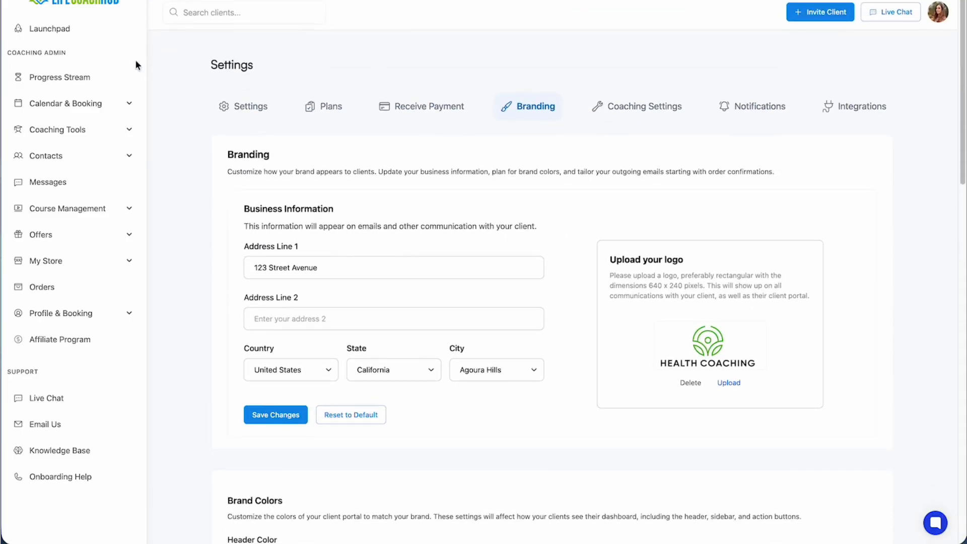
click(72, 28)
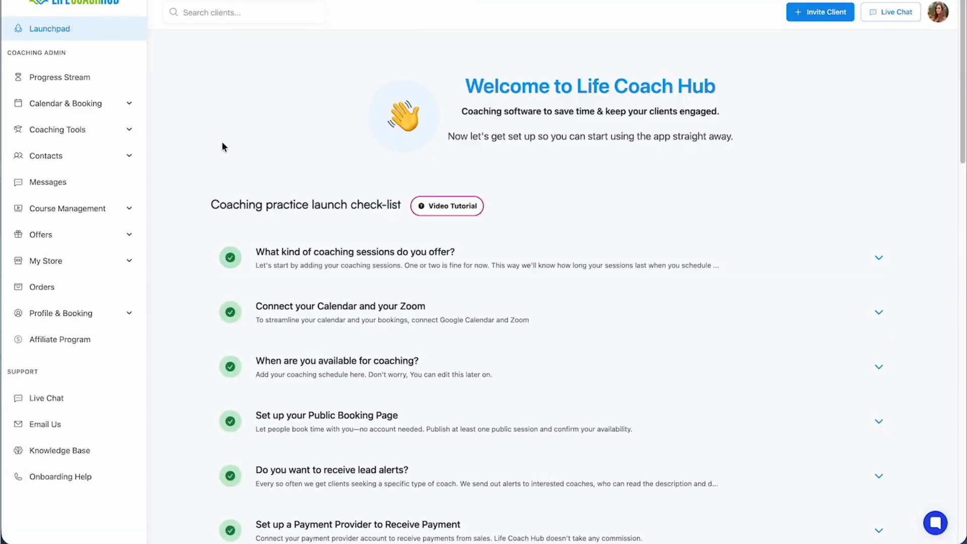
scroll(224, 146, down, 9)
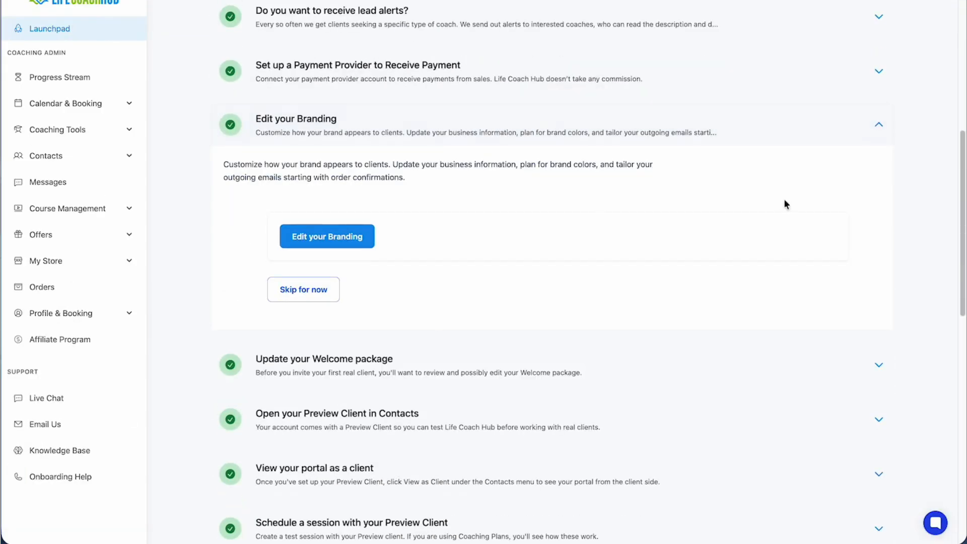
click(879, 126)
click(879, 36)
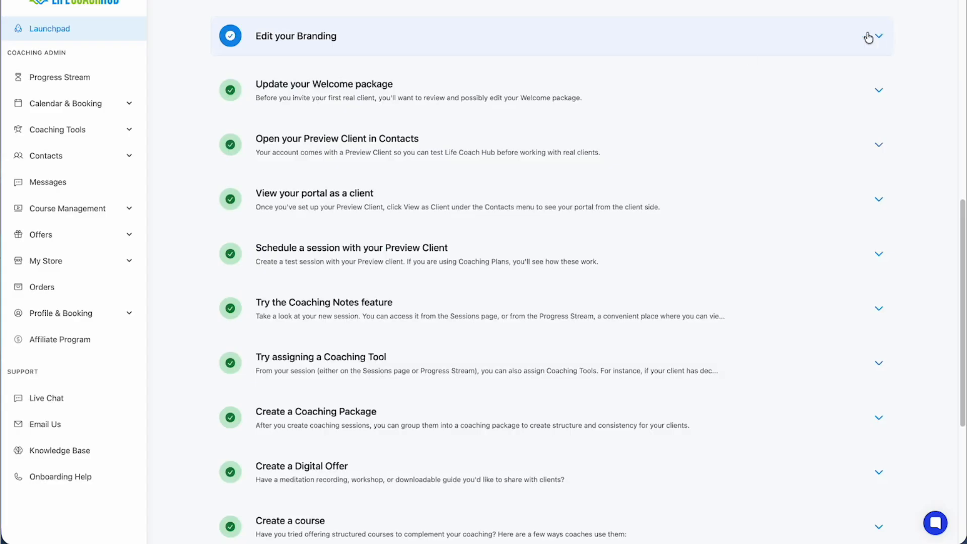
scroll(723, 69, up, 2)
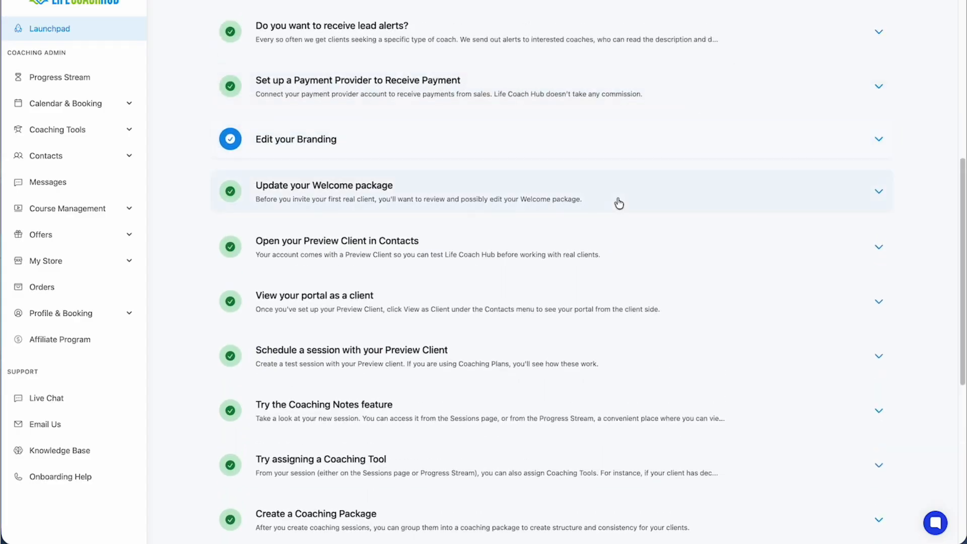
click(618, 202)
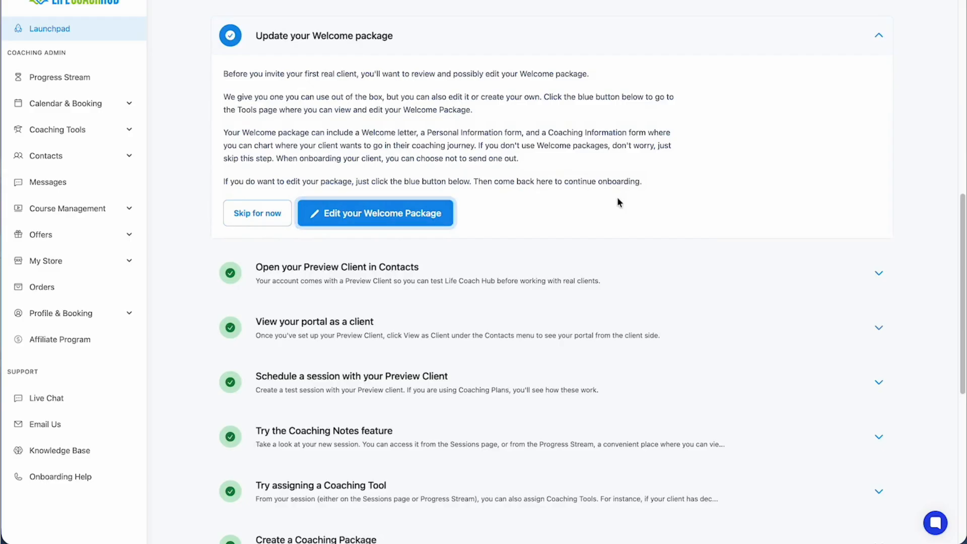
Open the Welcome Packages page from the checklist item and look at the actions available for the Welcome Package entry.
click(386, 217)
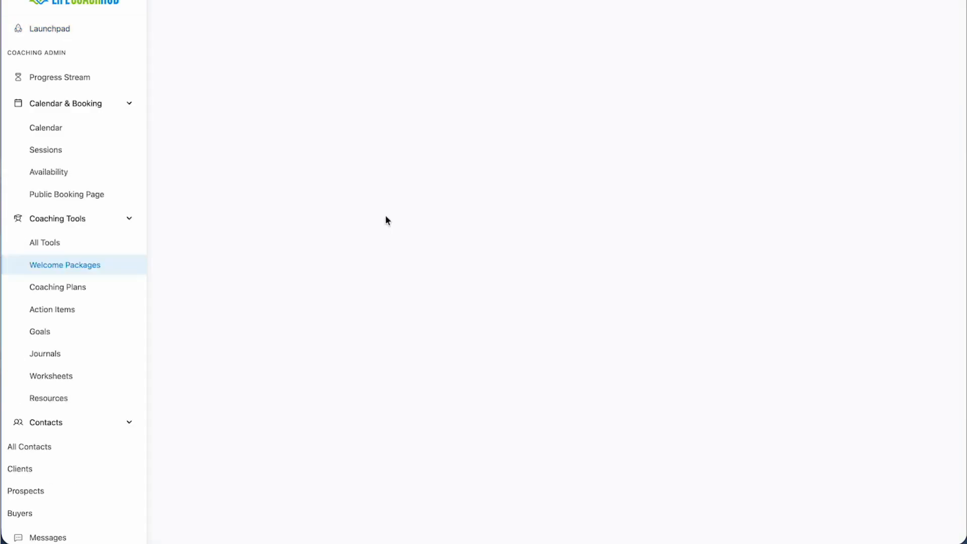
scroll(428, 241, down, 3)
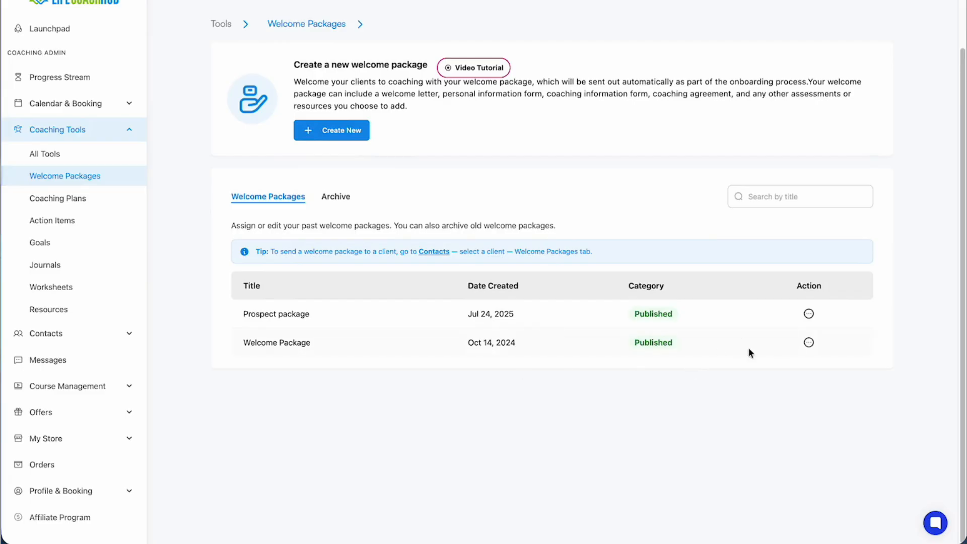
click(808, 343)
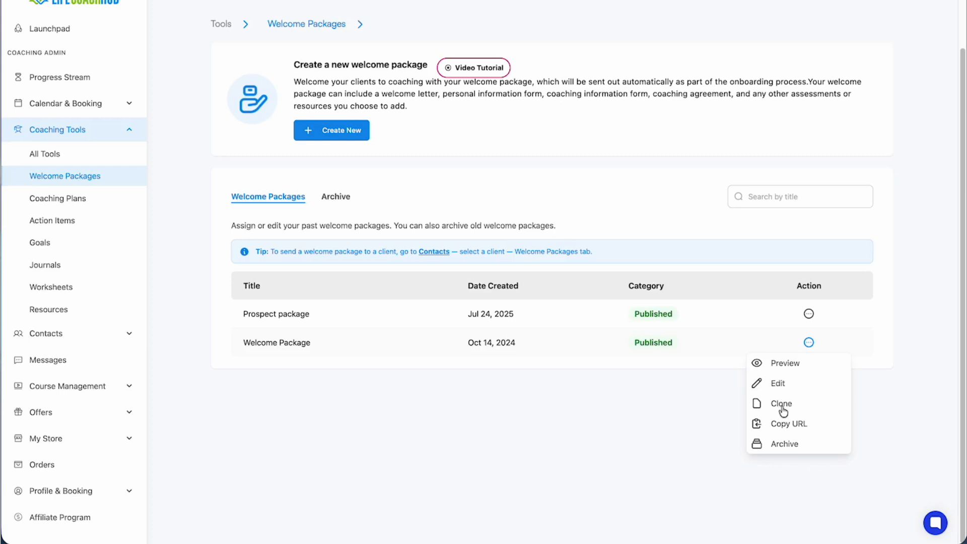
click(684, 395)
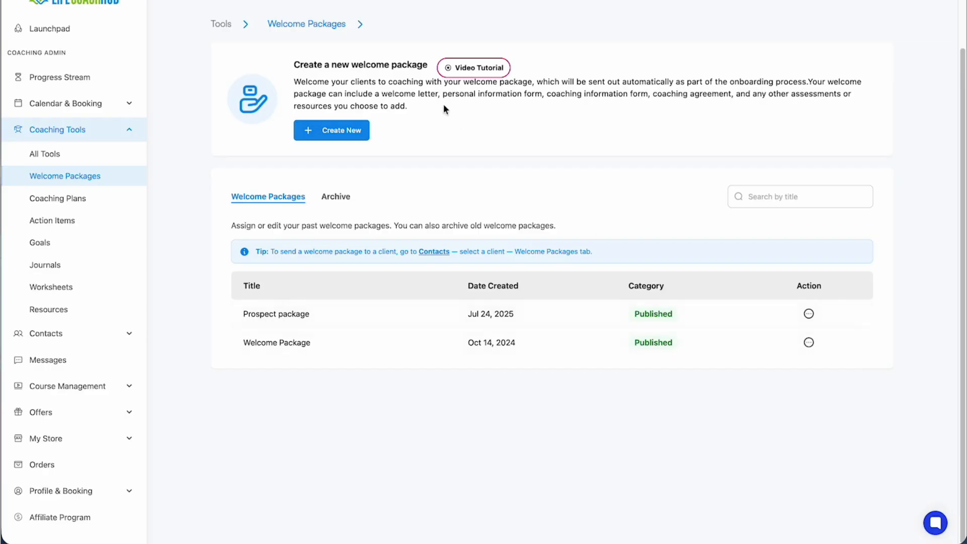
Look at the blank form for creating a new welcome package and return to the Welcome Packages list without creating one.
scroll(446, 109, up, 3)
click(330, 210)
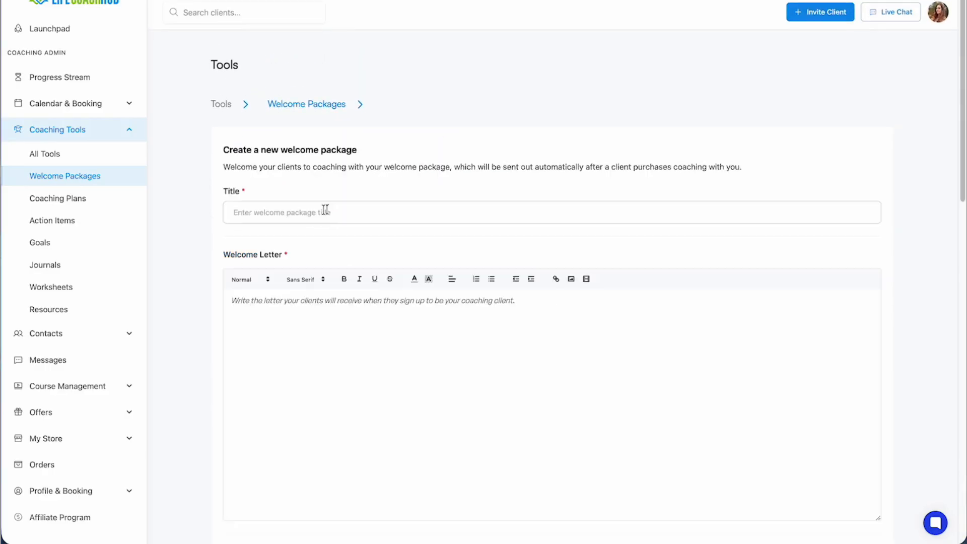
scroll(229, 142, down, 1)
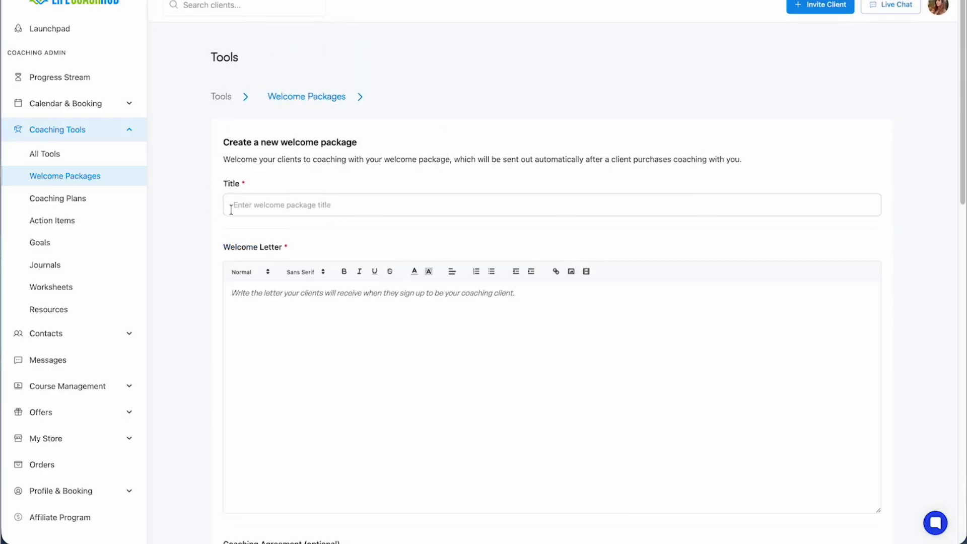
click(324, 95)
click(328, 143)
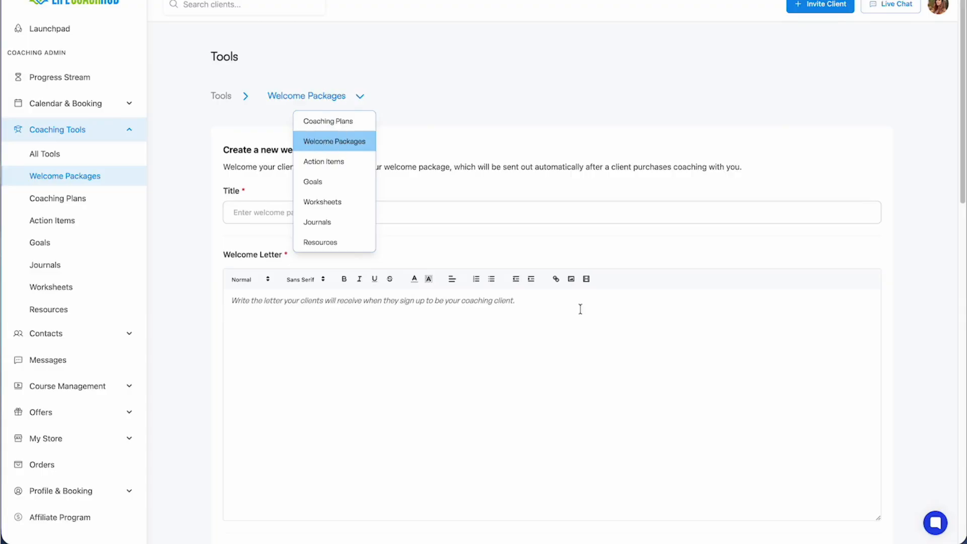
scroll(580, 311, down, 2)
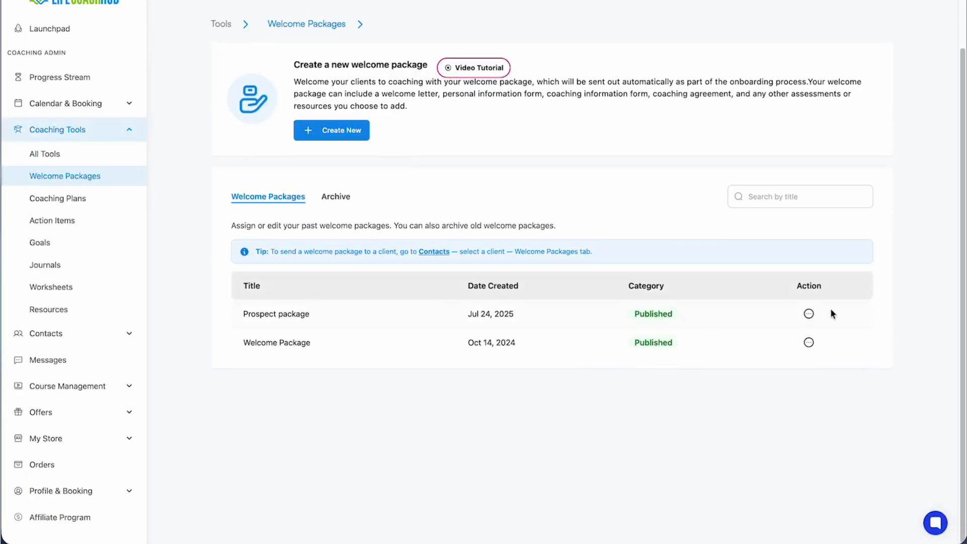
Open the Welcome Package for editing and review its welcome letter, coaching agreement, information forms, and resource and worksheet options.
click(809, 343)
click(780, 382)
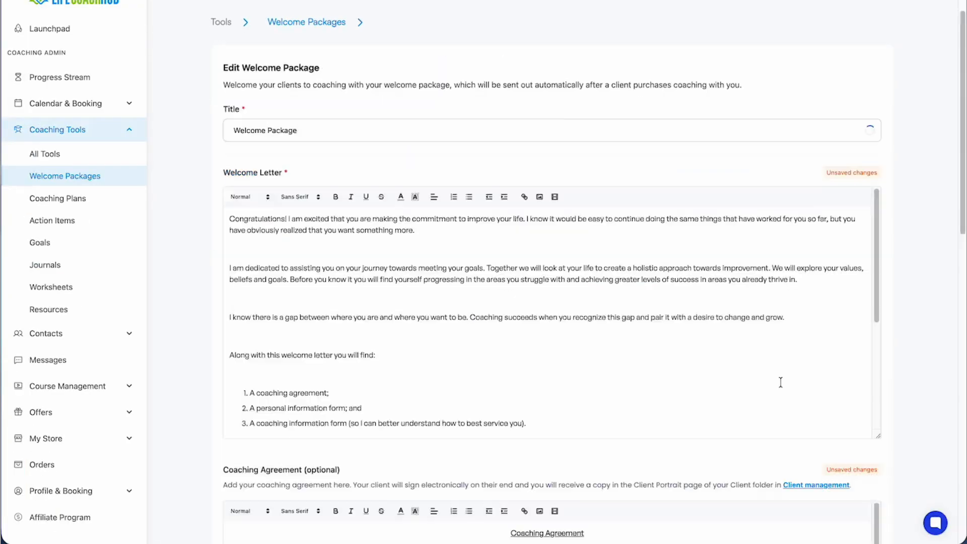
scroll(419, 168, up, 2)
scroll(418, 169, down, 4)
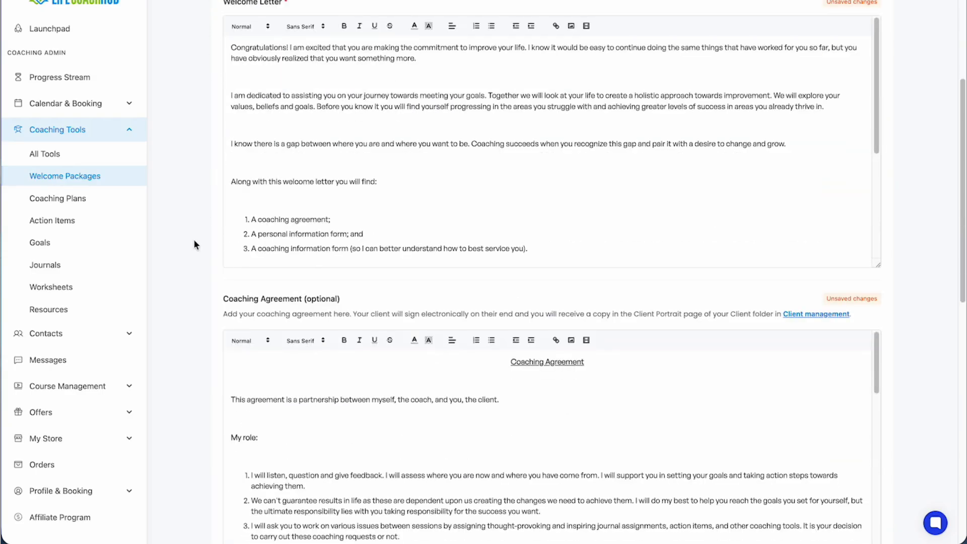
scroll(193, 240, down, 1)
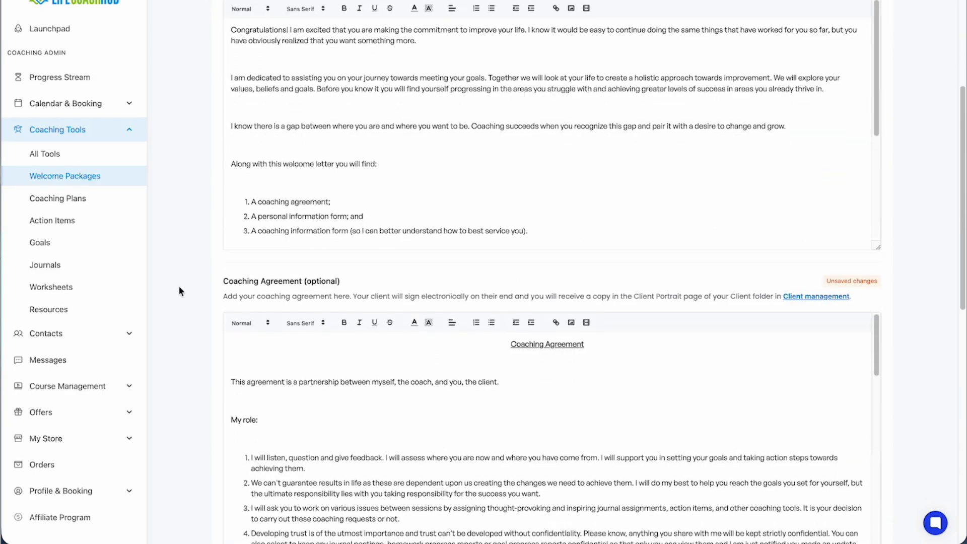
scroll(179, 291, down, 4)
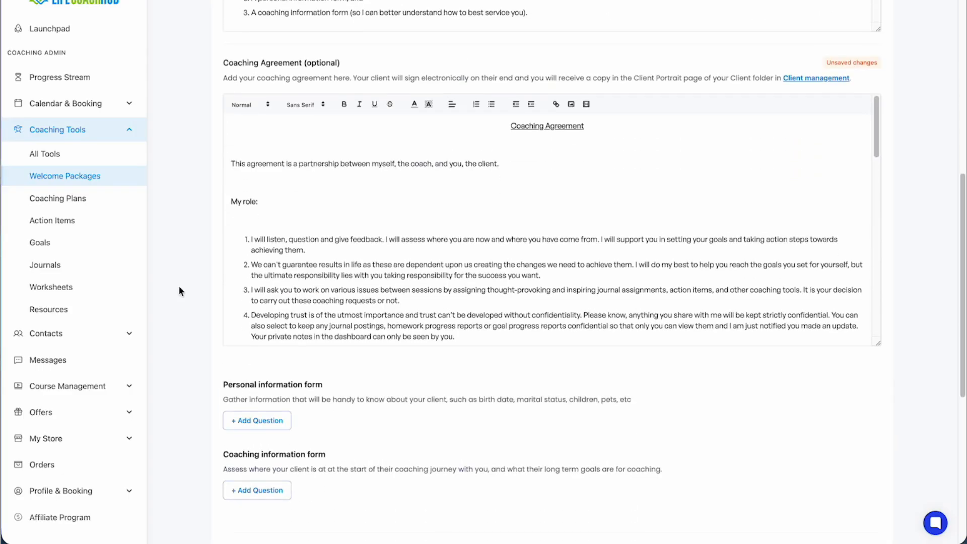
scroll(320, 260, down, 12)
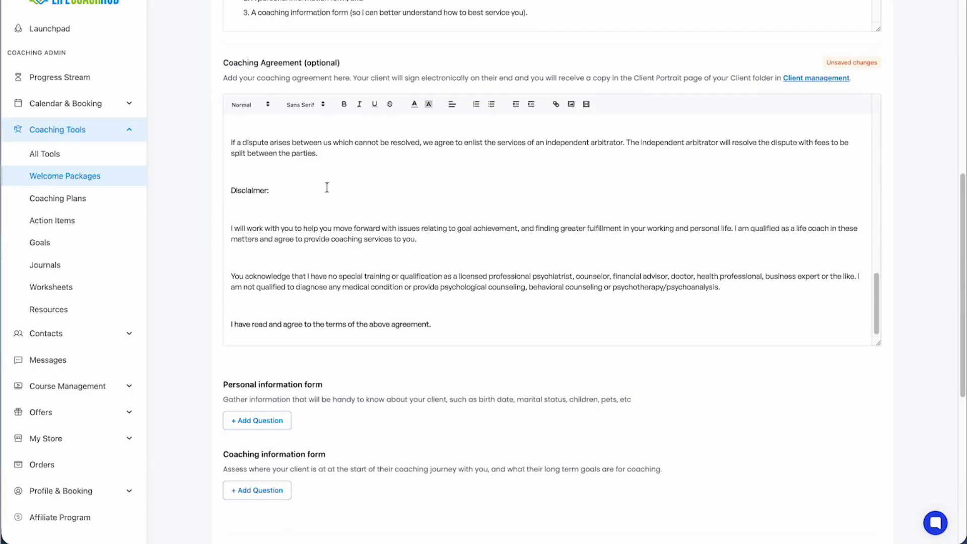
drag(519, 78, 356, 78)
click(203, 264)
scroll(193, 324, down, 4)
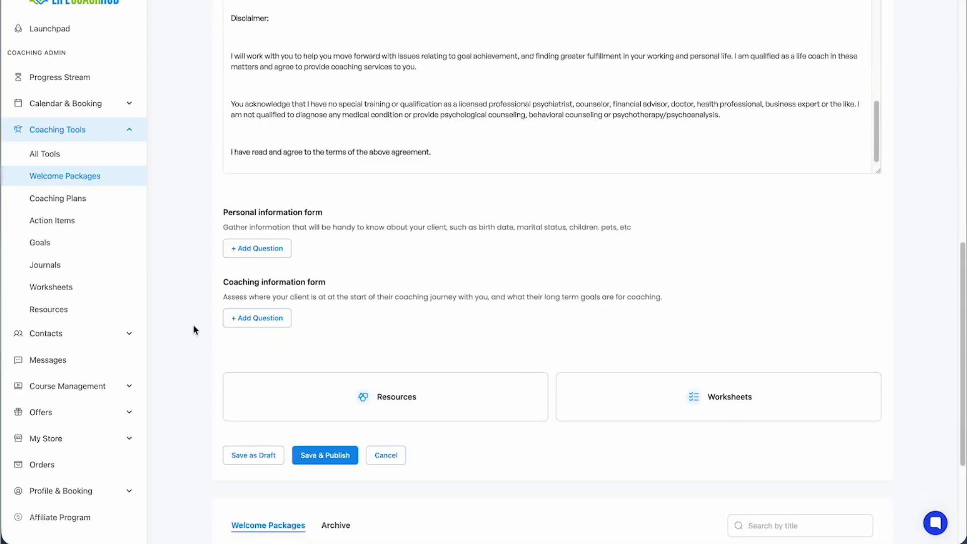
scroll(317, 220, down, 3)
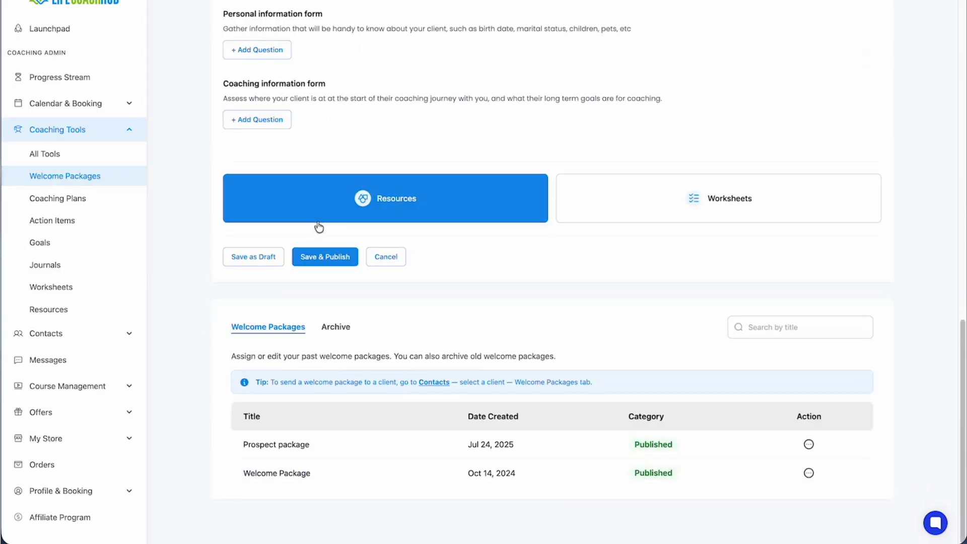
Open the Prospect package for editing and review its welcome letter and the sections below it.
scroll(461, 323, up, 1)
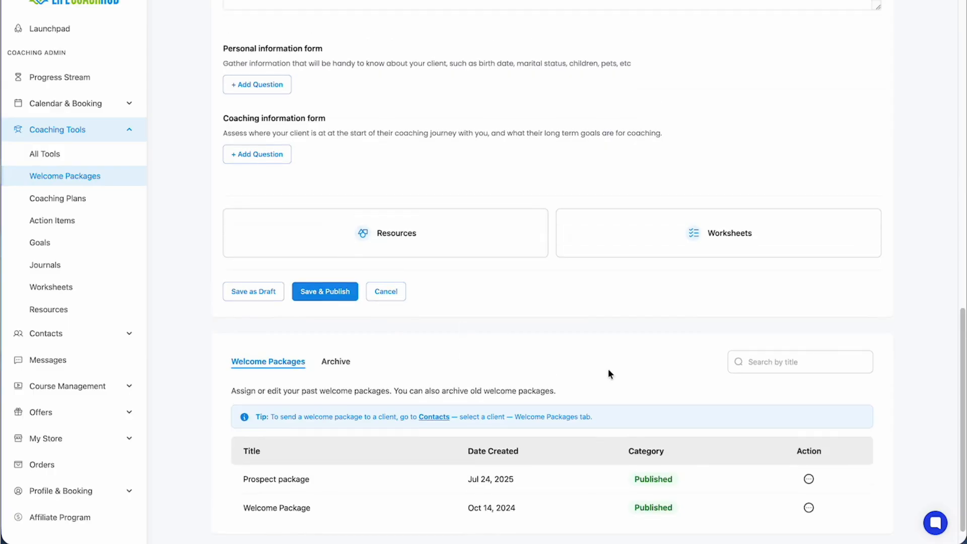
scroll(711, 422, down, 1)
click(808, 449)
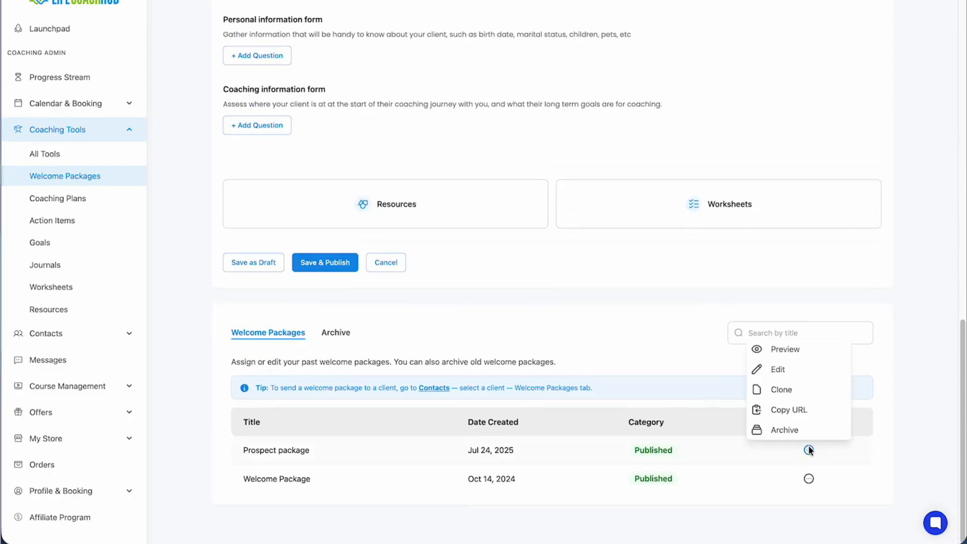
click(783, 370)
scroll(784, 370, down, 15)
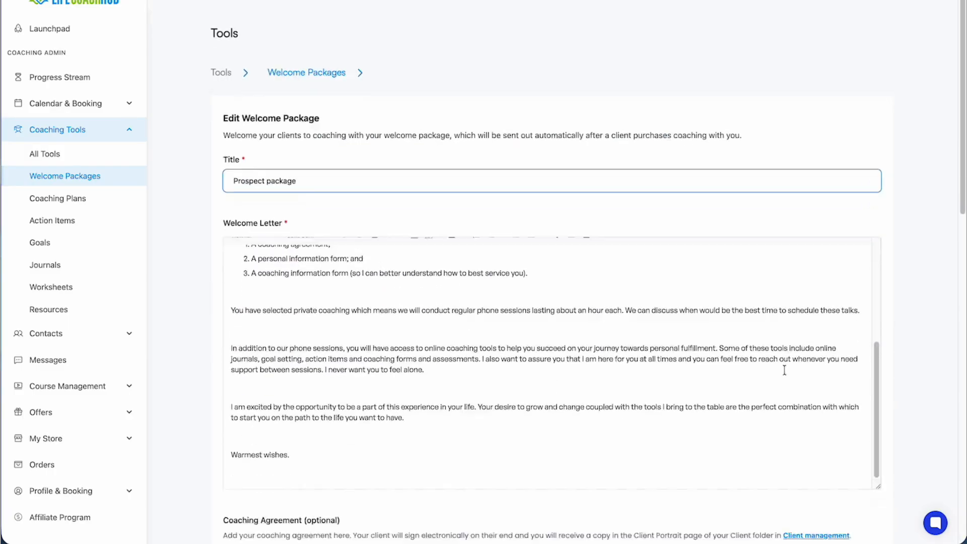
scroll(600, 313, down, 6)
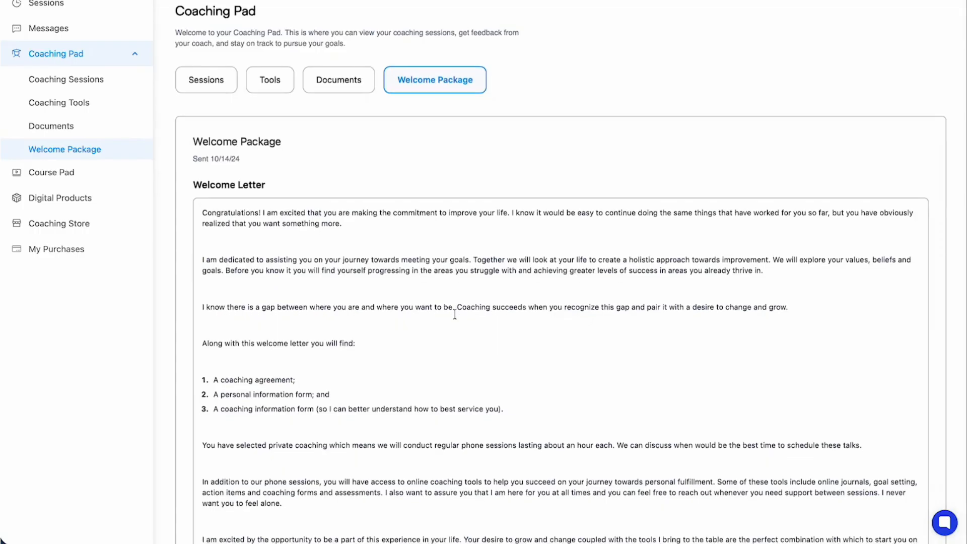
In the client's Coaching Pad, review the received Welcome Package's welcome letter and coaching agreement through to the signature.
scroll(454, 314, down, 1)
scroll(454, 314, up, 1)
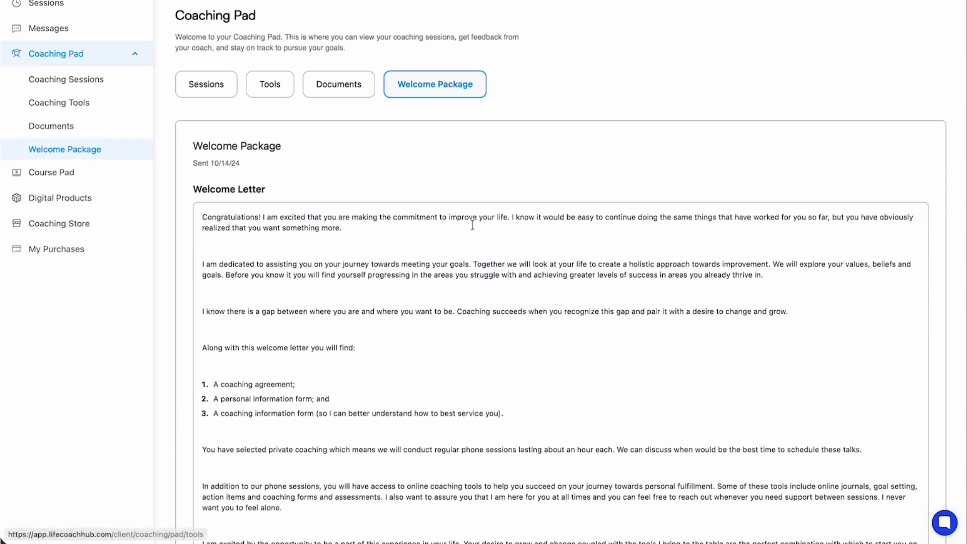
scroll(432, 268, down, 3)
scroll(431, 267, up, 1)
scroll(431, 268, down, 15)
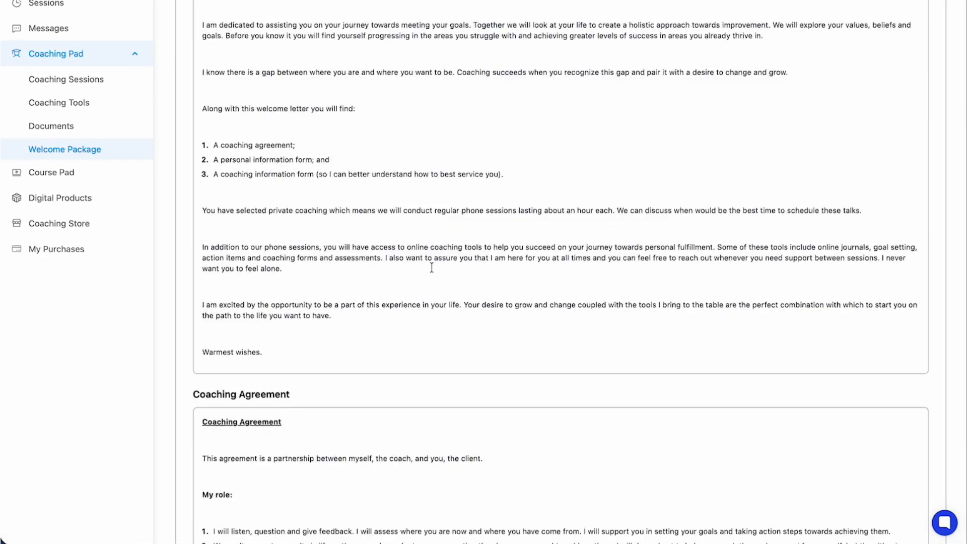
scroll(432, 268, down, 10)
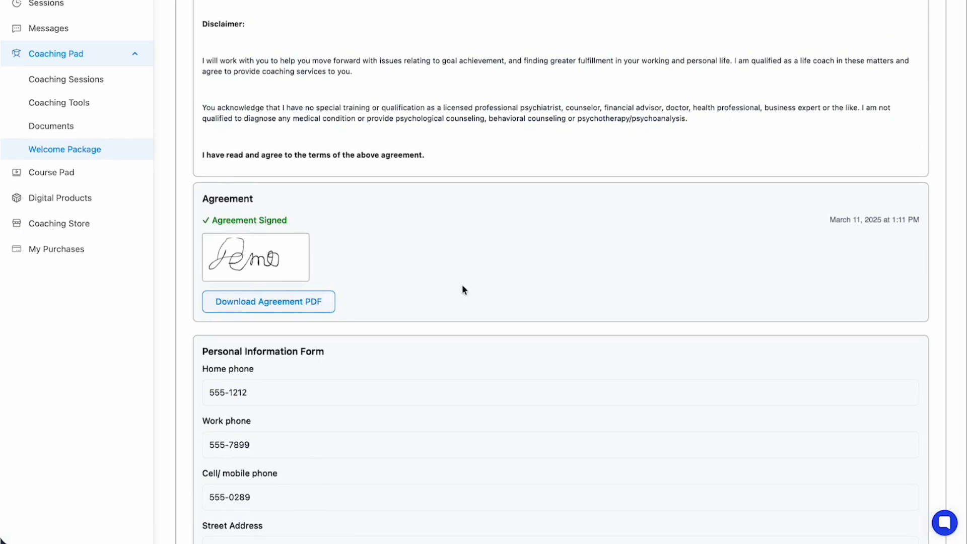
Review the client's answers in the Personal Information Form of the received Welcome Package.
scroll(545, 283, down, 9)
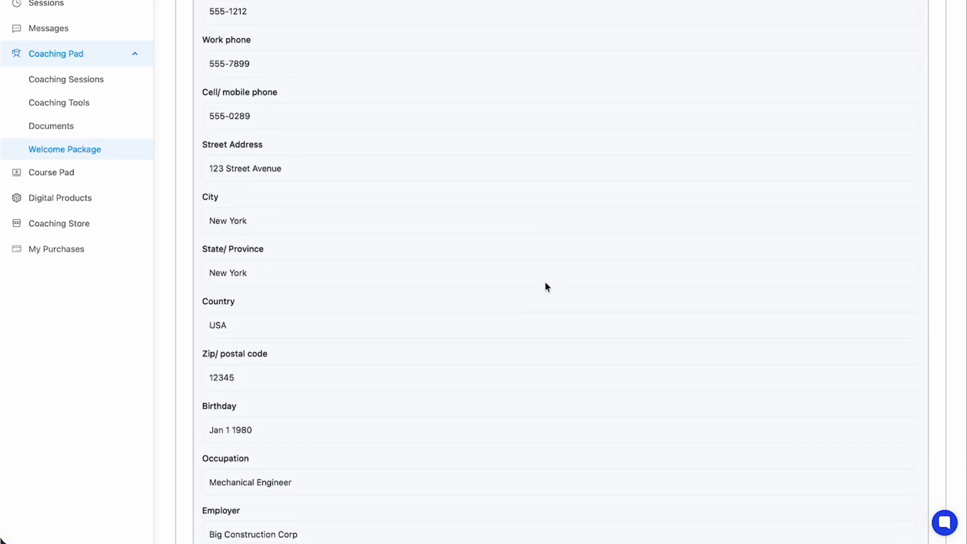
scroll(375, 317, down, 4)
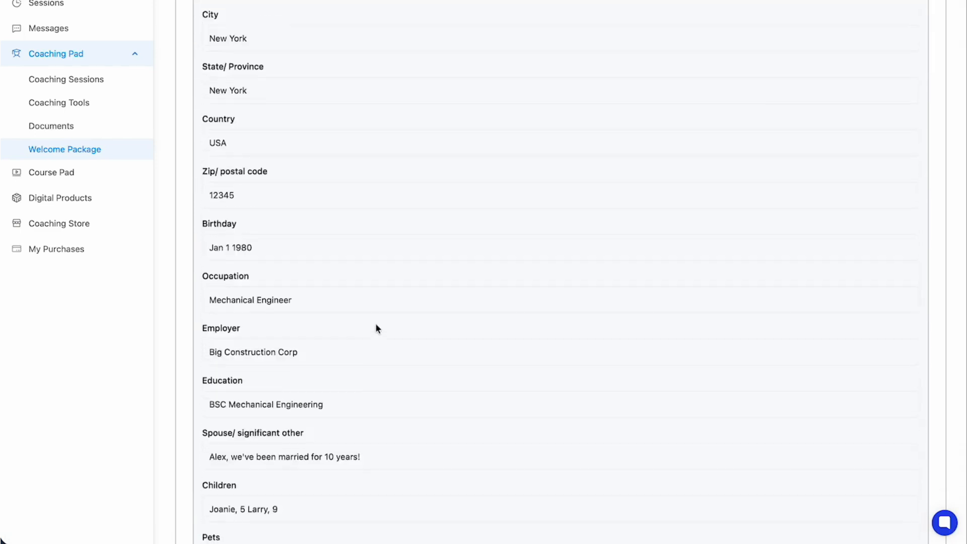
scroll(376, 328, up, 5)
scroll(375, 328, down, 1)
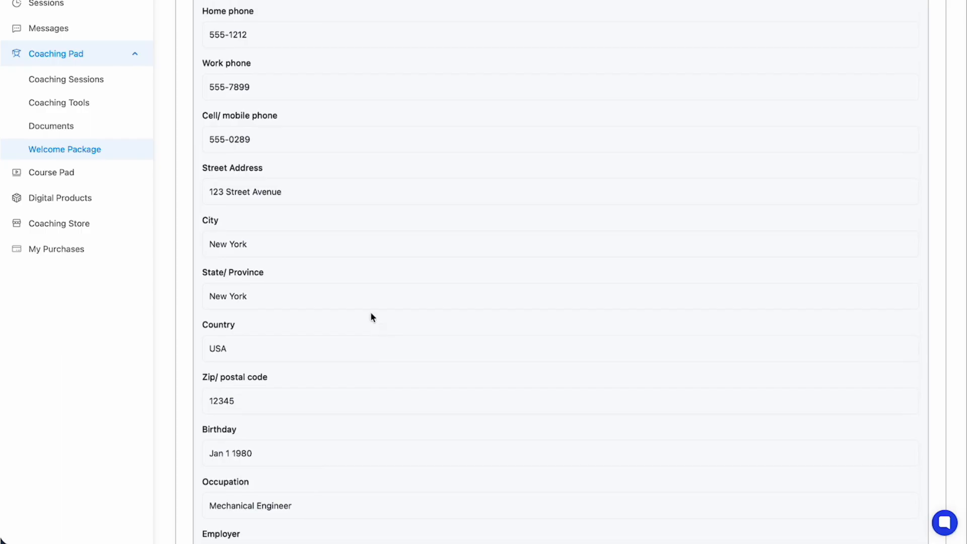
scroll(363, 339, down, 12)
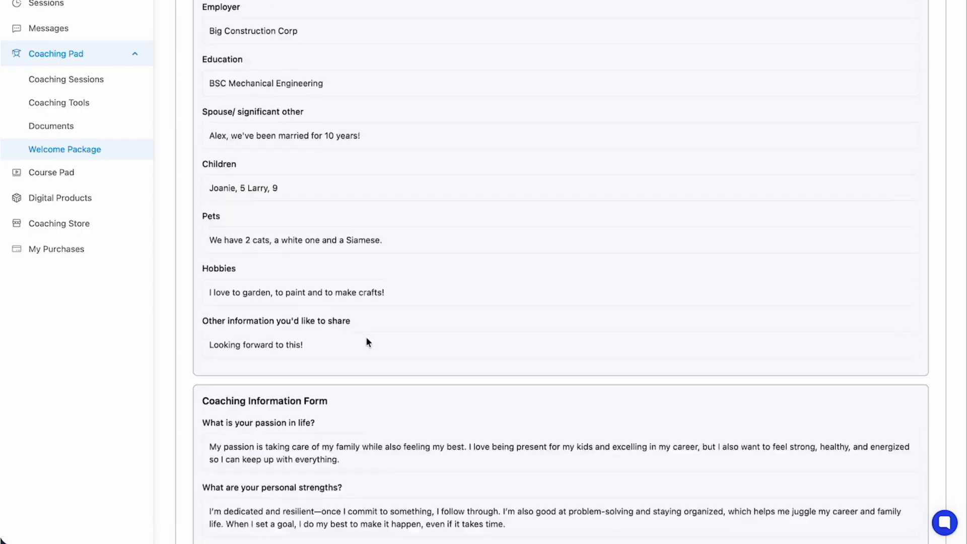
scroll(366, 338, up, 6)
scroll(366, 338, up, 7)
scroll(366, 338, down, 18)
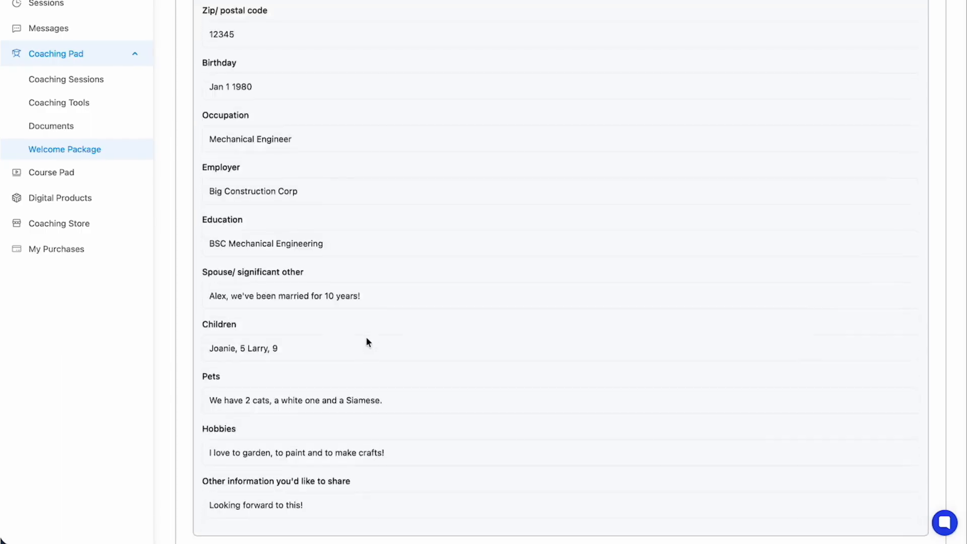
Review the client's answers in the Coaching Information Form and return to the beginning of the Welcome Package.
scroll(366, 338, down, 3)
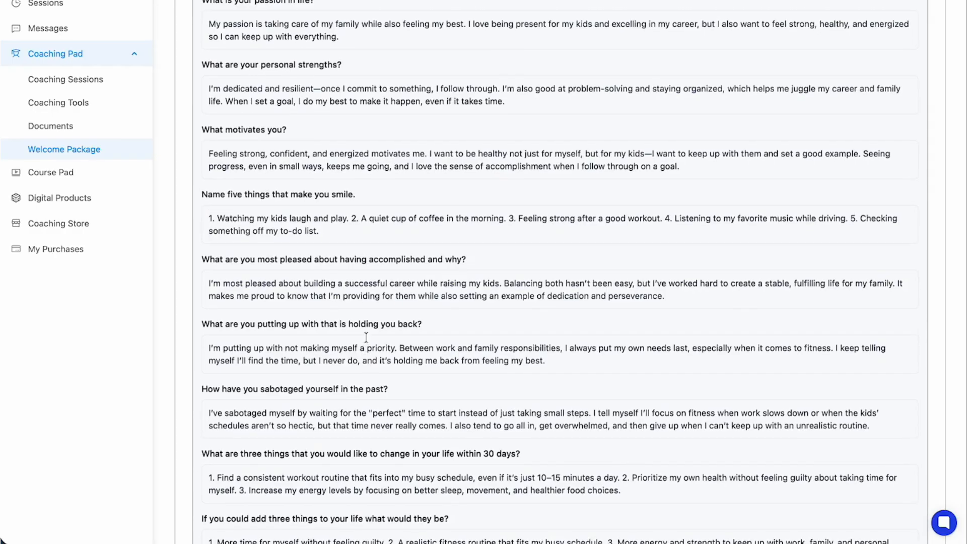
scroll(366, 337, down, 4)
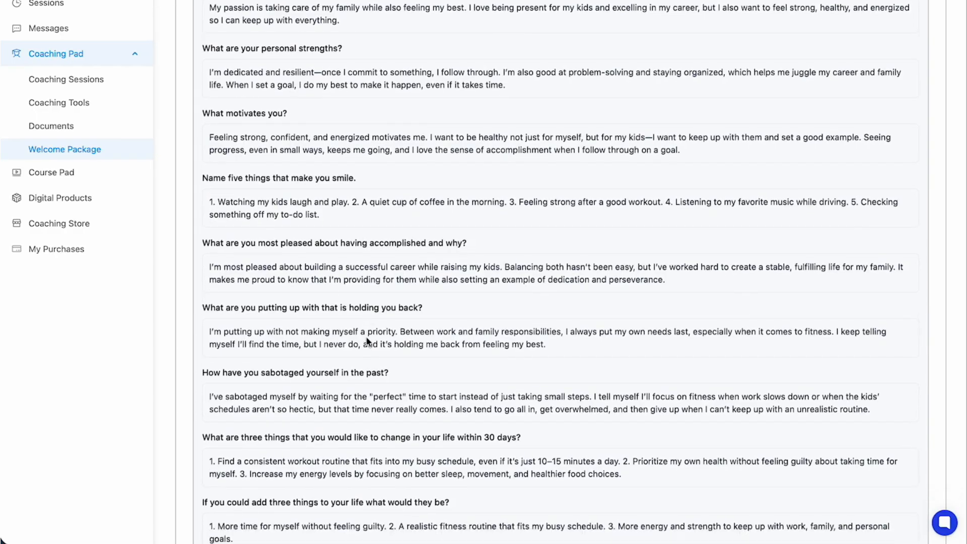
scroll(365, 337, up, 2)
scroll(366, 337, up, 20)
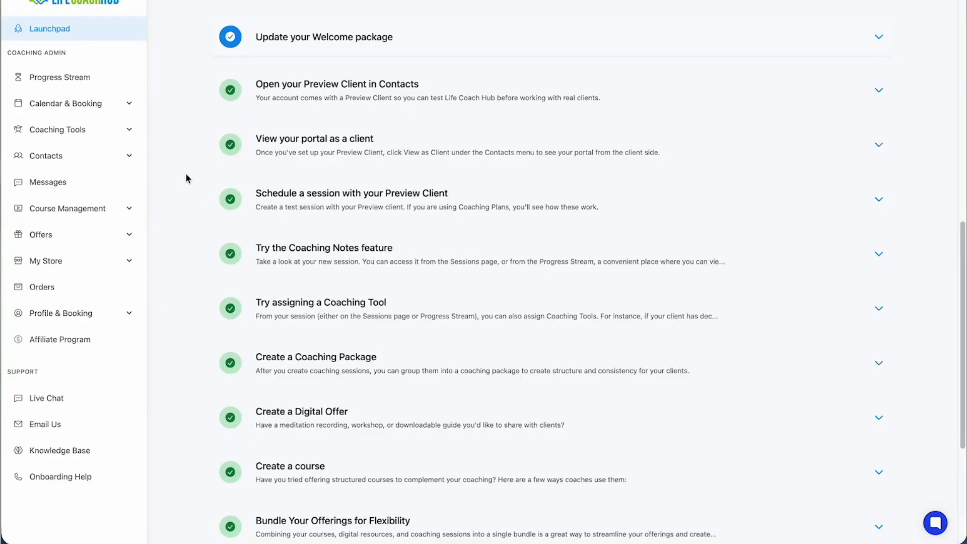
In the Launchpad checklist, expand the Open your Preview Client in Contacts item.
scroll(186, 178, up, 1)
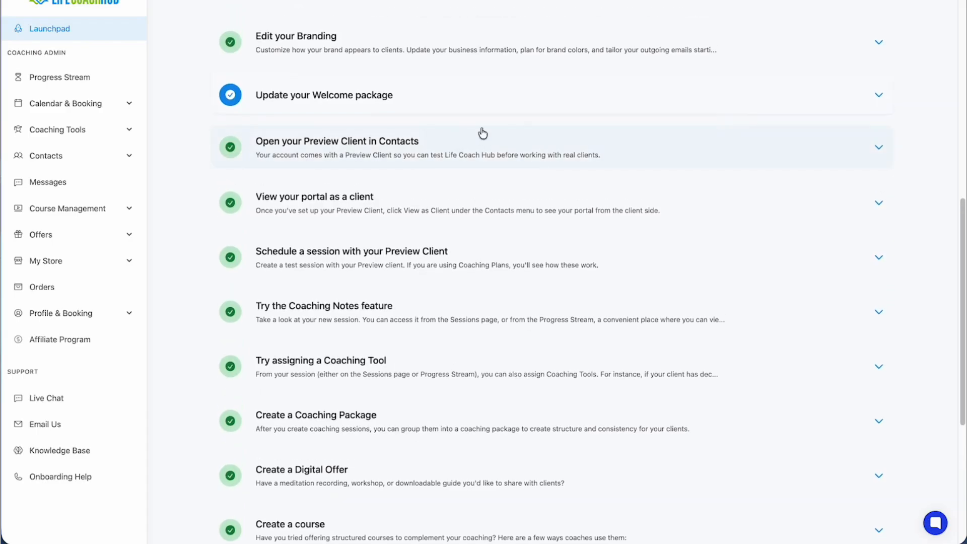
scroll(482, 133, down, 1)
click(325, 93)
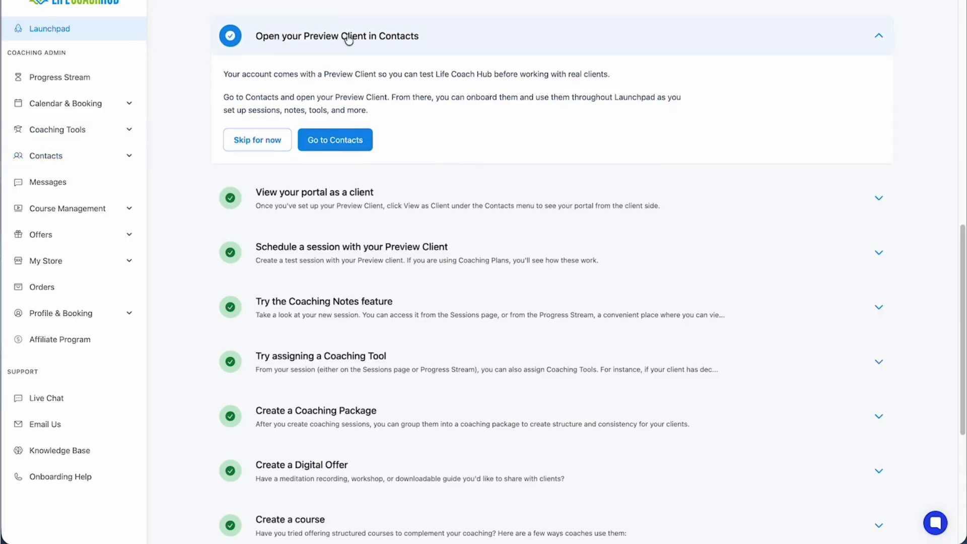
Locate the View as Client option among the coach's account options and return to the Preview Client checklist item.
scroll(936, 206, up, 10)
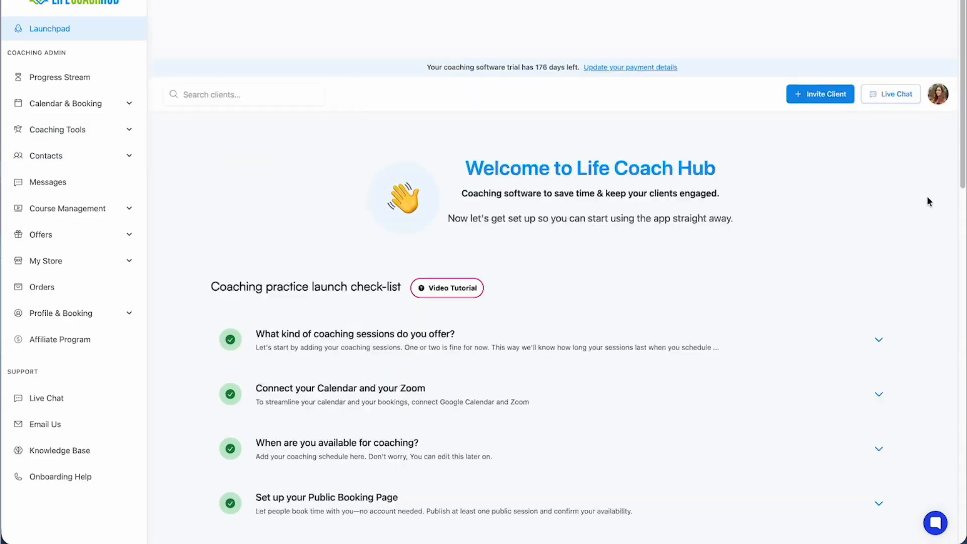
scroll(932, 151, down, 3)
click(937, 13)
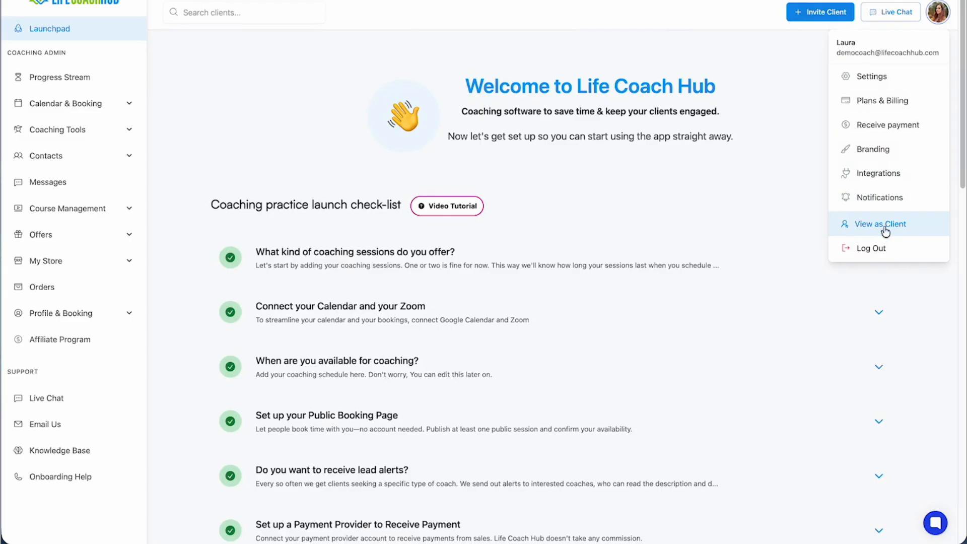
click(924, 327)
scroll(923, 327, down, 10)
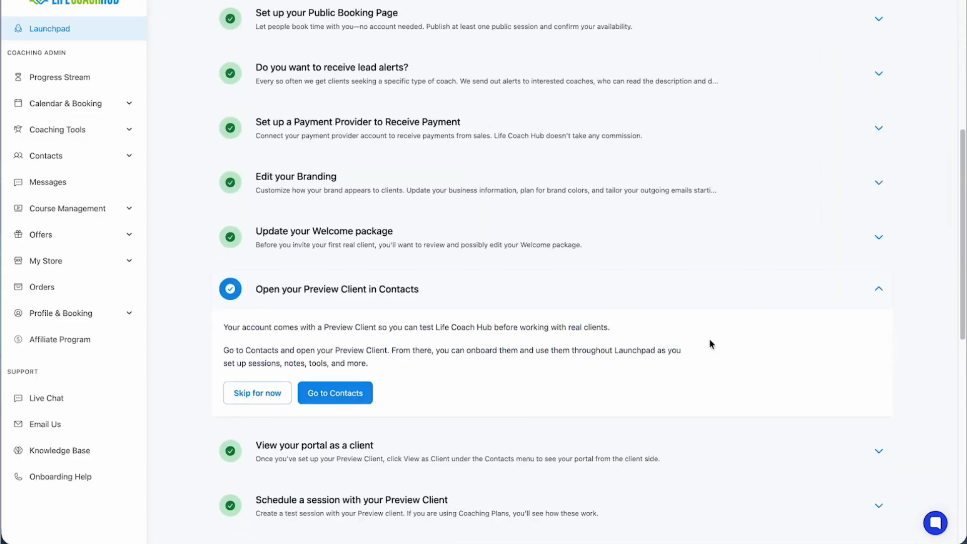
Open Contacts from the Preview Client checklist item and check the Prospects and Buyers filters before showing all contacts again.
scroll(710, 344, down, 5)
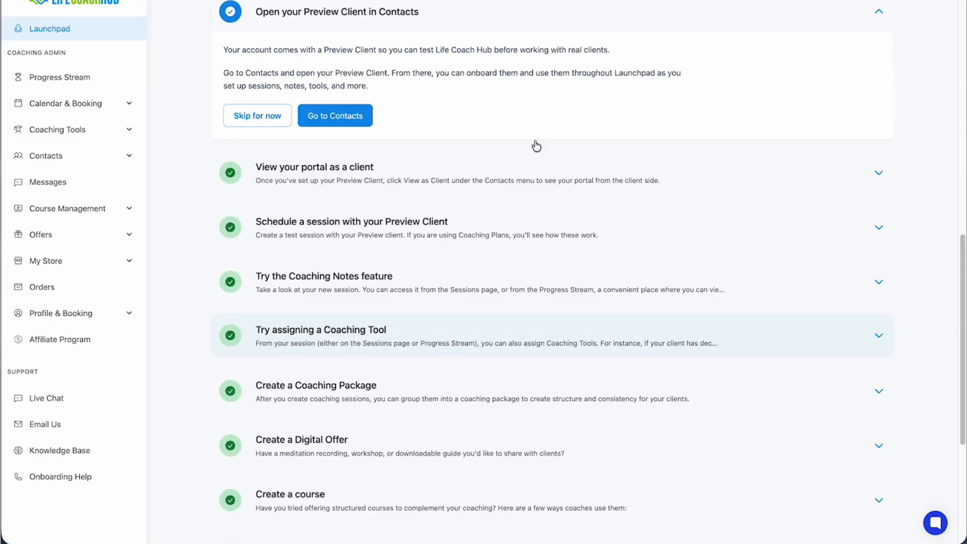
click(345, 126)
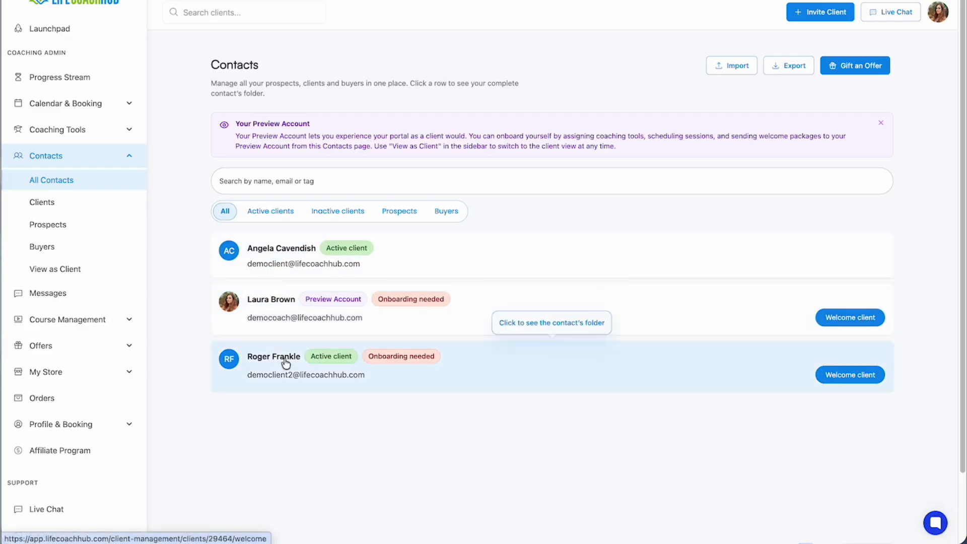
click(405, 215)
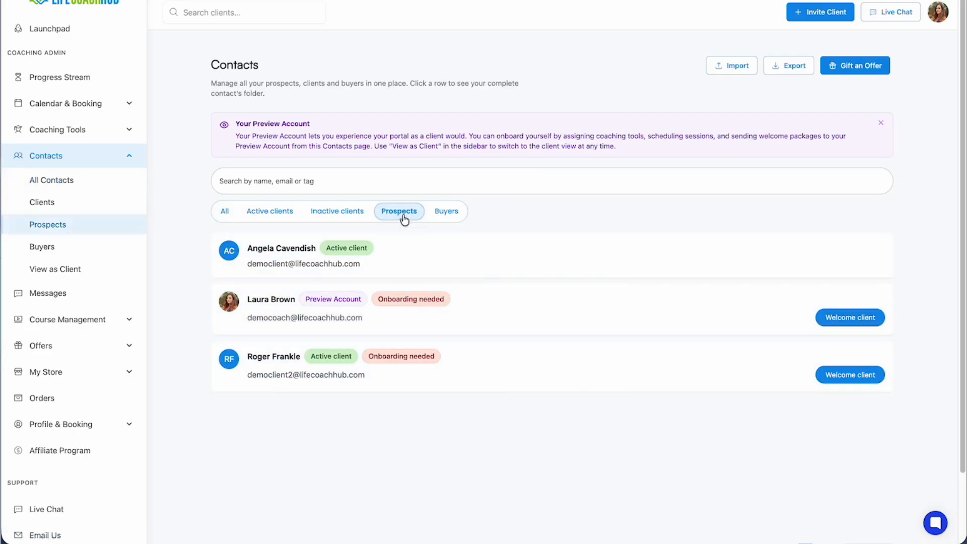
click(447, 214)
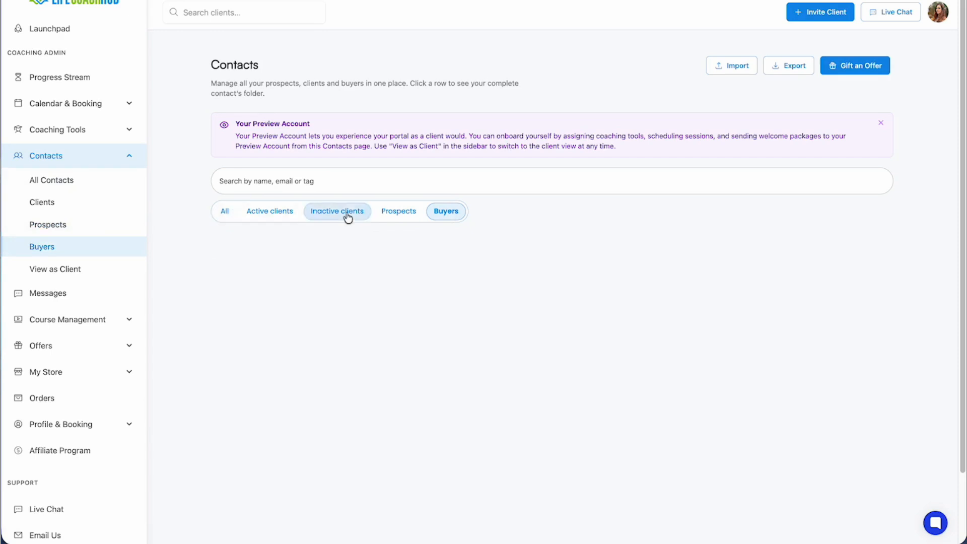
click(222, 215)
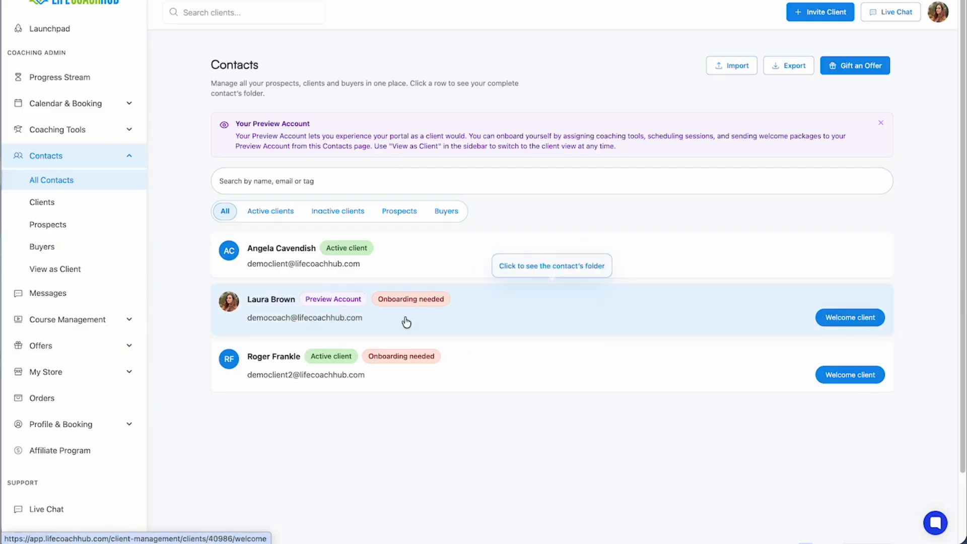
View the Preview Account's onboarding settings and the blank Invite Client form, closing each to return to Contacts.
click(383, 320)
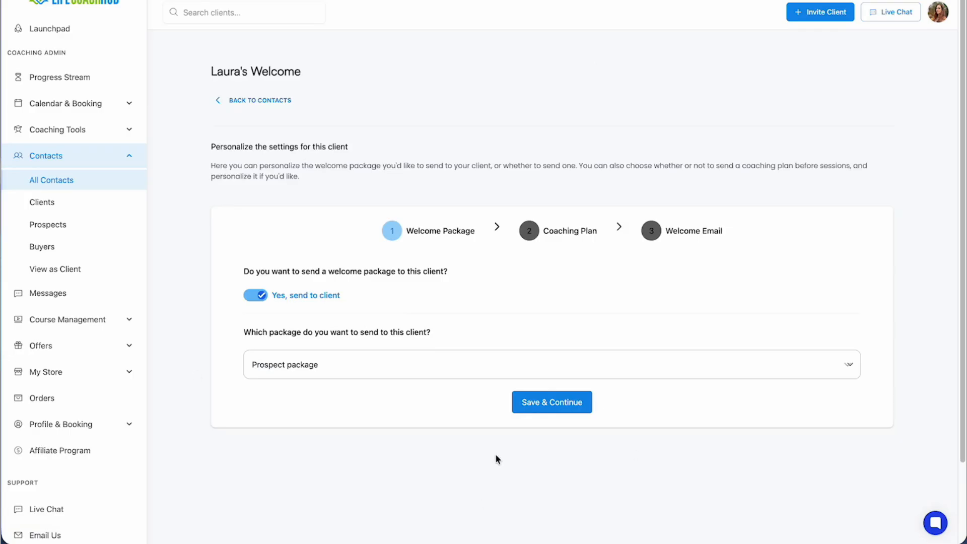
click(257, 100)
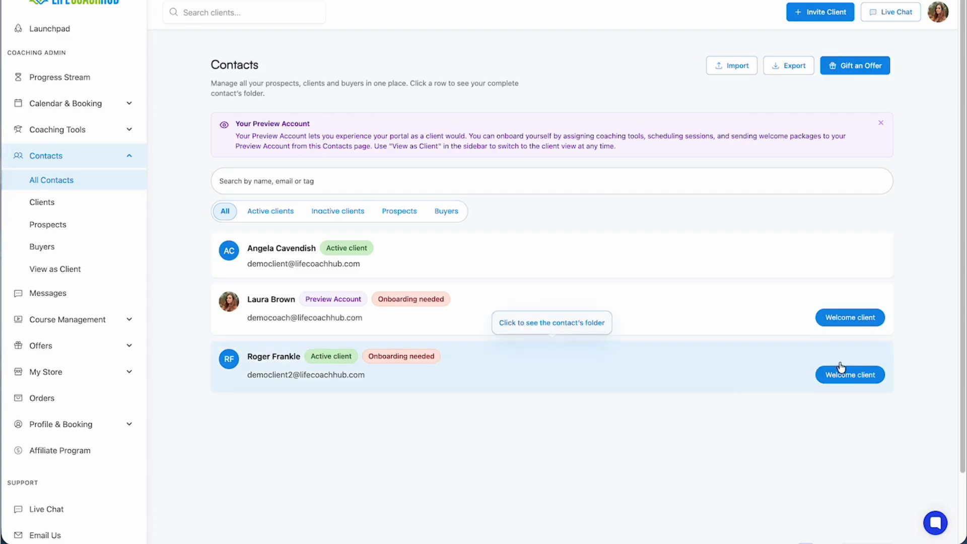
click(795, 12)
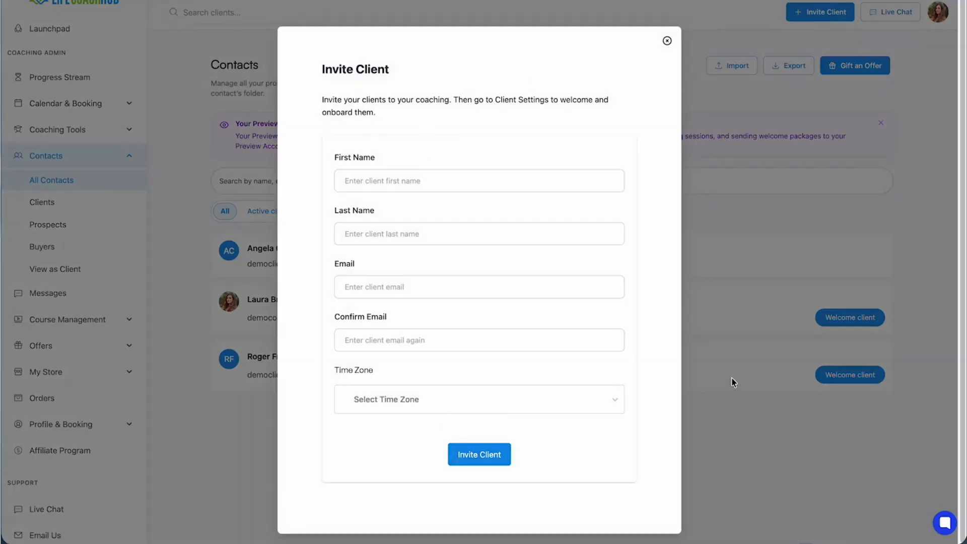
click(746, 407)
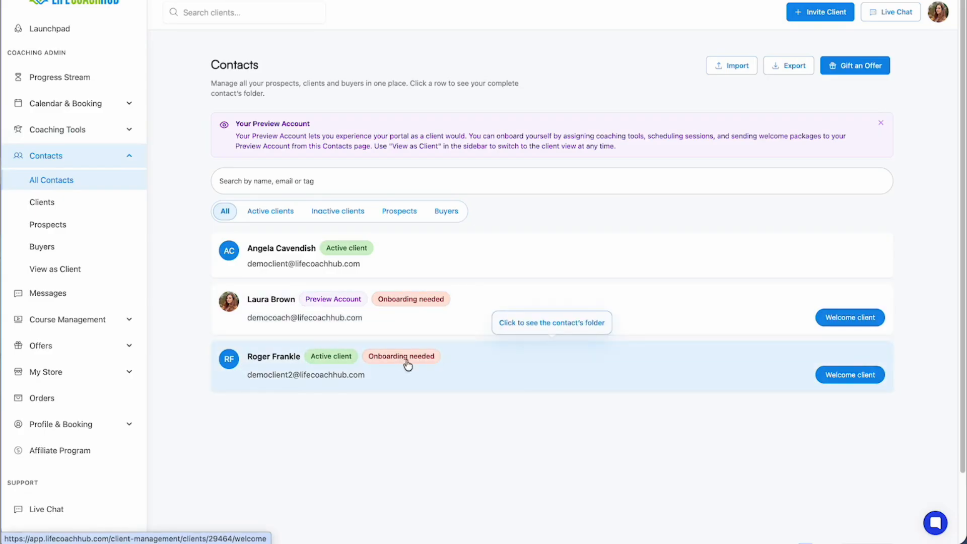
Open the onboarding of the active client who needs it, keep sending a welcome package enabled, and save that stage.
click(464, 362)
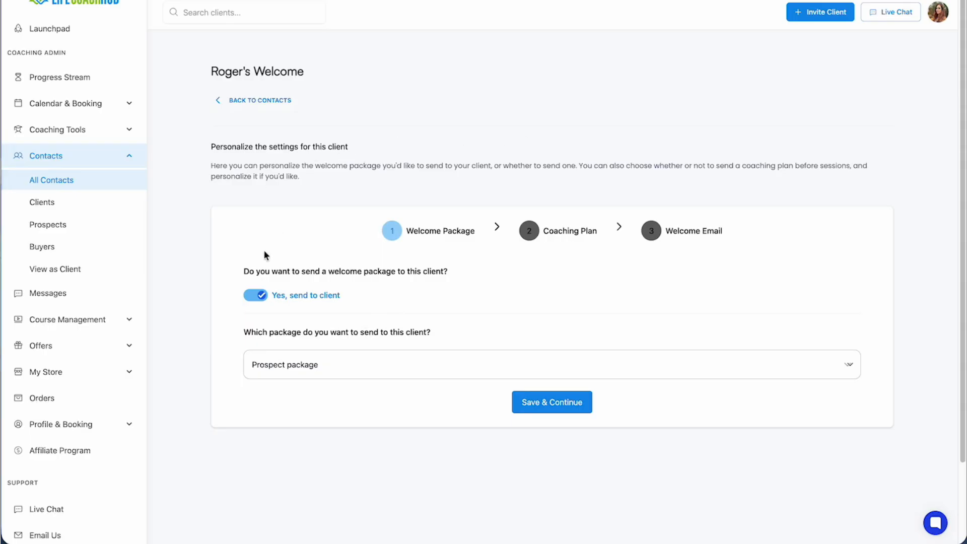
click(323, 360)
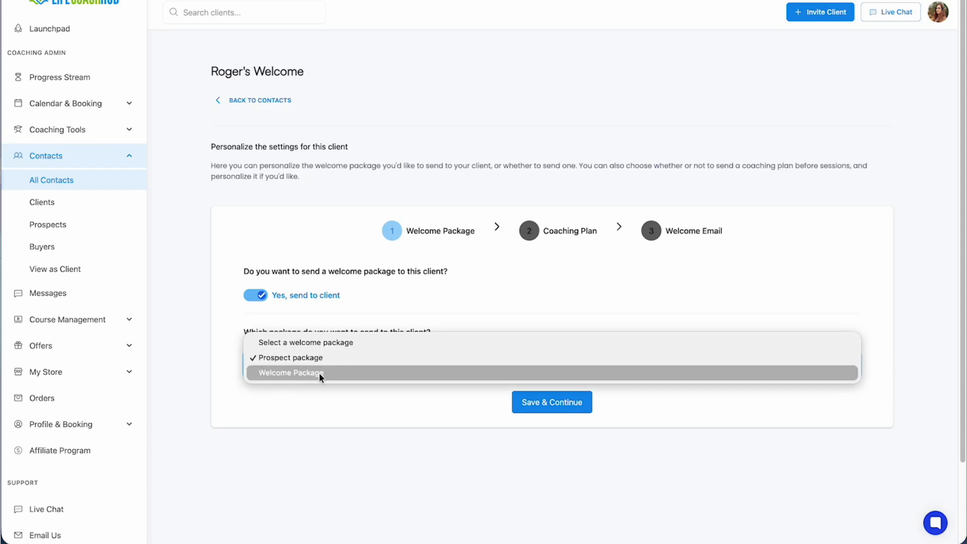
click(318, 372)
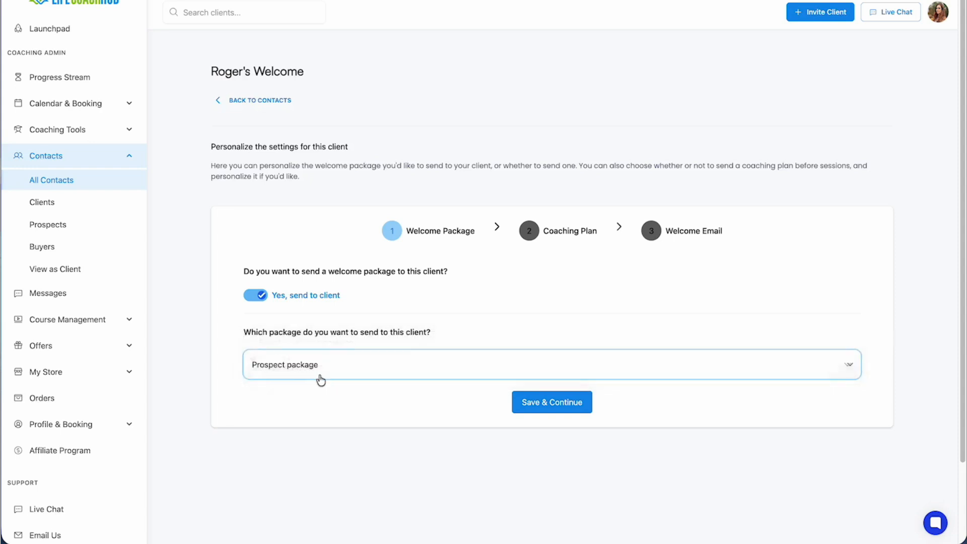
click(249, 297)
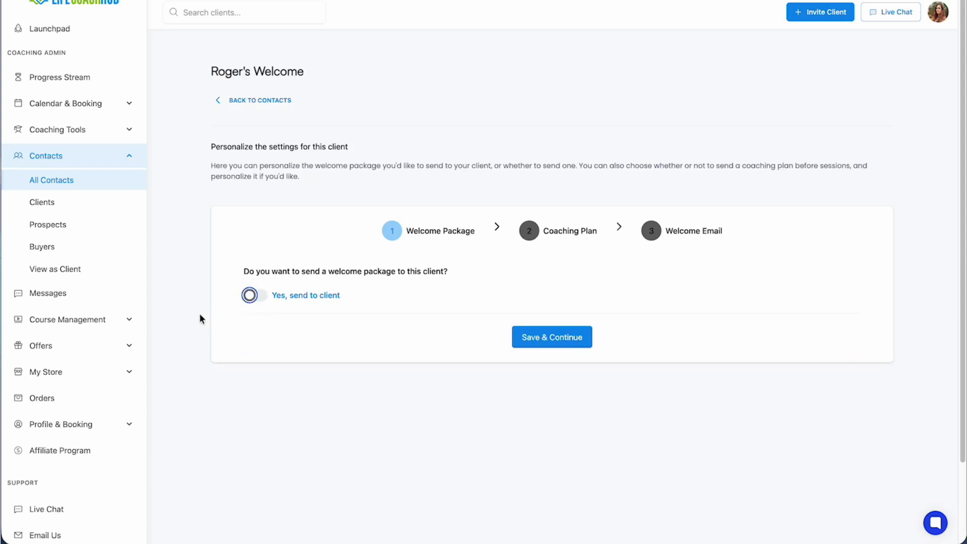
click(262, 299)
click(552, 402)
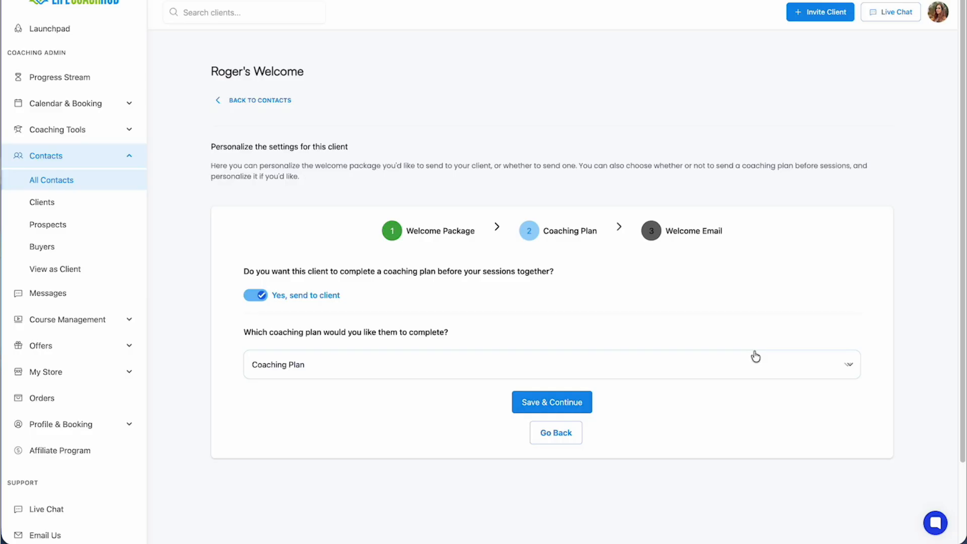
Have this client complete a plan before sessions, choose Coaching Plan, and save the stage.
click(252, 295)
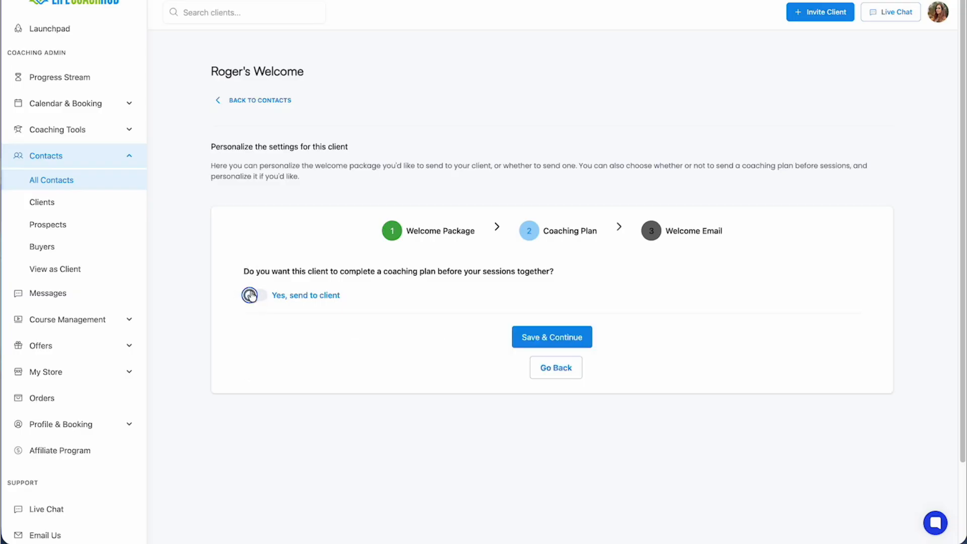
click(252, 296)
click(287, 364)
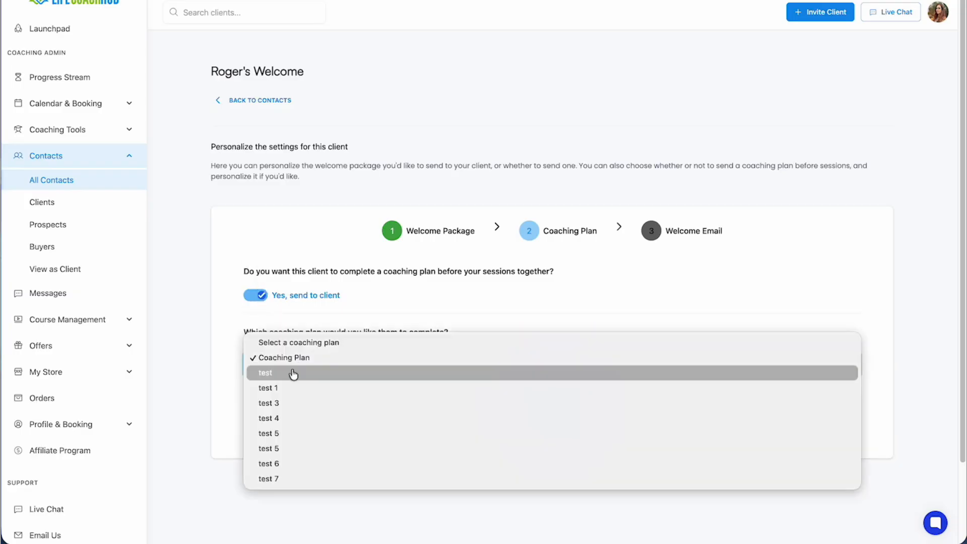
click(252, 356)
click(537, 397)
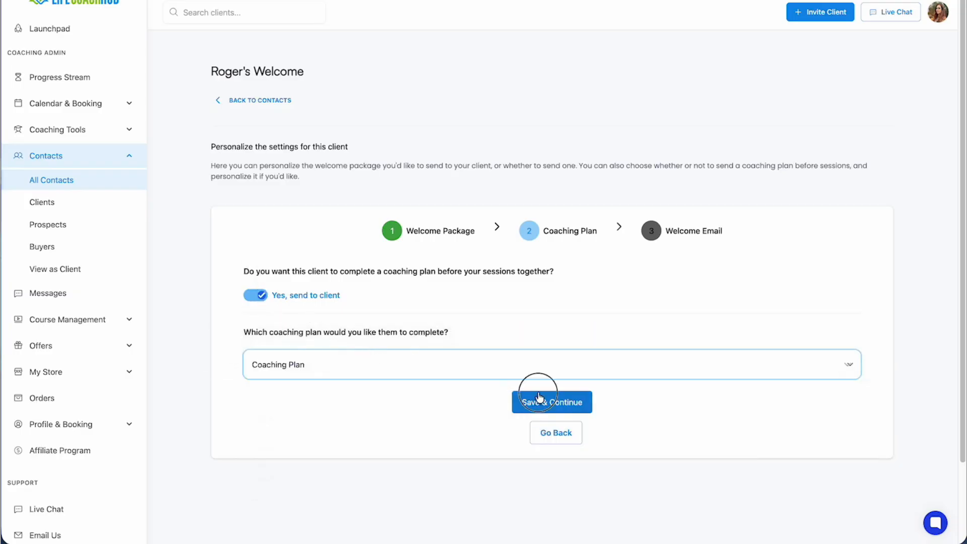
Review the welcome email's personal message and login instructions, leave the text as is, and continue to the onboarding summary.
scroll(481, 325, down, 3)
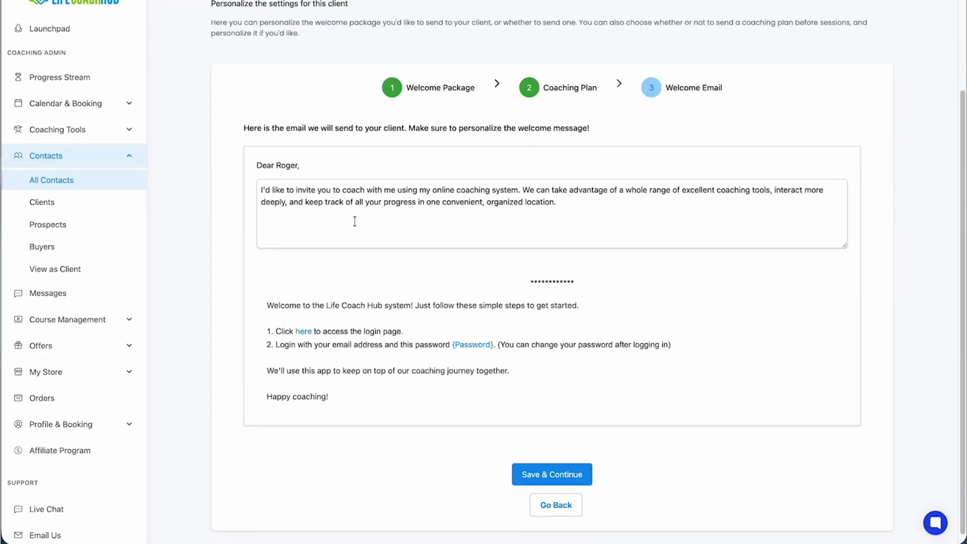
drag(317, 226, 280, 172)
click(293, 203)
scroll(320, 256, down, 1)
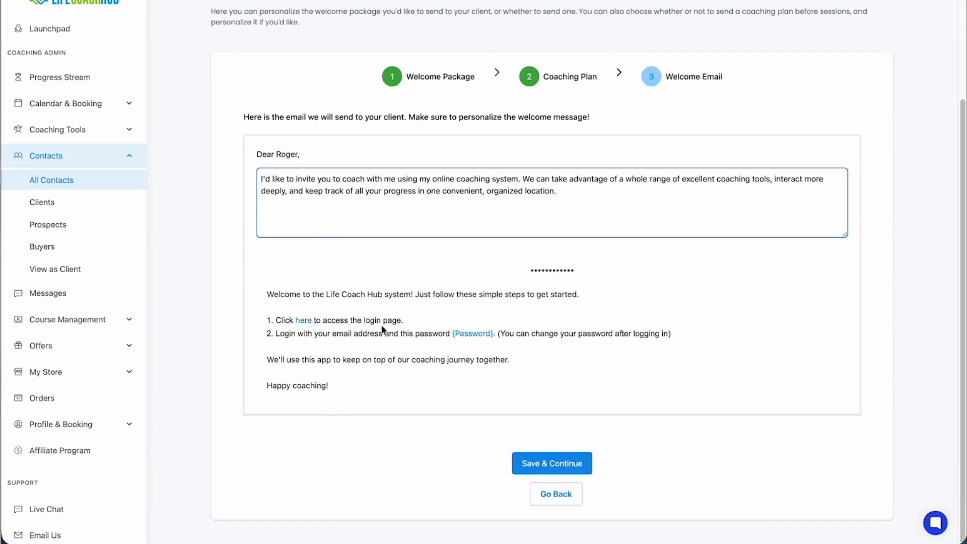
scroll(382, 325, up, 1)
scroll(496, 440, down, 1)
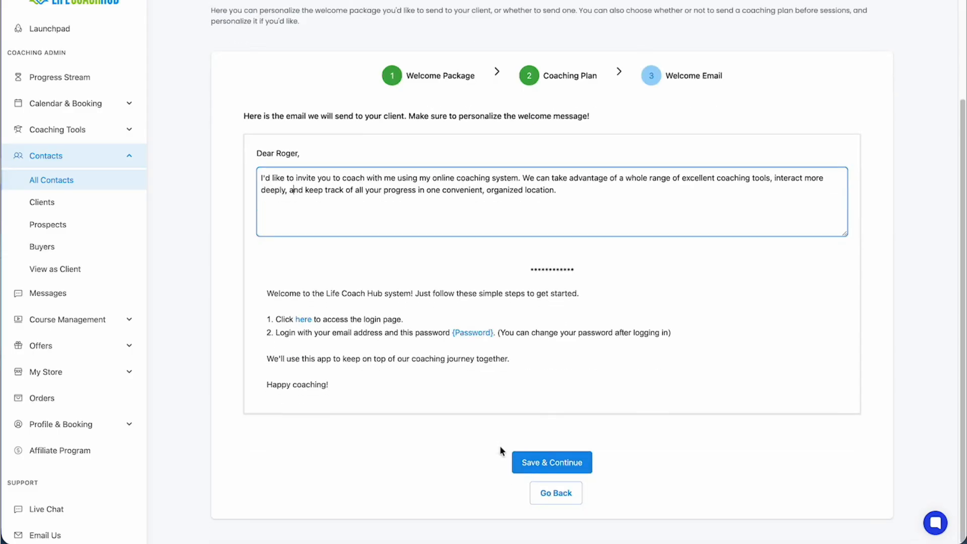
click(560, 462)
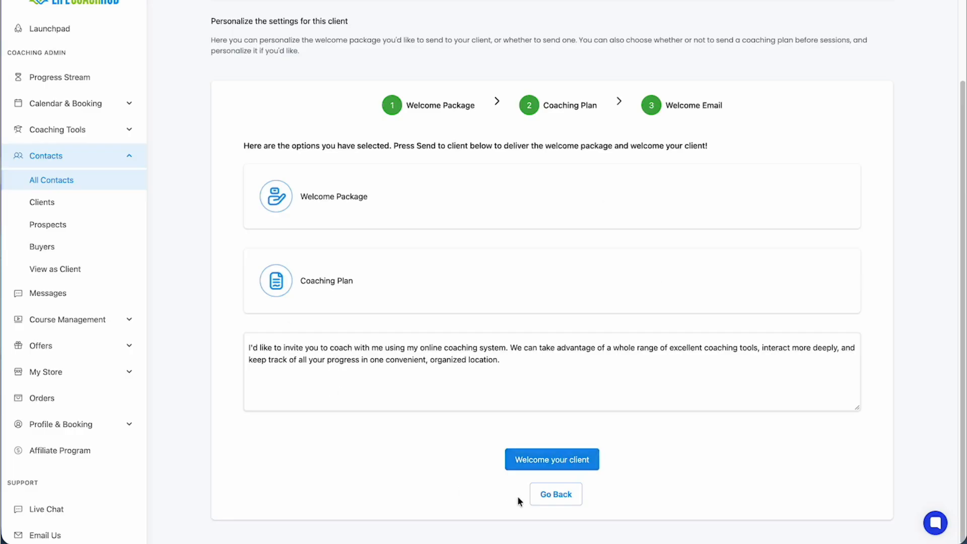
Leave the onboarding summary without sending the welcome and return to Contacts.
click(552, 501)
click(553, 503)
click(552, 501)
scroll(352, 191, up, 2)
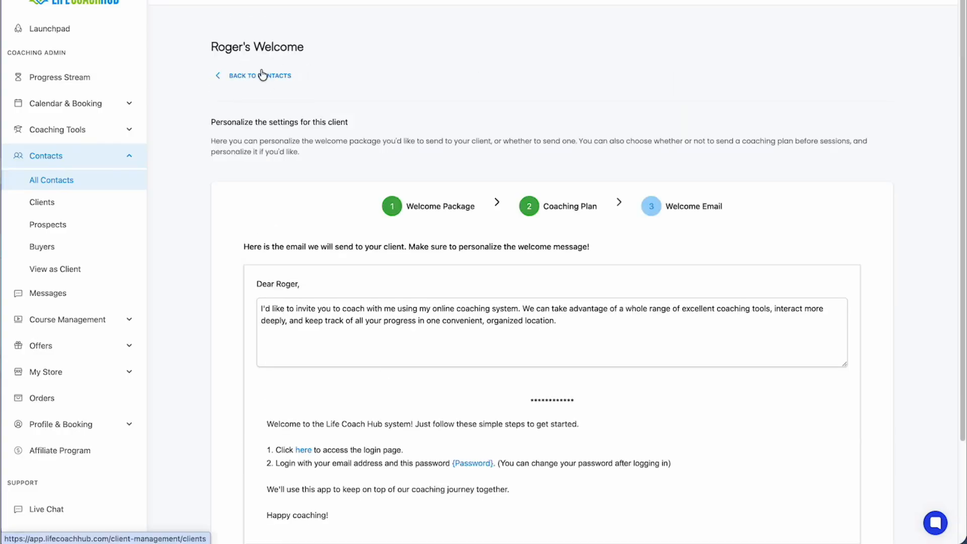
click(261, 76)
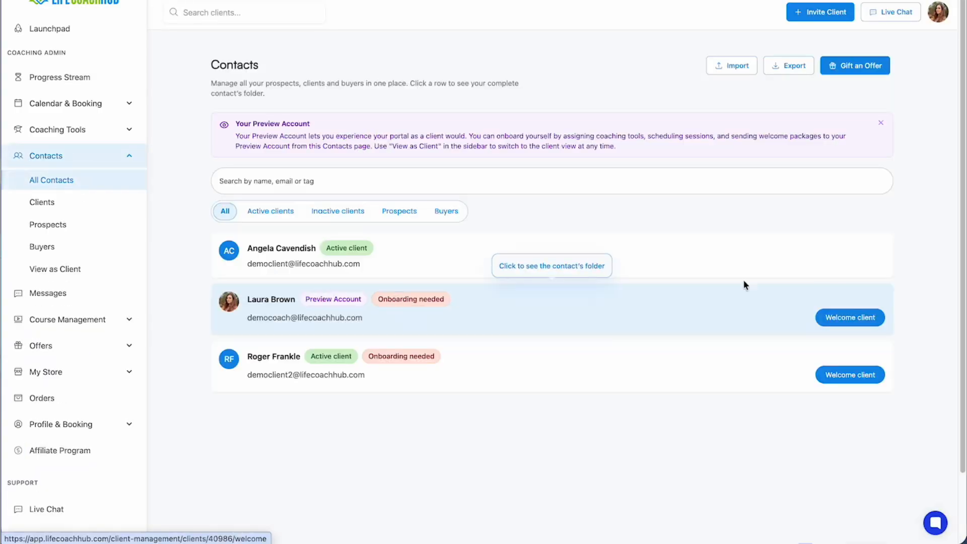
Open the Preview Account's onboarding, choose Welcome Package as the package to send, and save the stage.
click(336, 304)
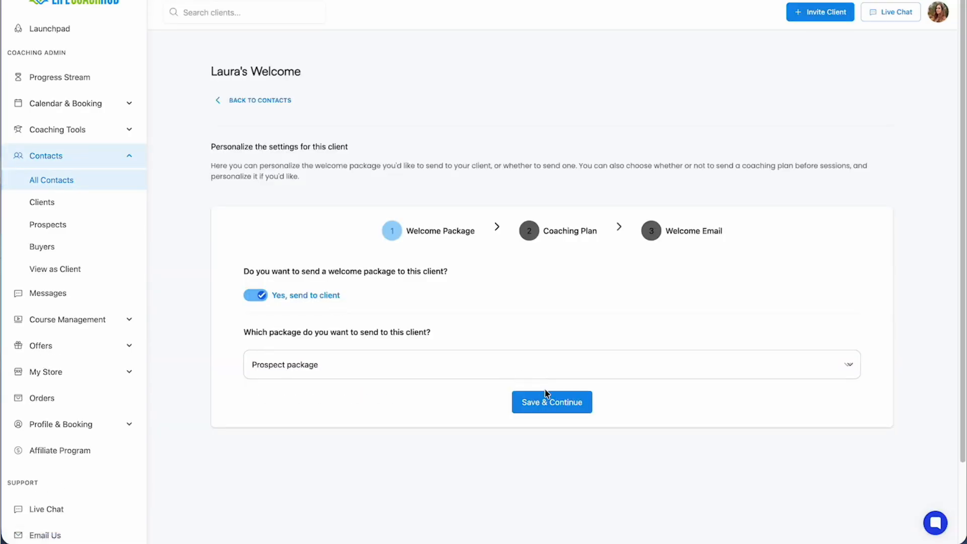
click(466, 365)
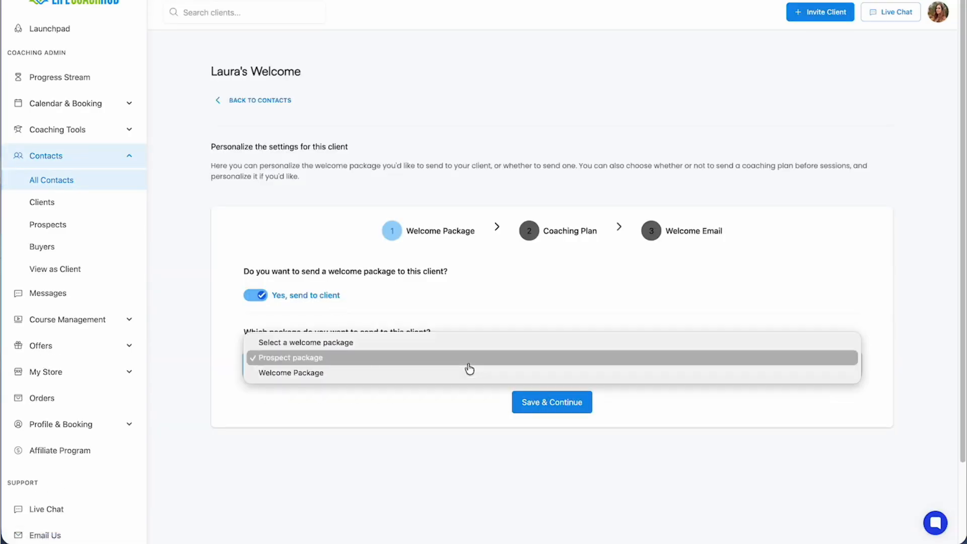
click(410, 375)
click(530, 408)
Choose Coaching Plan as the plan the Preview Client must complete and continue to the welcome email.
click(410, 363)
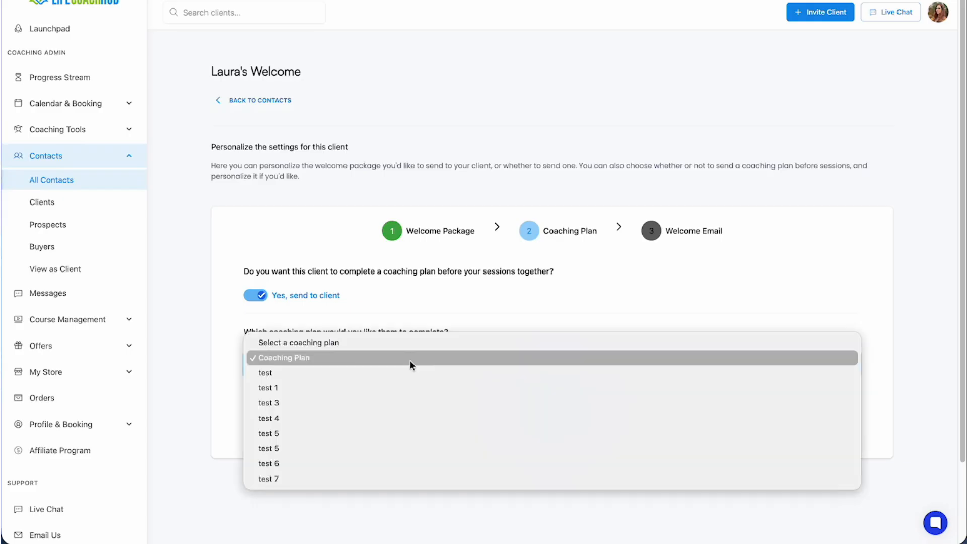
click(409, 360)
click(553, 402)
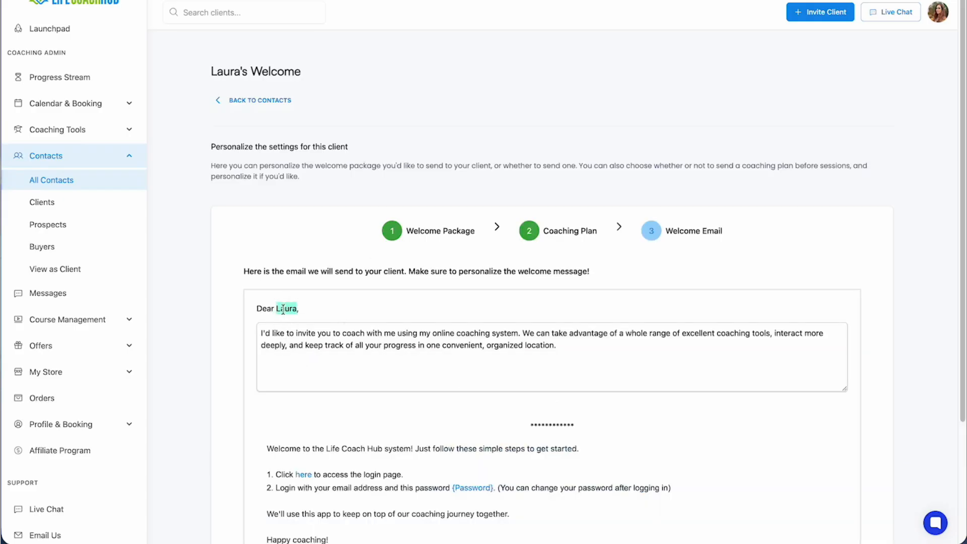
click(939, 20)
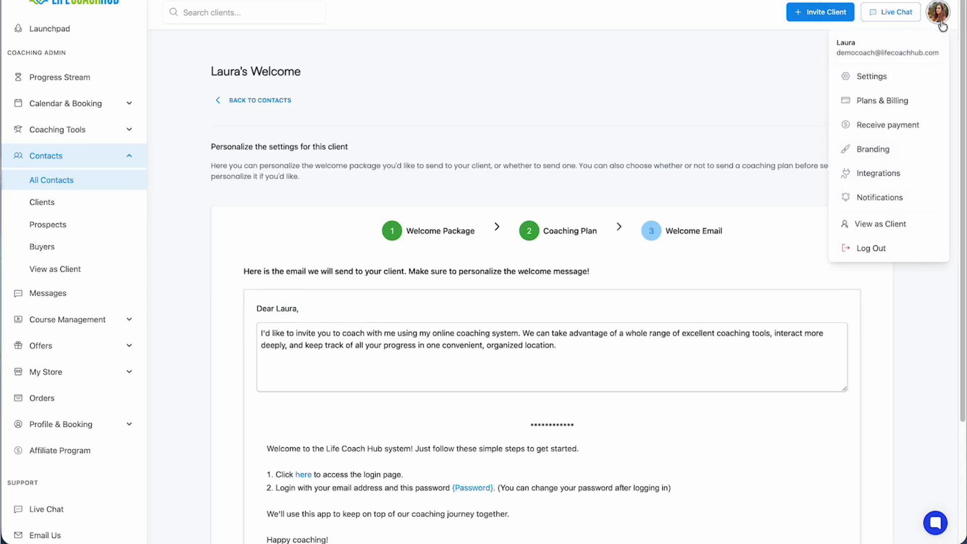
click(941, 23)
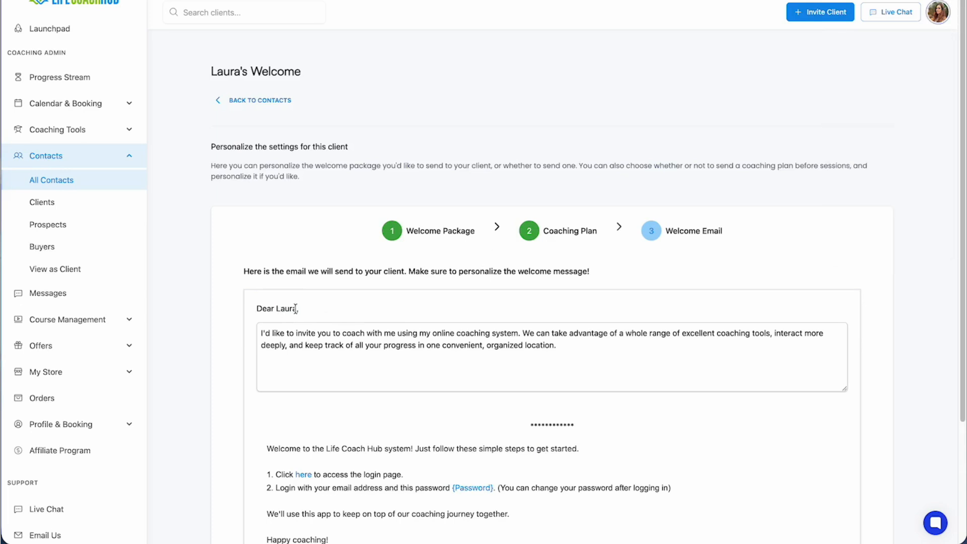
Save the default welcome email and send the welcome package and coaching plan to the client.
scroll(352, 335, down, 3)
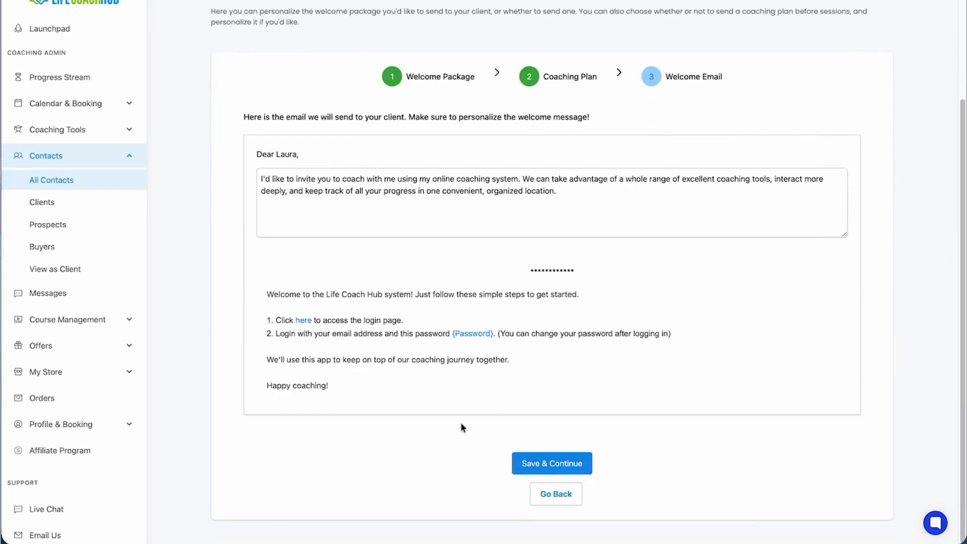
click(568, 463)
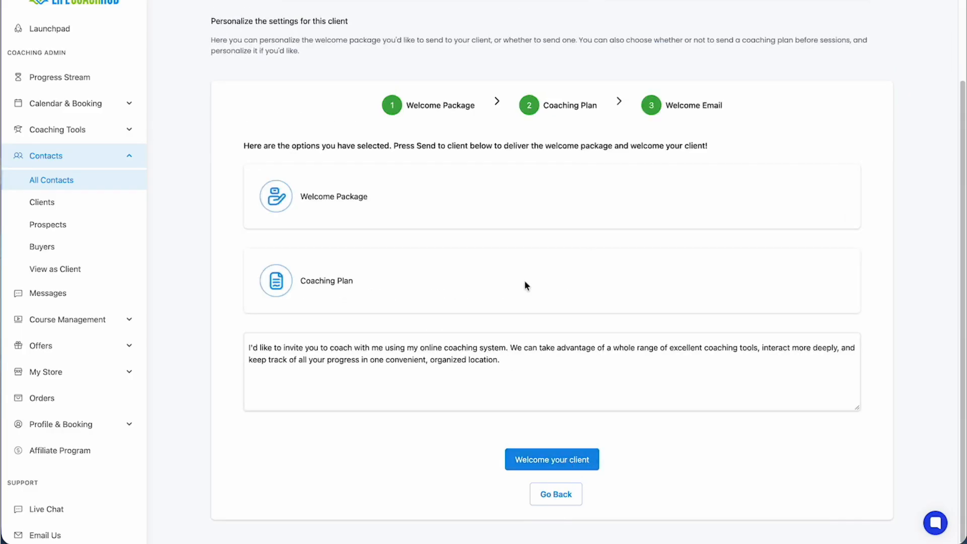
click(573, 462)
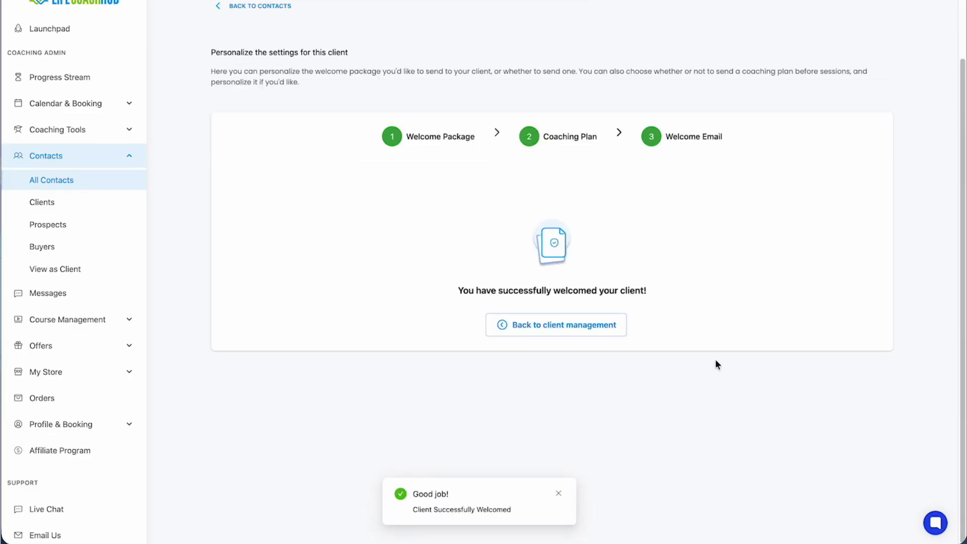
Return to the contacts list and open the Preview Account's folder to review its profile and sessions.
scroll(757, 285, up, 2)
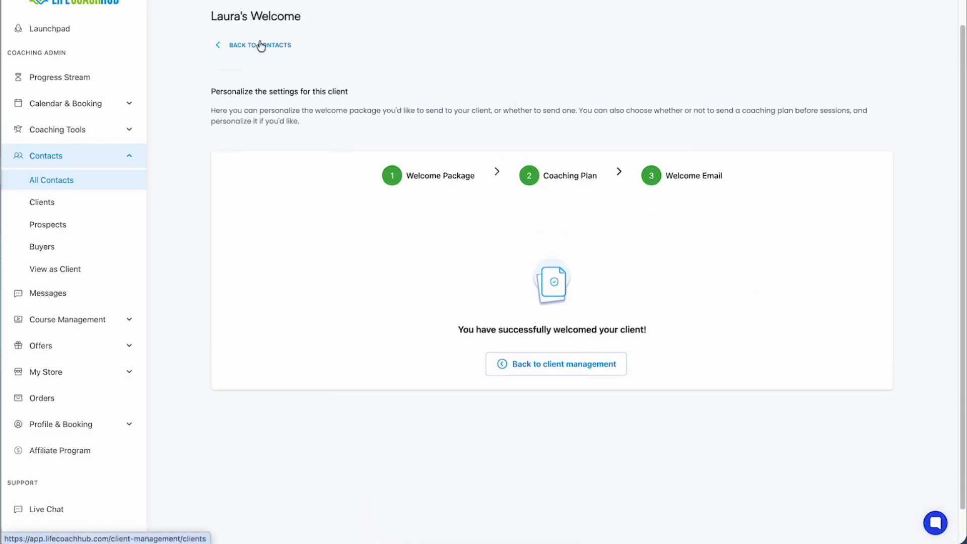
click(260, 45)
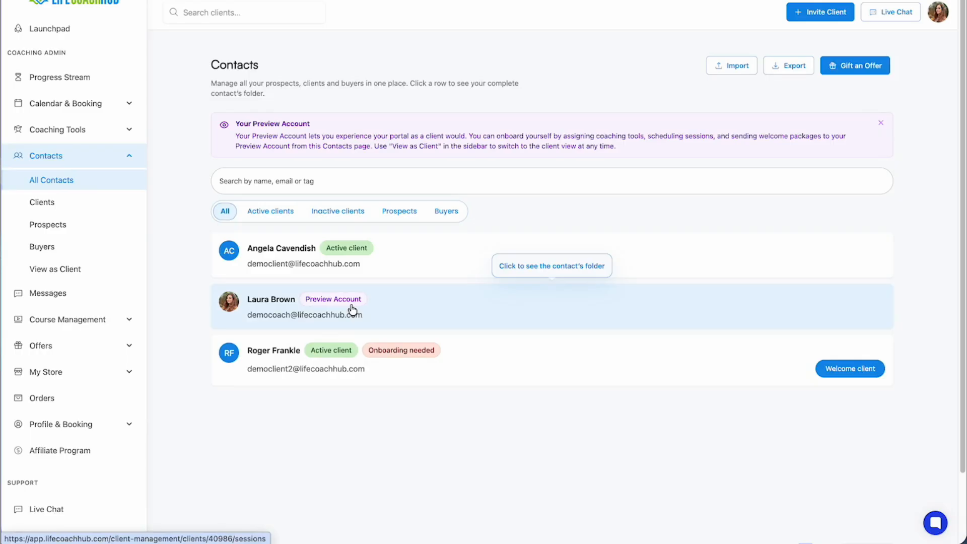
click(352, 310)
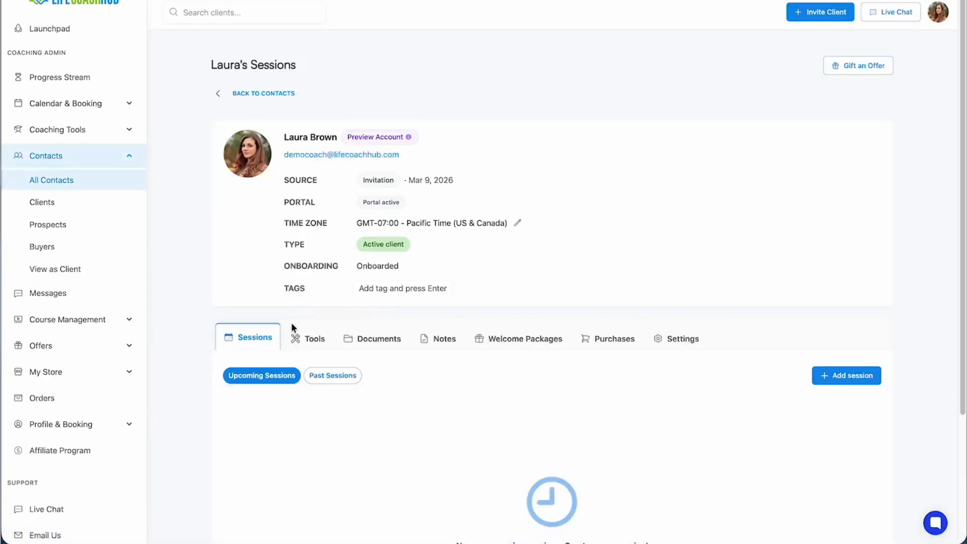
scroll(752, 329, down, 3)
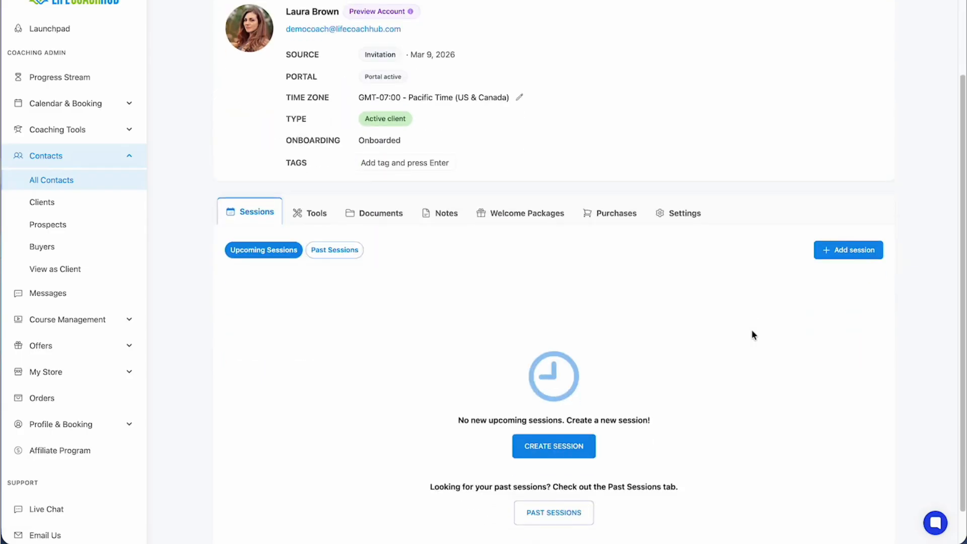
scroll(751, 329, up, 1)
scroll(751, 331, up, 1)
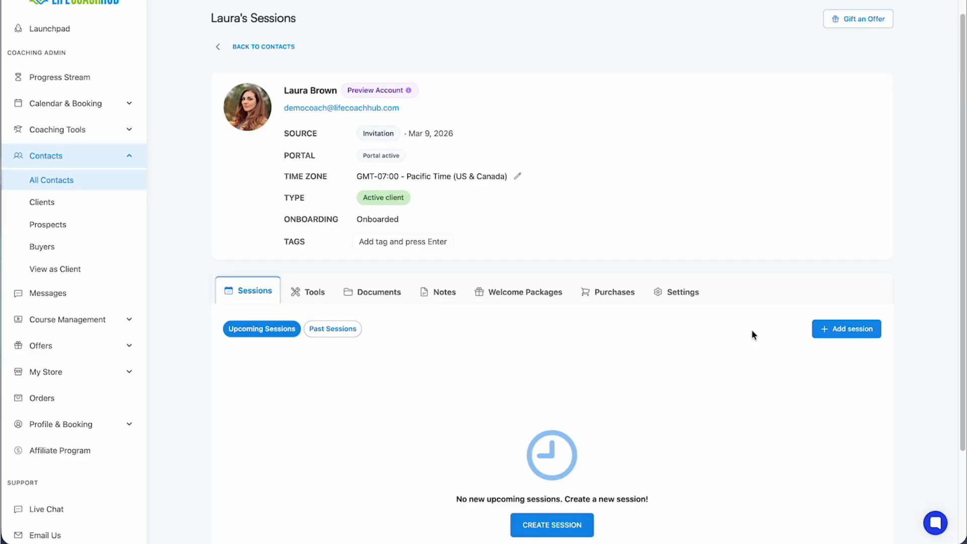
scroll(751, 333, up, 2)
scroll(576, 362, down, 5)
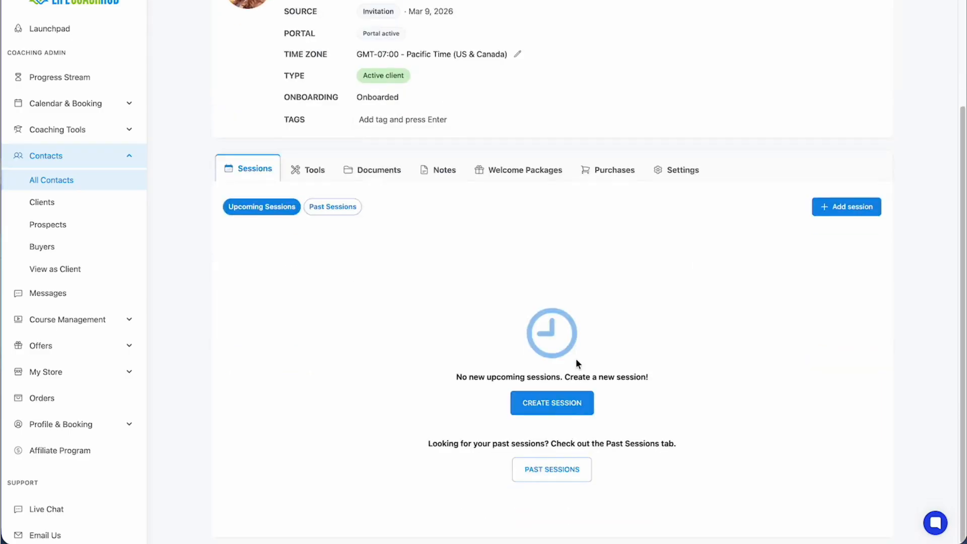
scroll(576, 358, up, 3)
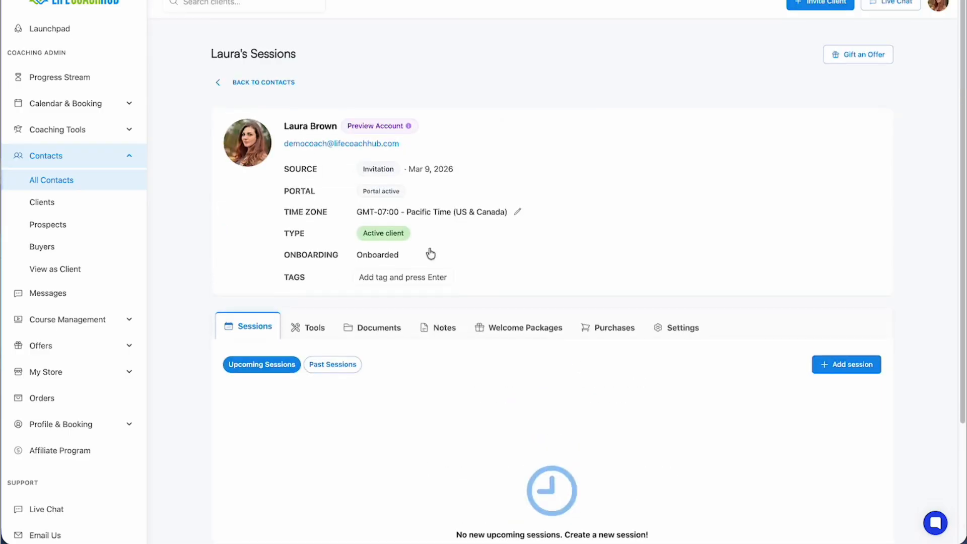
In the Launchpad checklist, collapse "Open your Preview Client in Contacts" and expand "View your portal as a client".
click(88, 31)
scroll(402, 279, down, 6)
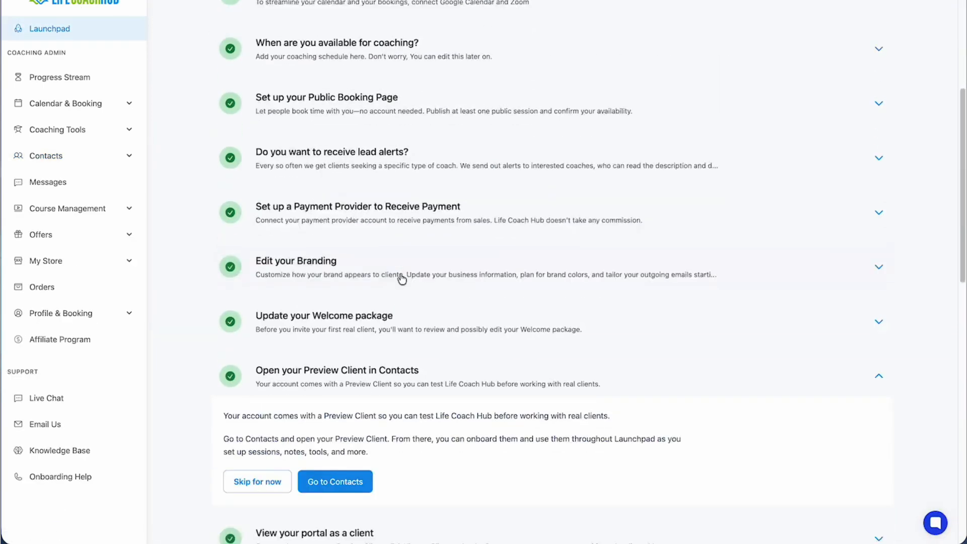
scroll(402, 277, down, 4)
scroll(585, 171, down, 3)
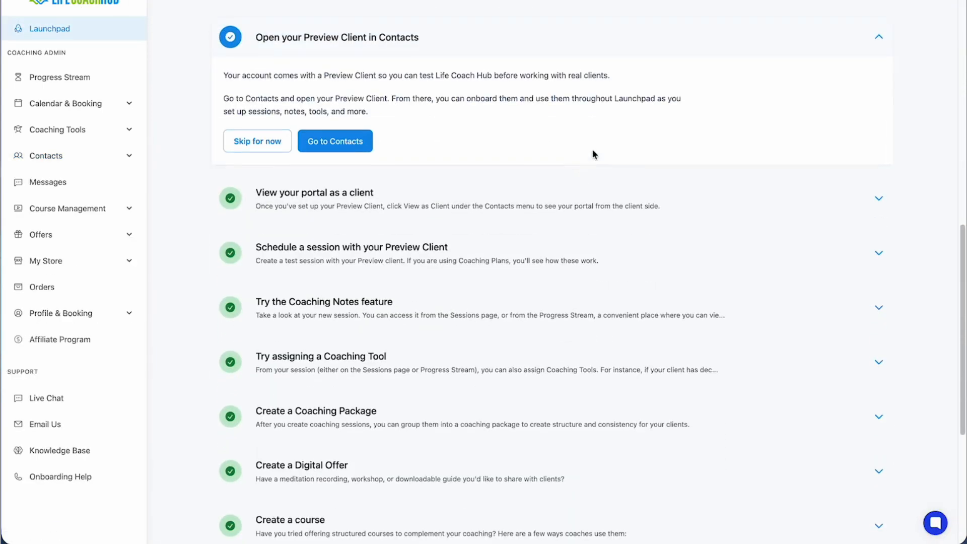
click(875, 38)
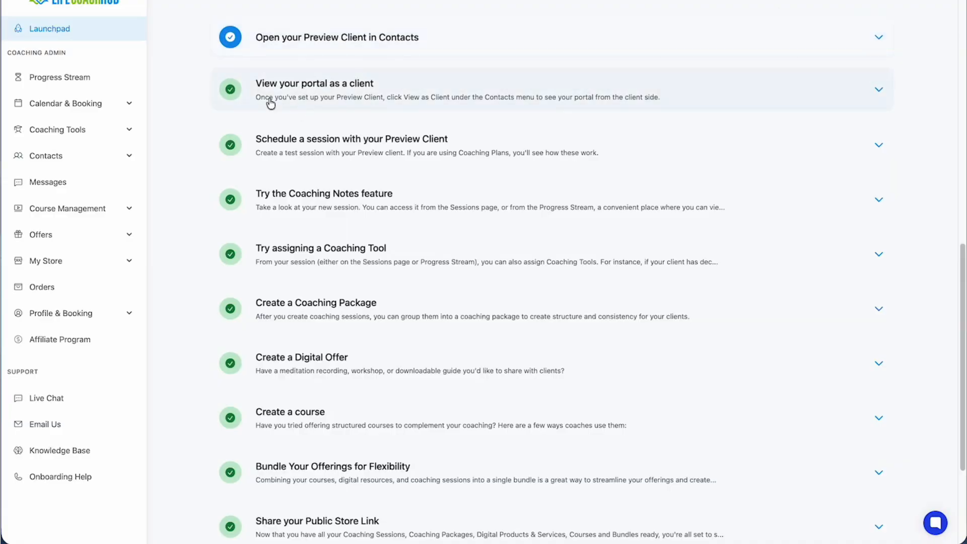
click(319, 101)
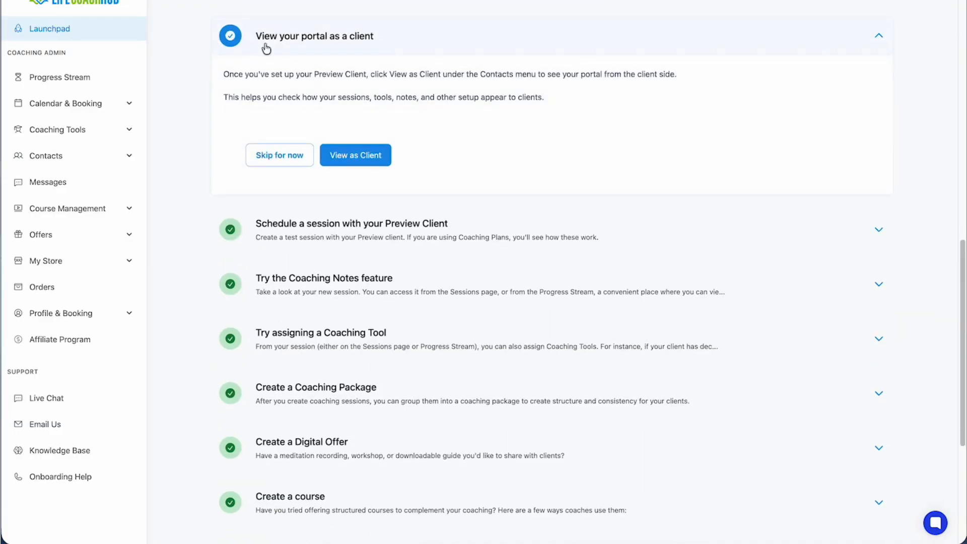
click(355, 154)
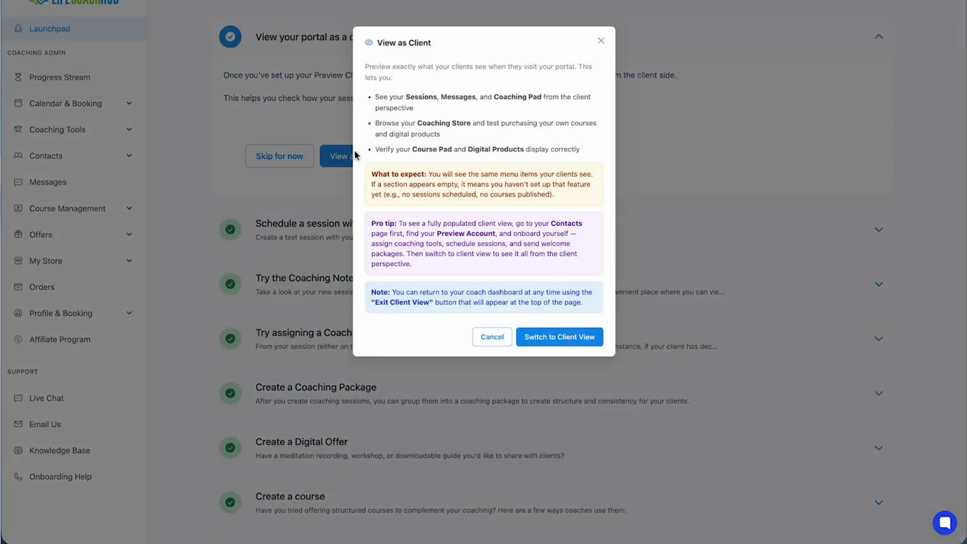
click(602, 41)
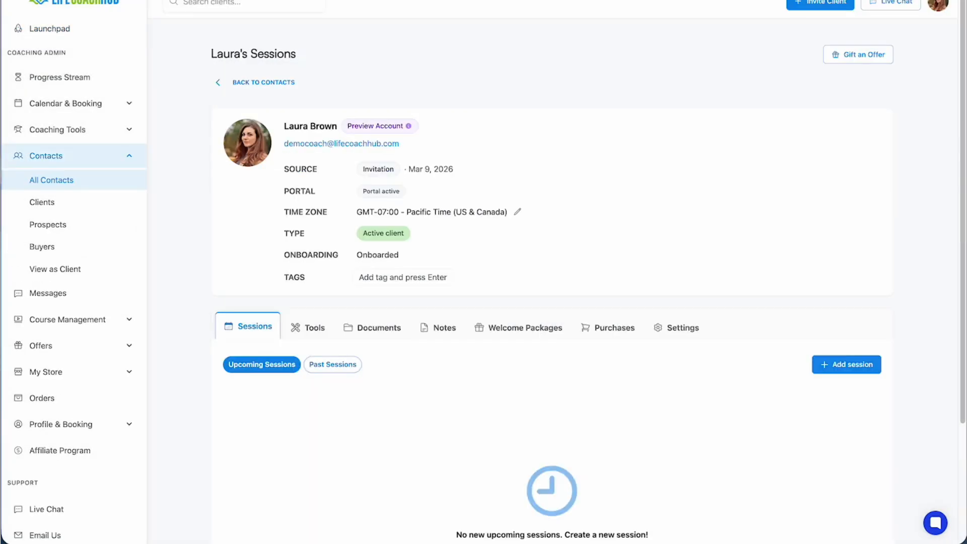
scroll(487, 388, down, 1)
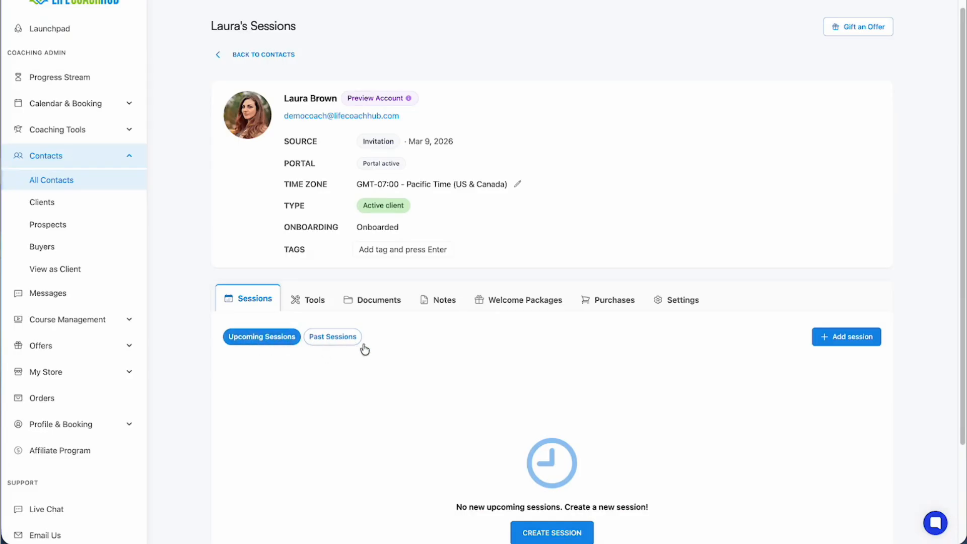
scroll(444, 390, down, 1)
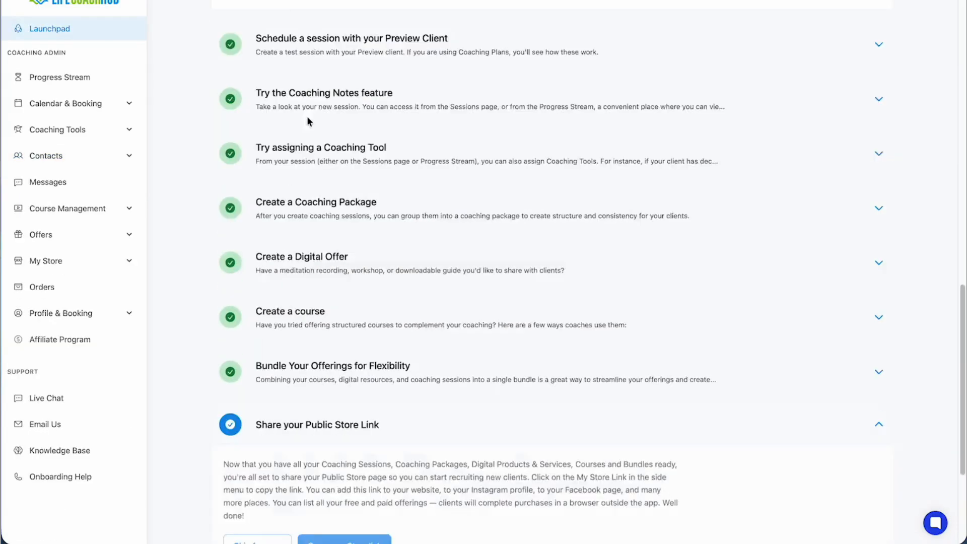
scroll(664, 165, down, 4)
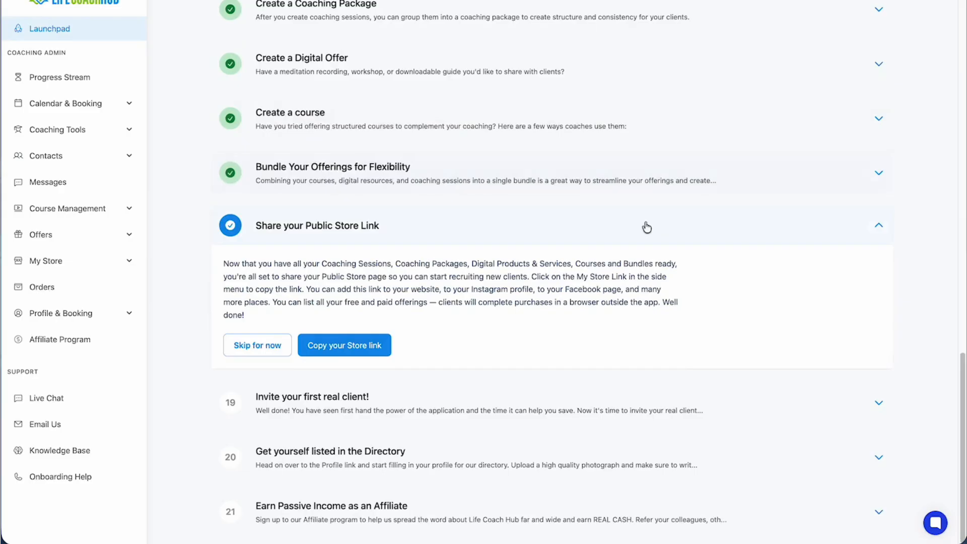
scroll(587, 128, up, 8)
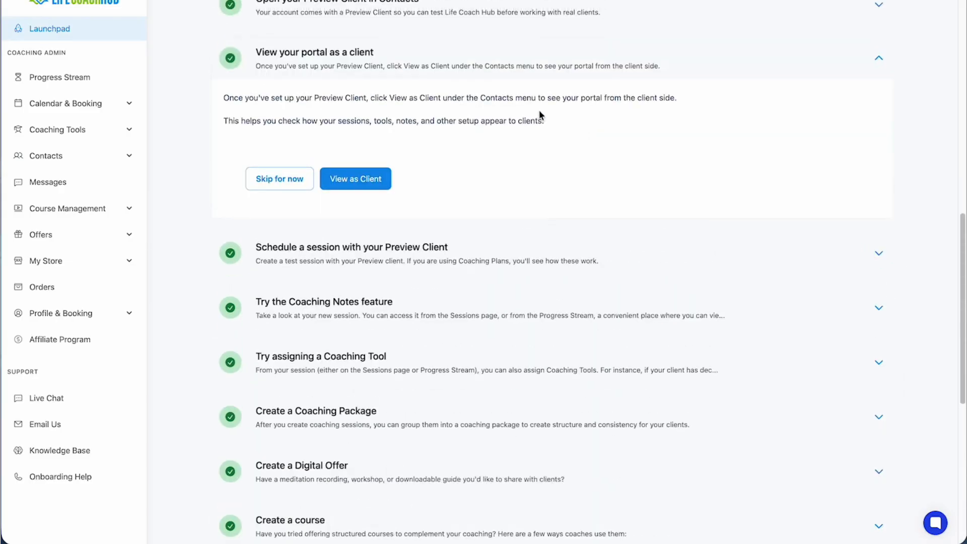
scroll(799, 219, up, 1)
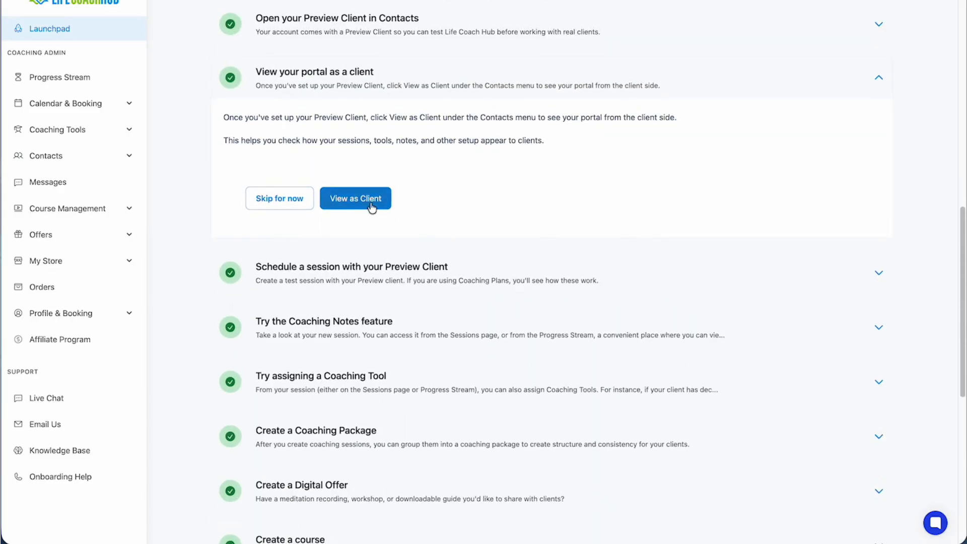
Check the account menu for the View as Client option, and close the menu again.
scroll(797, 181, up, 10)
click(938, 12)
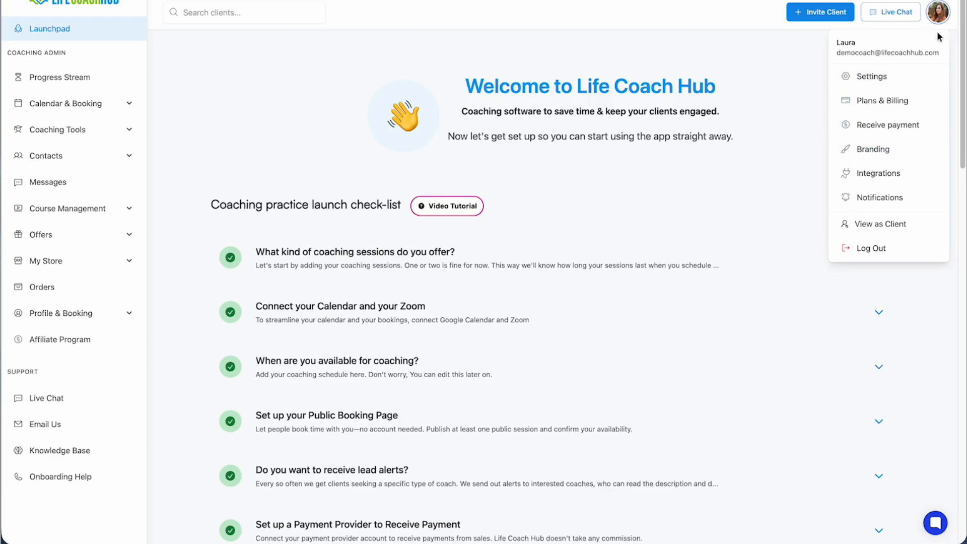
click(686, 119)
Start View as Client from the Launchpad checklist, read the pro tip on onboarding the Preview Account, and switch to the client view.
scroll(686, 119, down, 10)
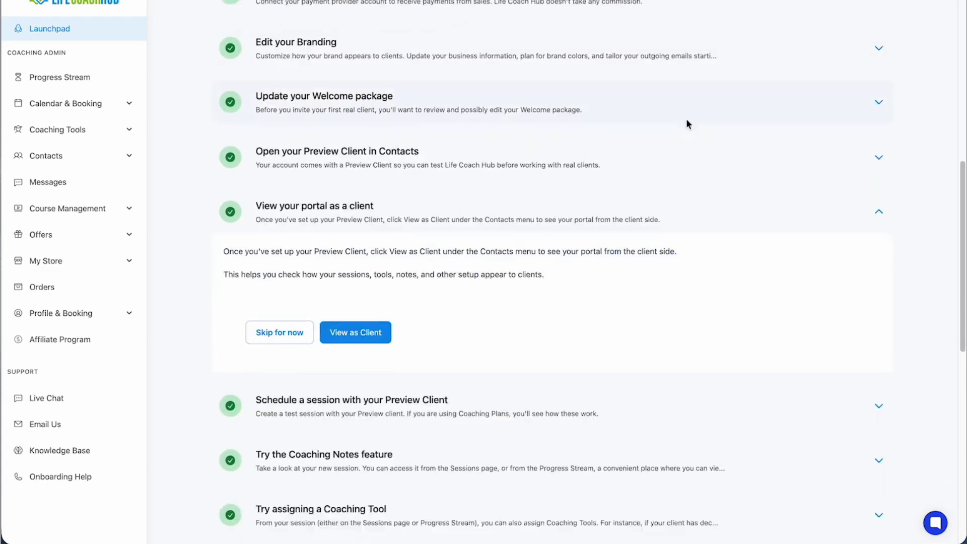
click(384, 303)
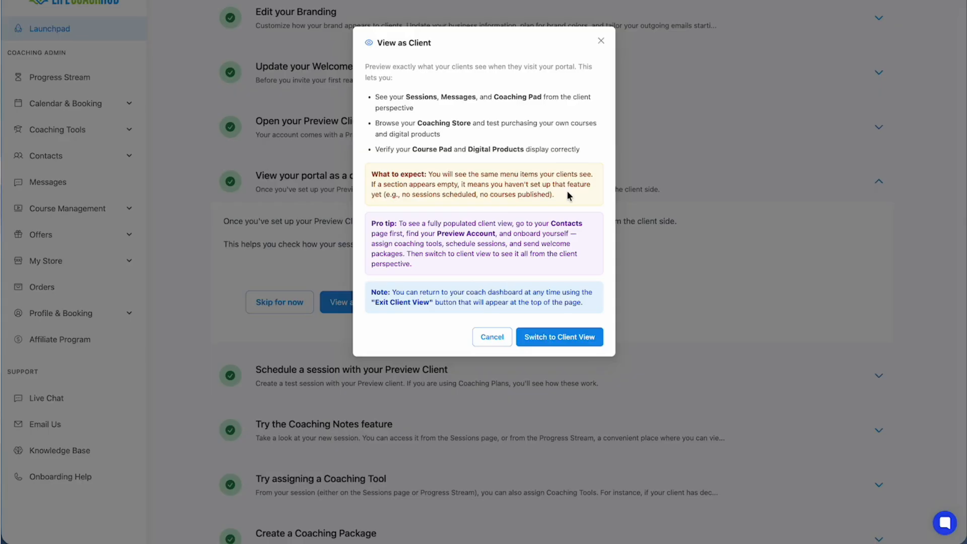
click(401, 224)
drag(401, 224, 518, 224)
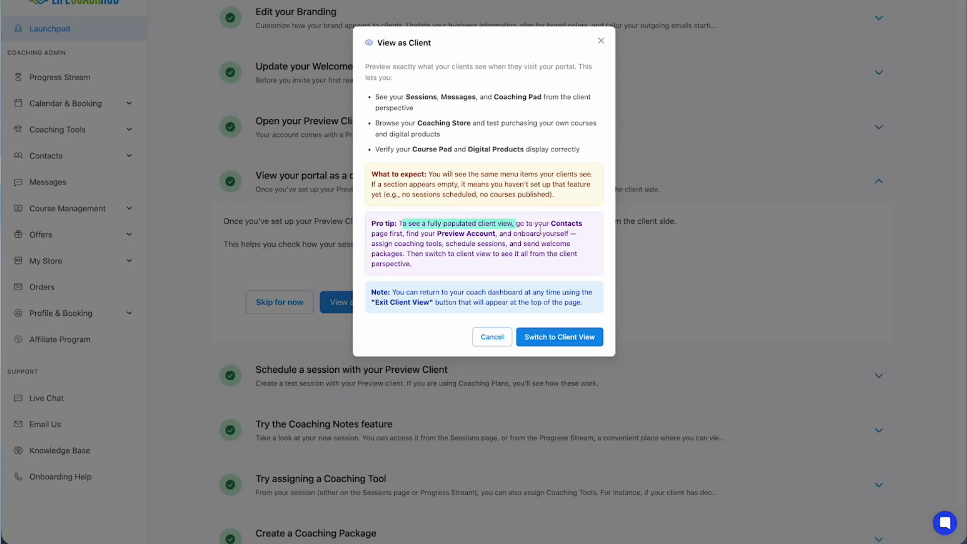
click(540, 229)
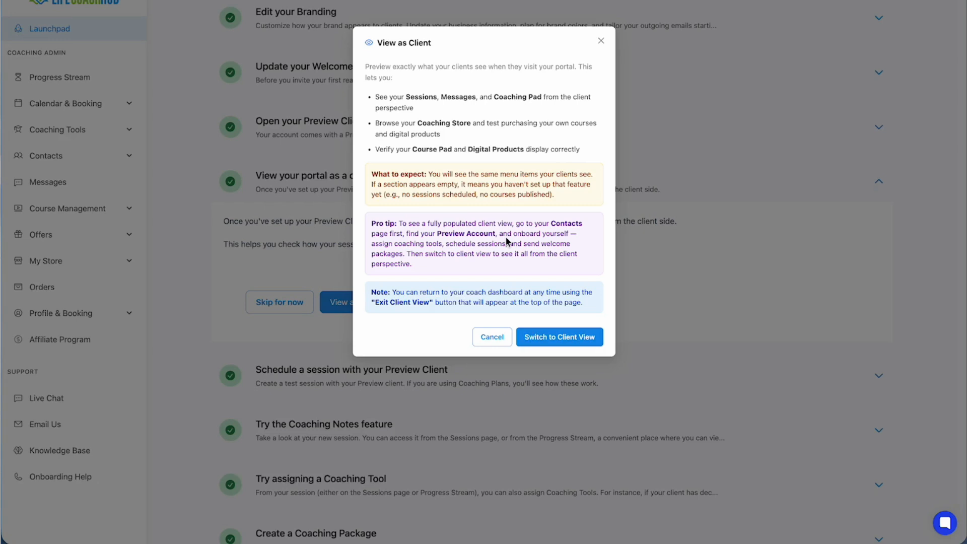
drag(565, 236, 512, 236)
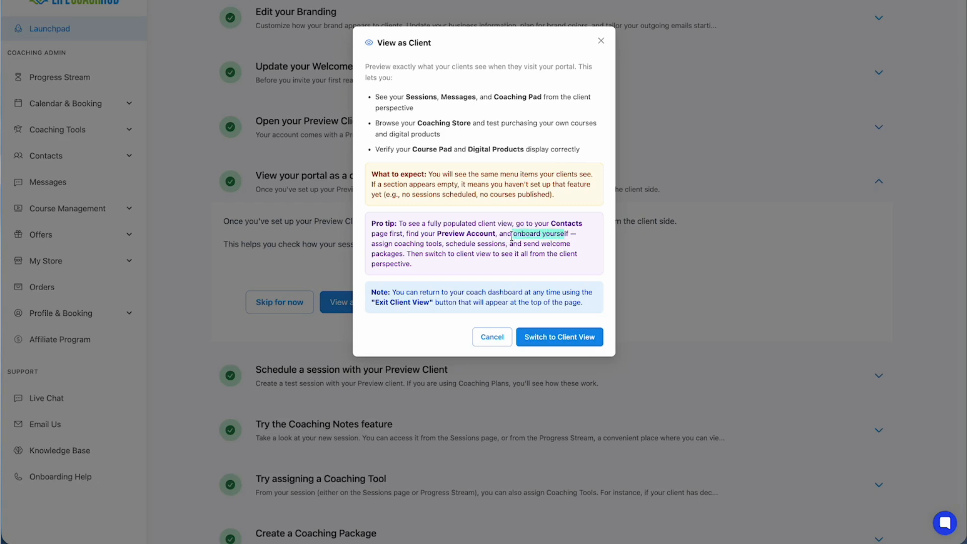
click(560, 238)
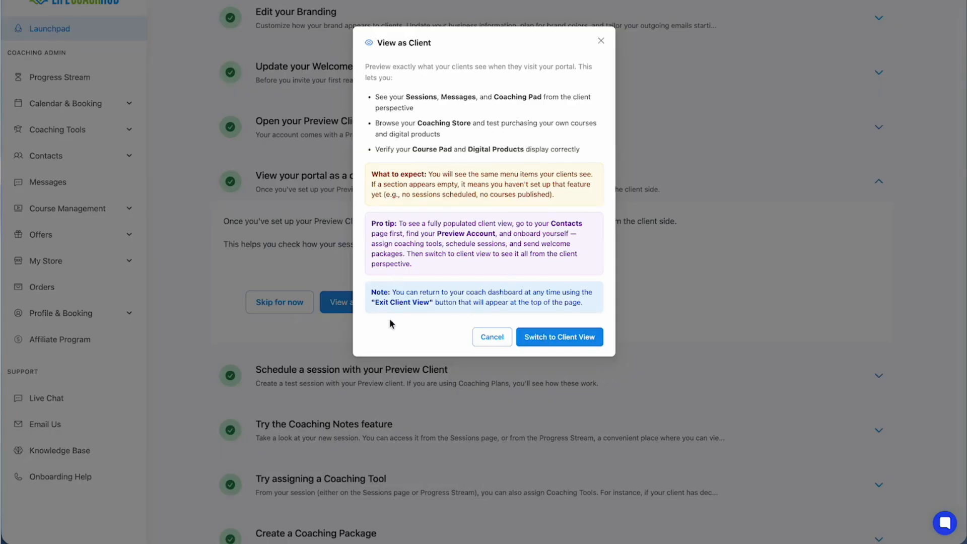
click(546, 337)
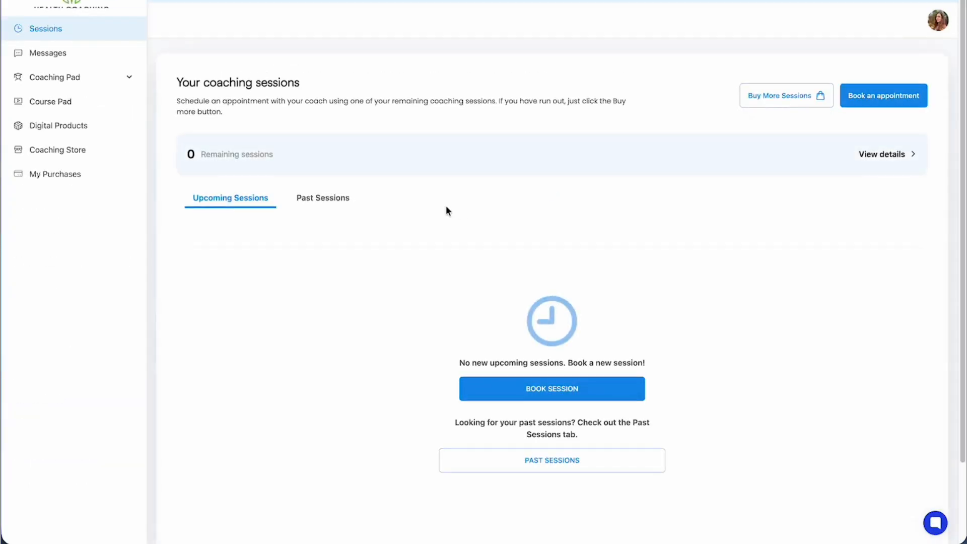
Look through the client's past and upcoming sessions and the appointment booking page, and return to the sessions calendar.
scroll(446, 211, down, 2)
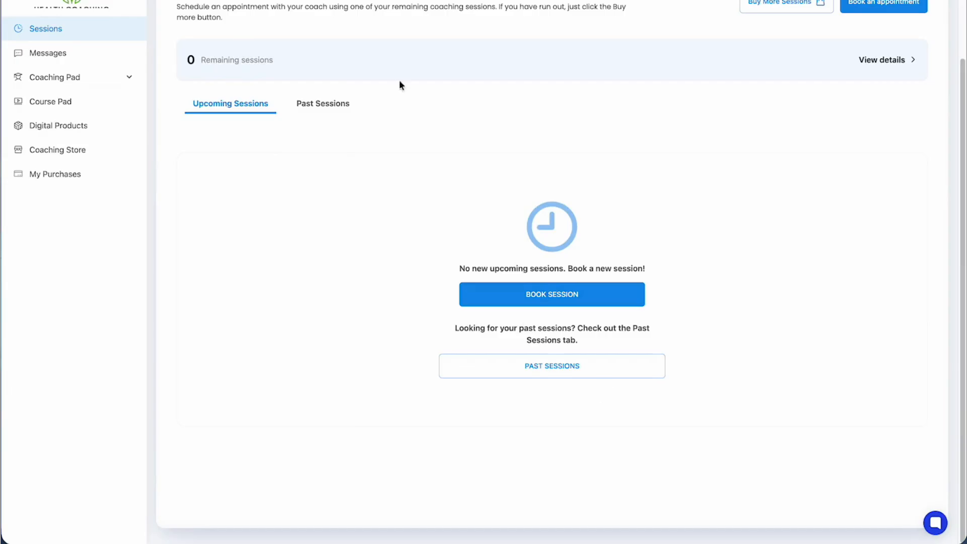
click(313, 105)
click(244, 105)
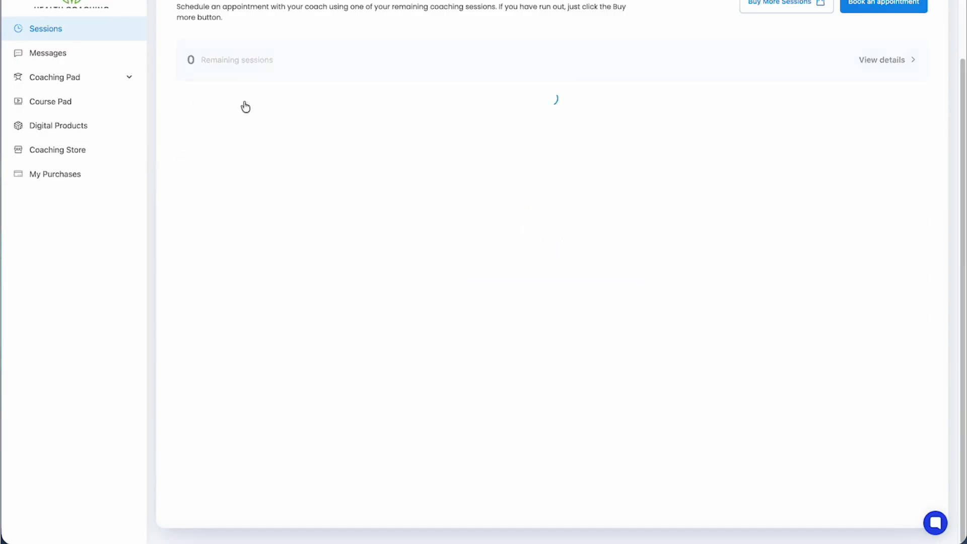
scroll(378, 259, up, 2)
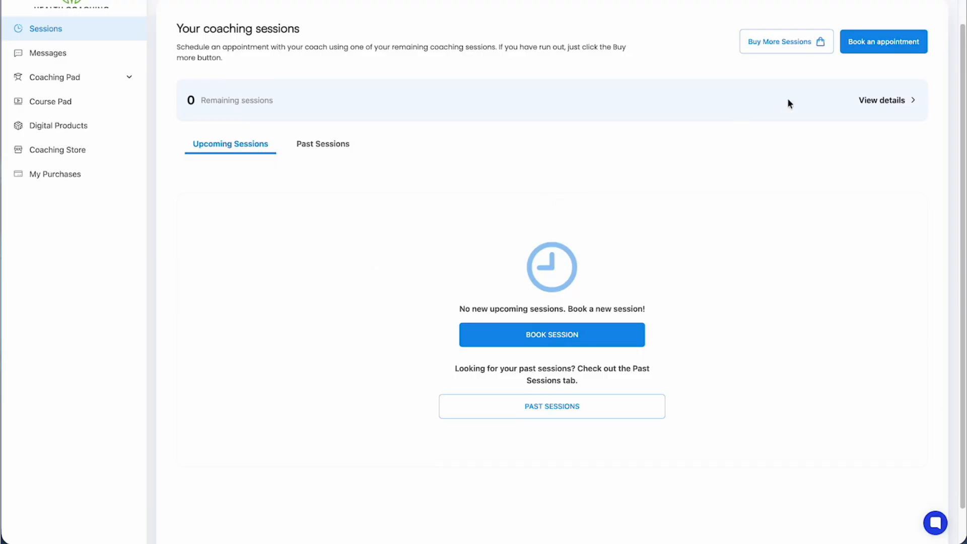
click(878, 48)
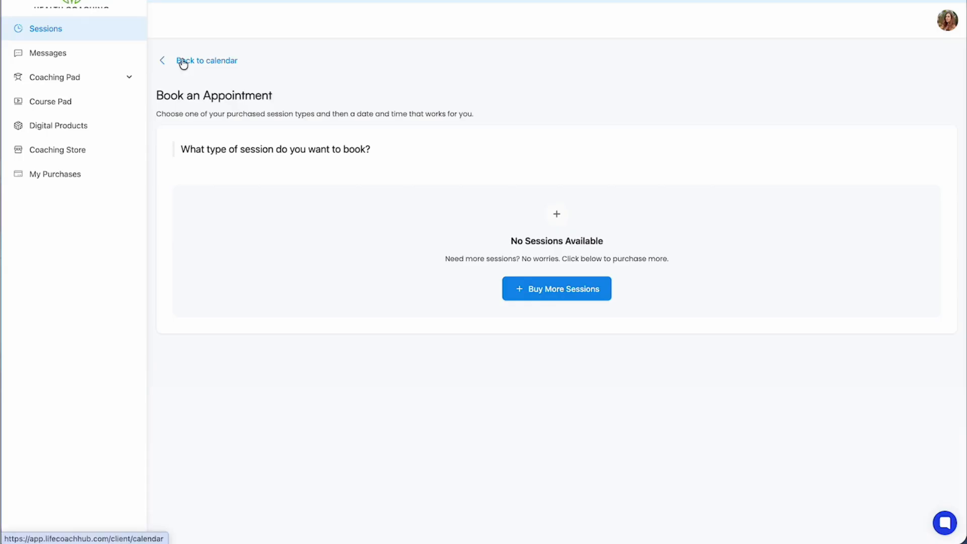
click(183, 61)
View the client's Messages page and expand the Coaching Pad section to see its pages.
click(61, 53)
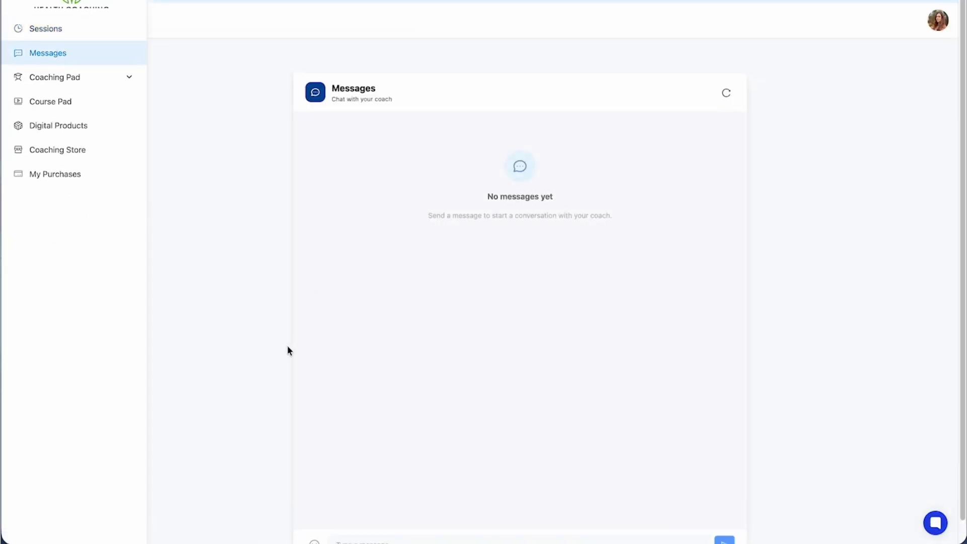
click(75, 77)
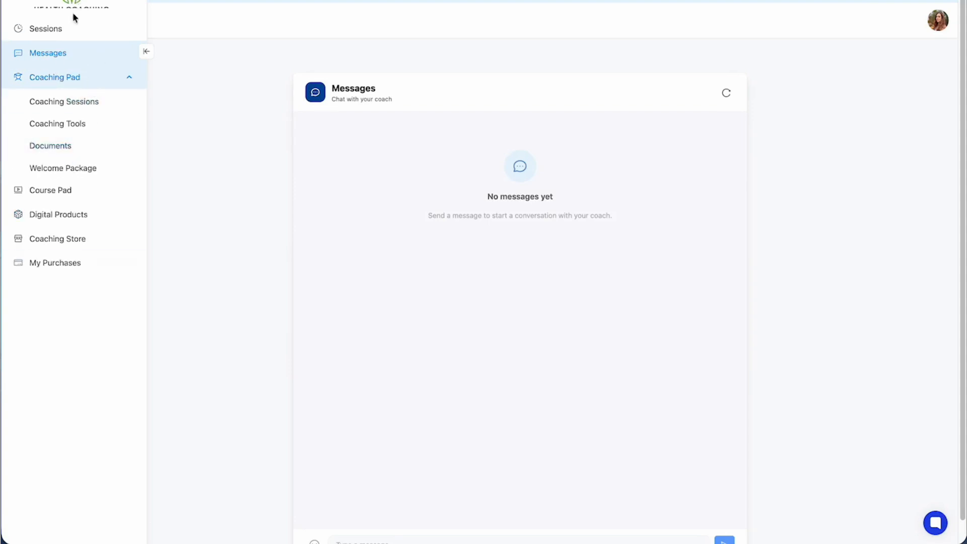
Return from the client view to the coach account, and look through the Preview Client's Sessions and Tools in the contact record.
click(67, 36)
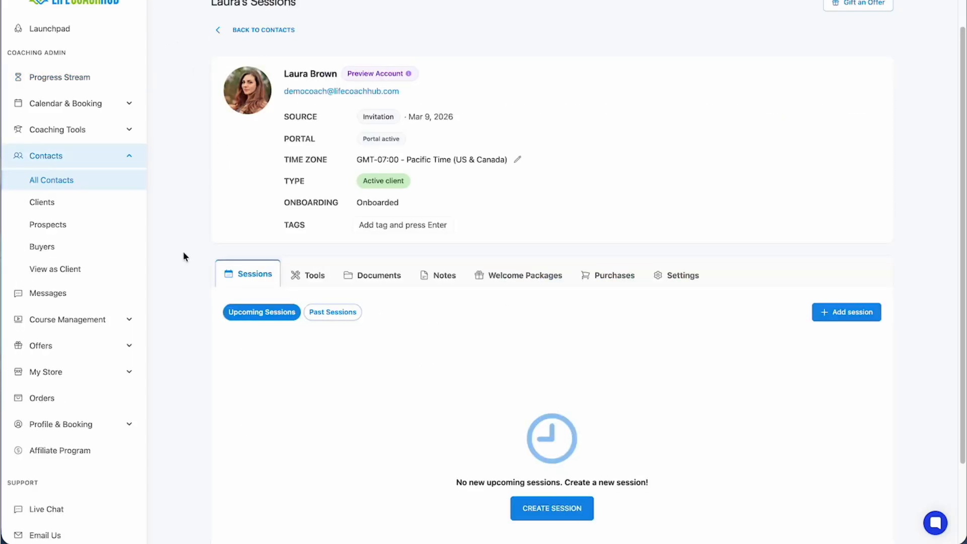
scroll(183, 251, up, 1)
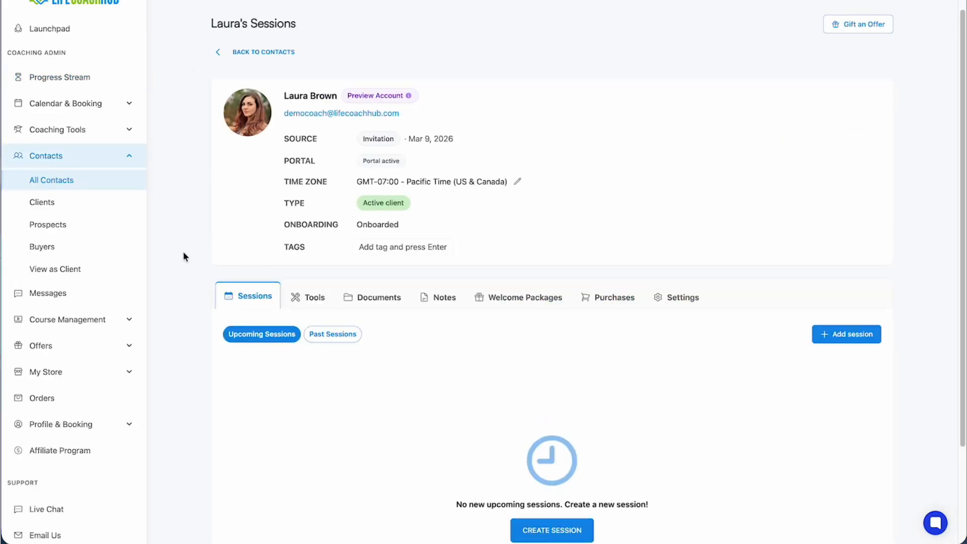
scroll(183, 250, down, 1)
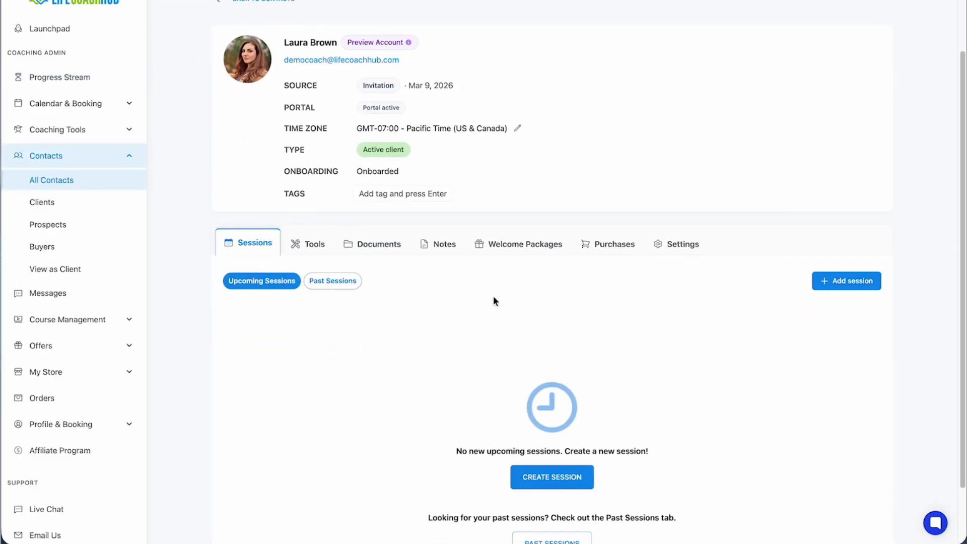
click(312, 250)
scroll(311, 251, down, 4)
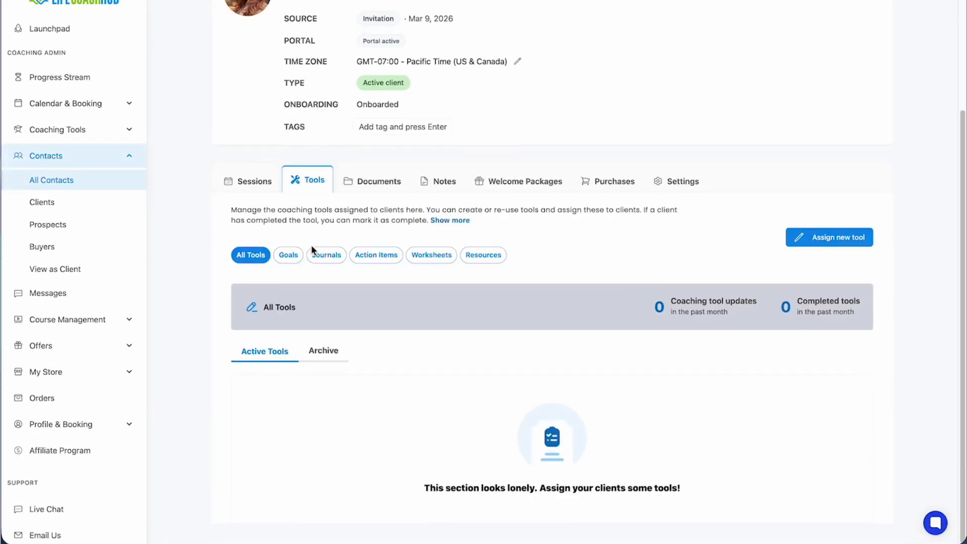
scroll(310, 245, up, 4)
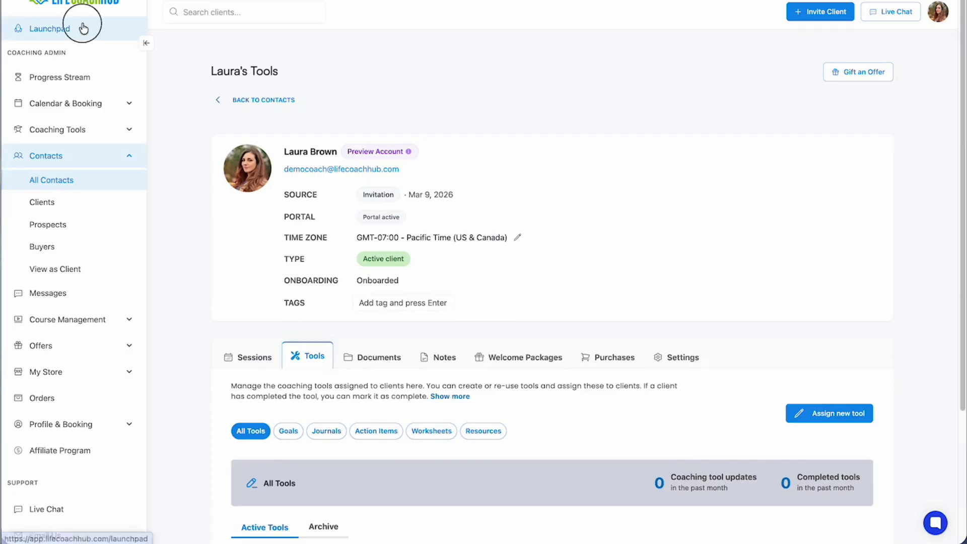
Return to the Launchpad checklist and start the task Schedule a session with your Preview Client.
click(83, 28)
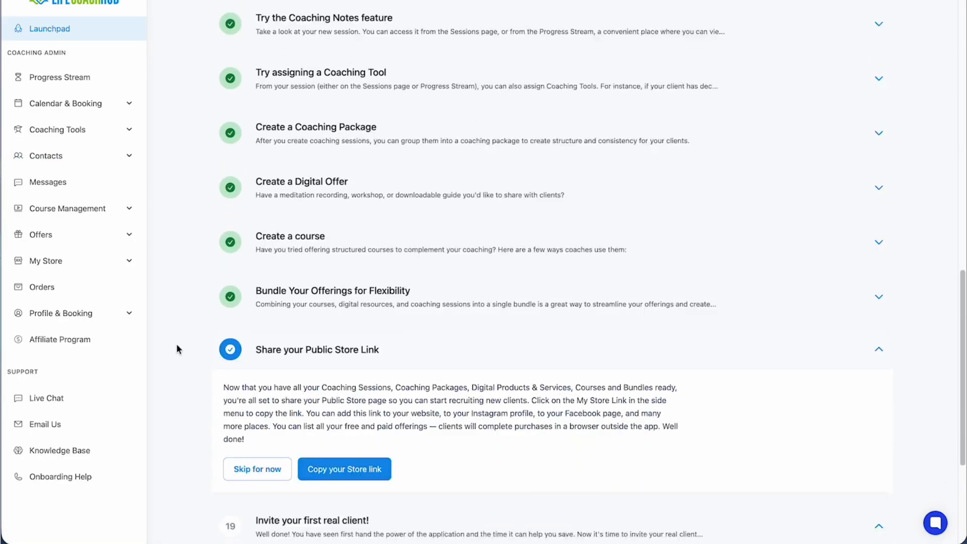
click(879, 351)
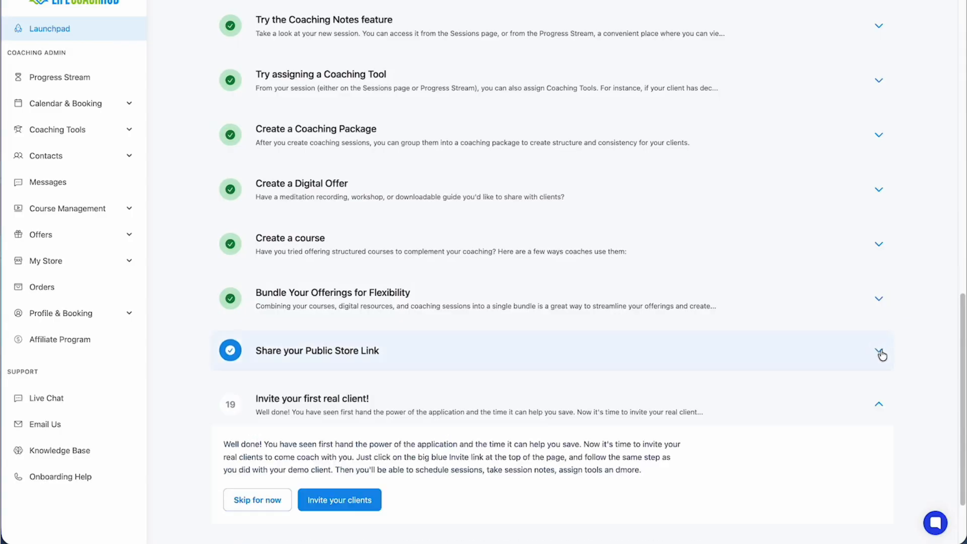
scroll(701, 126, up, 5)
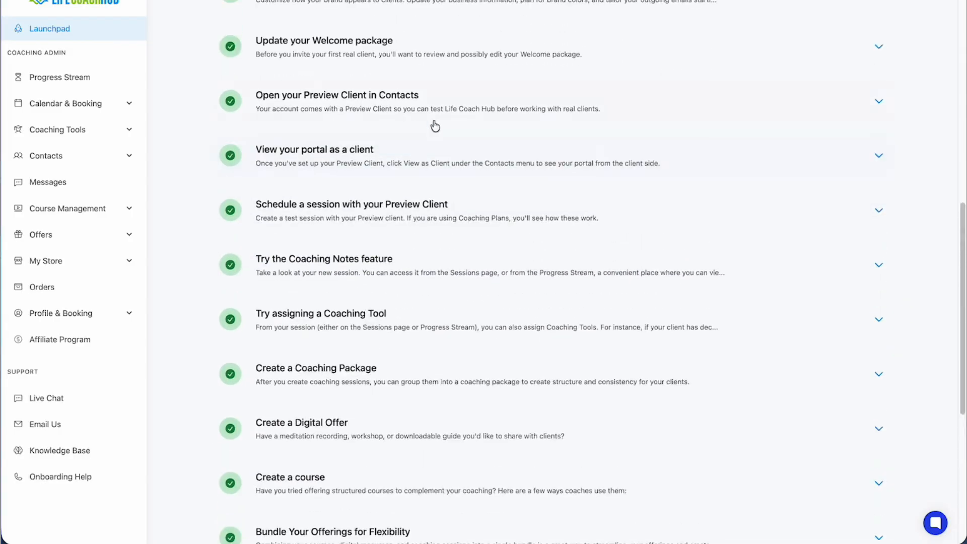
click(324, 157)
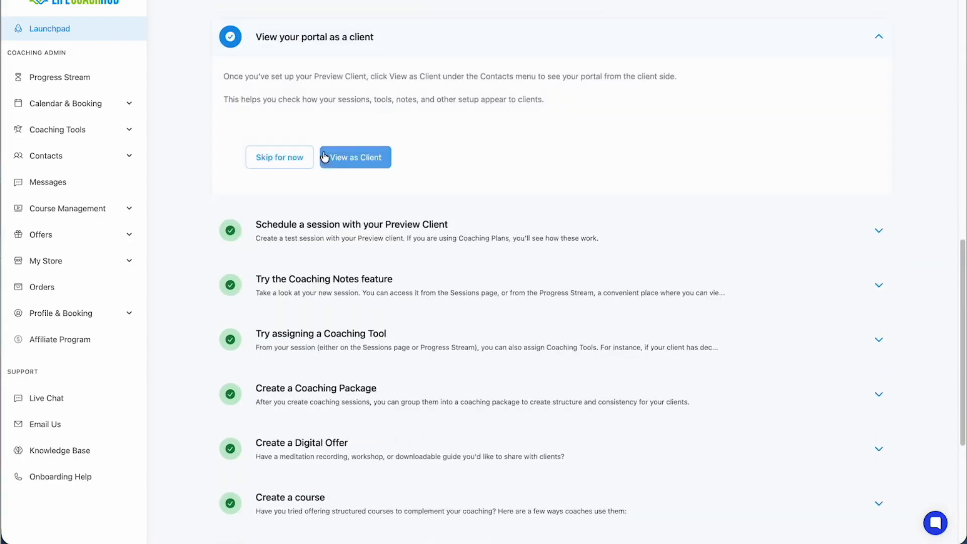
click(281, 216)
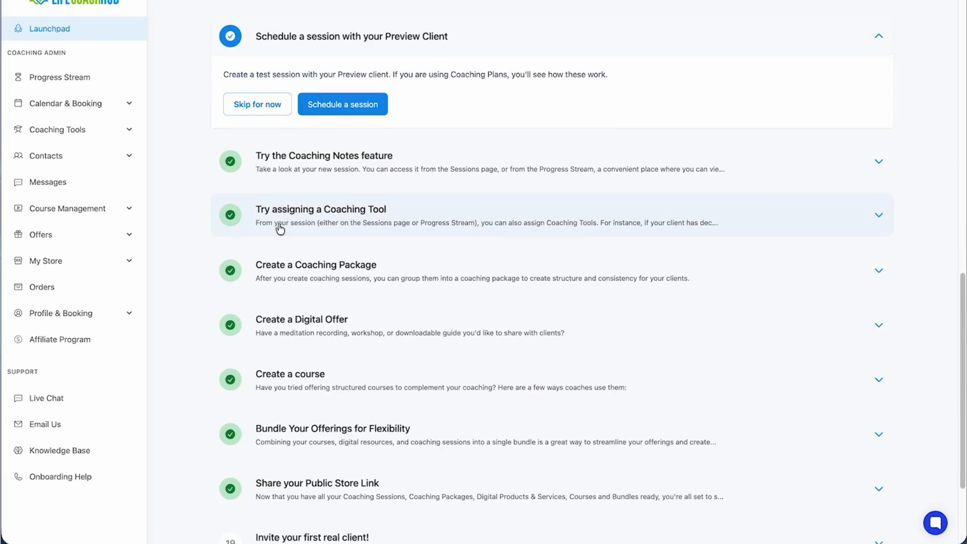
click(340, 107)
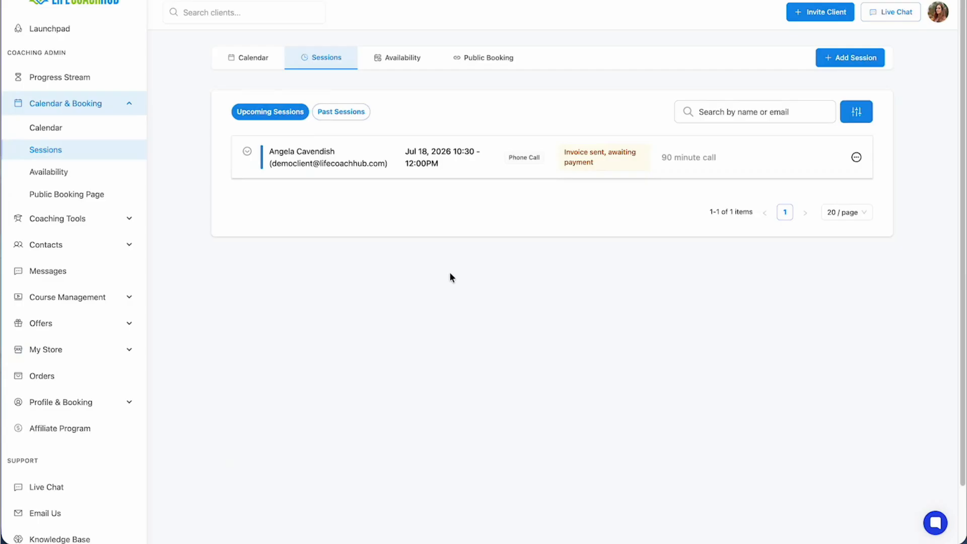
Look through the May and June 2026 months of the coaching calendar, and return to the sessions list.
click(241, 58)
scroll(213, 337, down, 2)
scroll(213, 339, up, 1)
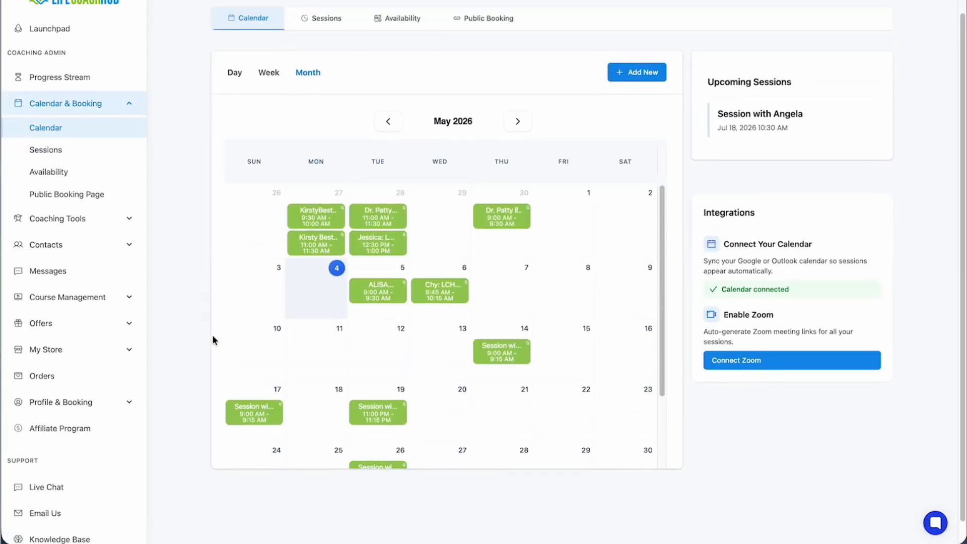
scroll(510, 330, down, 2)
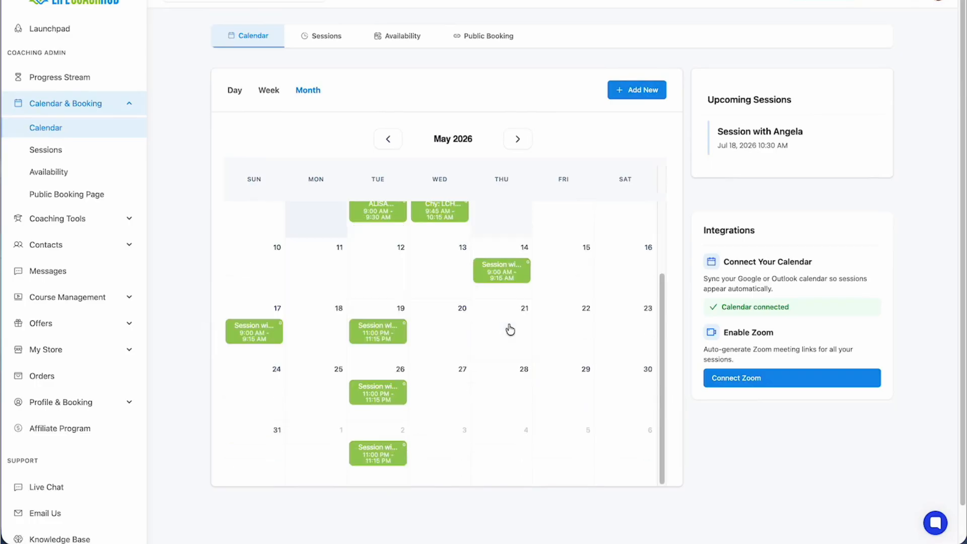
click(519, 141)
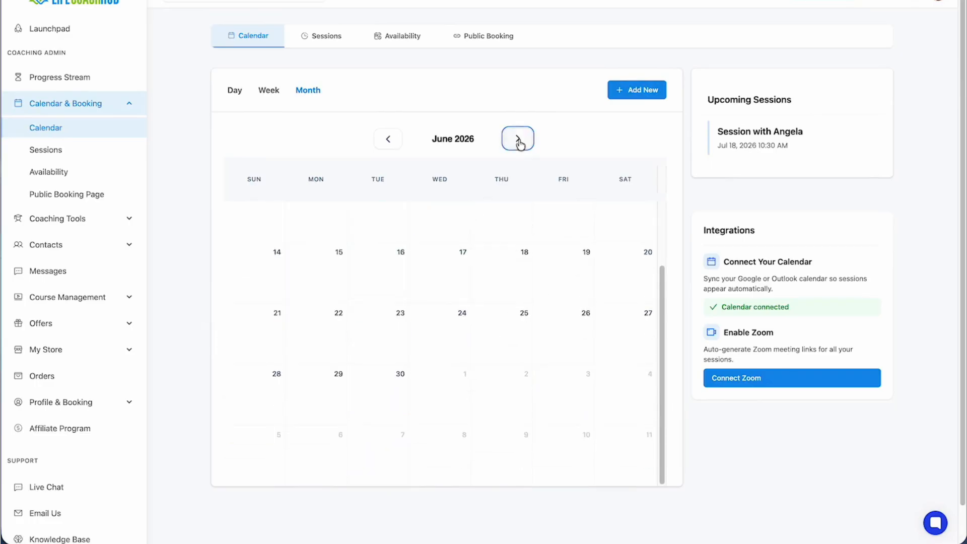
click(386, 141)
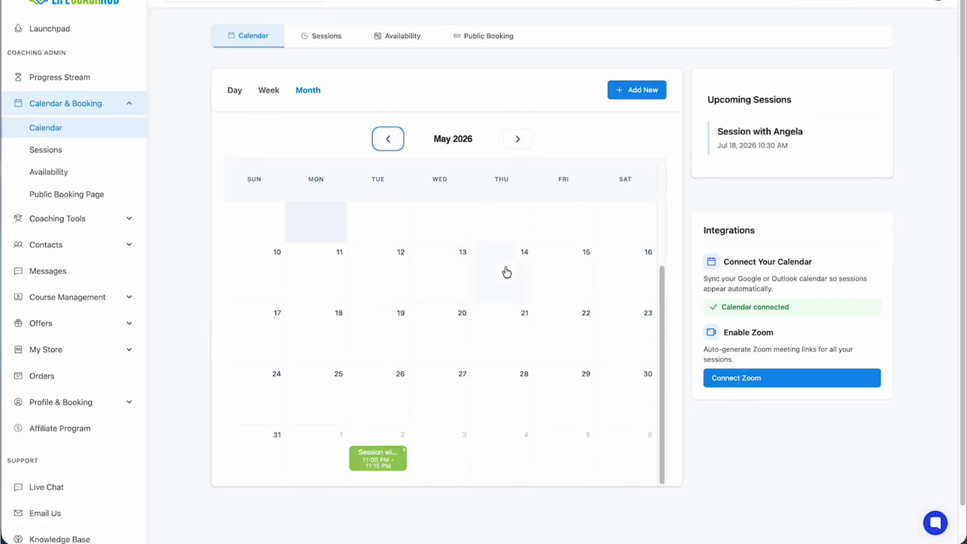
click(519, 140)
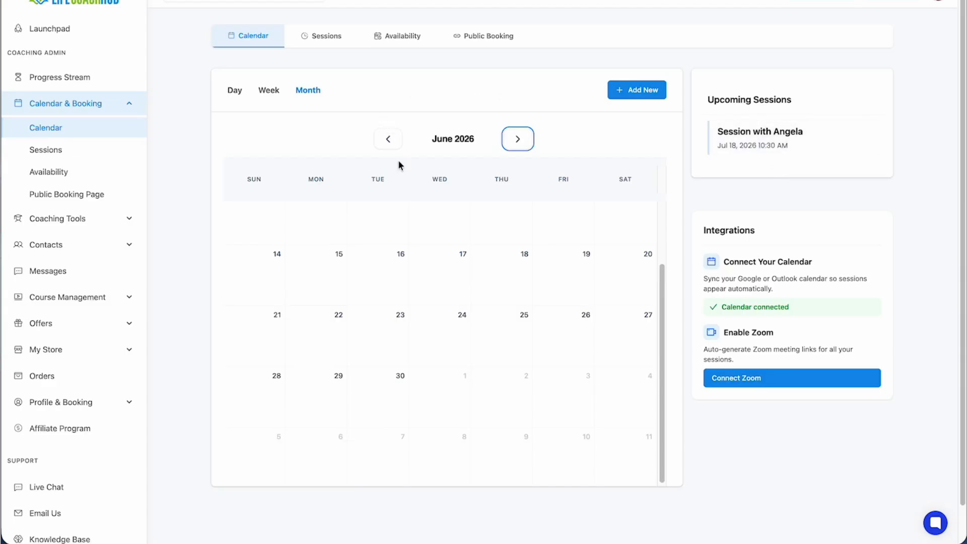
click(317, 38)
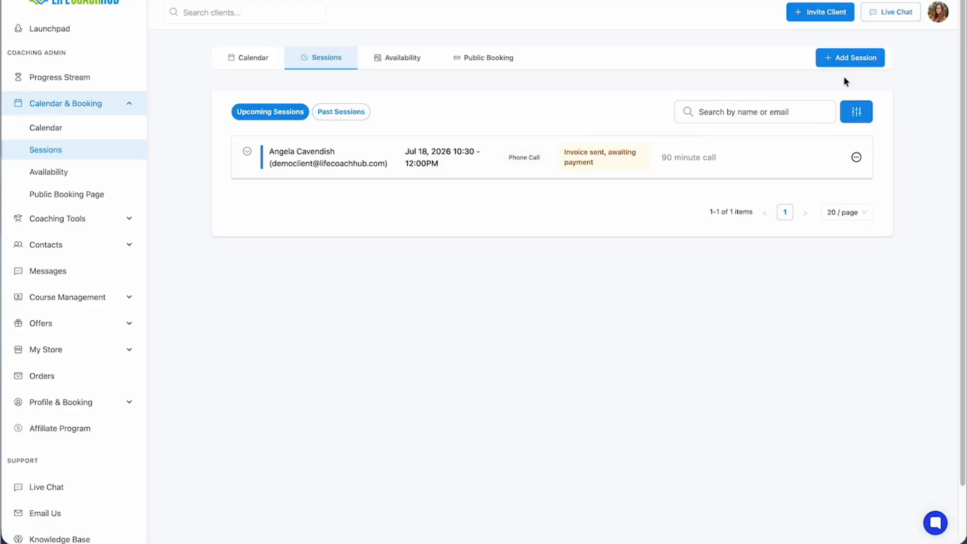
Start creating a new session and select the Preview Client as the person it will be with.
click(857, 57)
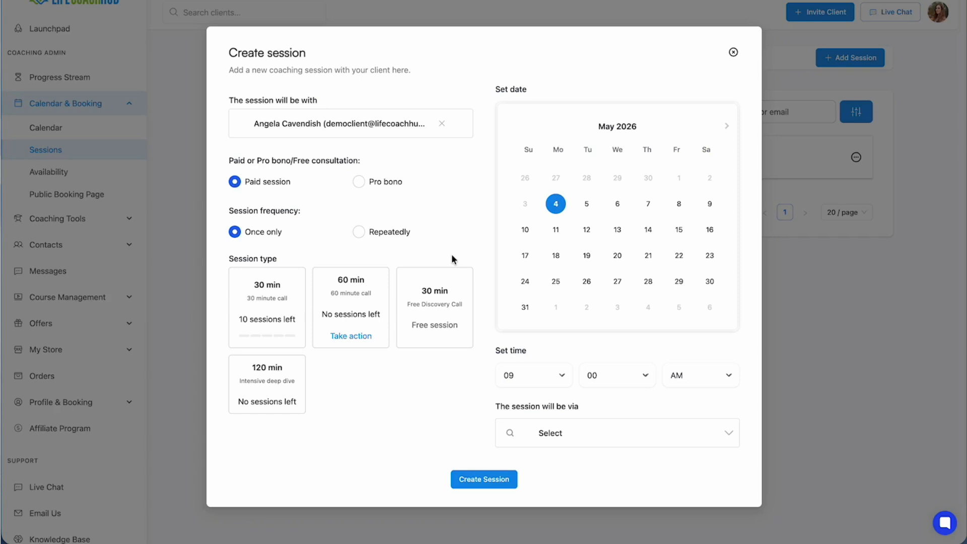
click(401, 126)
click(357, 180)
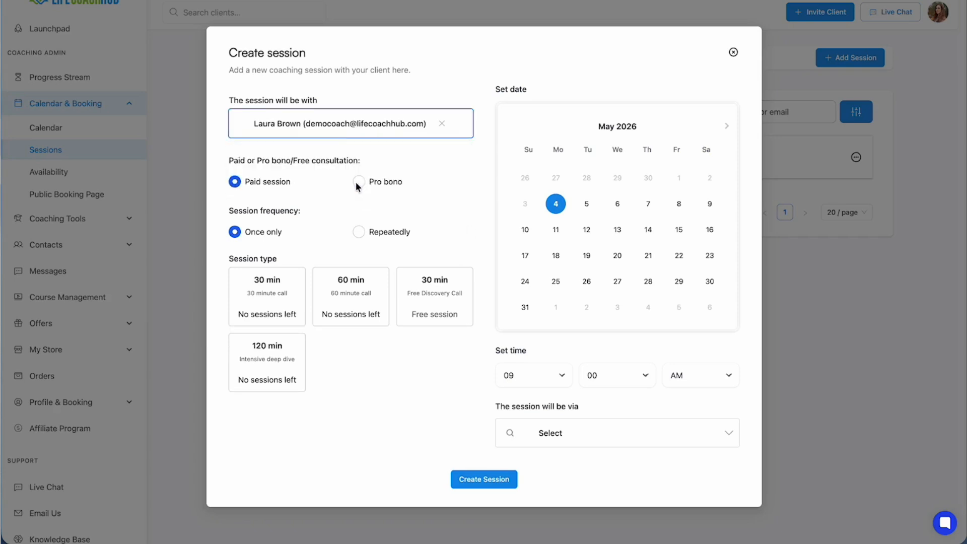
click(341, 129)
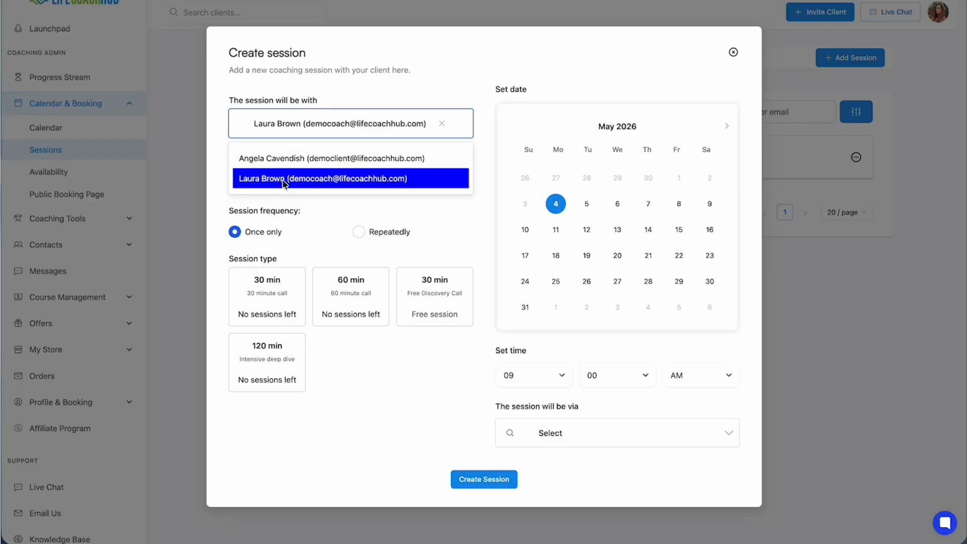
click(431, 65)
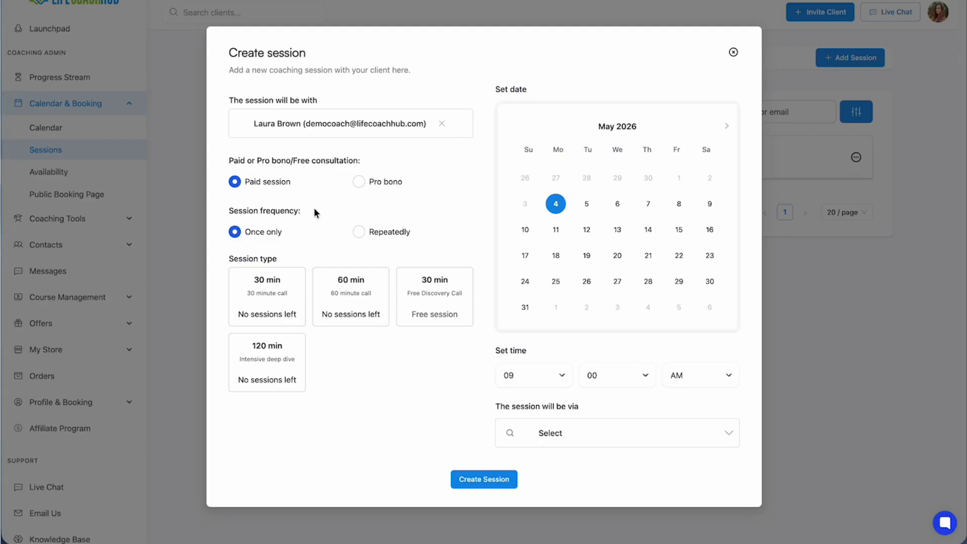
Compare the Pro bono option with Paid session, keep it paid, and choose the 60 minute call as the session type.
click(359, 182)
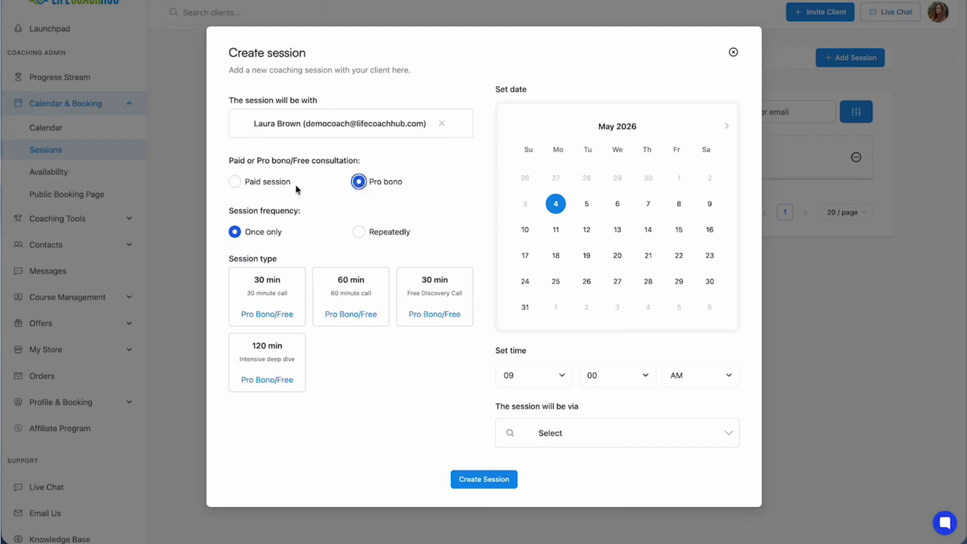
click(236, 183)
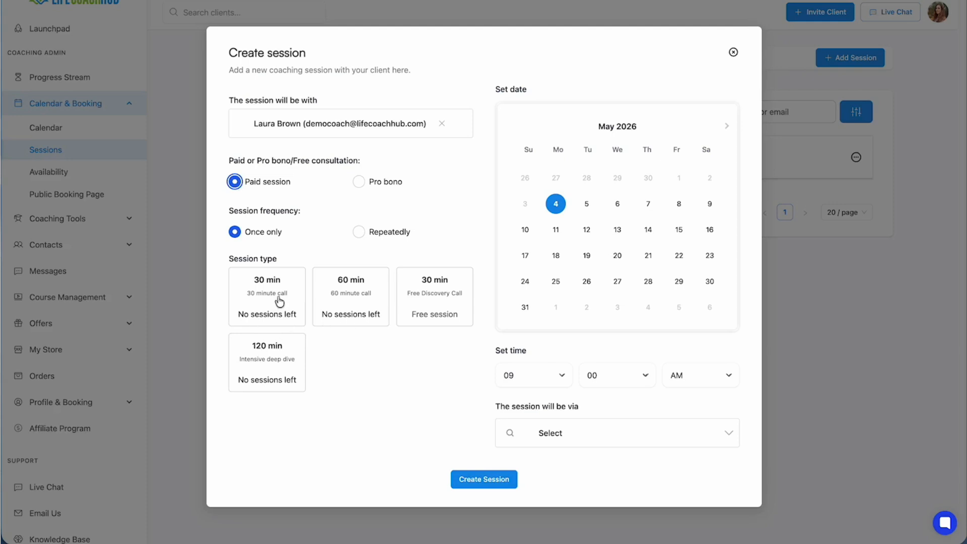
click(349, 291)
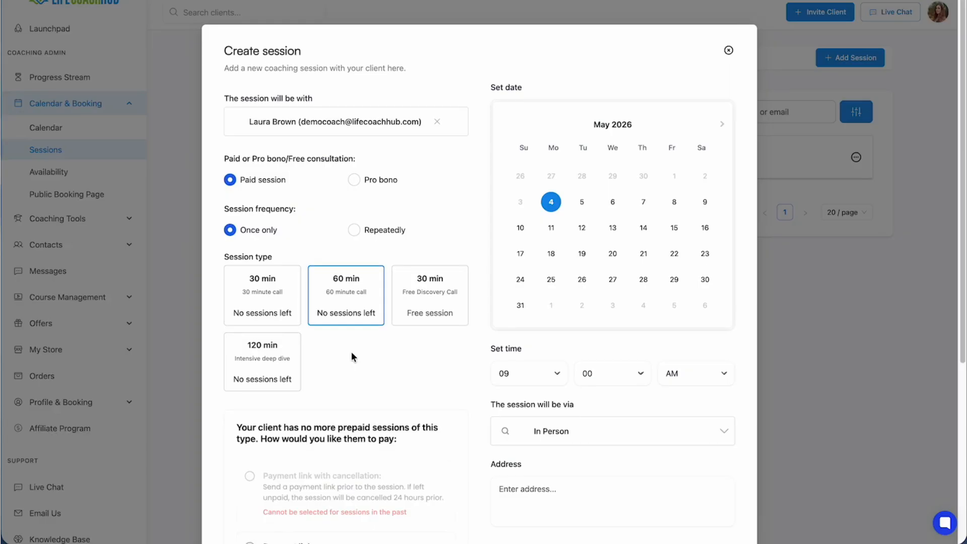
Set the session's date to May 7, 2026 and its start time to 11:00 AM.
scroll(351, 355, down, 3)
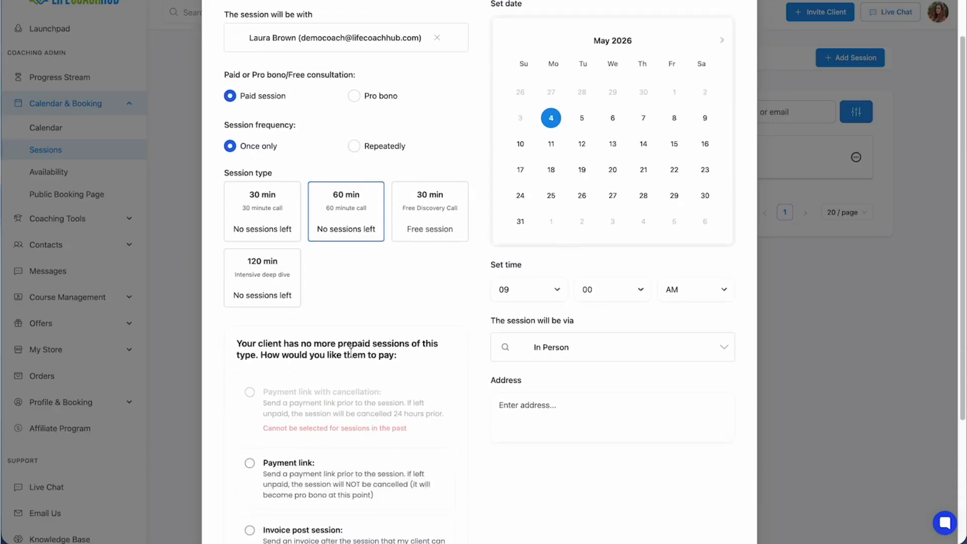
click(644, 120)
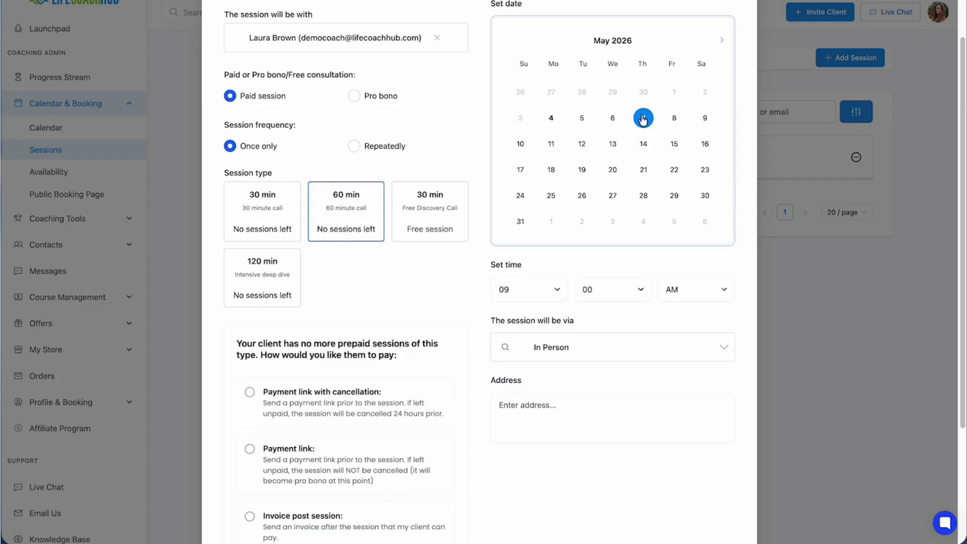
click(528, 292)
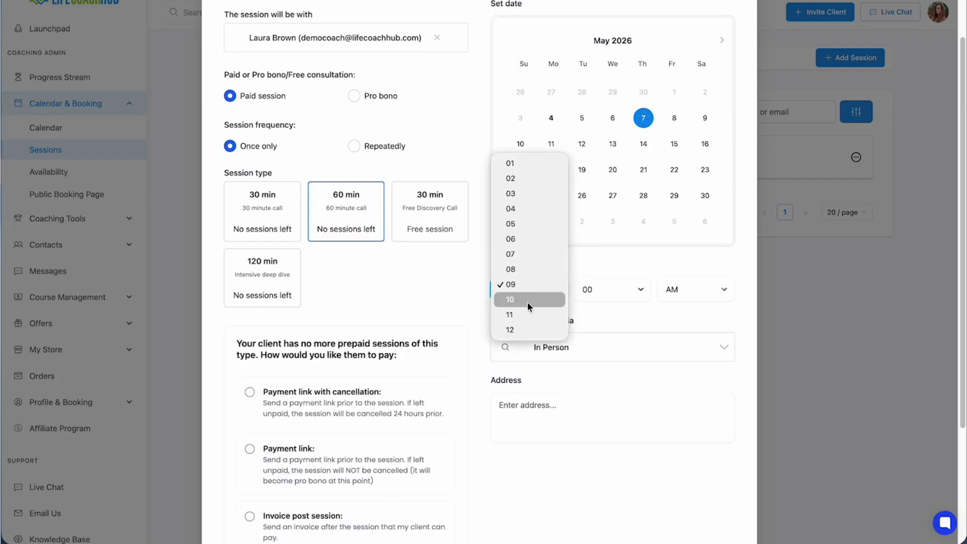
click(525, 315)
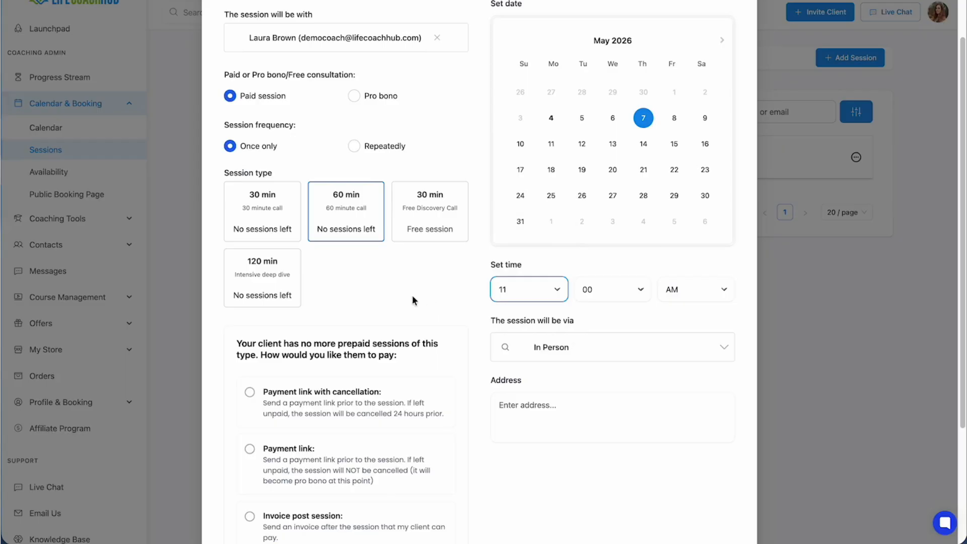
Review the available meeting methods, leaving In Person selected, and read the payment options for a client without prepaid sessions.
scroll(412, 295, down, 3)
click(596, 206)
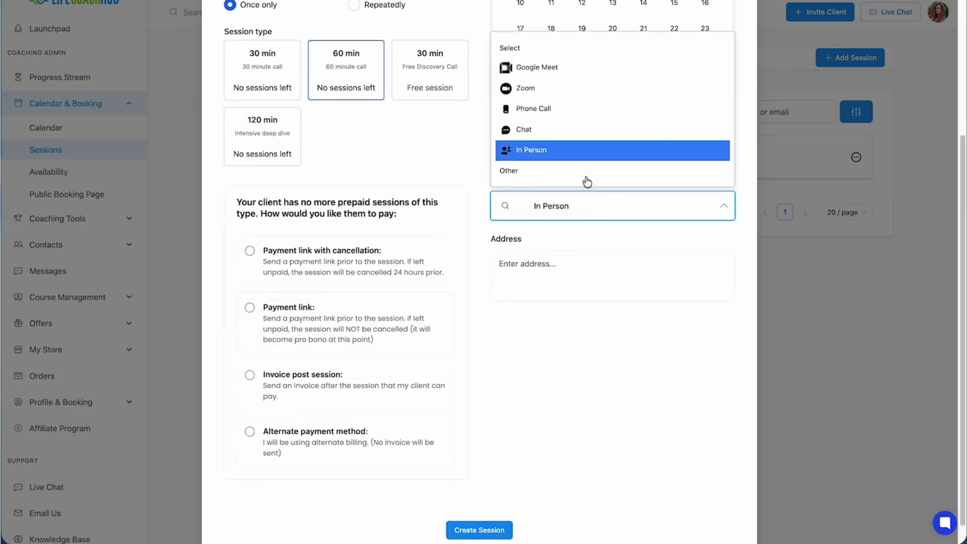
click(437, 149)
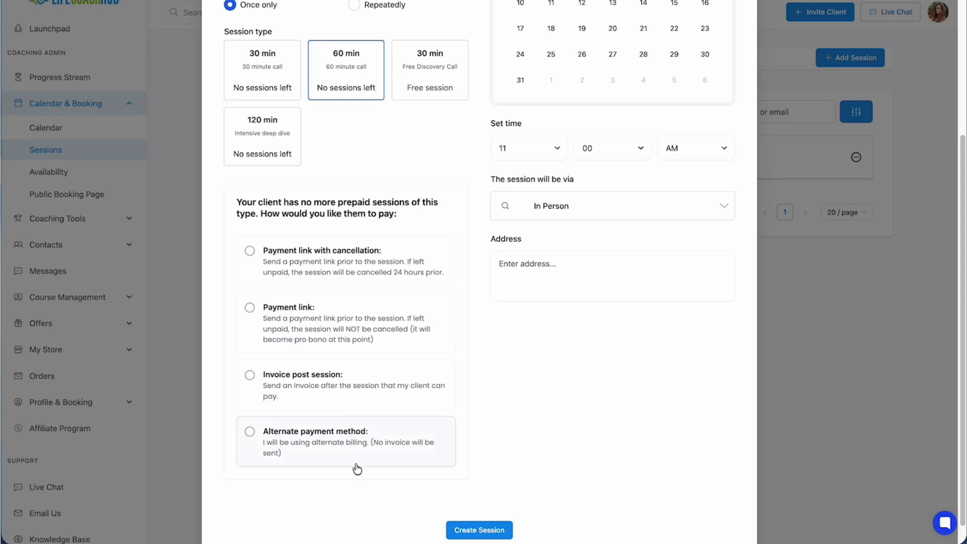
scroll(406, 343, up, 4)
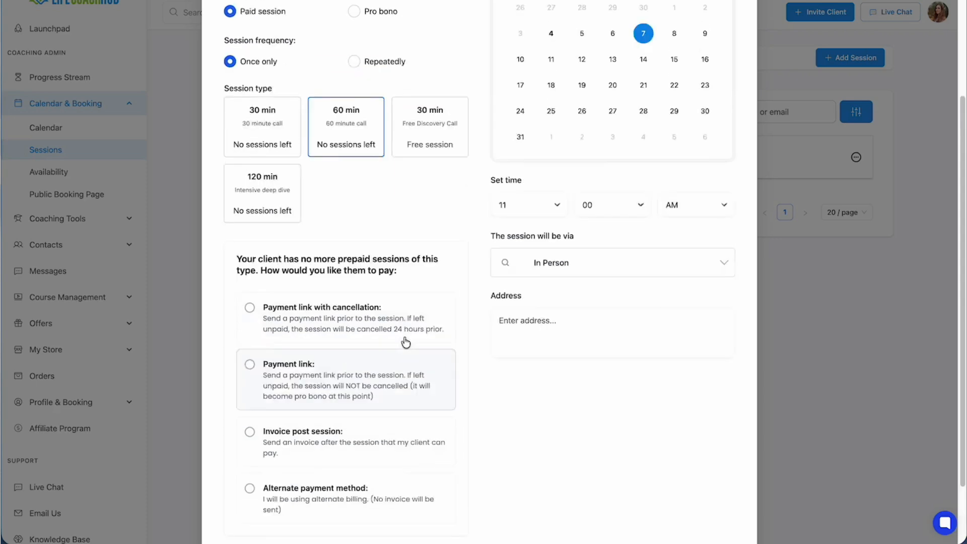
Change the session to Pro bono and create it, agreeing to schedule it outside the set availability.
click(355, 60)
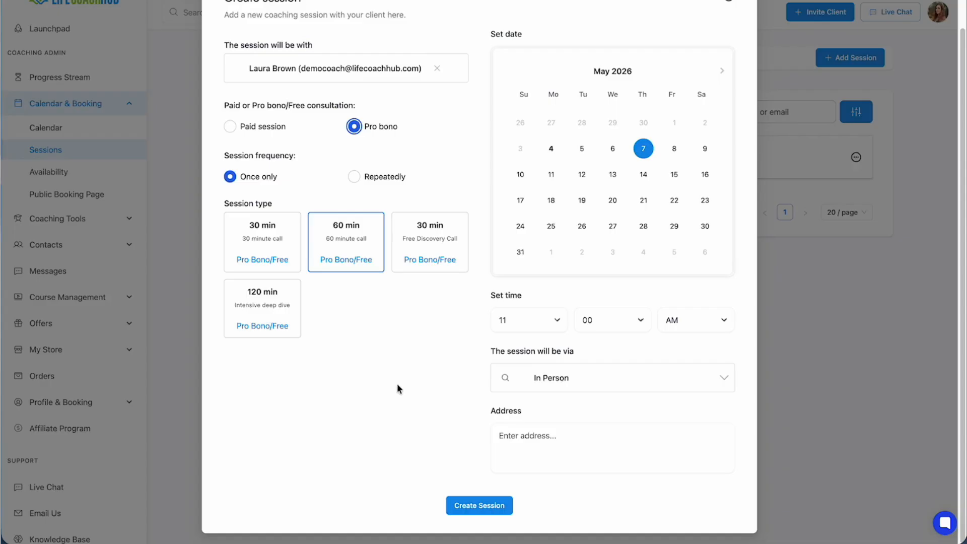
scroll(397, 385, up, 1)
scroll(397, 385, down, 1)
click(476, 508)
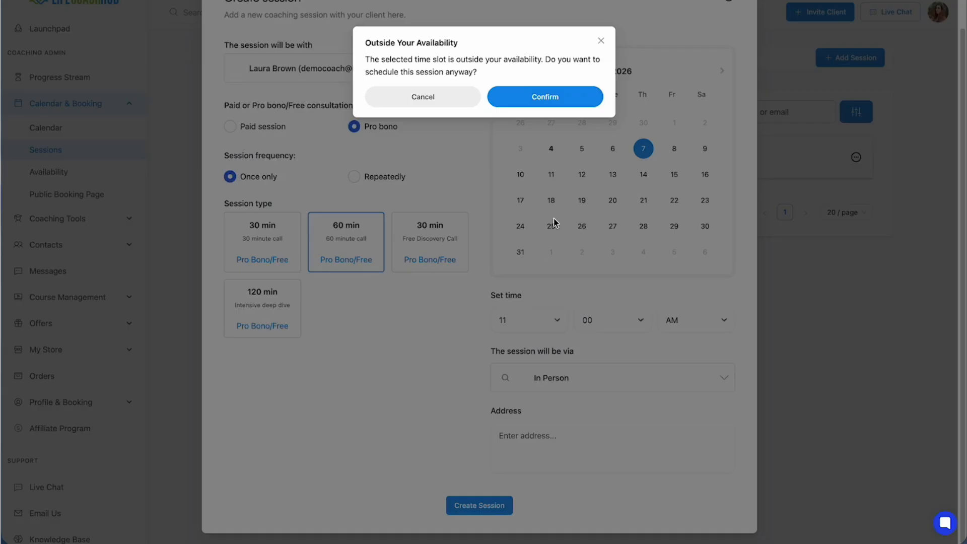
click(540, 98)
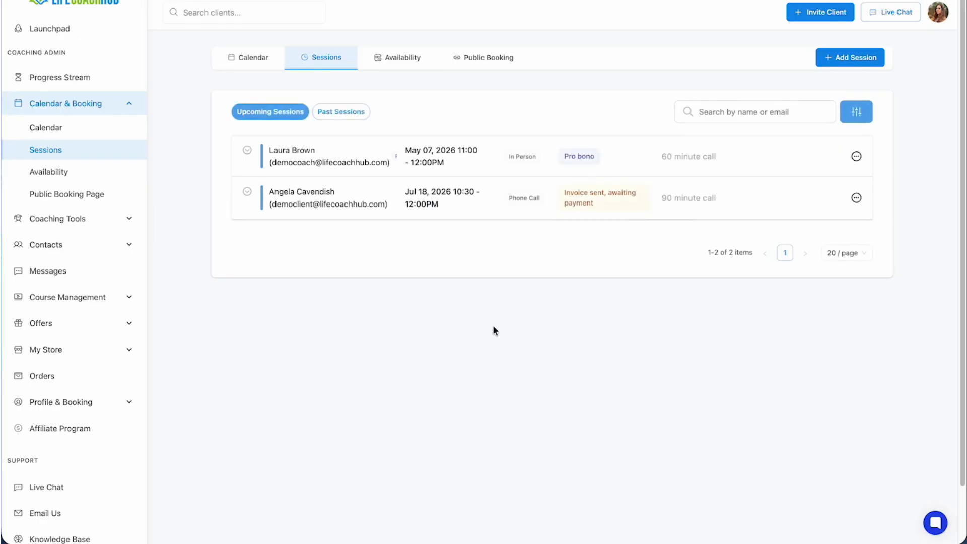
Switch the sessions list to past sessions and expand the February 22, 2025 session.
click(341, 160)
click(341, 160)
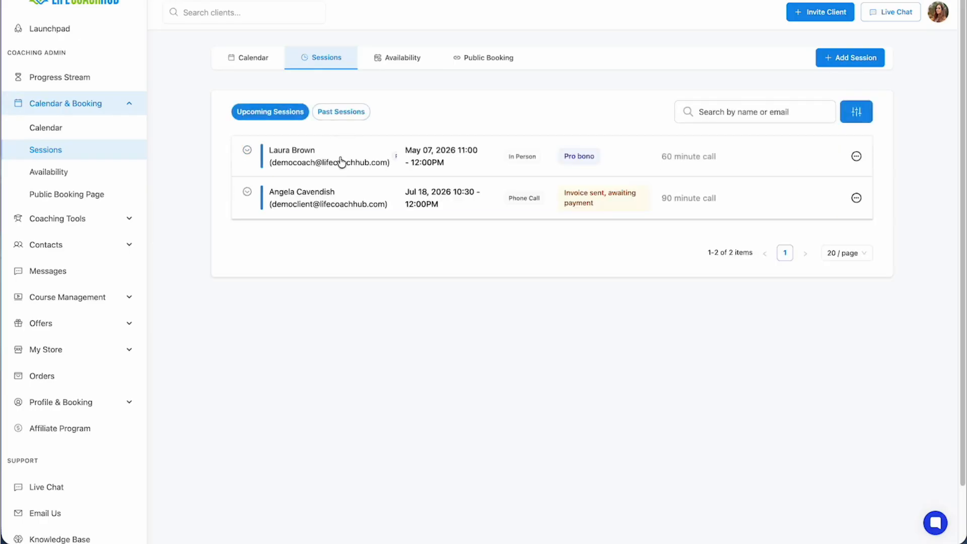
click(340, 112)
scroll(366, 277, down, 1)
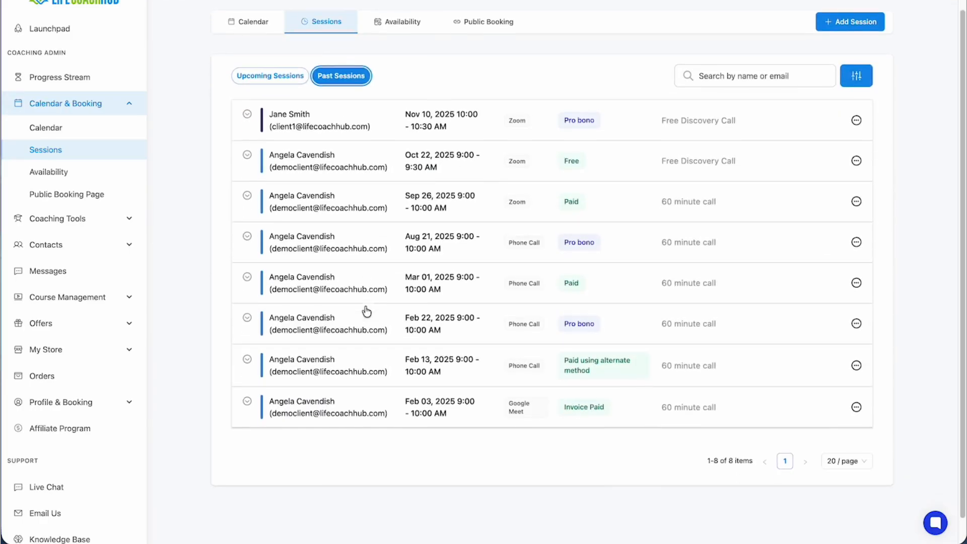
click(346, 318)
scroll(346, 318, down, 3)
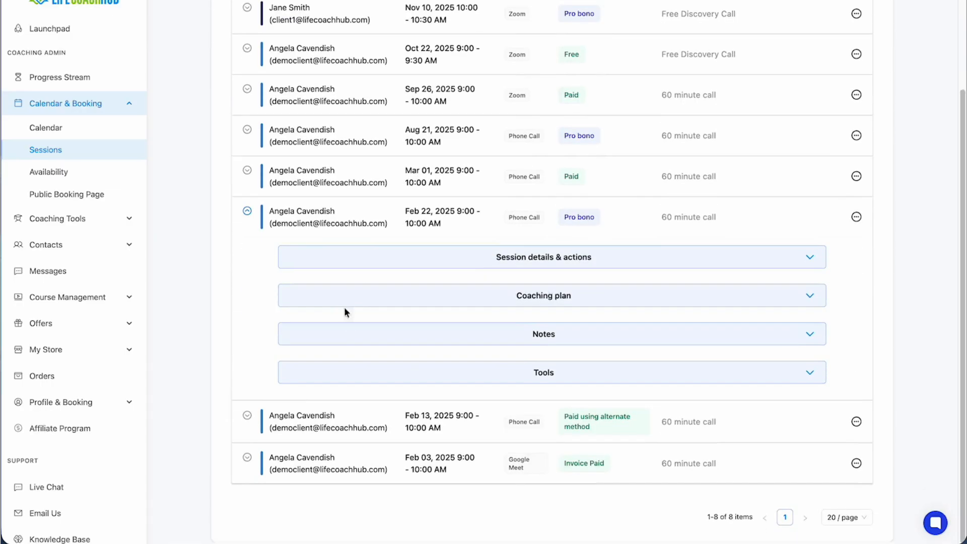
Open the session details and actions of the February 22, 2025 session and read its meeting type, payment and available actions.
click(347, 270)
click(347, 271)
scroll(602, 125, up, 3)
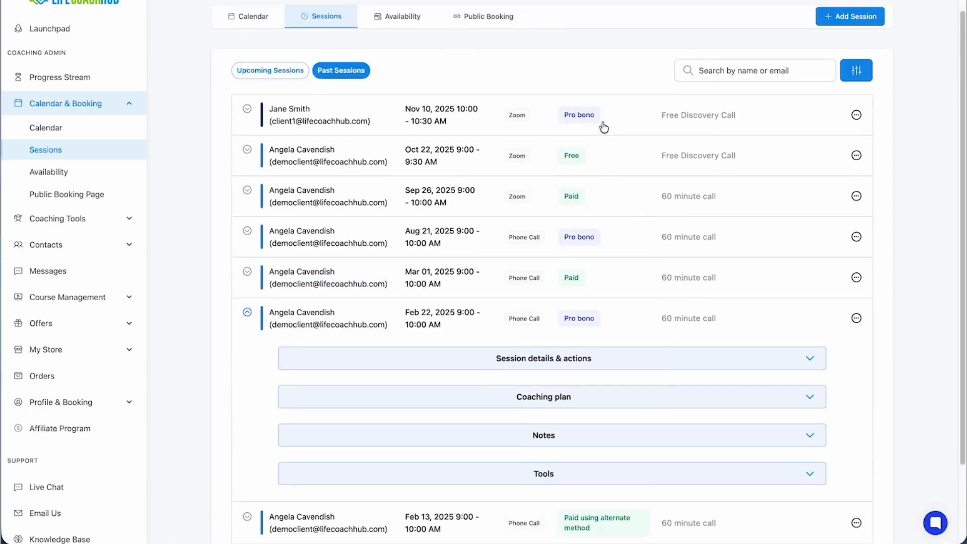
scroll(577, 331, down, 2)
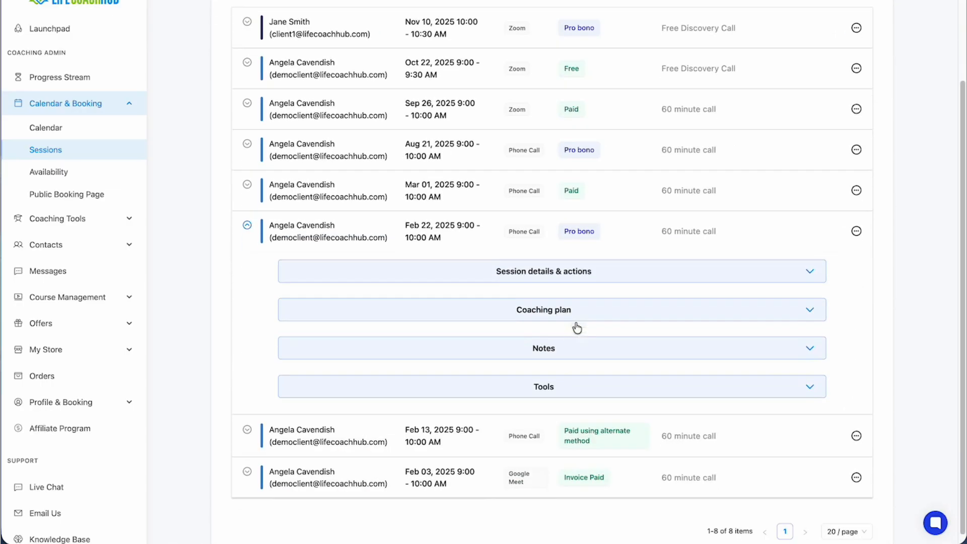
click(565, 241)
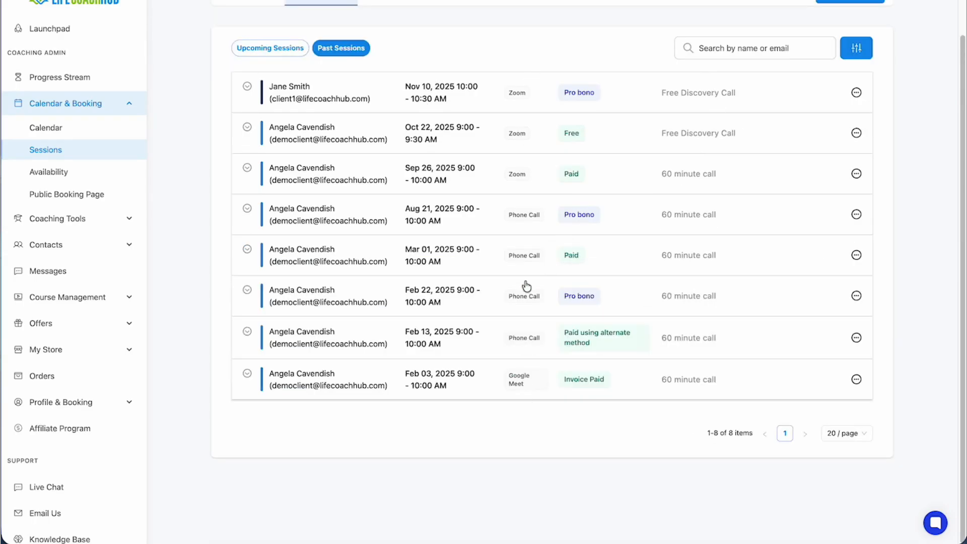
click(514, 291)
scroll(507, 294, down, 1)
click(438, 281)
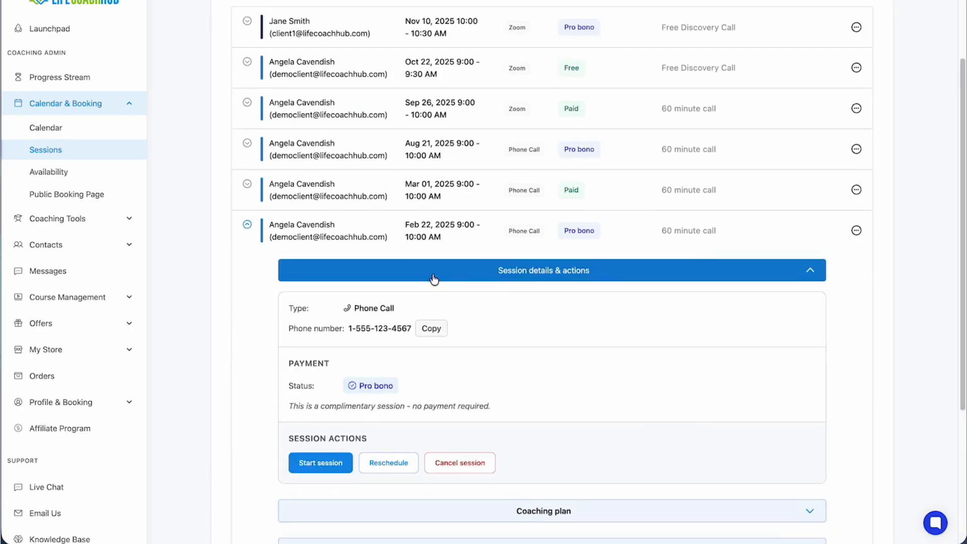
scroll(433, 266, down, 3)
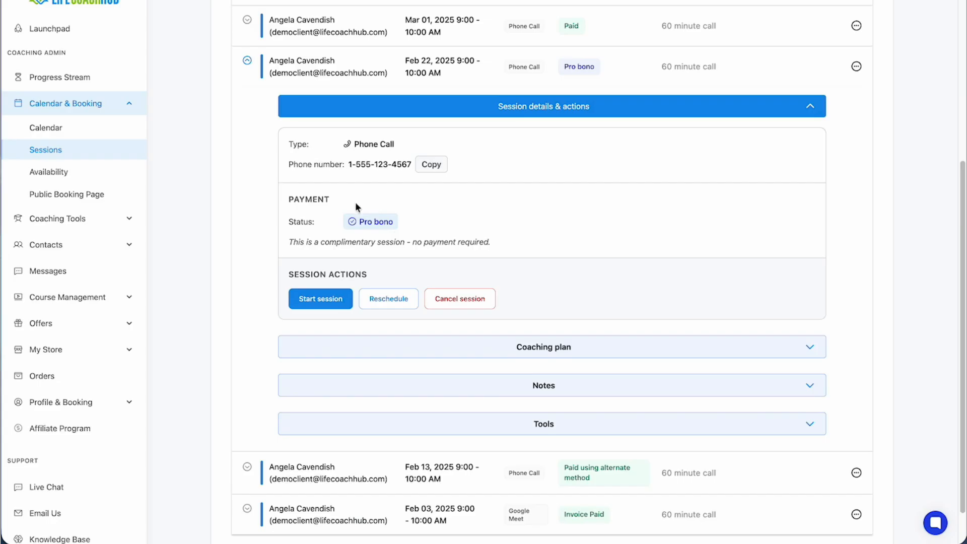
scroll(358, 219, up, 1)
Expand the March 1, 2025 session's details and examine its payment method, product and session actions.
click(422, 27)
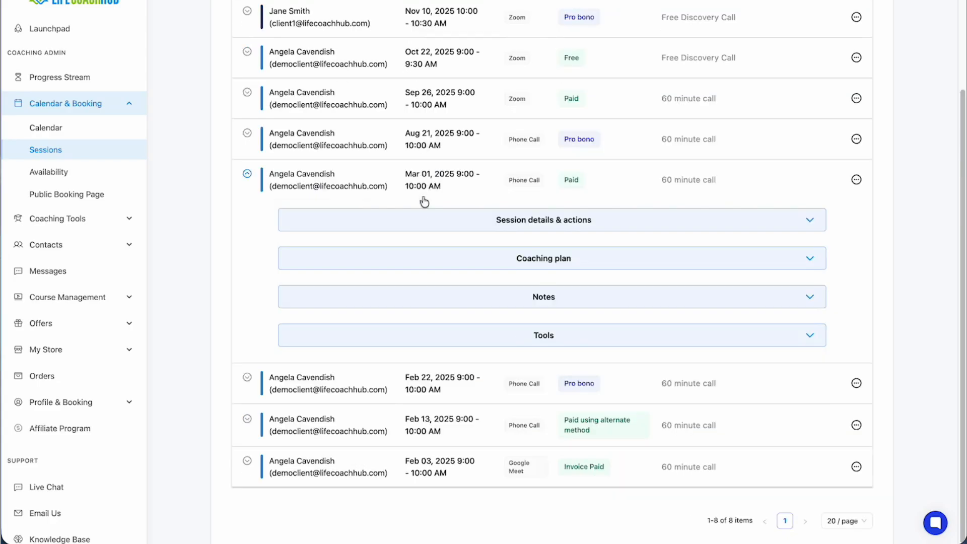
click(424, 219)
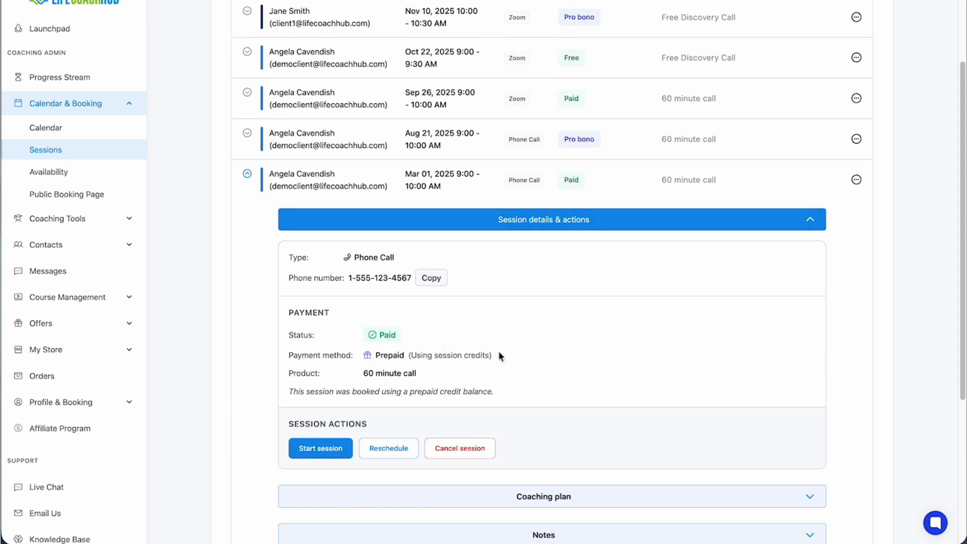
drag(498, 352, 412, 354)
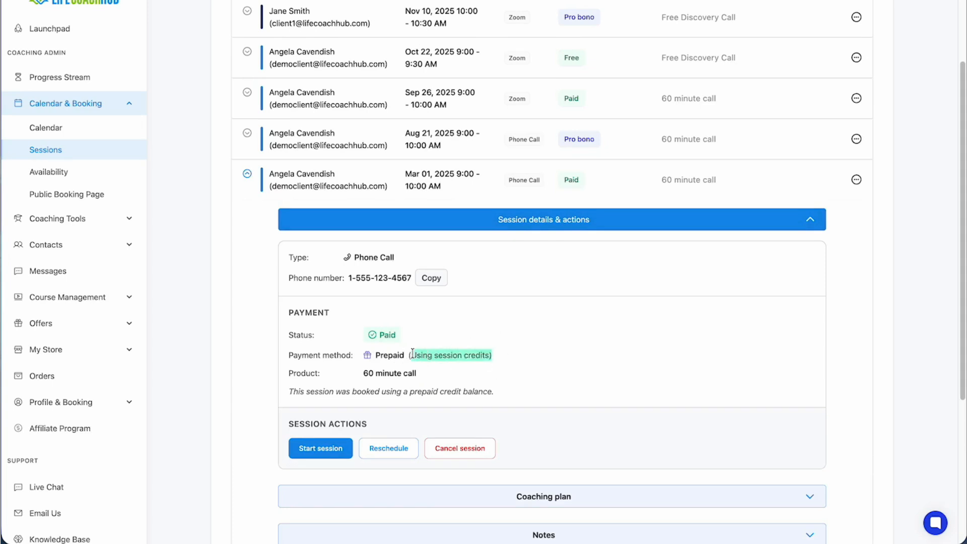
click(448, 357)
scroll(448, 357, down, 1)
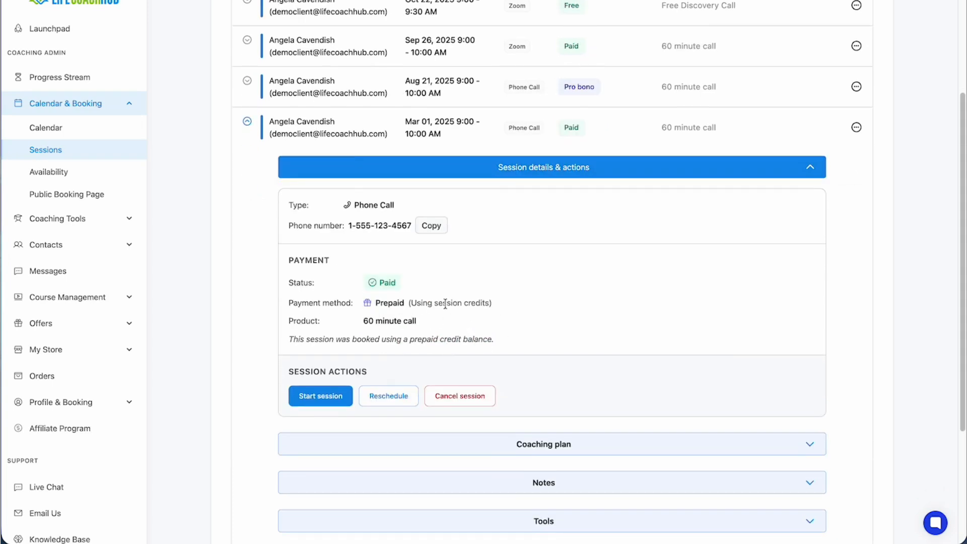
scroll(445, 303, down, 1)
drag(362, 253, 428, 249)
click(428, 249)
scroll(428, 249, down, 1)
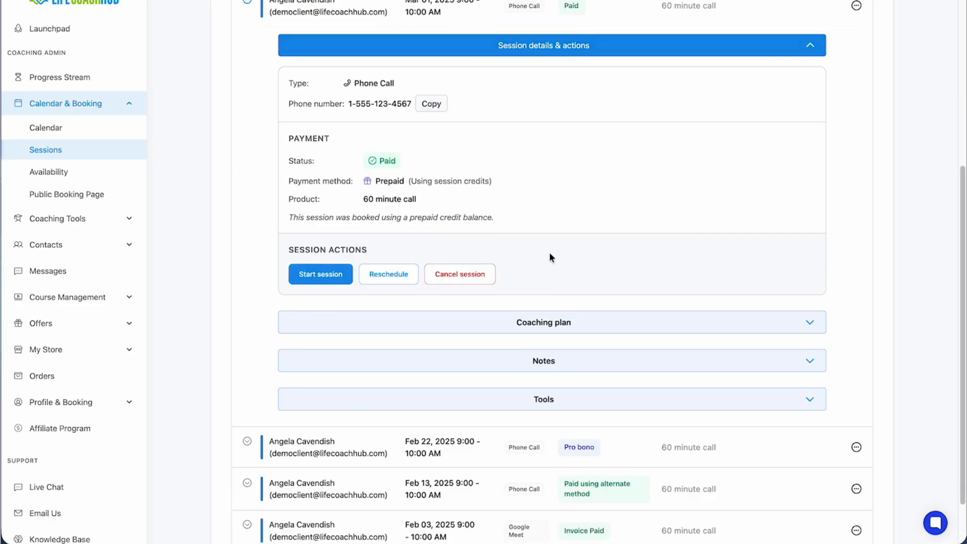
Open the coaching plan of the March 1, 2025 session and read the client's answers and the comment below.
click(577, 44)
click(538, 272)
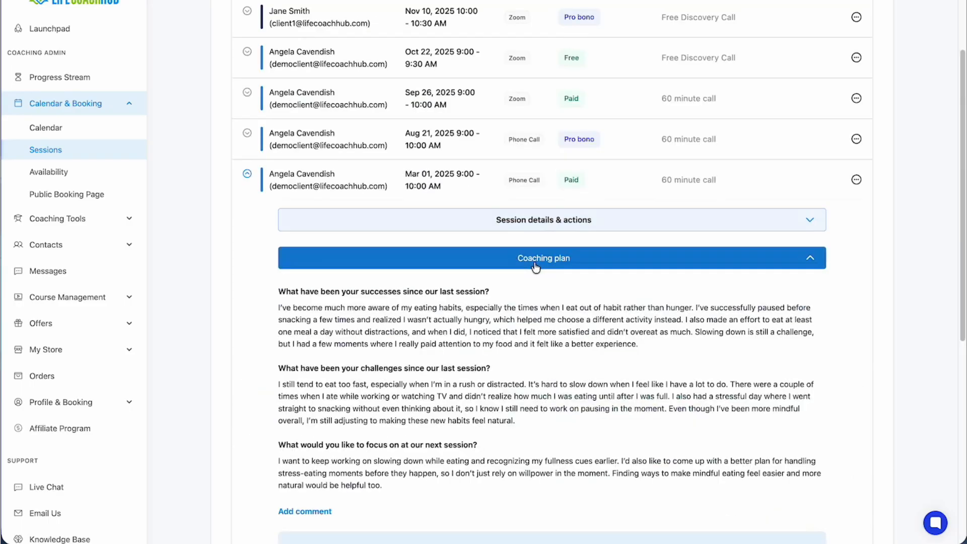
scroll(535, 267, down, 4)
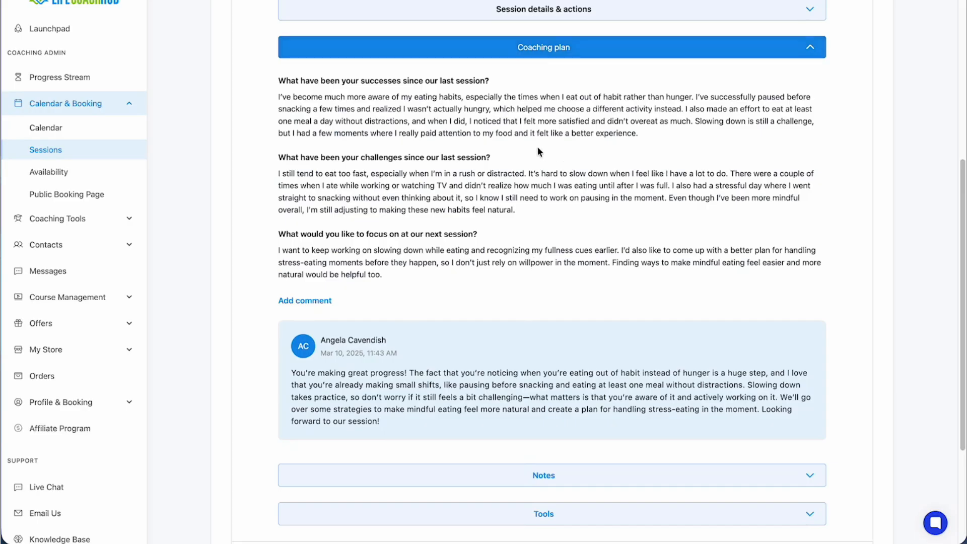
scroll(508, 232, down, 3)
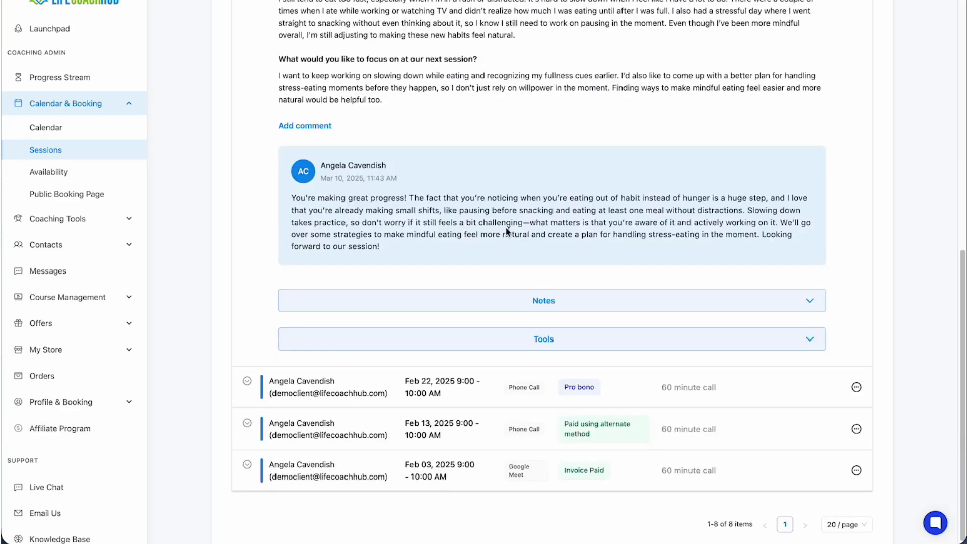
Open the March 1, 2025 session's notes and shrink the note editor to bring the saved note closer.
click(452, 309)
scroll(520, 192, down, 10)
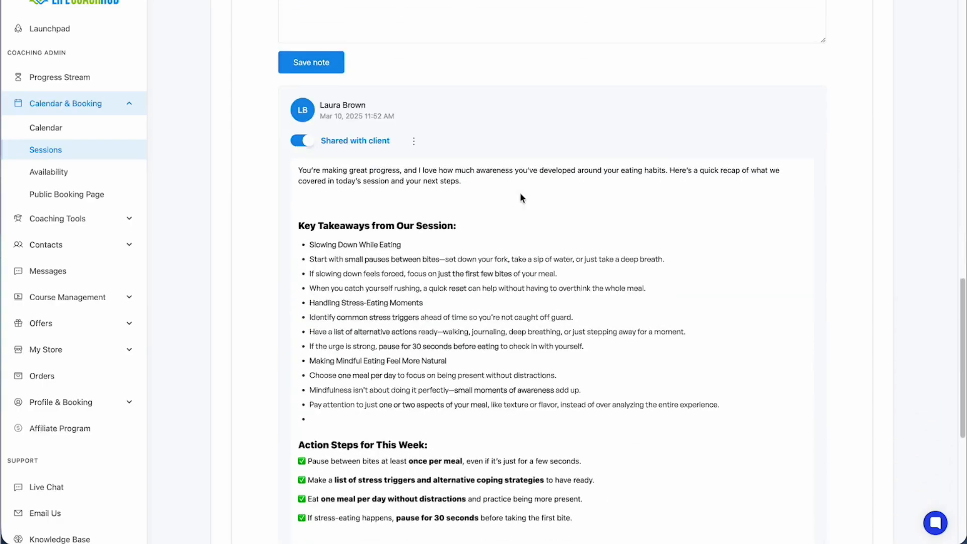
scroll(521, 197, up, 5)
drag(821, 308, 811, 56)
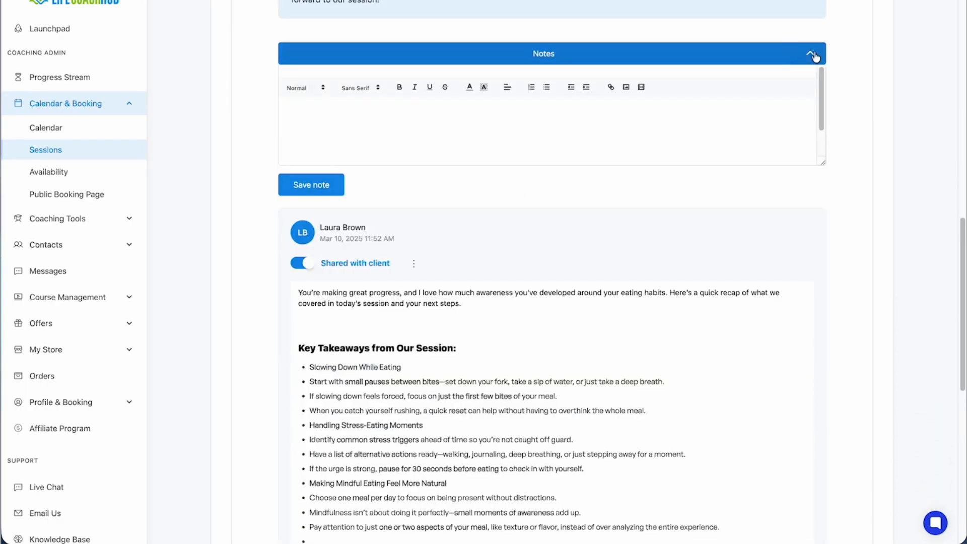
drag(821, 166, 801, 397)
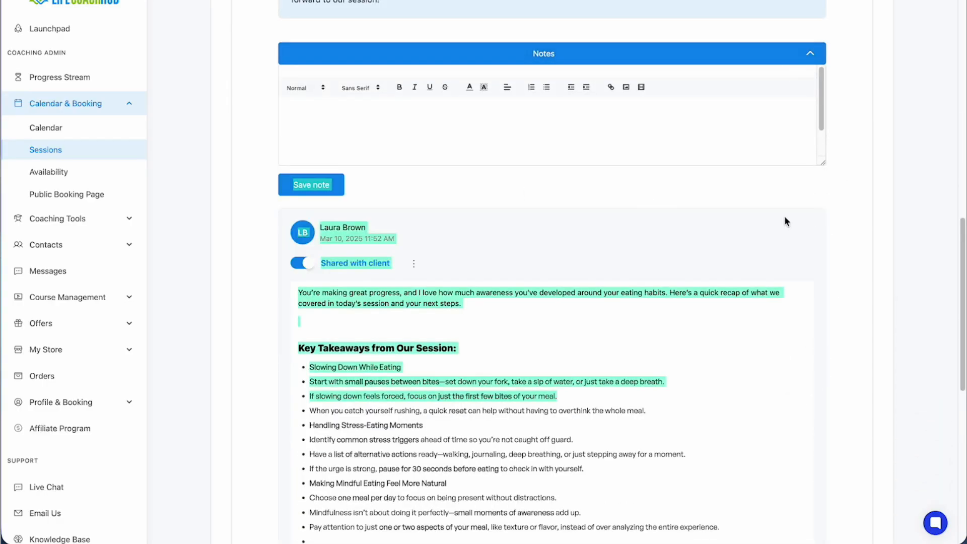
click(753, 155)
Read through the saved session note, including its client-sharing switch, action steps and comment option.
scroll(668, 414, down, 8)
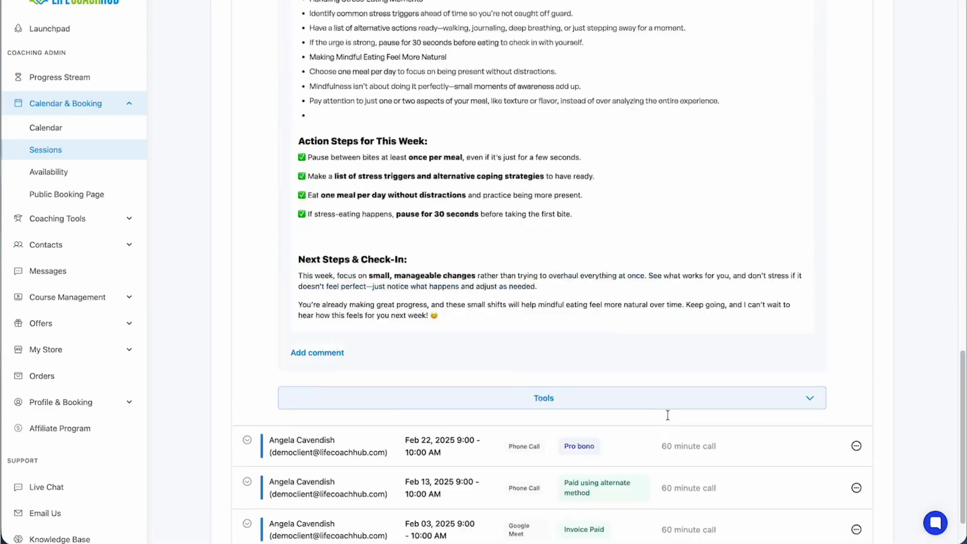
scroll(667, 415, up, 6)
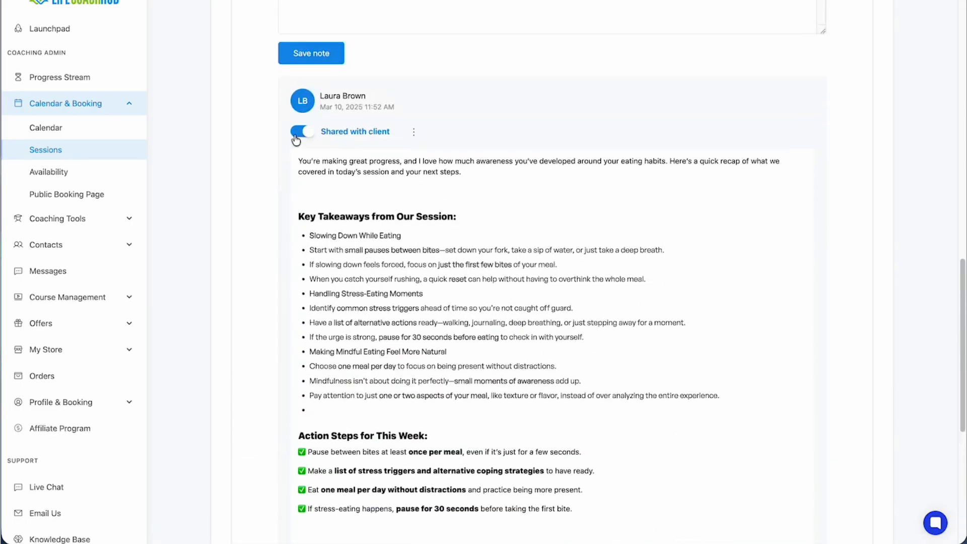
scroll(377, 342, down, 7)
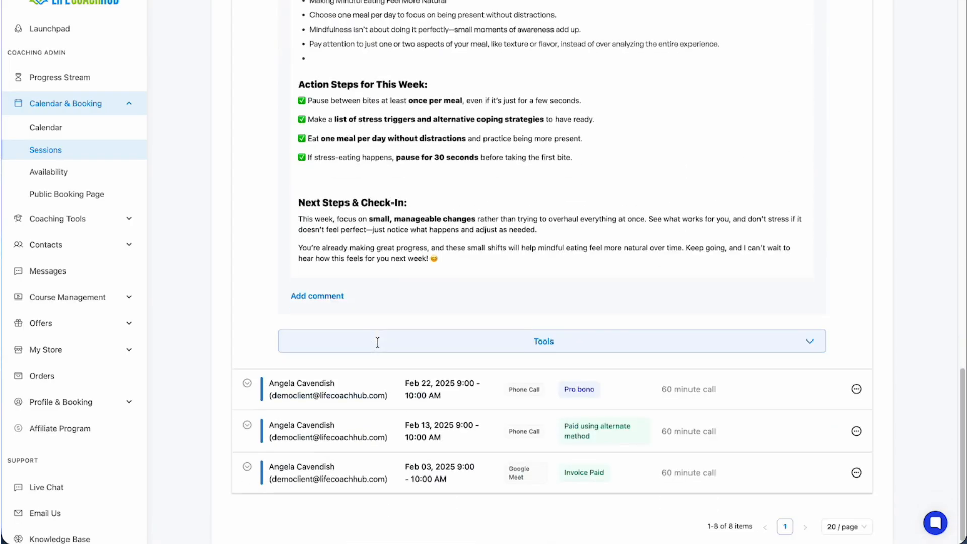
scroll(377, 343, up, 7)
scroll(377, 342, down, 7)
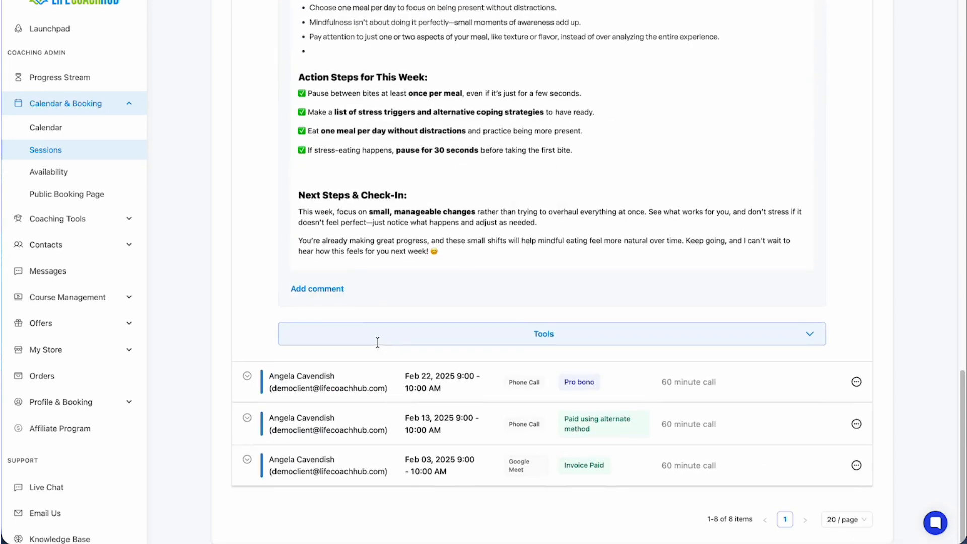
View the coaching tools section of the March 1, 2025 session, and expand the February 13, 2025 session.
click(377, 337)
scroll(390, 341, down, 2)
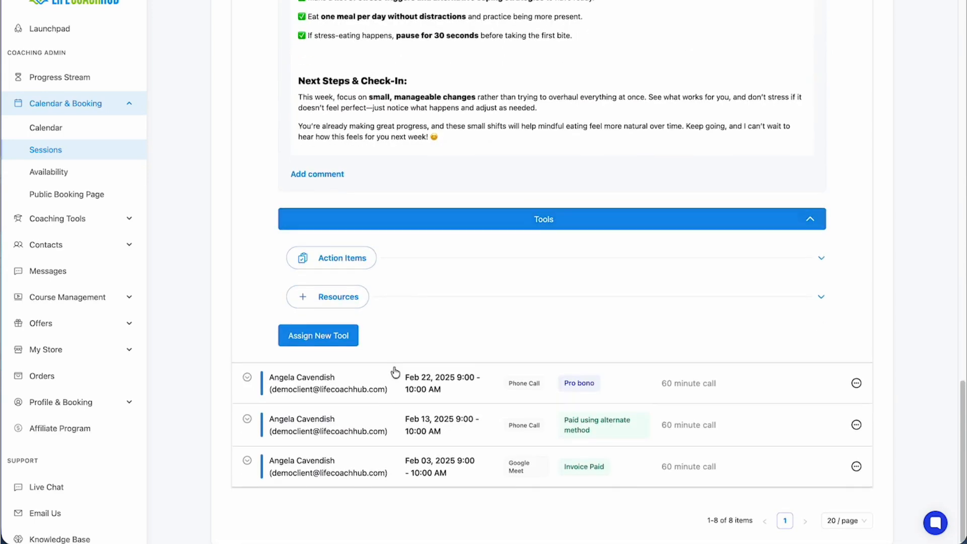
click(393, 424)
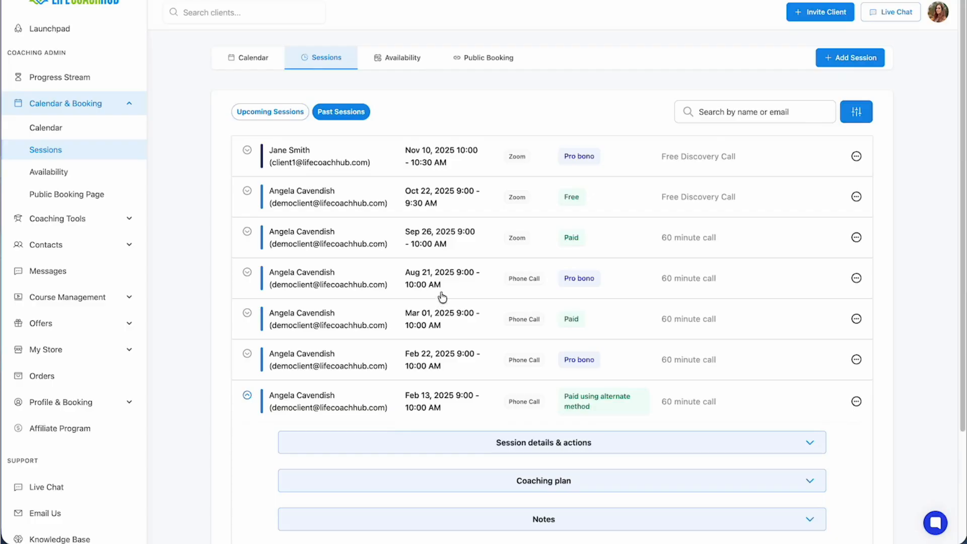
scroll(443, 296, down, 3)
scroll(442, 297, up, 3)
Return to the Launchpad, collapse the session-scheduling task and expand the "Try the Coaching Notes feature" task.
click(68, 36)
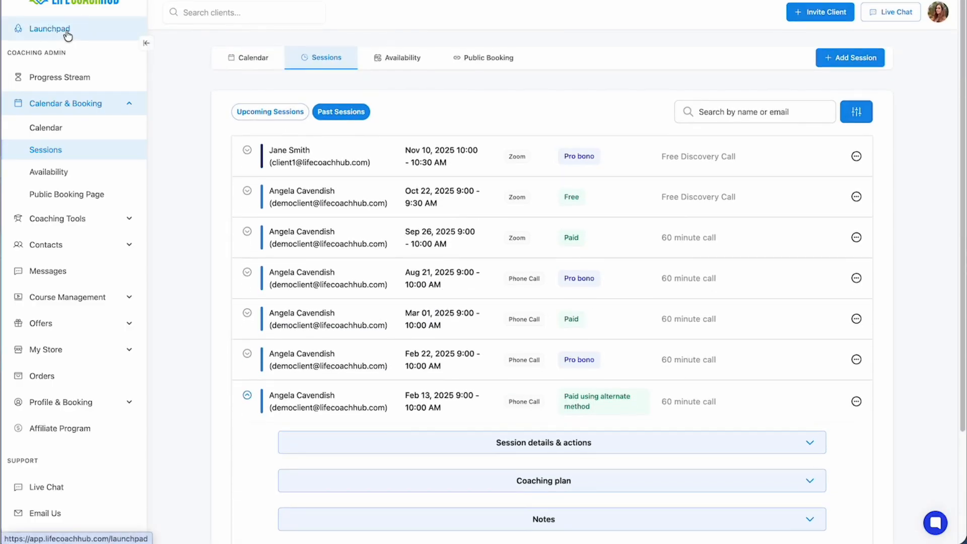
scroll(430, 337, down, 12)
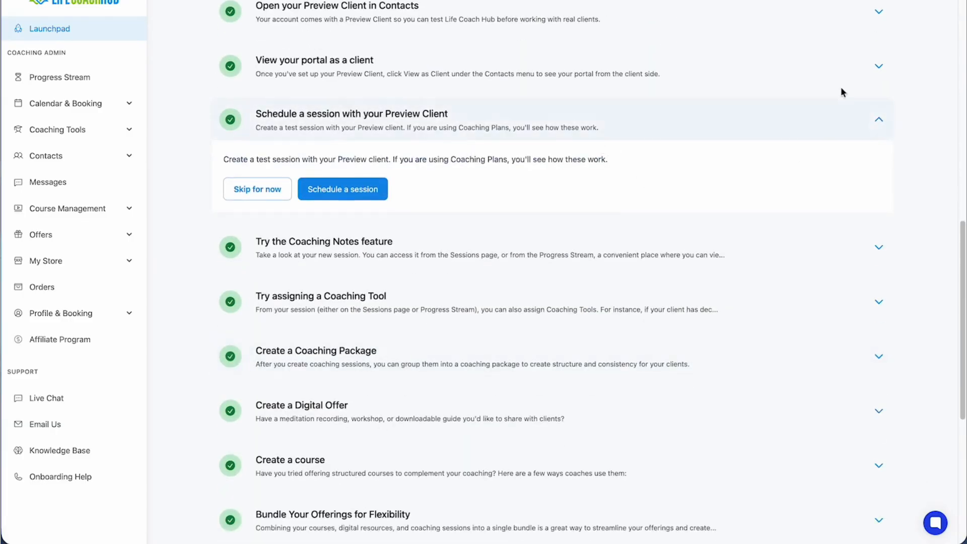
click(876, 117)
click(425, 163)
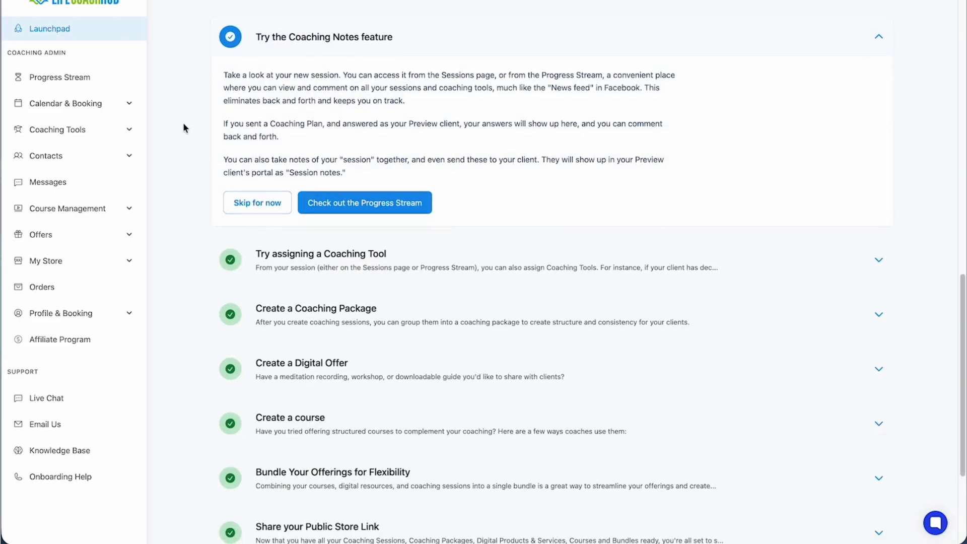
Check out the Progress Stream from the task, open the March 1, 2025 session's notes and shrink the note editor.
click(377, 201)
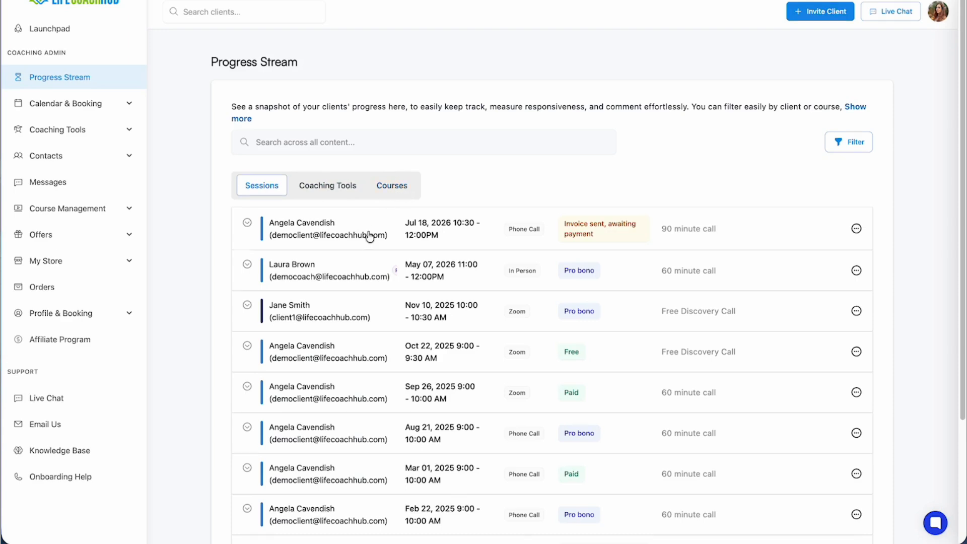
scroll(370, 234, down, 3)
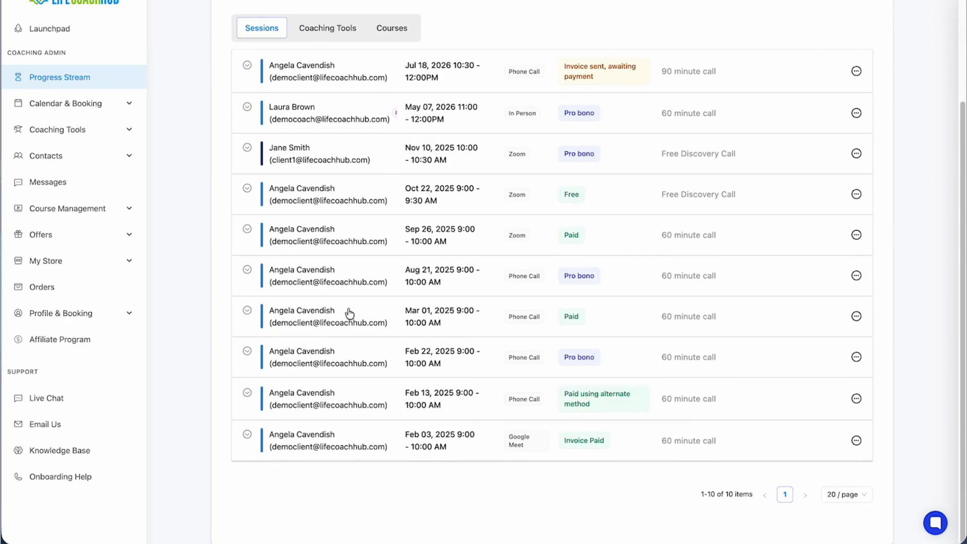
click(349, 313)
scroll(347, 313, down, 3)
click(369, 276)
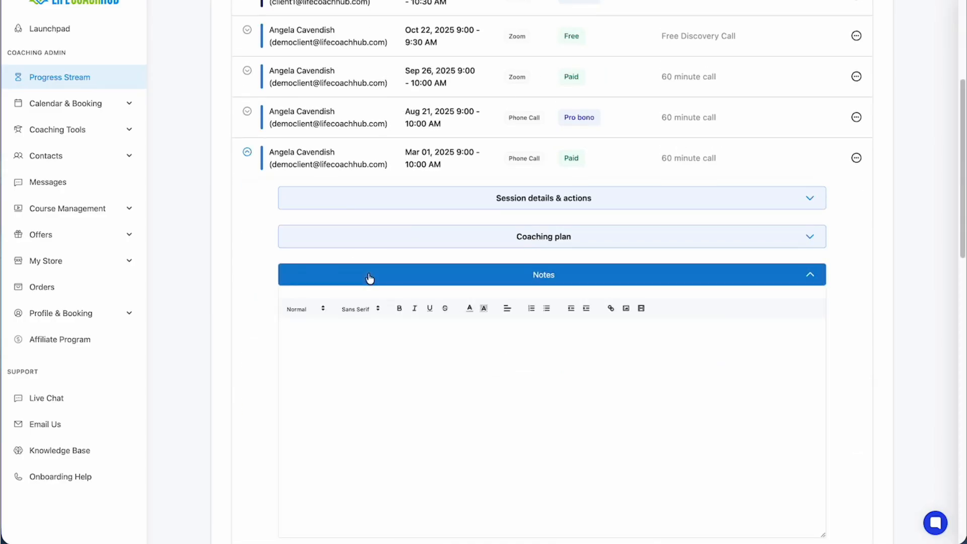
scroll(369, 277, down, 7)
scroll(584, 285, up, 4)
drag(821, 334, 803, 112)
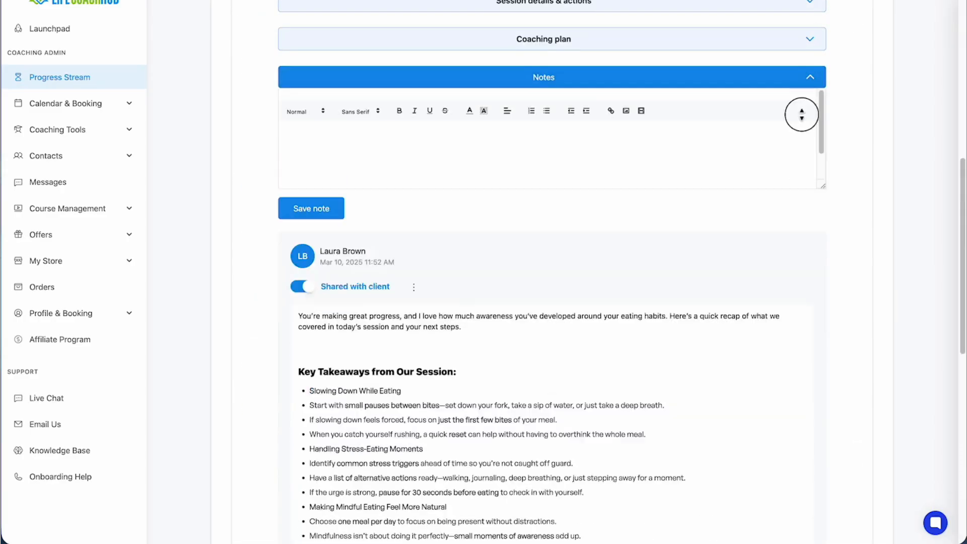
Collapse the March 1, 2025 session and switch the Progress Stream to the coaching tools activity.
scroll(803, 116, up, 10)
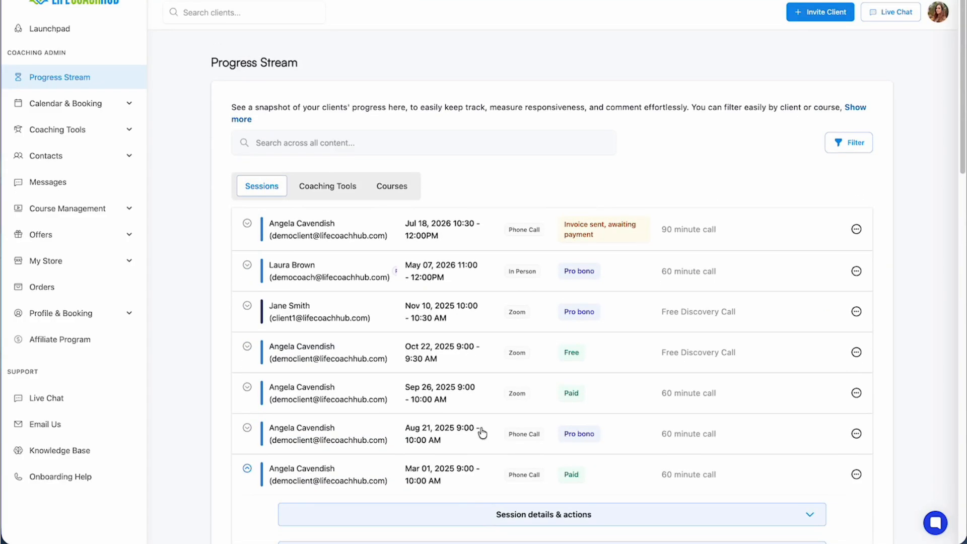
click(463, 478)
scroll(607, 257, down, 4)
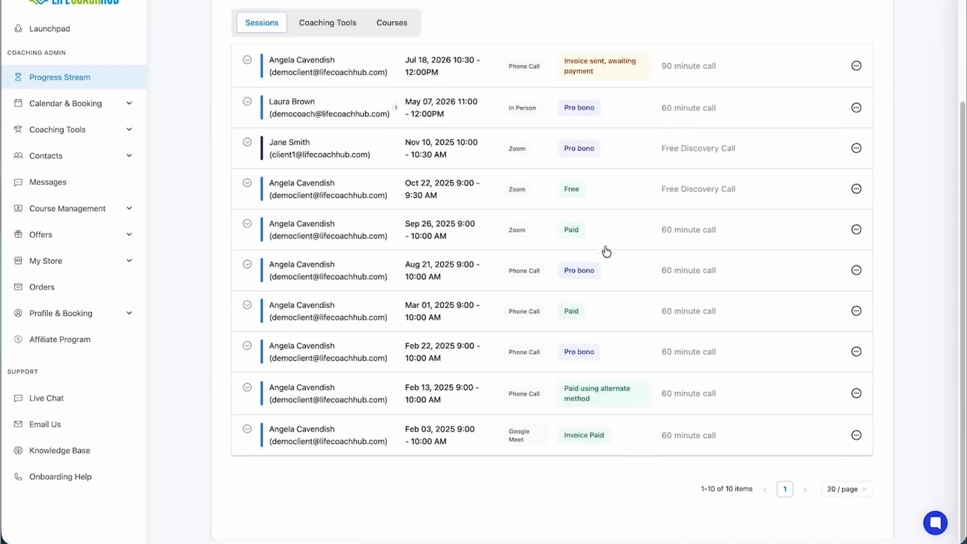
scroll(579, 249, up, 4)
click(325, 188)
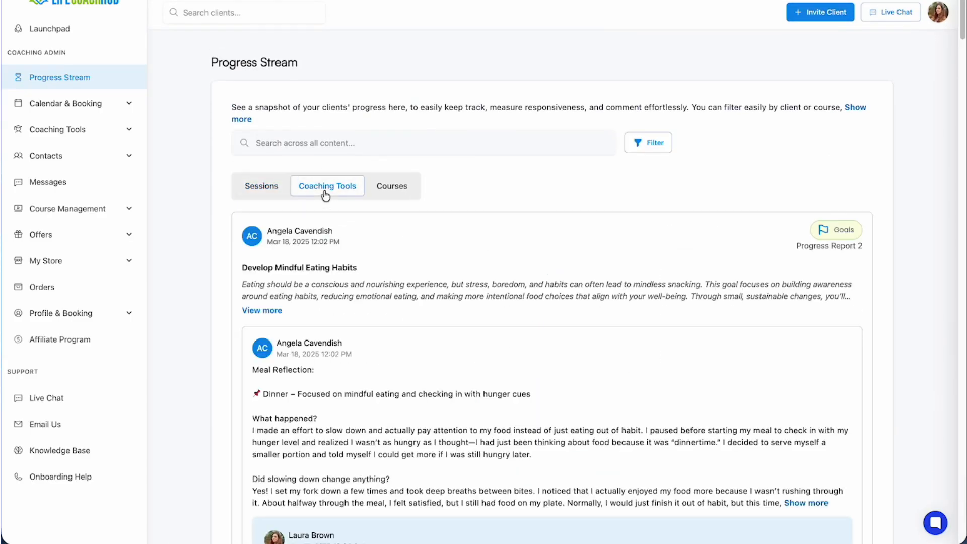
Switch the Progress Stream back to sessions, return to the Launchpad, and expand the "Try assigning a Coaching Tool" task in place of the Coaching Notes one.
click(271, 191)
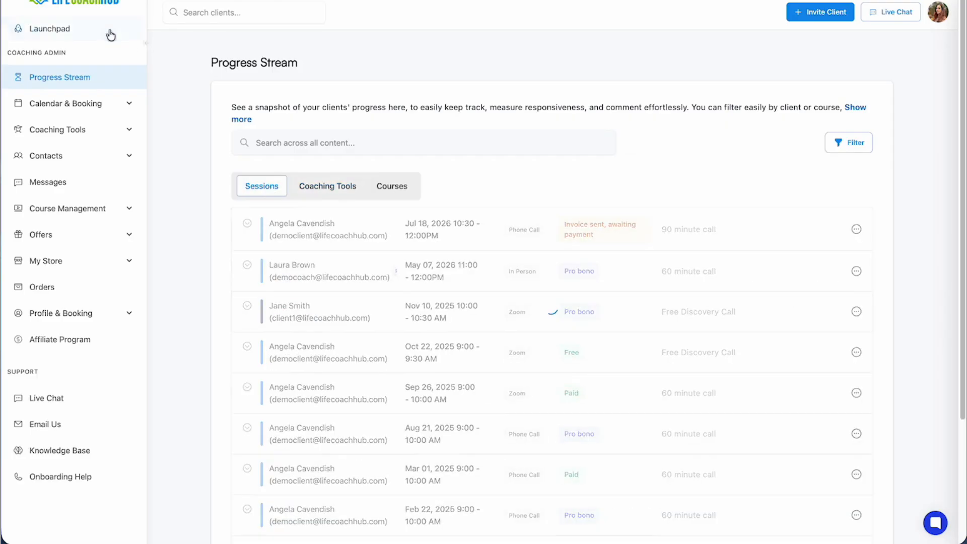
click(81, 32)
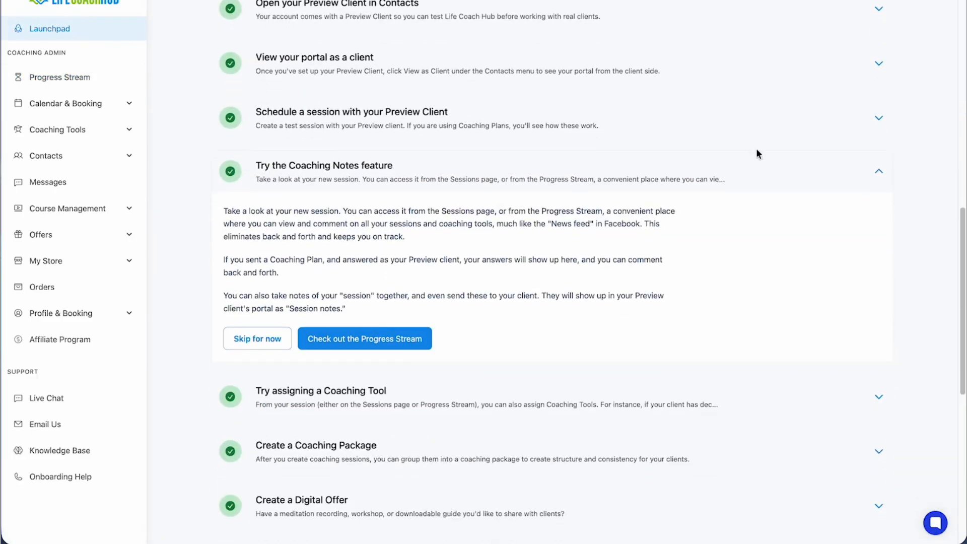
click(867, 172)
click(450, 259)
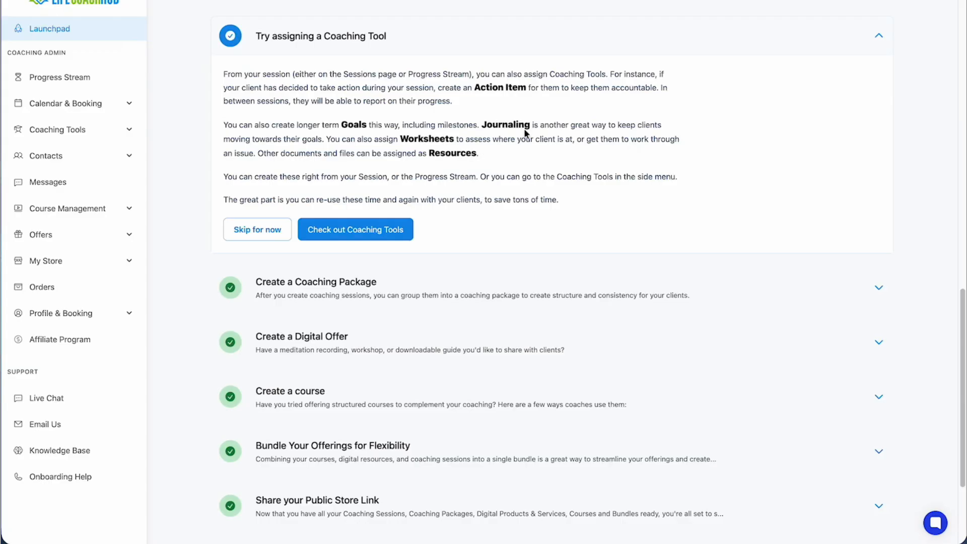
Check out Coaching Tools from the task and review the tool categories and their descriptions on the Tools page.
click(373, 234)
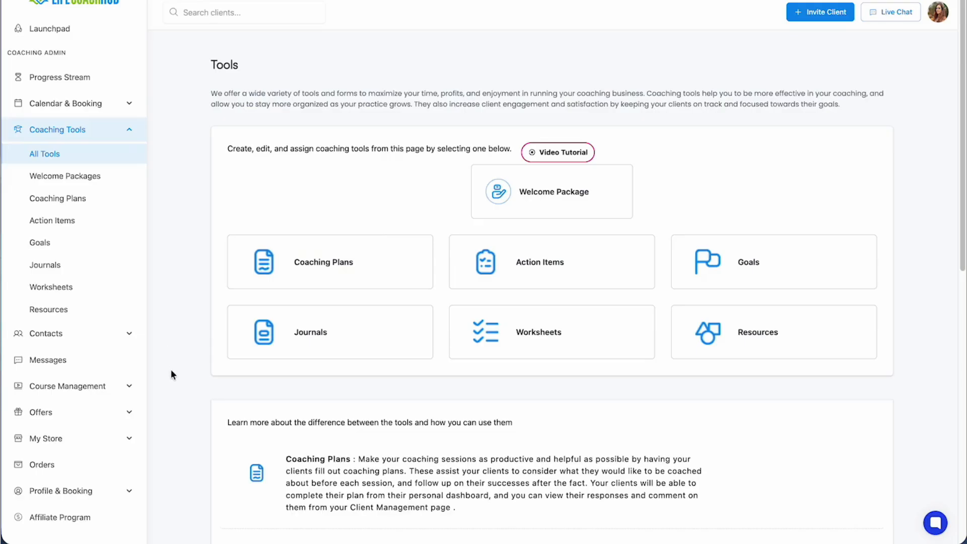
scroll(170, 370, down, 10)
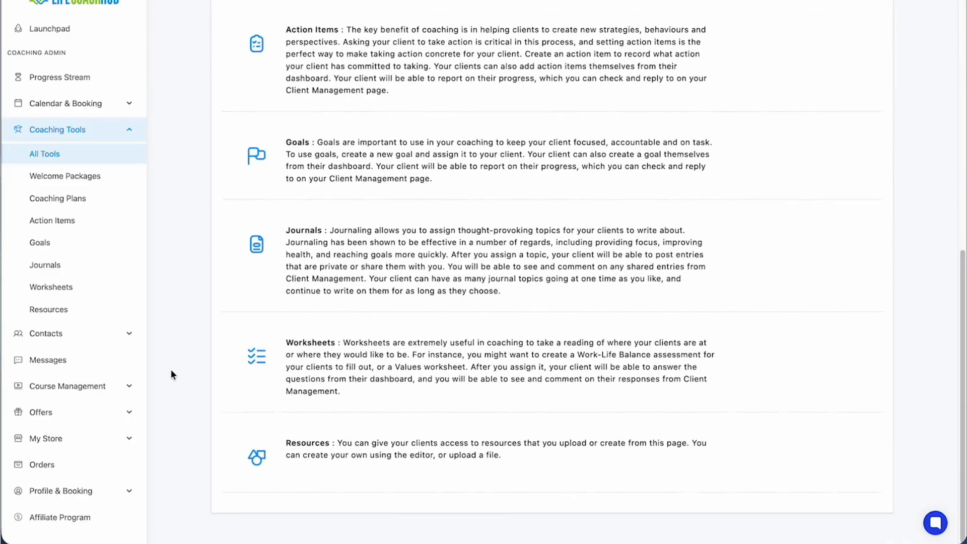
scroll(171, 370, up, 10)
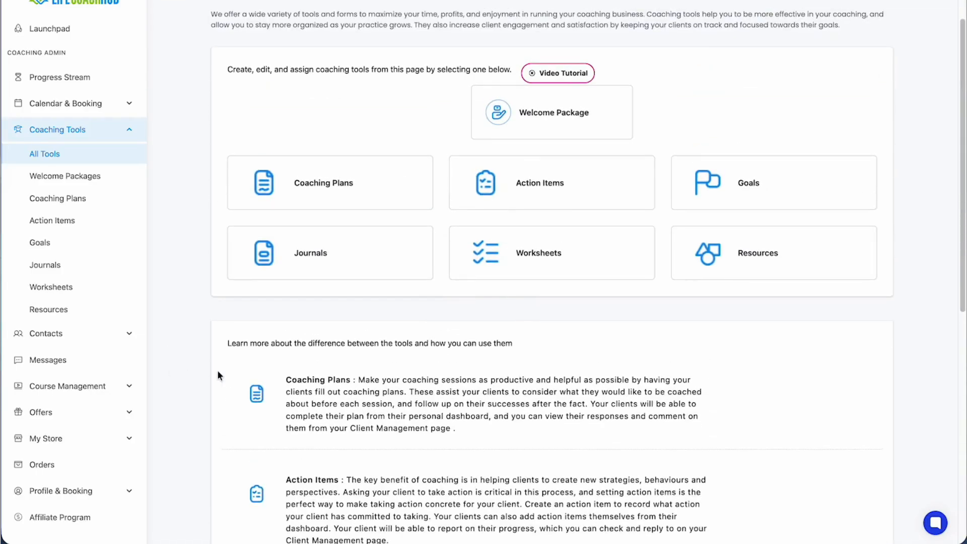
scroll(217, 375, up, 2)
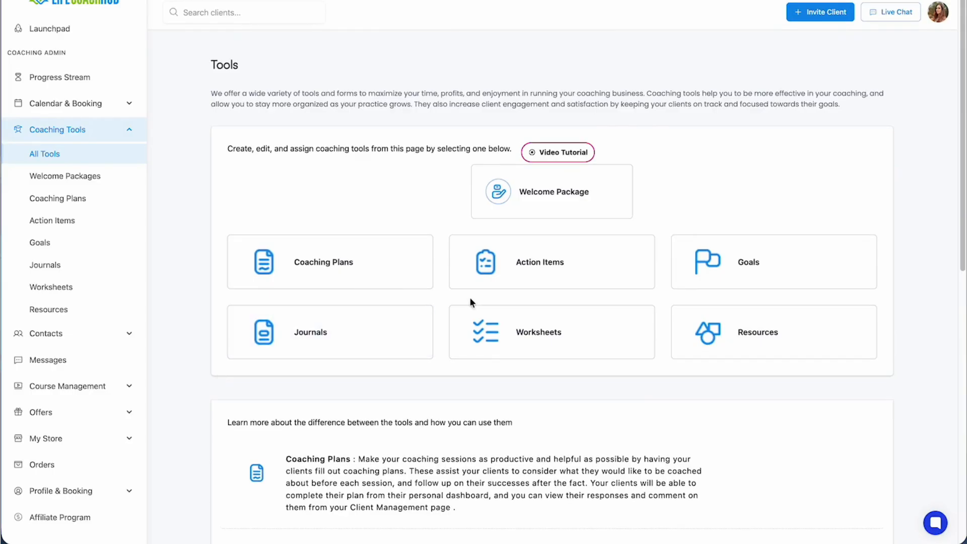
click(567, 154)
scroll(249, 422, down, 4)
scroll(250, 425, up, 3)
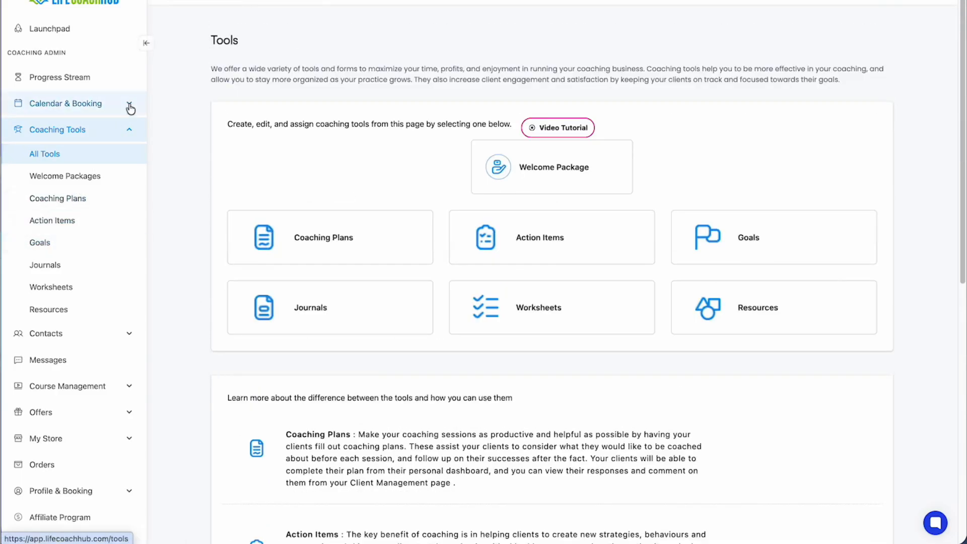
View the upcoming sessions list under Calendar & Booking, and go back to the Progress Stream's sessions.
click(97, 104)
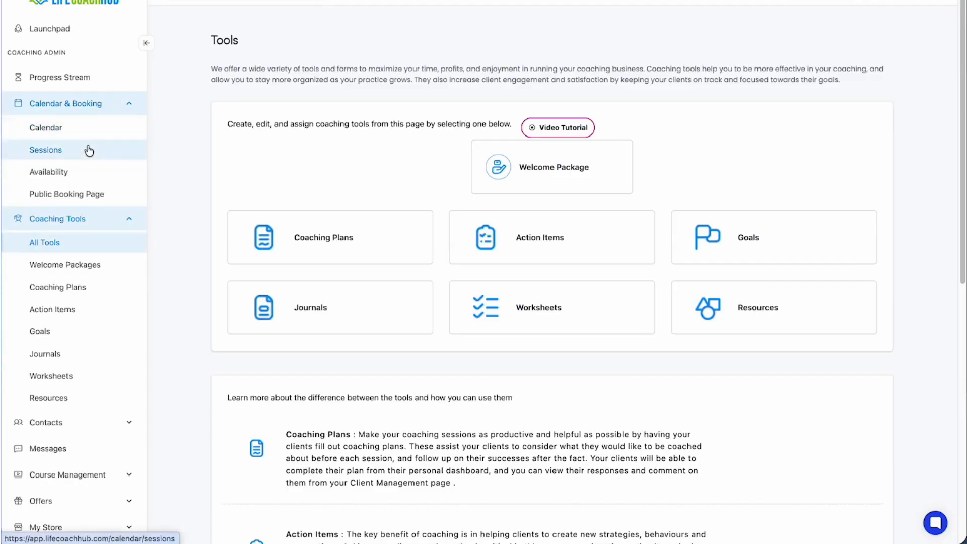
click(89, 148)
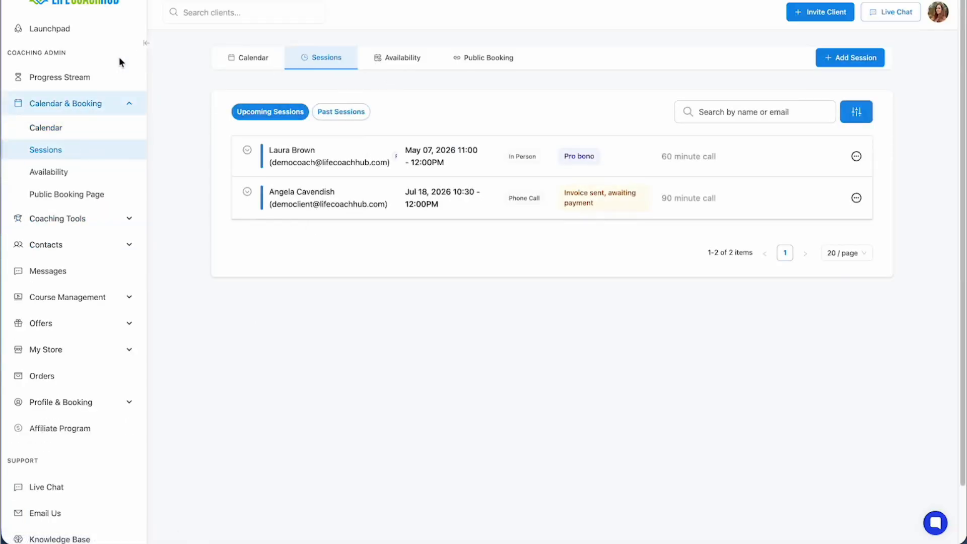
click(69, 77)
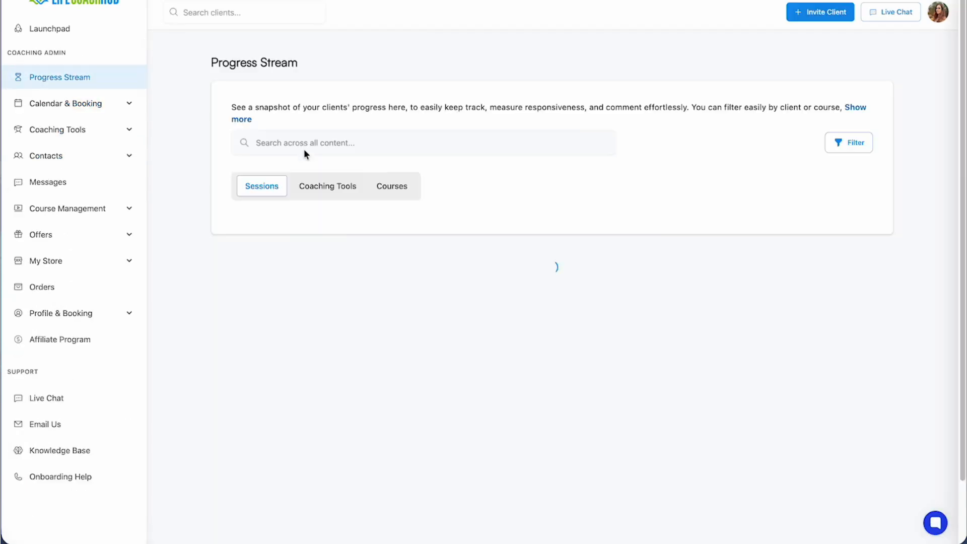
scroll(282, 212, down, 3)
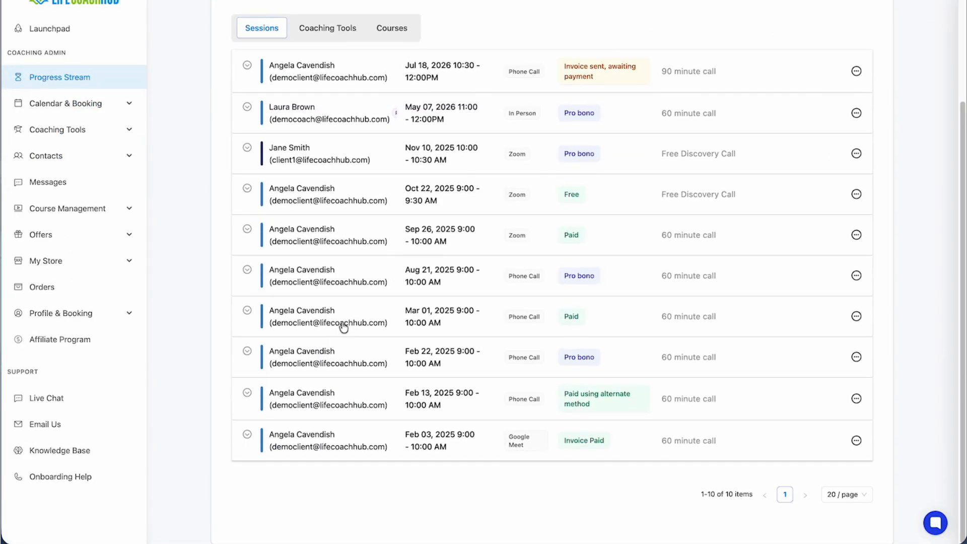
Look at the new-tool assignment choices in the March 1, 2025 session's tools section, and collapse the session.
click(343, 318)
scroll(344, 320, down, 3)
click(437, 303)
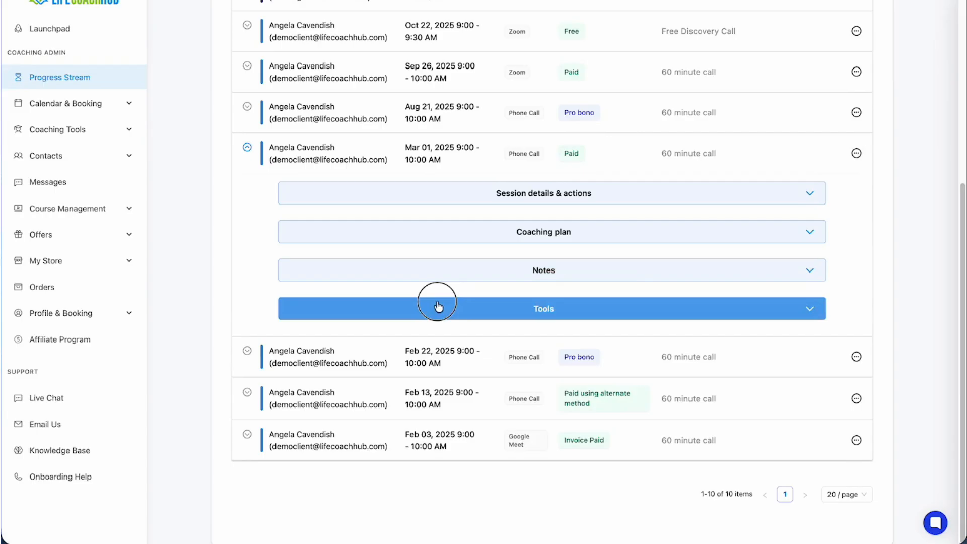
scroll(437, 304, down, 2)
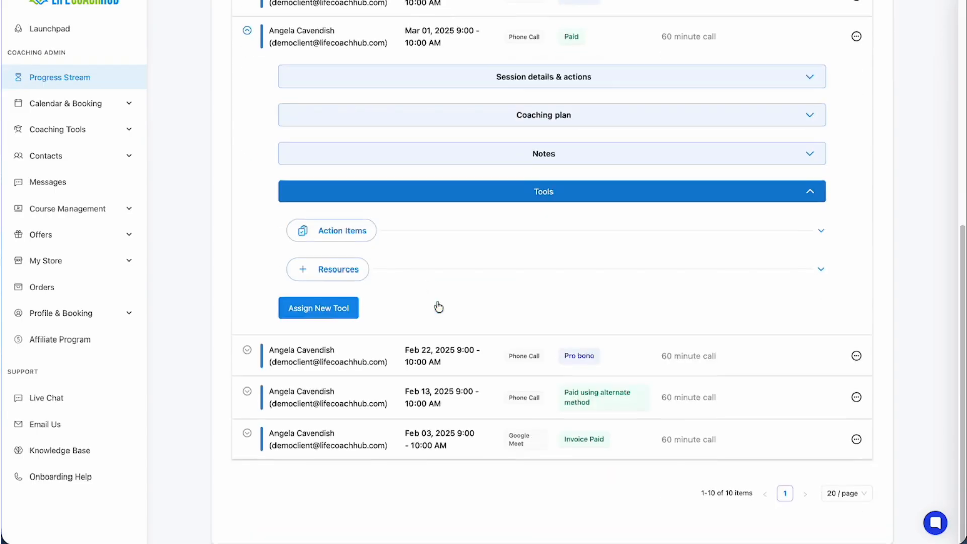
click(308, 317)
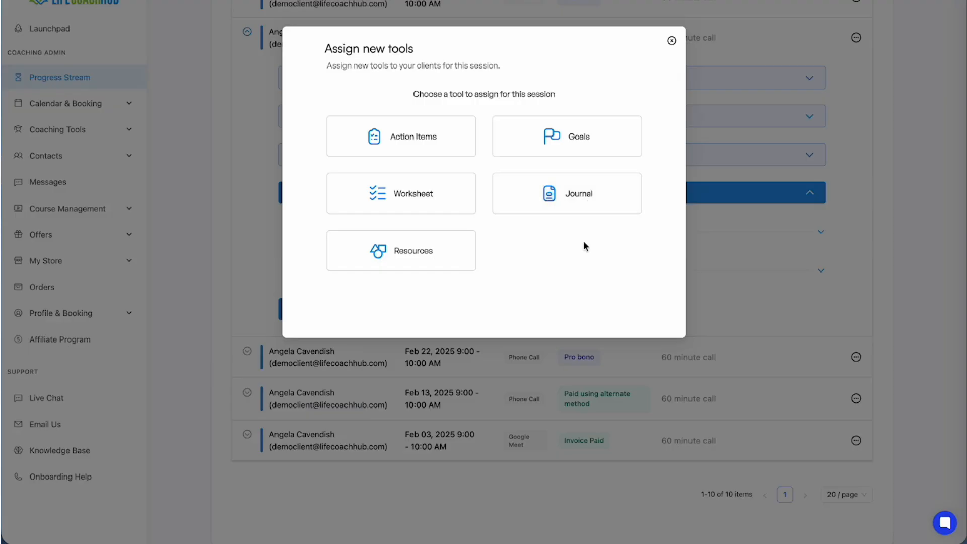
click(262, 226)
click(246, 33)
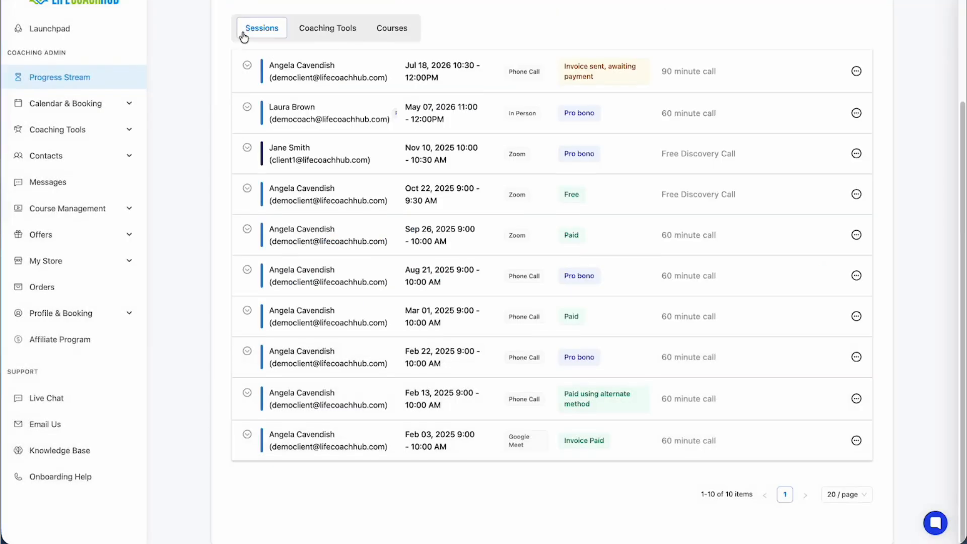
Expand the July 18, 2026 session's tools section and bring up the choice of tools to assign.
scroll(247, 120, up, 3)
click(286, 215)
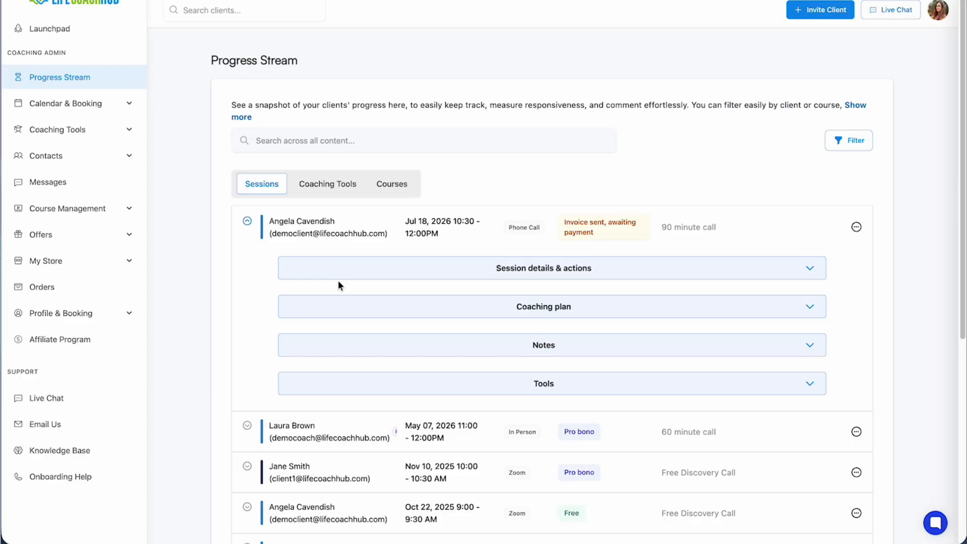
click(390, 384)
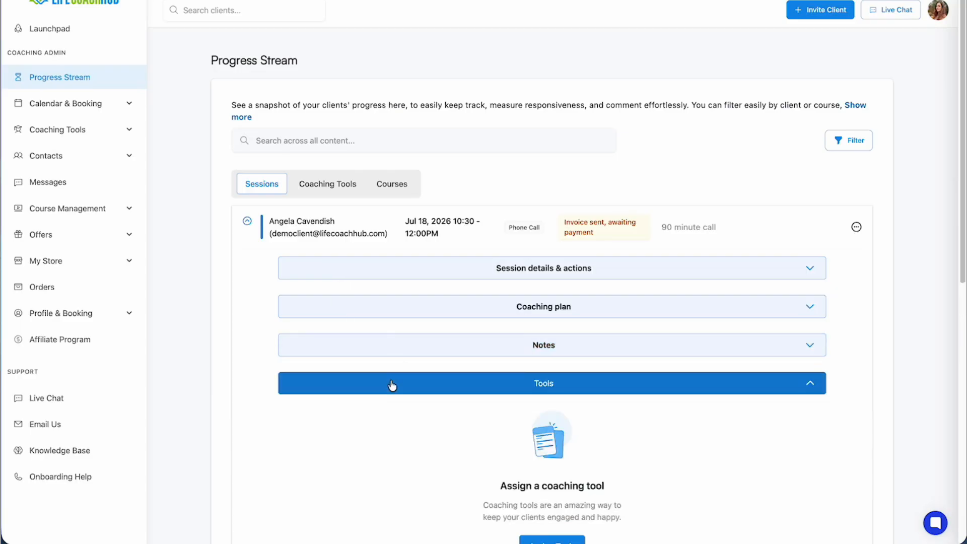
scroll(392, 385, down, 3)
scroll(392, 386, down, 2)
click(560, 270)
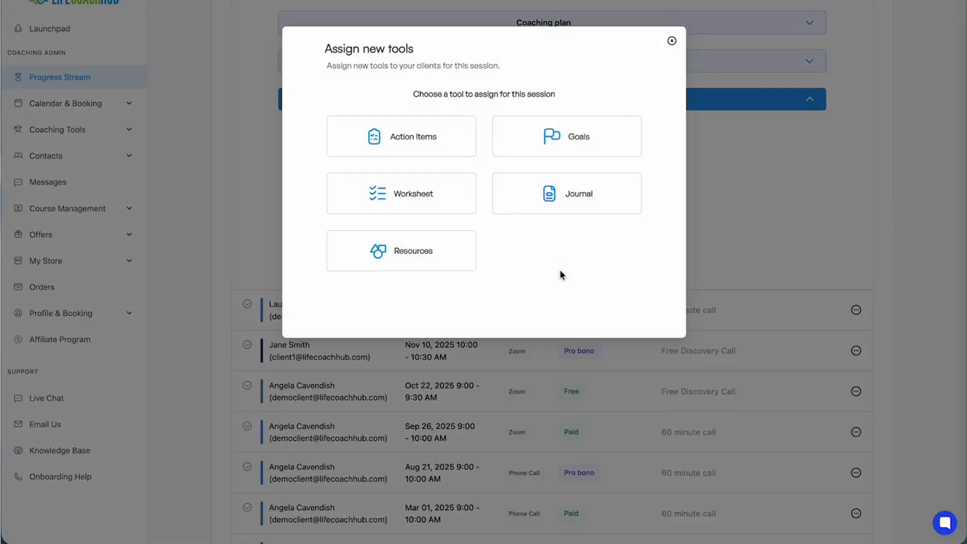
Browse the action items and the journals available to assign to the July 18, 2026 session without assigning any.
click(421, 154)
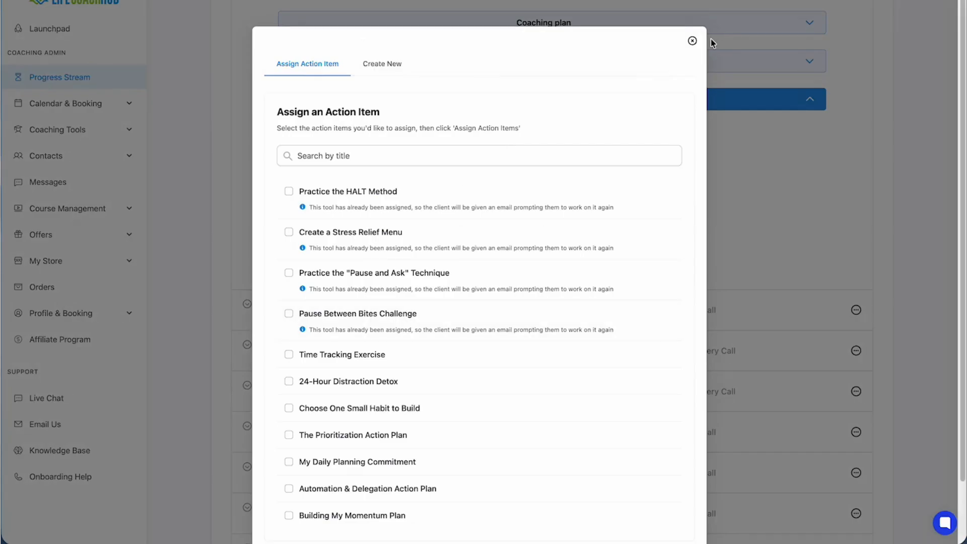
click(693, 40)
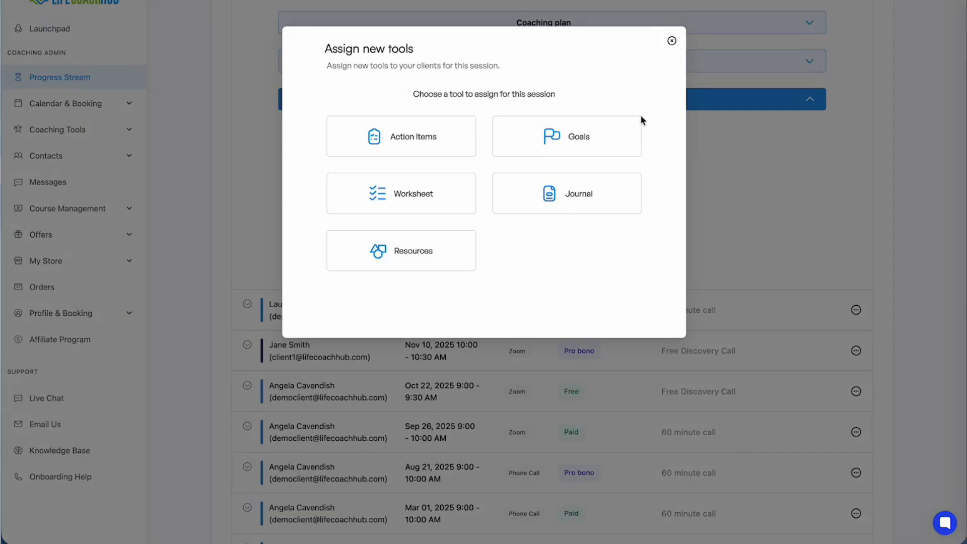
click(588, 203)
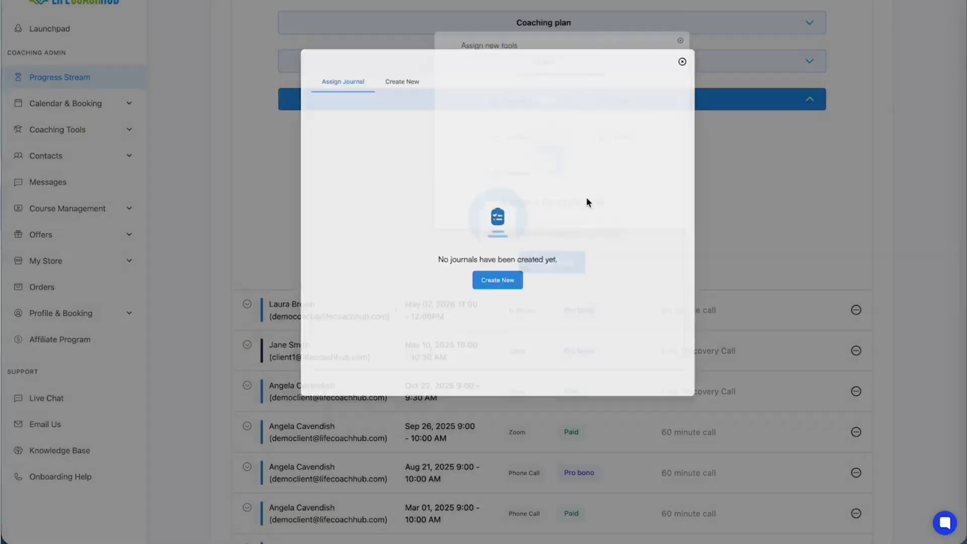
scroll(366, 281, down, 4)
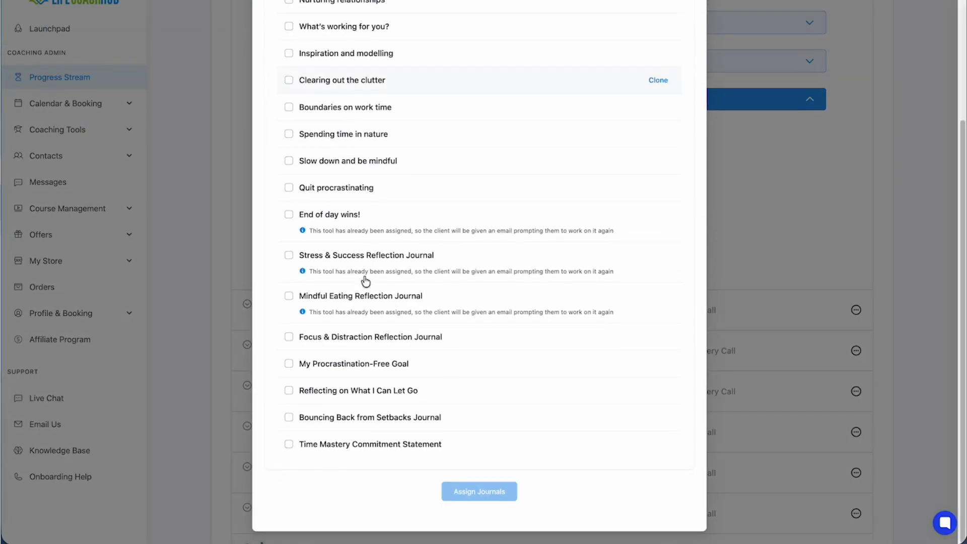
scroll(416, 171, up, 4)
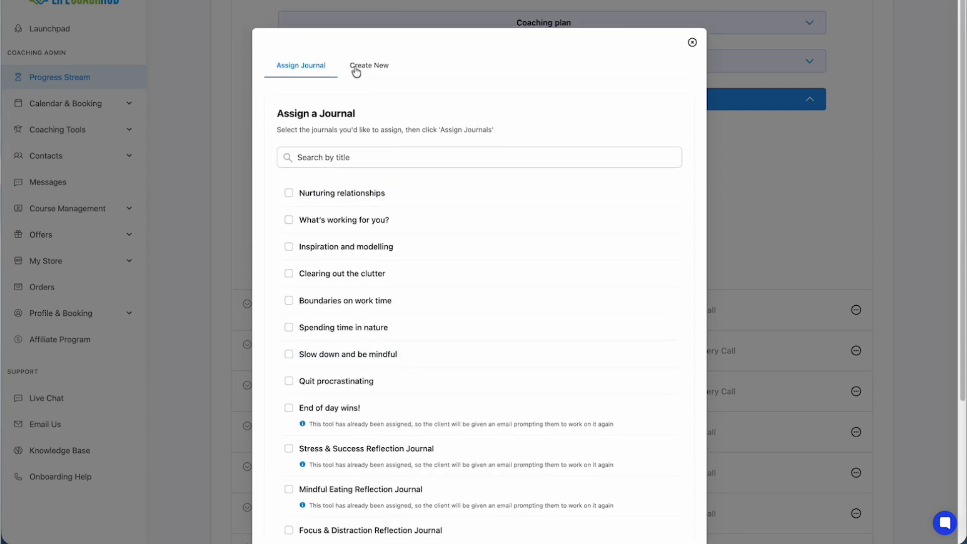
click(693, 42)
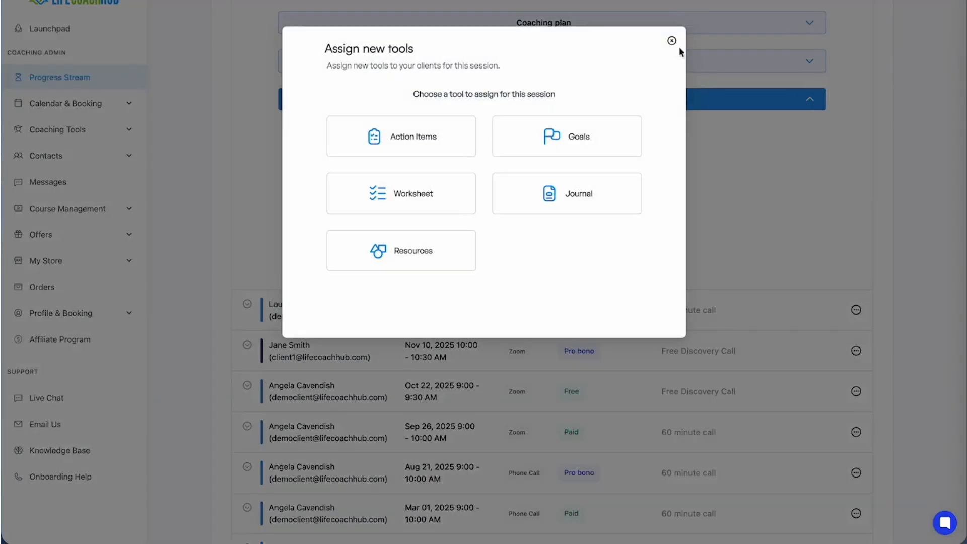
Close the tool assignment dialog and collapse the July 18, 2026 session with its tools section.
click(672, 40)
click(694, 104)
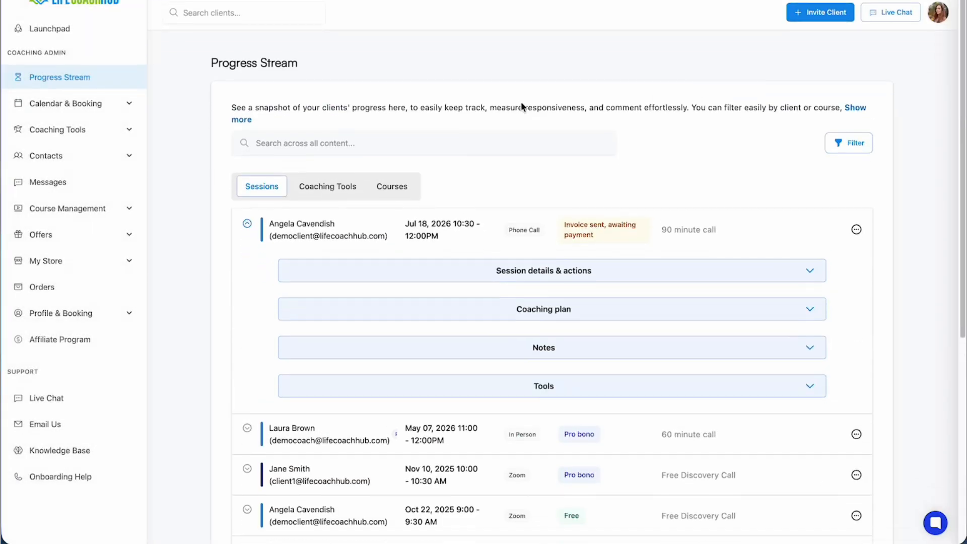
click(341, 237)
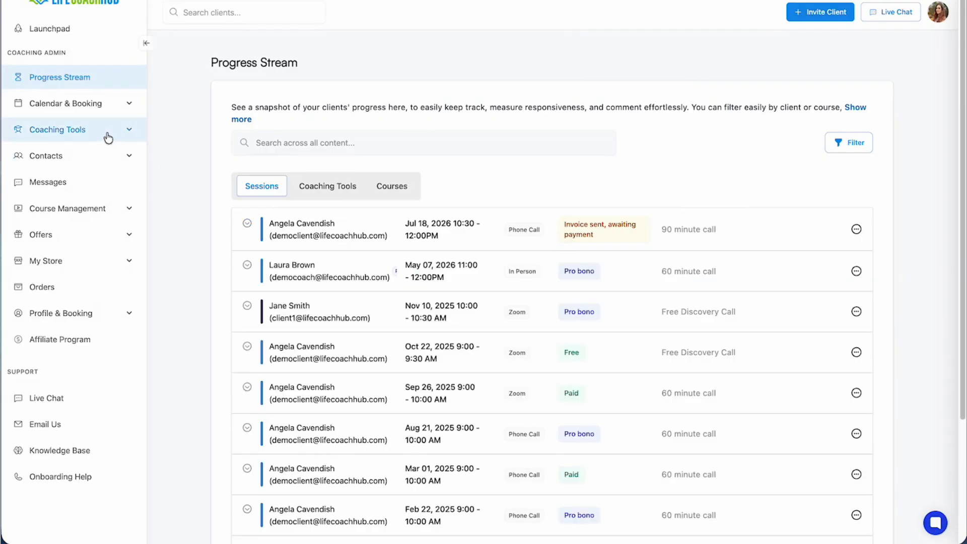
Return to the Launchpad and collapse the "Try assigning a Coaching Tool" task.
click(65, 30)
scroll(538, 132, down, 5)
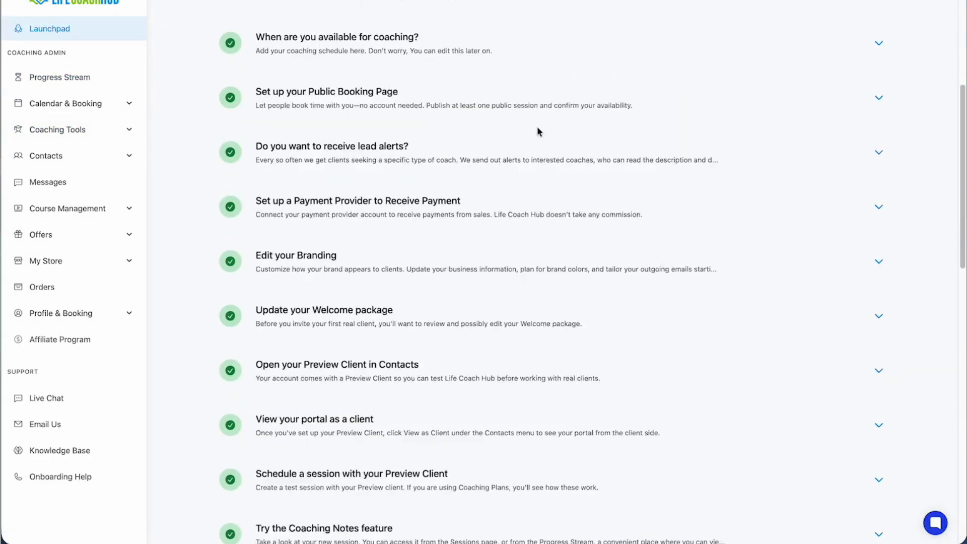
scroll(537, 132, down, 10)
scroll(851, 80, down, 1)
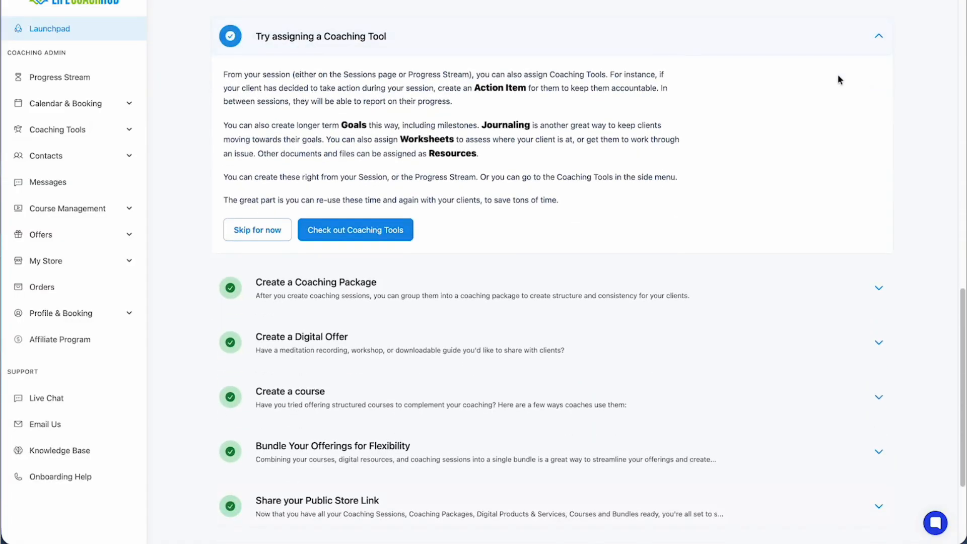
click(869, 35)
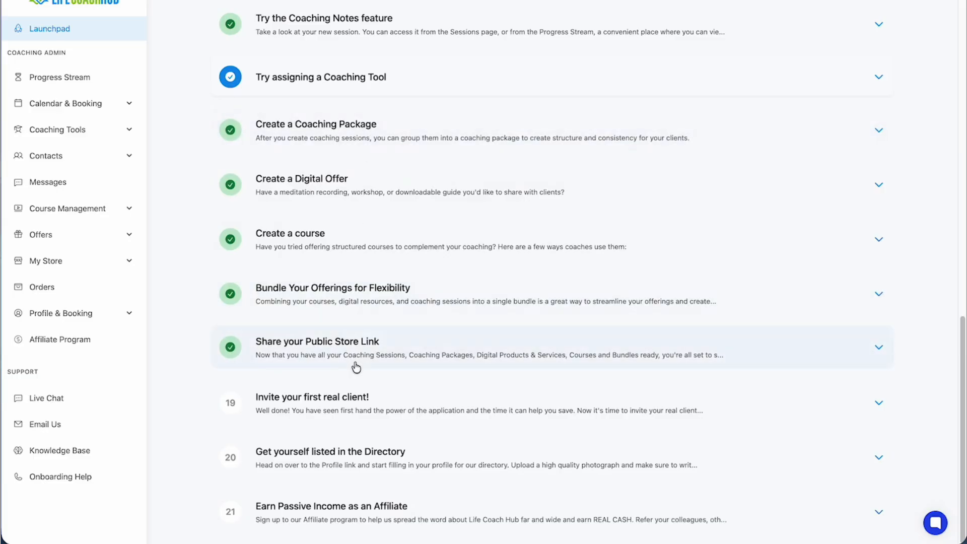
Open the My Offers overview and view the published coaching packages.
click(75, 236)
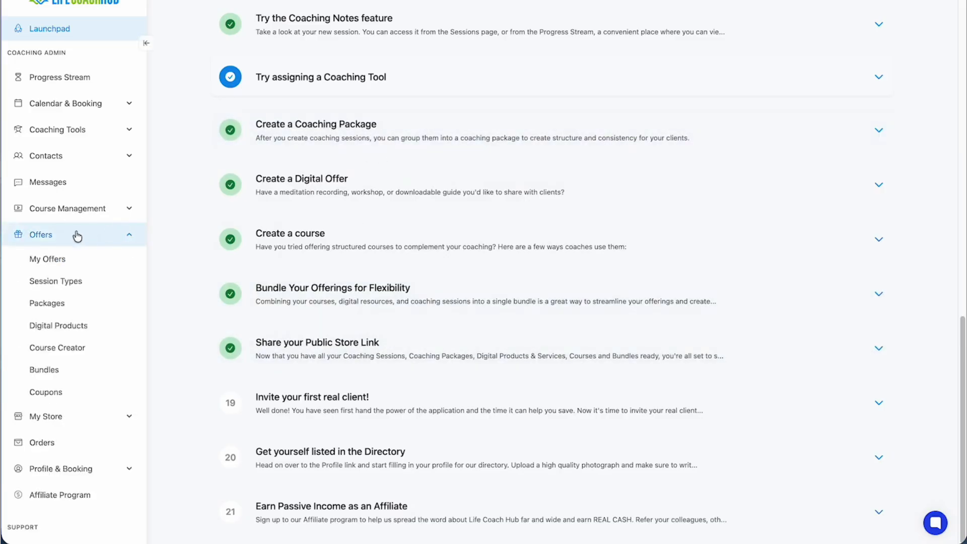
click(64, 259)
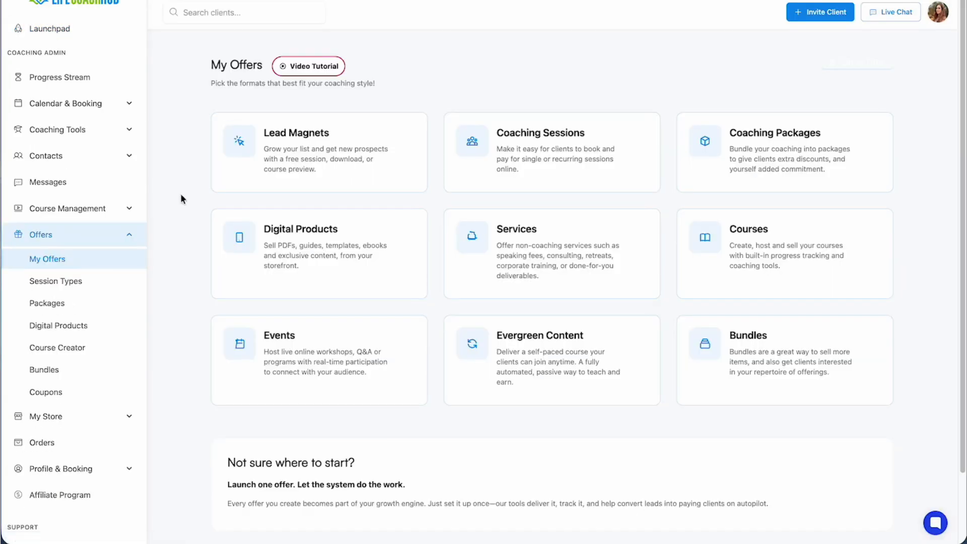
click(303, 71)
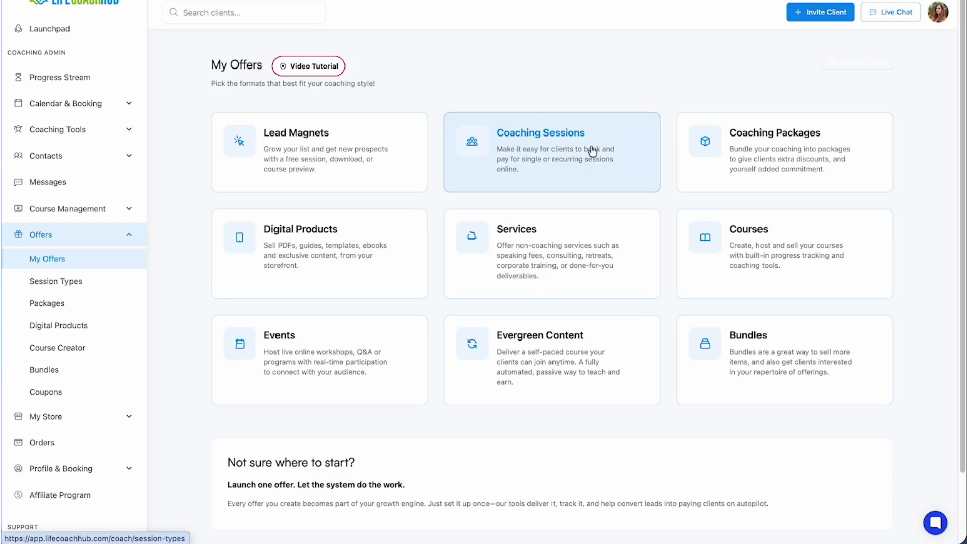
click(769, 151)
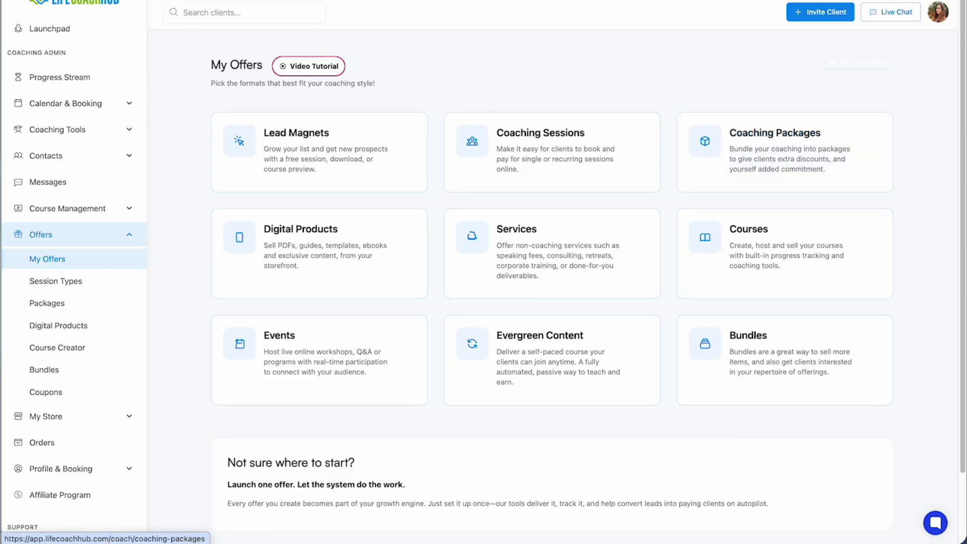
scroll(228, 309, down, 3)
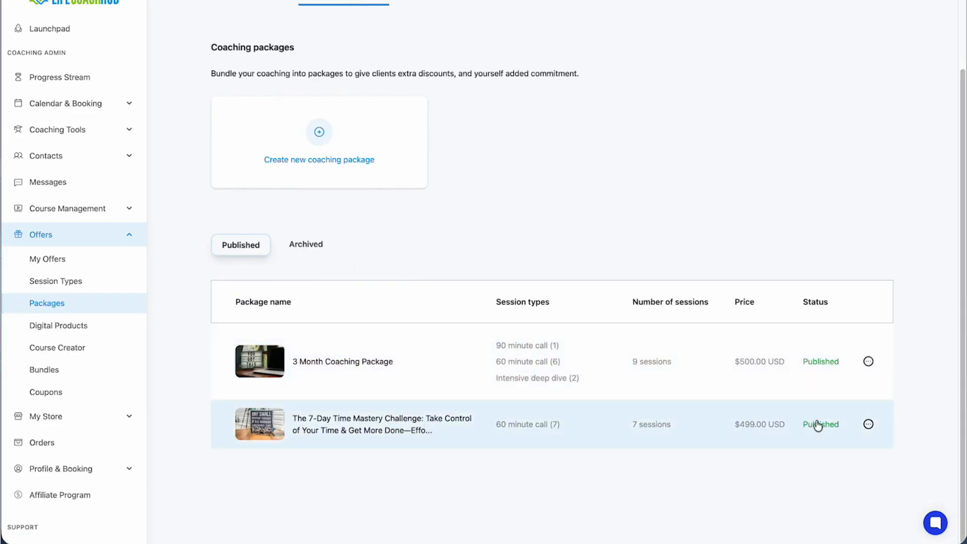
Preview the sales page of the 7-Day Time Mastery Challenge coaching package and return to the My Offers overview.
click(864, 425)
scroll(734, 351, down, 20)
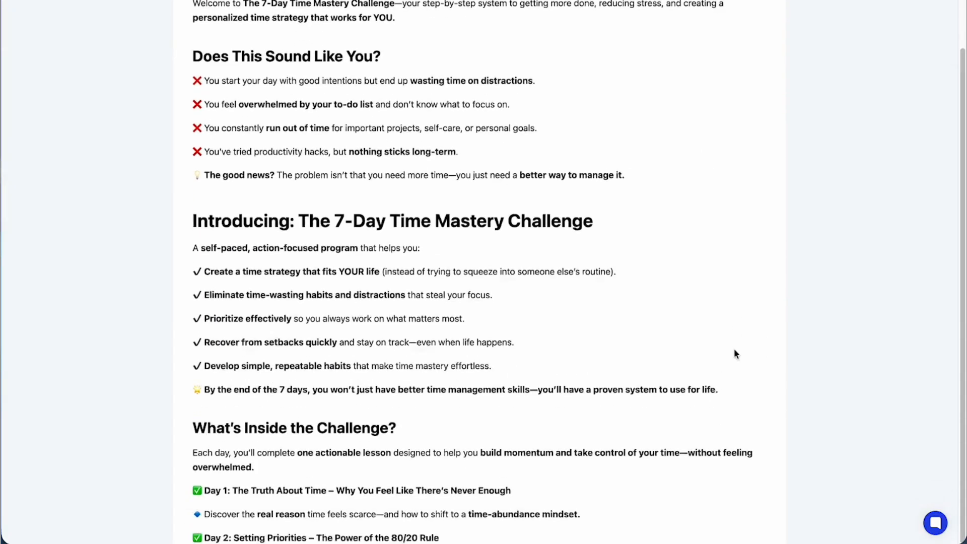
scroll(735, 352, up, 20)
scroll(735, 354, up, 3)
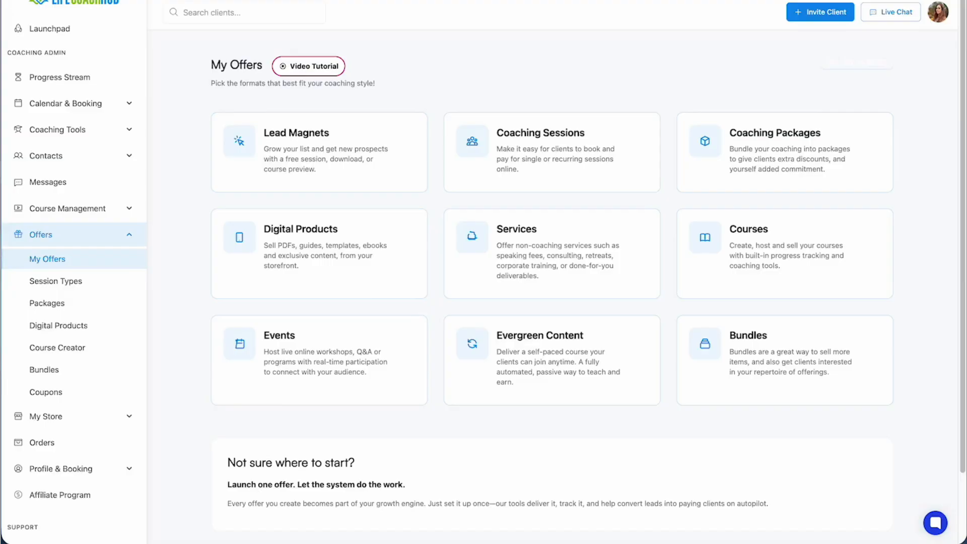
View the published digital products, preview the "Fit in 30" video series page, and return to the My Offers overview.
click(336, 253)
scroll(344, 373, down, 2)
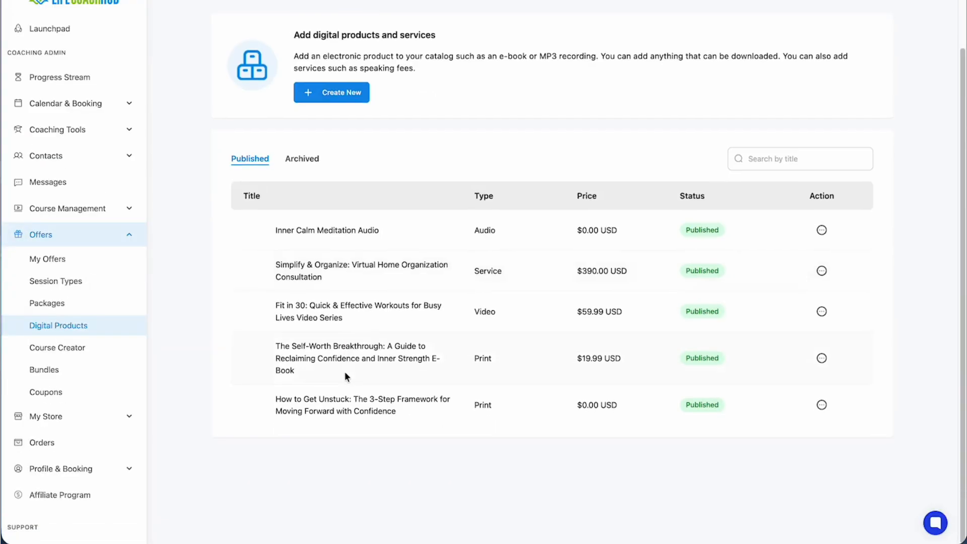
scroll(344, 376, up, 2)
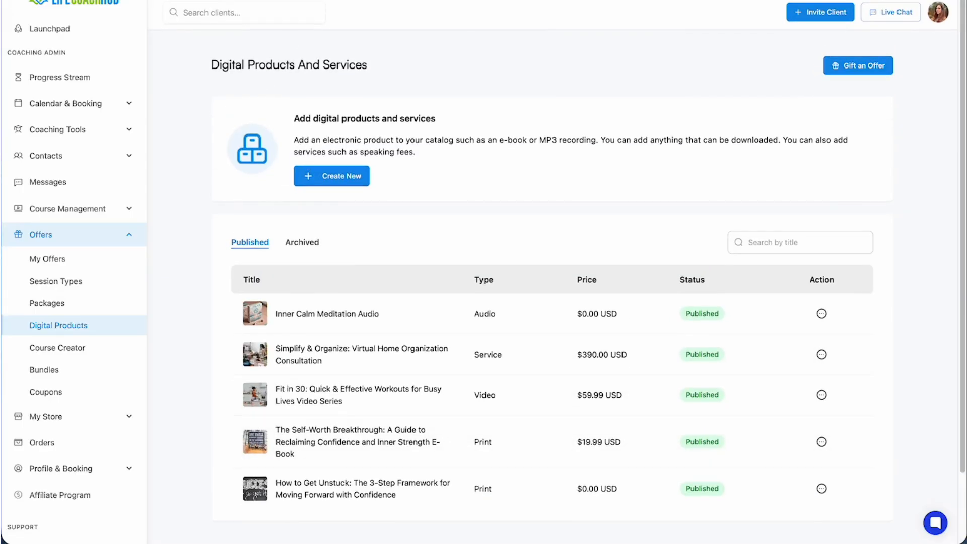
click(821, 394)
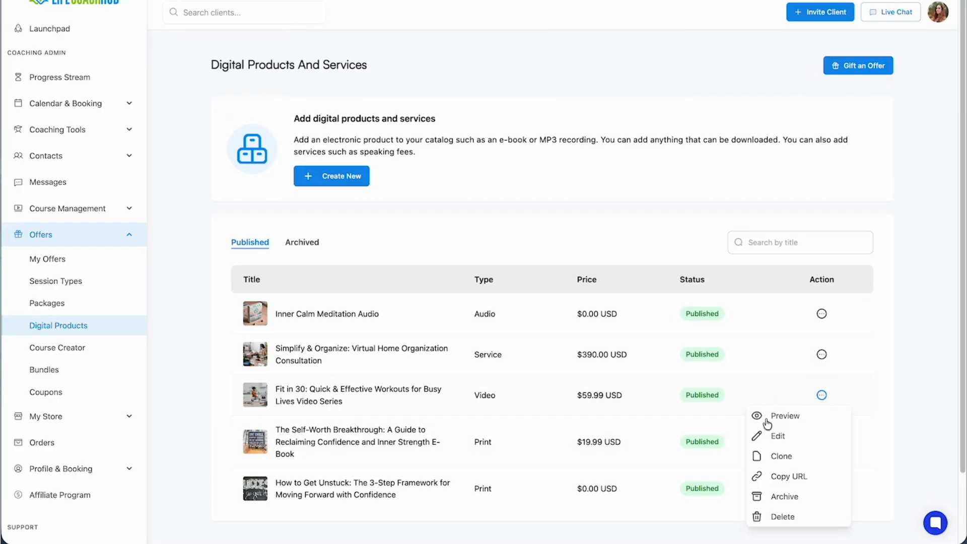
click(765, 413)
scroll(604, 309, down, 10)
scroll(604, 308, up, 10)
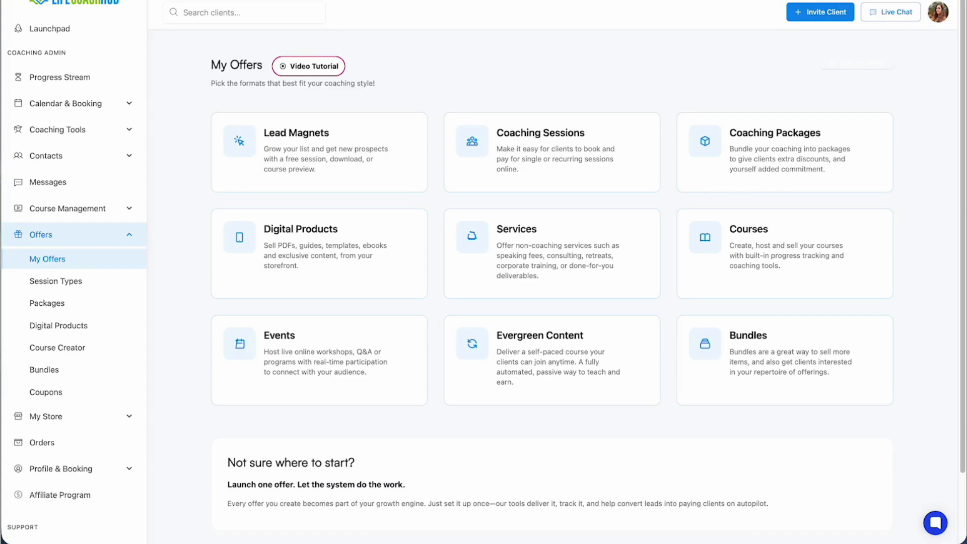
Return to the Launchpad, collapse the "Share your Public Store Link" task, and review the "Create a course" task before collapsing it.
click(76, 32)
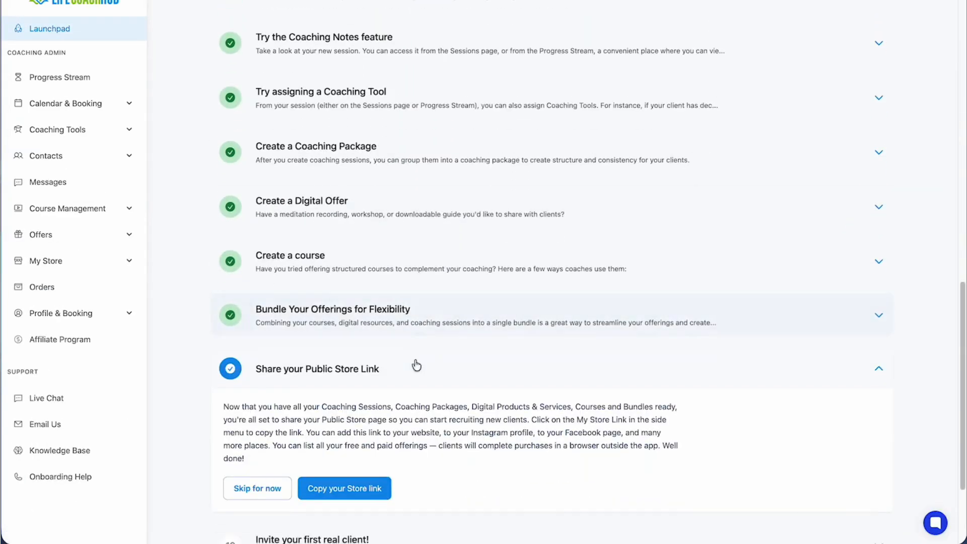
click(417, 365)
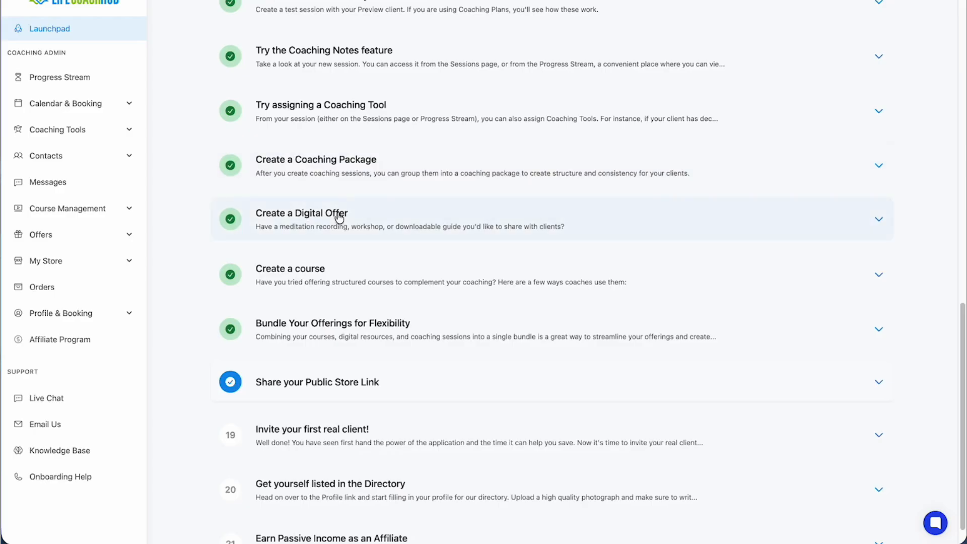
click(325, 281)
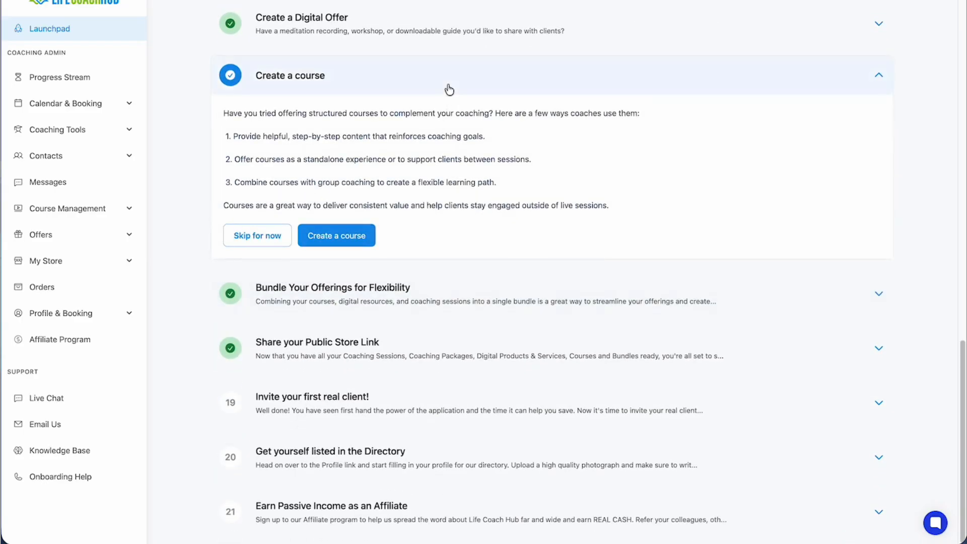
click(449, 89)
click(406, 238)
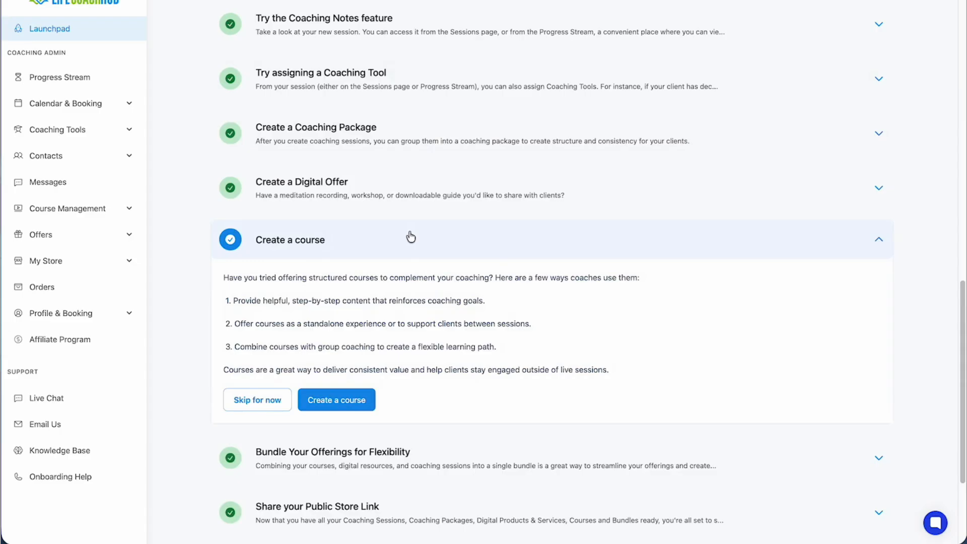
click(411, 237)
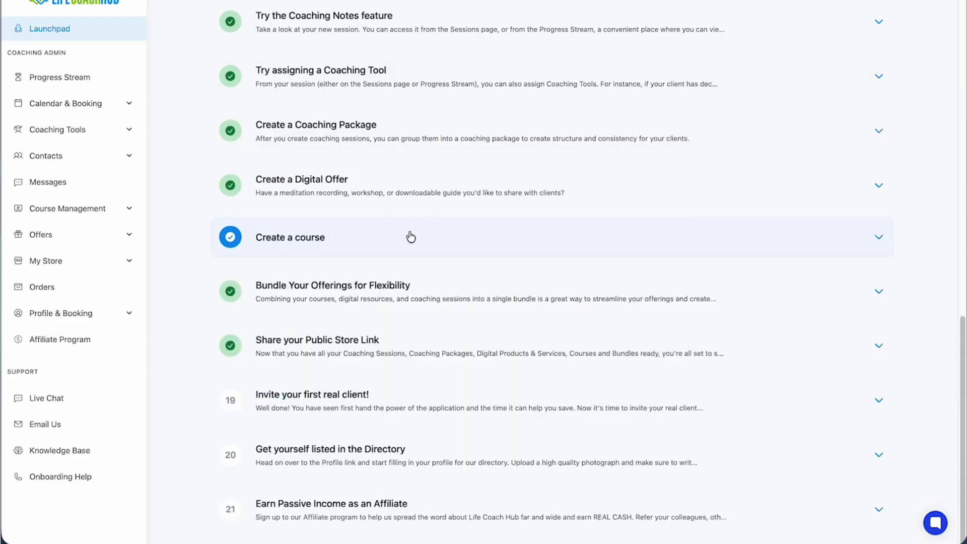
Review the "Bundle Your Offerings for Flexibility" and "Share your Public Store Link" tasks, collapsing each after reading.
click(382, 286)
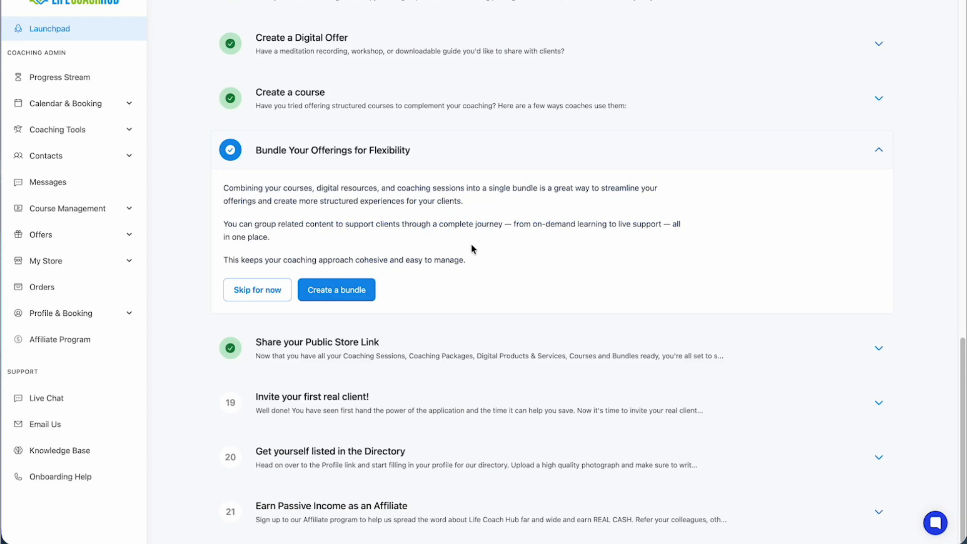
click(459, 145)
click(437, 341)
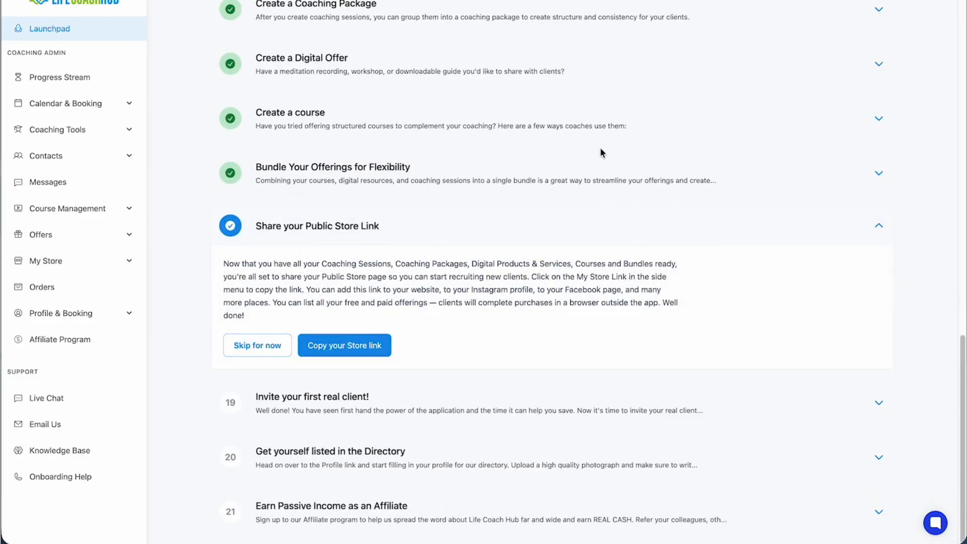
double_click(601, 152)
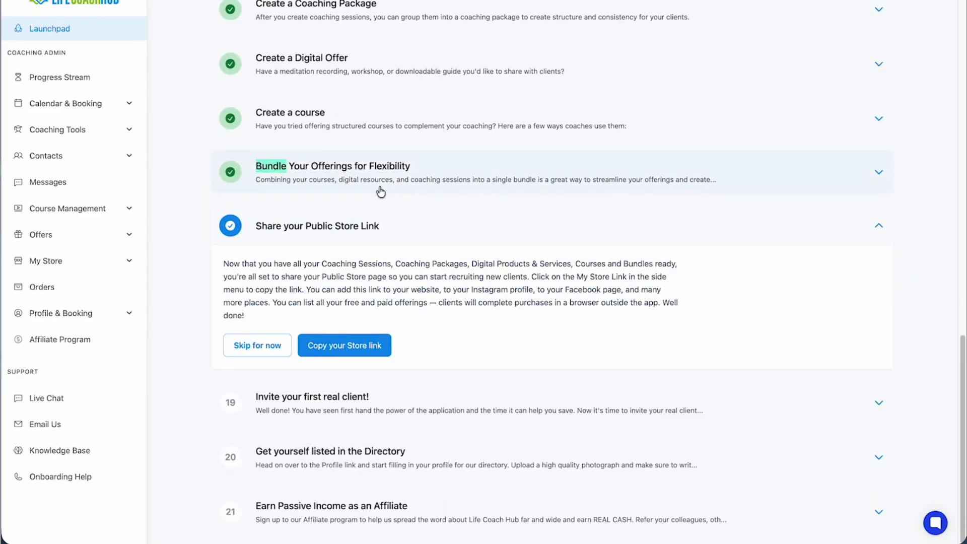
click(390, 232)
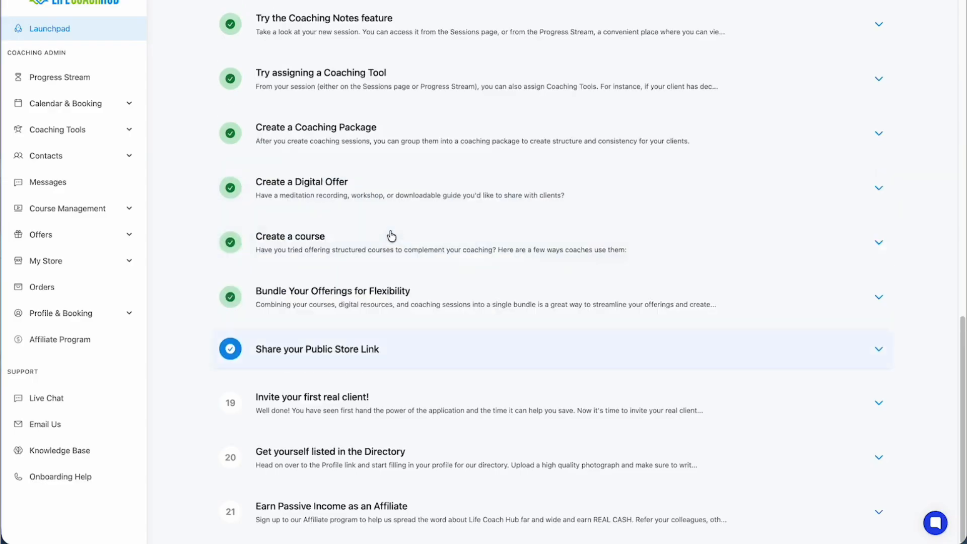
Expand the "Share your Public Store Link" task and browse all offers listed in Store Management, from single sessions to bundles.
click(317, 352)
click(108, 261)
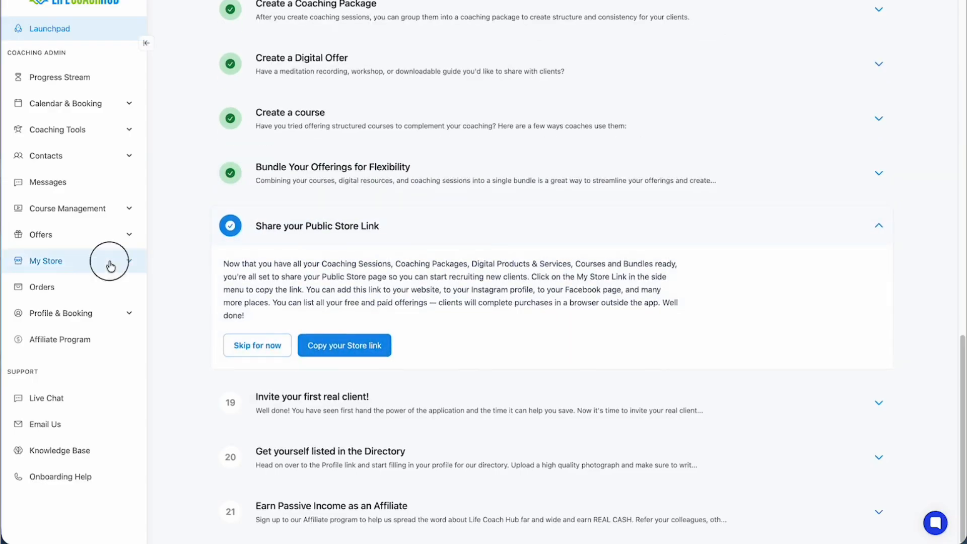
click(71, 295)
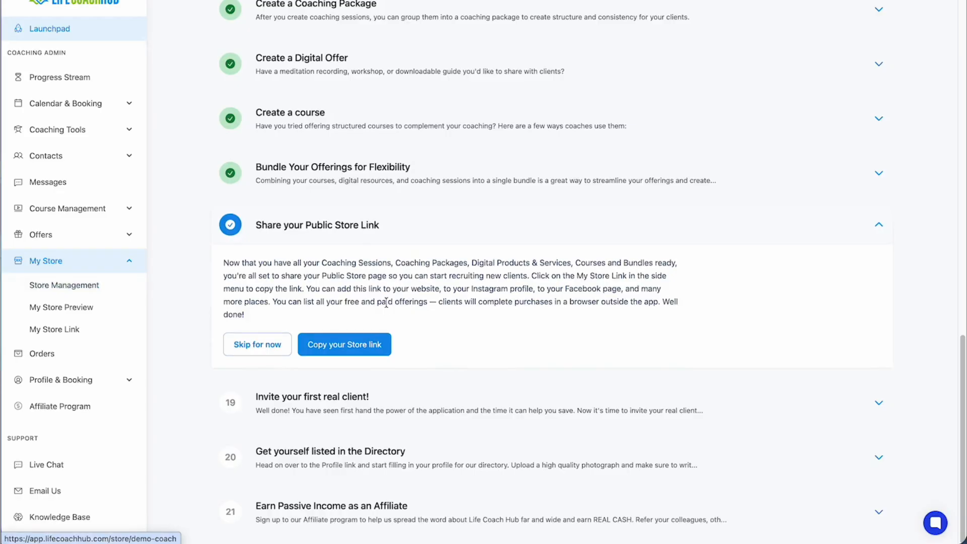
scroll(690, 310, down, 12)
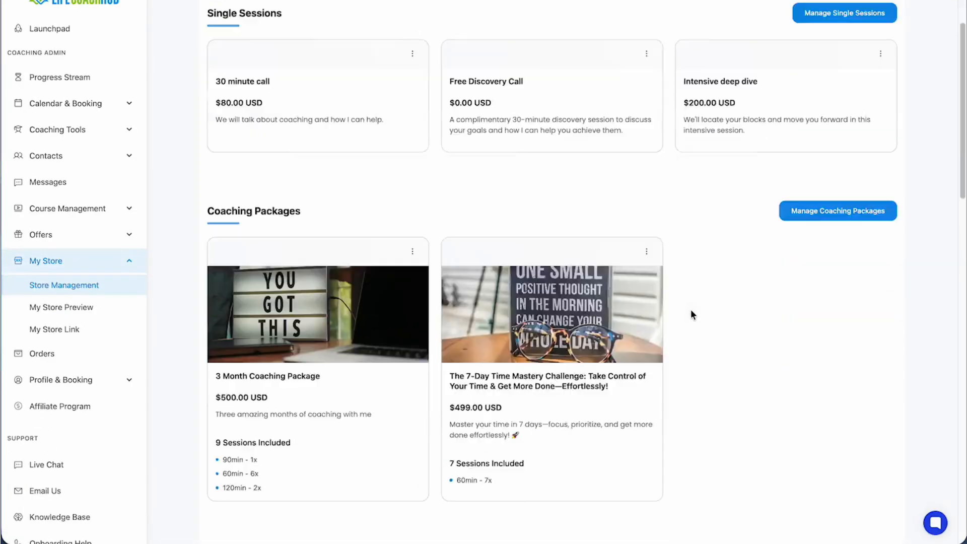
scroll(691, 309, down, 10)
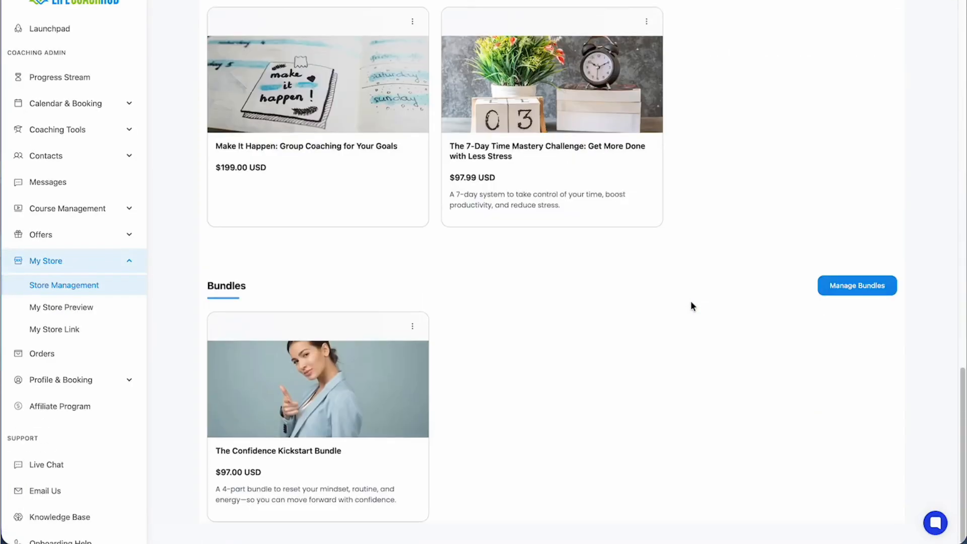
scroll(690, 302, up, 20)
scroll(766, 292, down, 20)
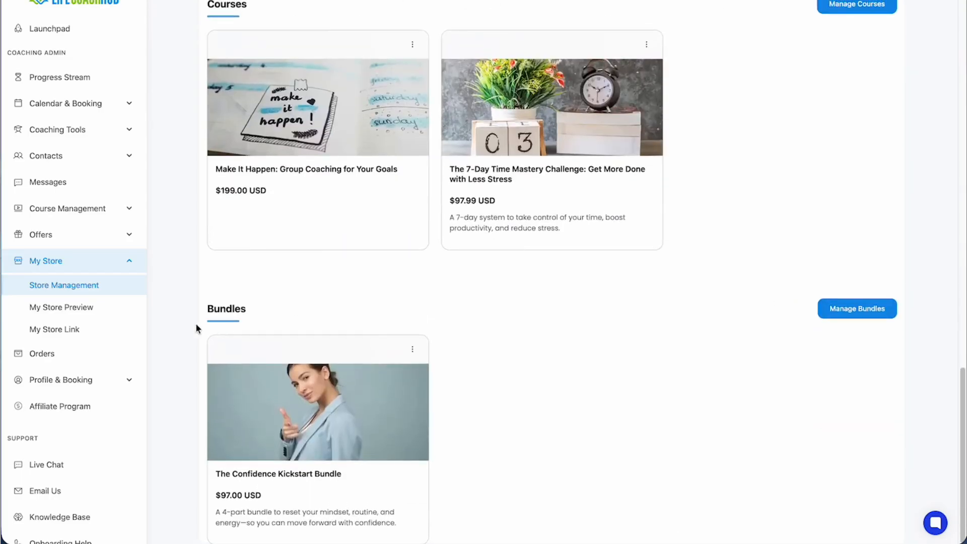
Preview the public store page and copy the public store URL from the My Store Link page.
click(93, 308)
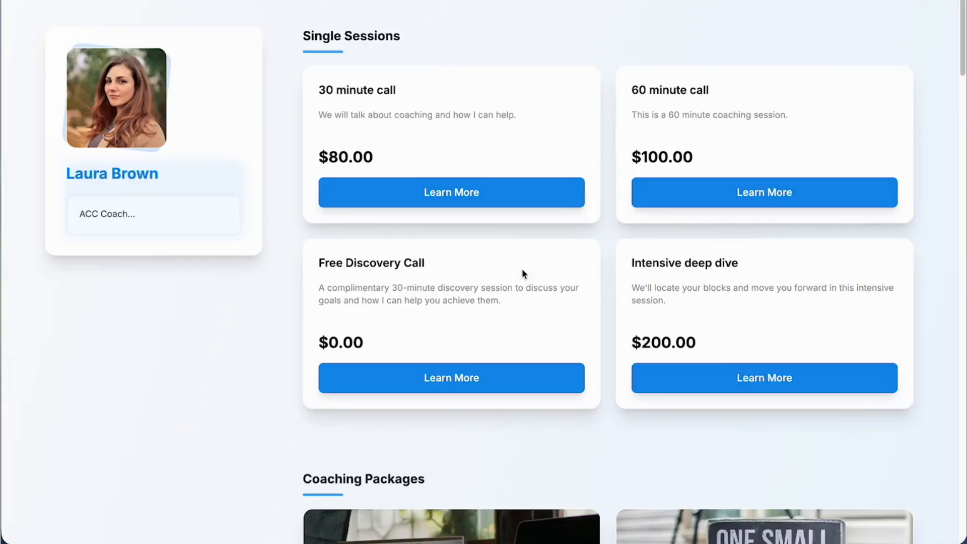
scroll(523, 274, down, 10)
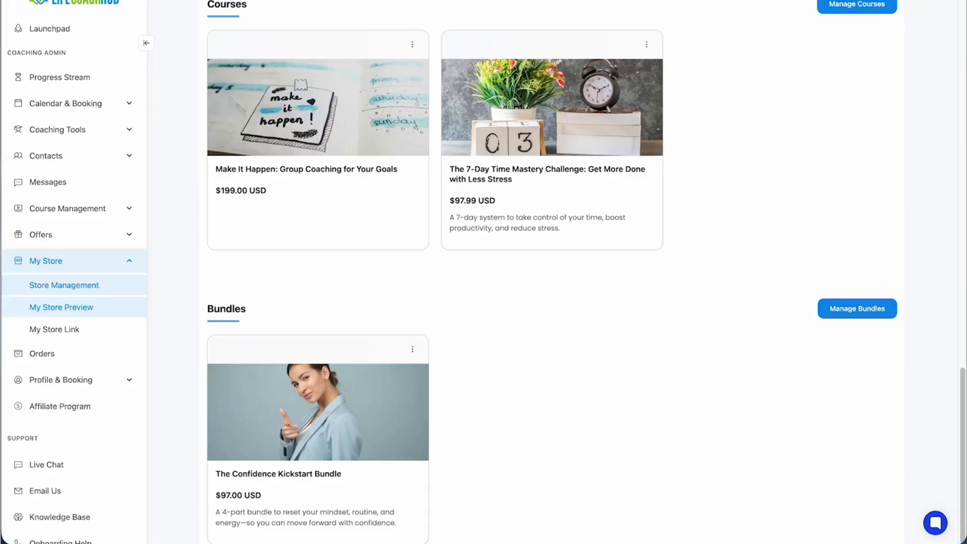
click(86, 330)
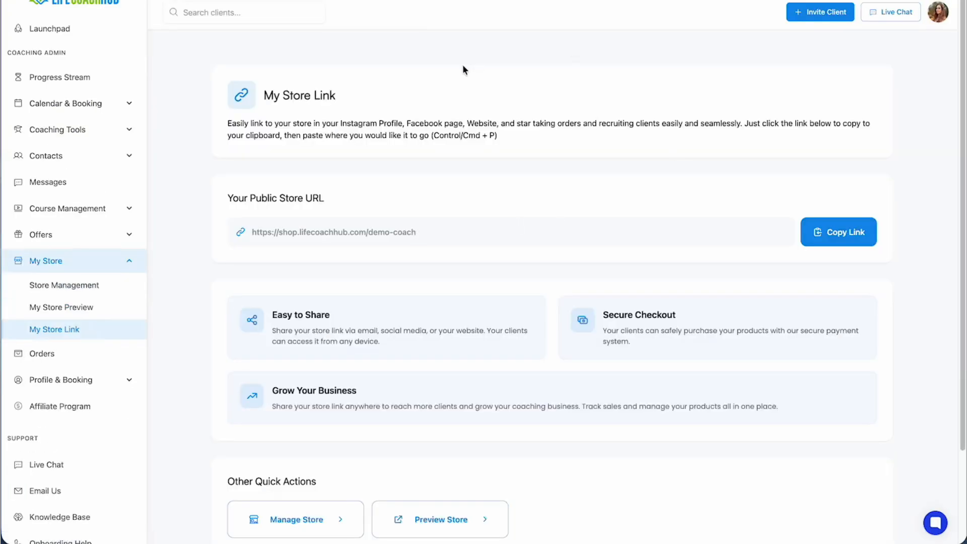
click(860, 236)
scroll(463, 426, down, 3)
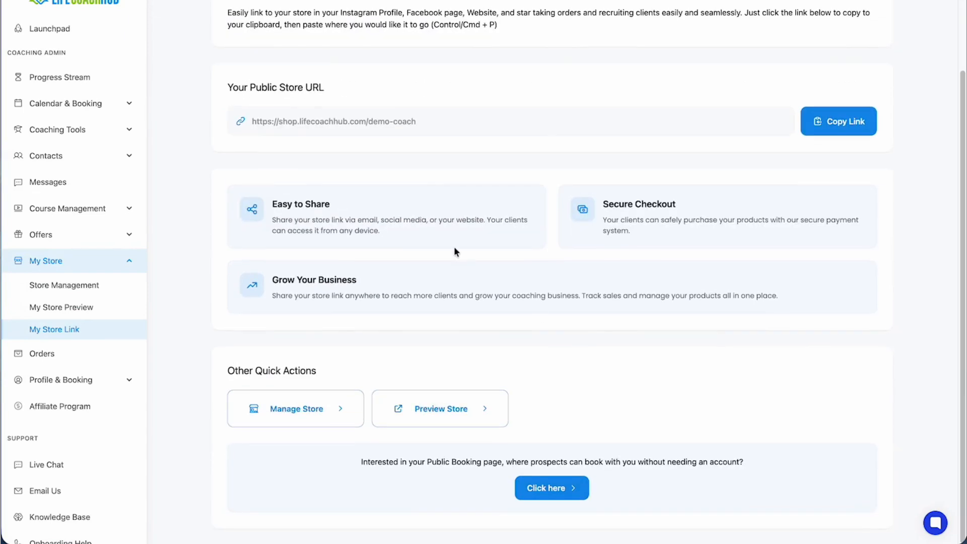
scroll(455, 251, up, 3)
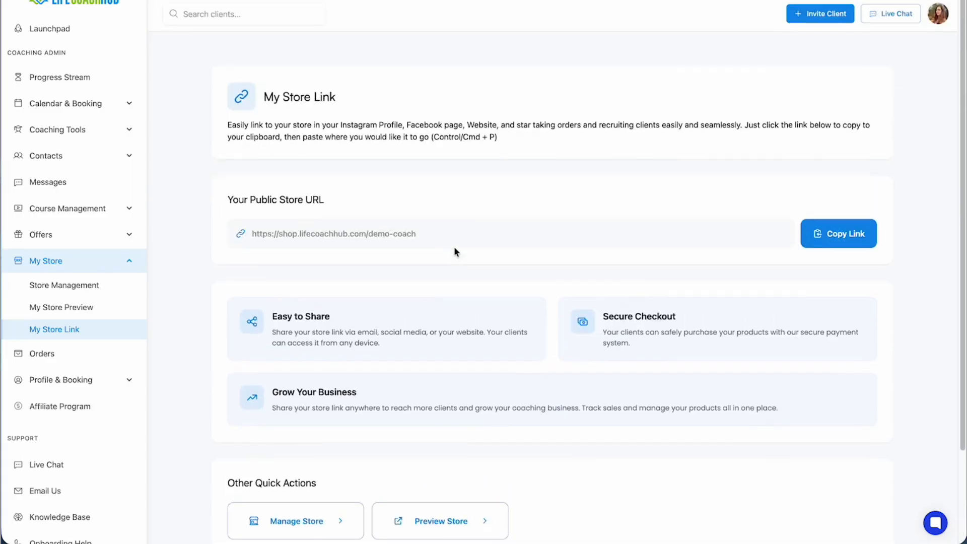
View the published coaching packages and open the 3 Month Coaching Package details from the public store.
click(110, 241)
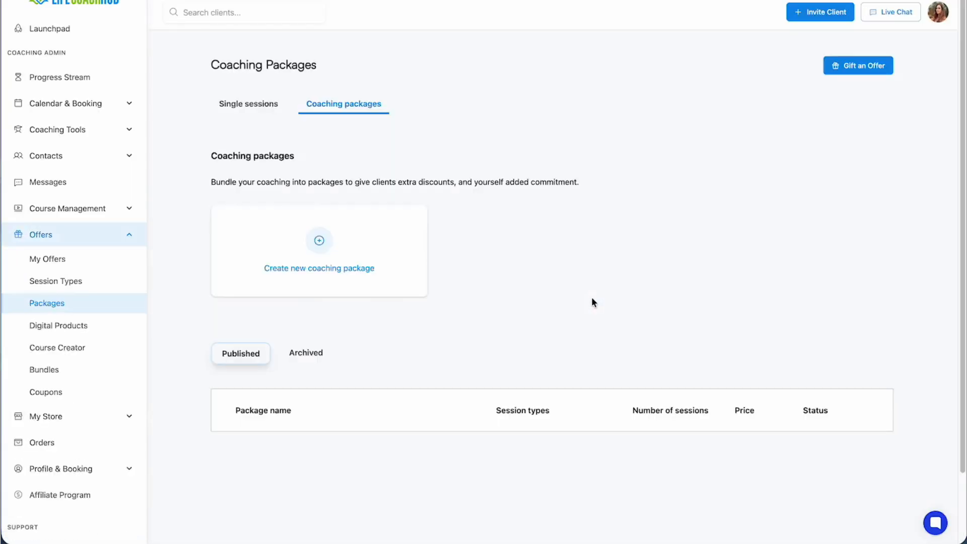
scroll(591, 301, down, 3)
click(868, 361)
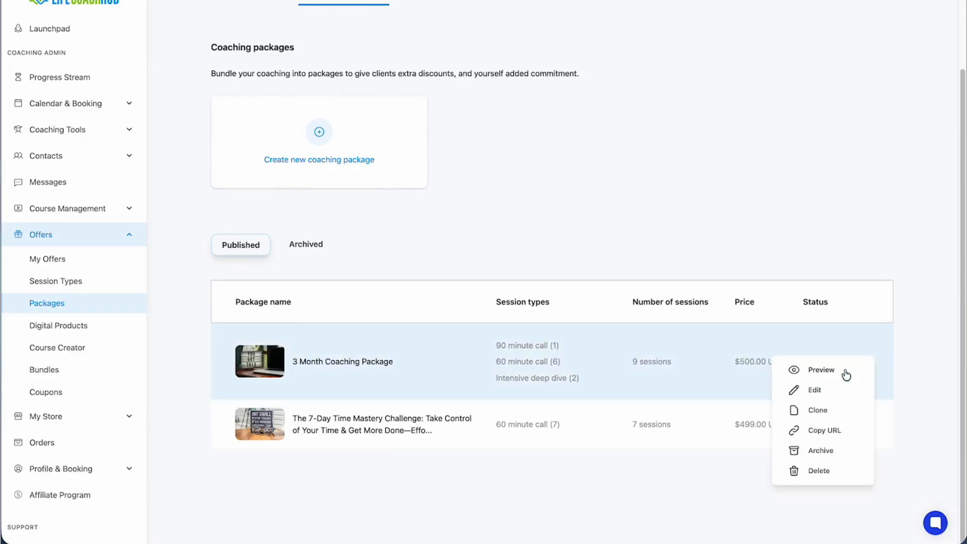
click(760, 151)
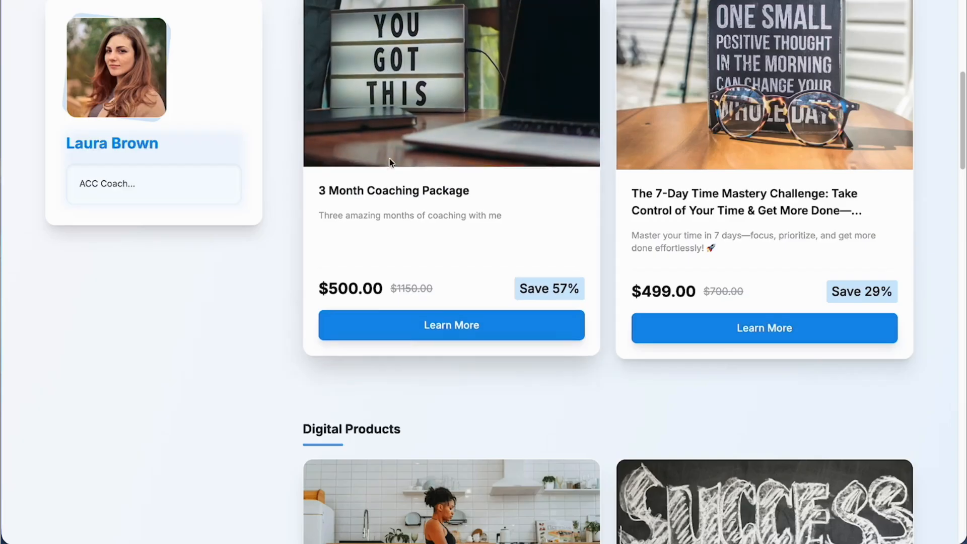
click(410, 324)
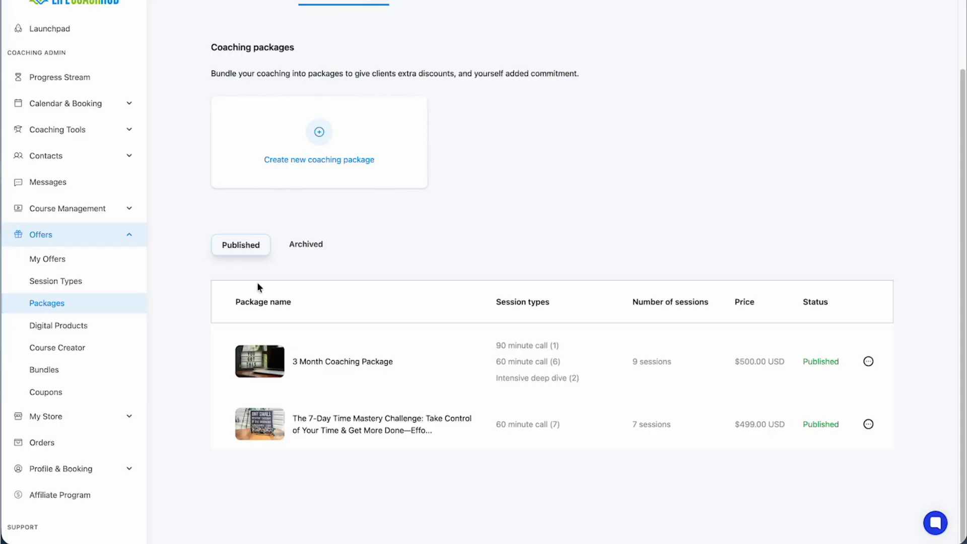
Return to the Launchpad and review the launch checklist down to the "Share your Public Store Link" task.
click(117, 241)
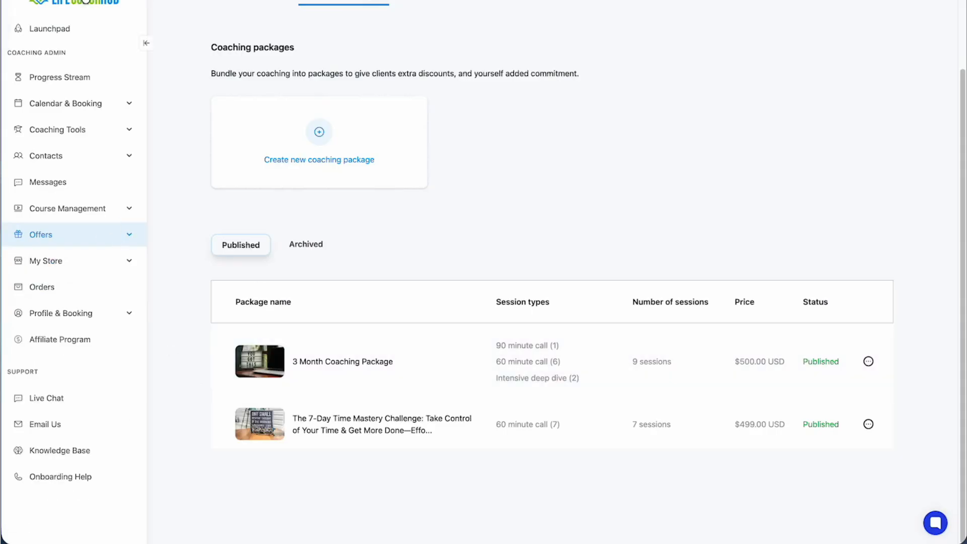
click(60, 29)
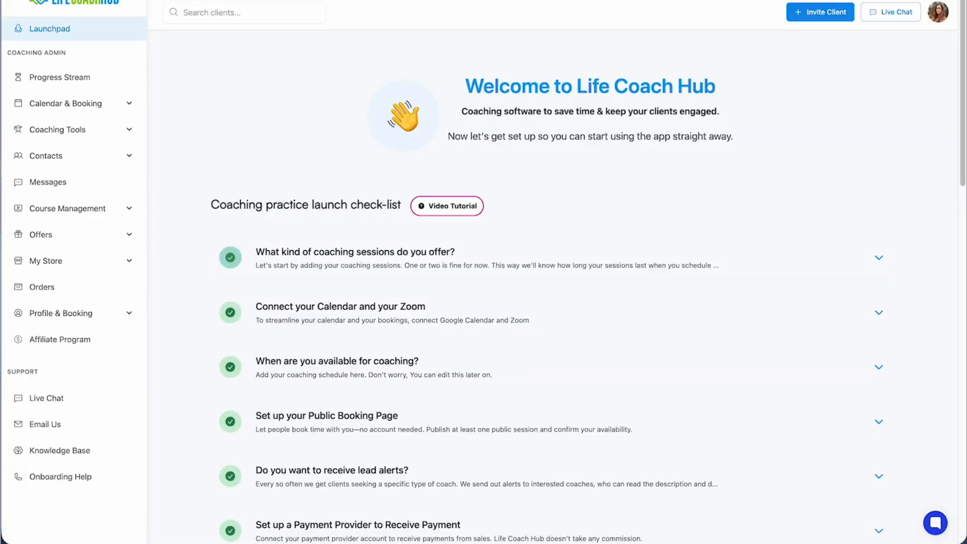
scroll(364, 366, down, 5)
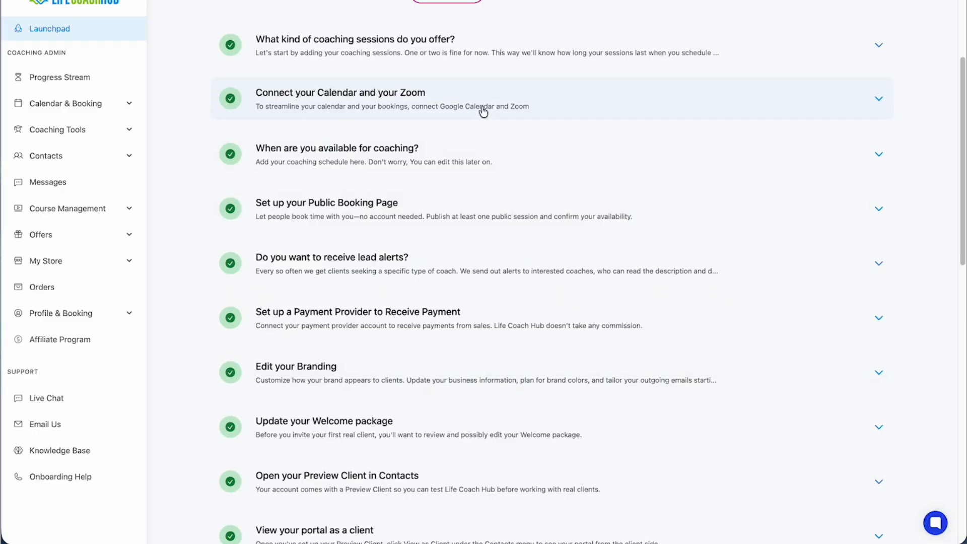
scroll(483, 111, down, 5)
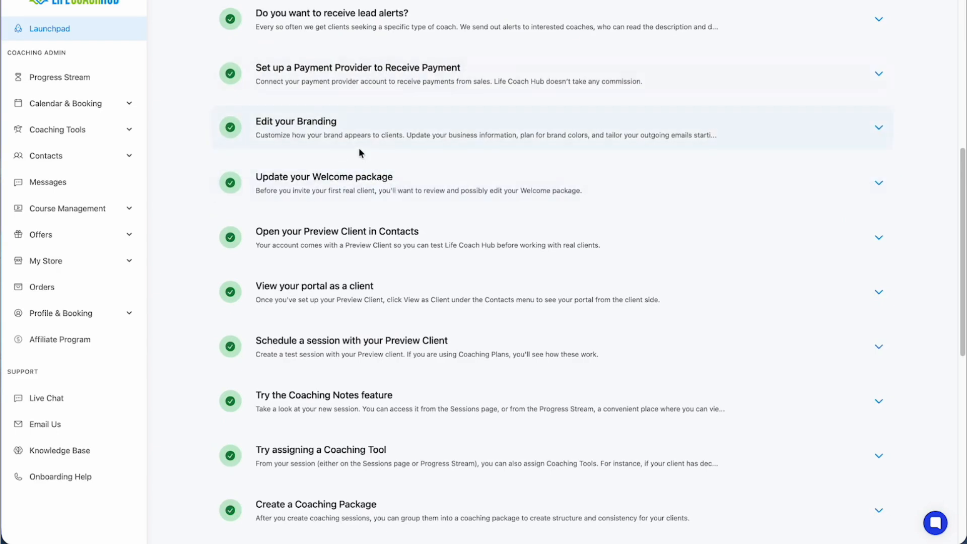
scroll(360, 150, down, 6)
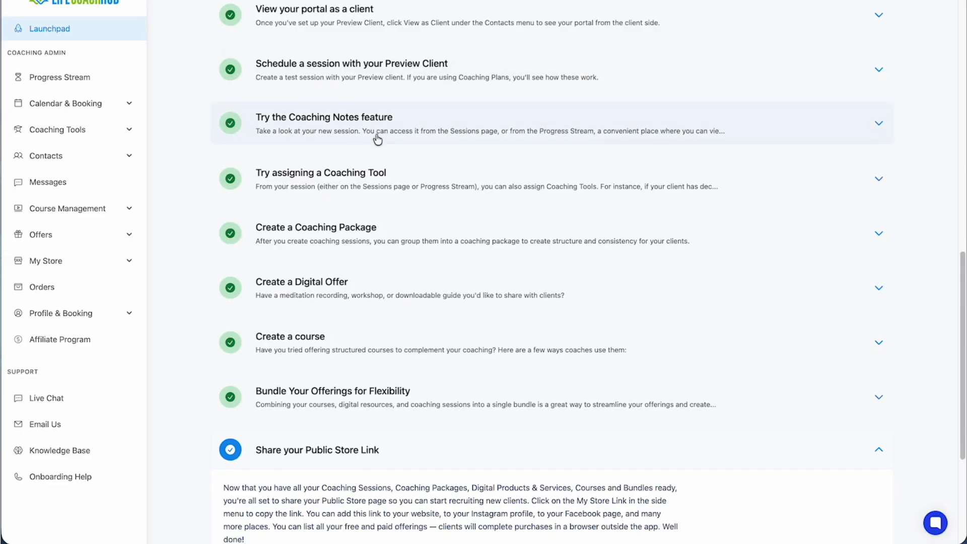
scroll(387, 202, down, 4)
scroll(388, 222, up, 2)
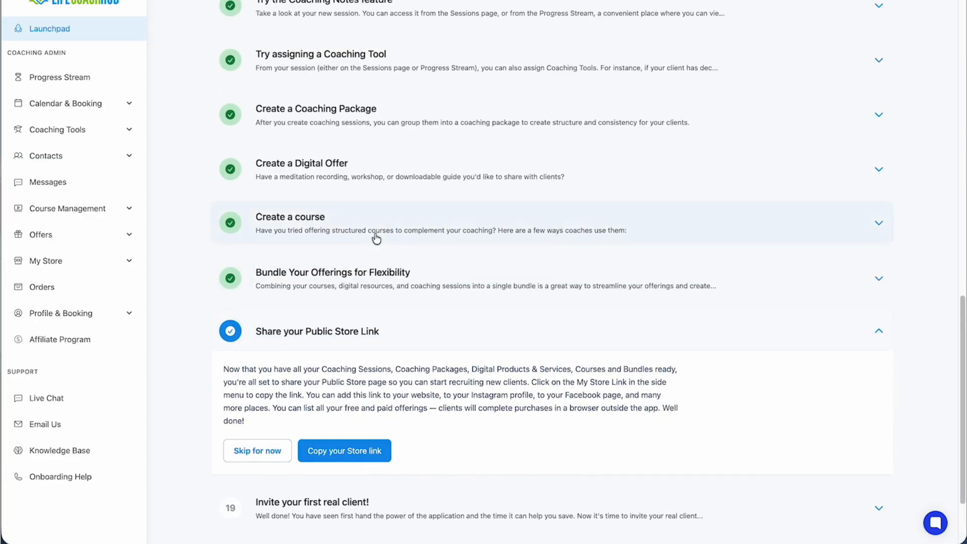
Read the "Invite your first real client!" task and view the Invite Client form without filling it in.
click(878, 331)
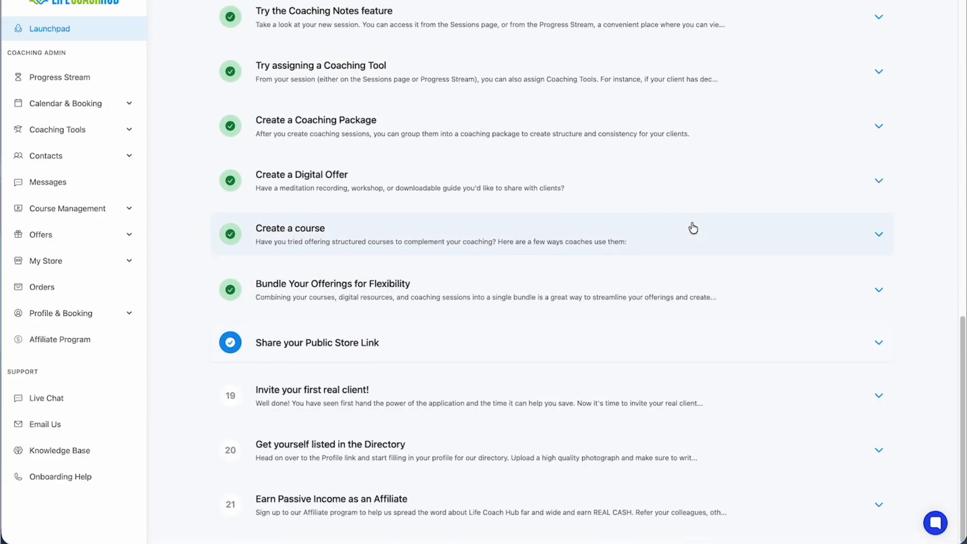
click(368, 413)
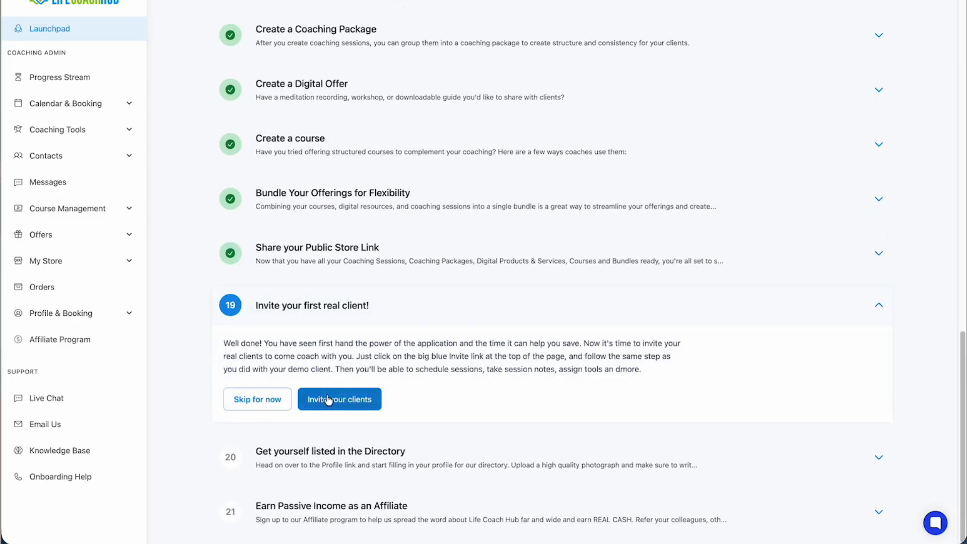
scroll(657, 307, up, 5)
scroll(657, 307, up, 10)
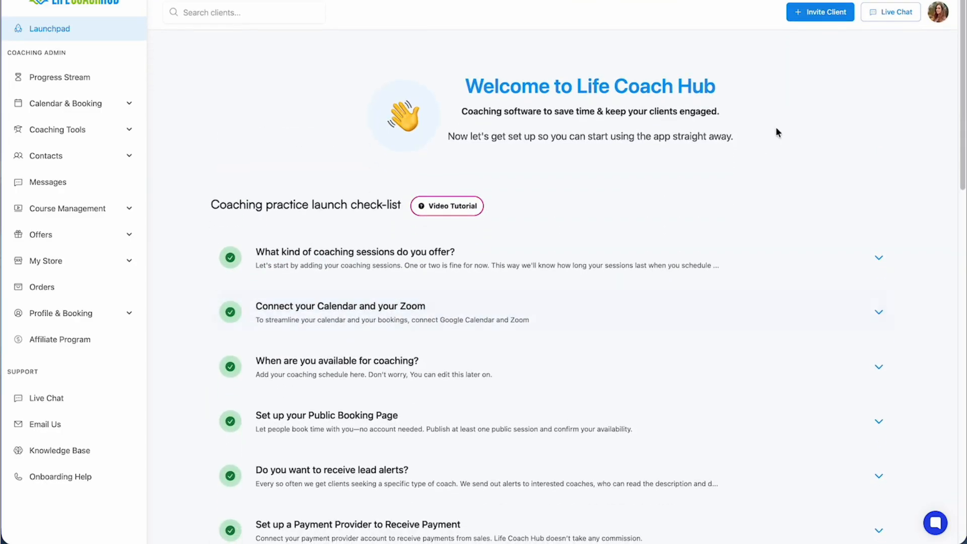
click(816, 16)
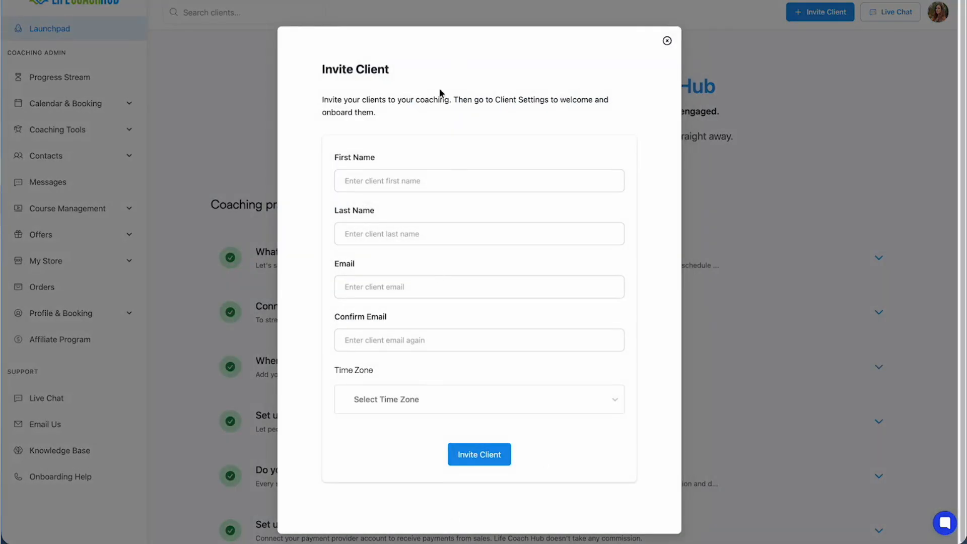
click(667, 41)
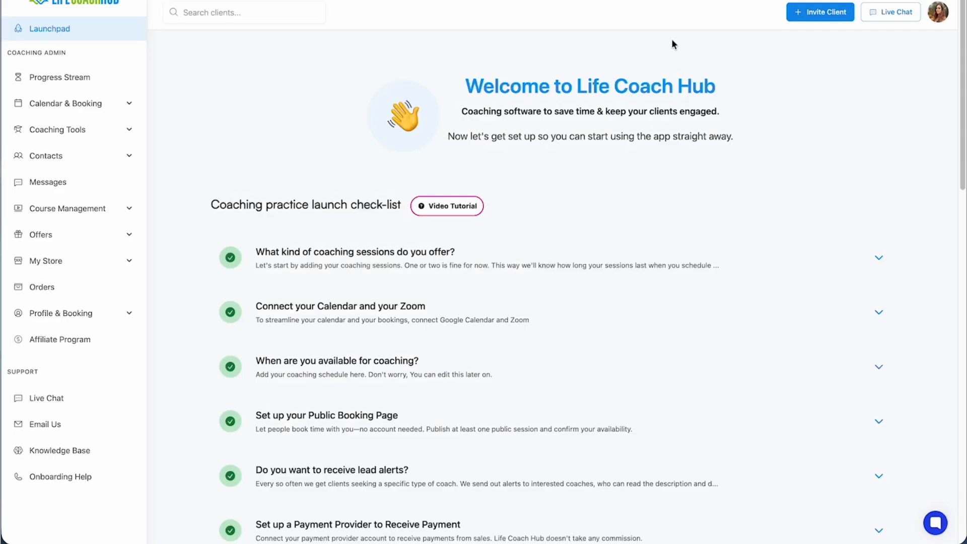
scroll(351, 268, down, 15)
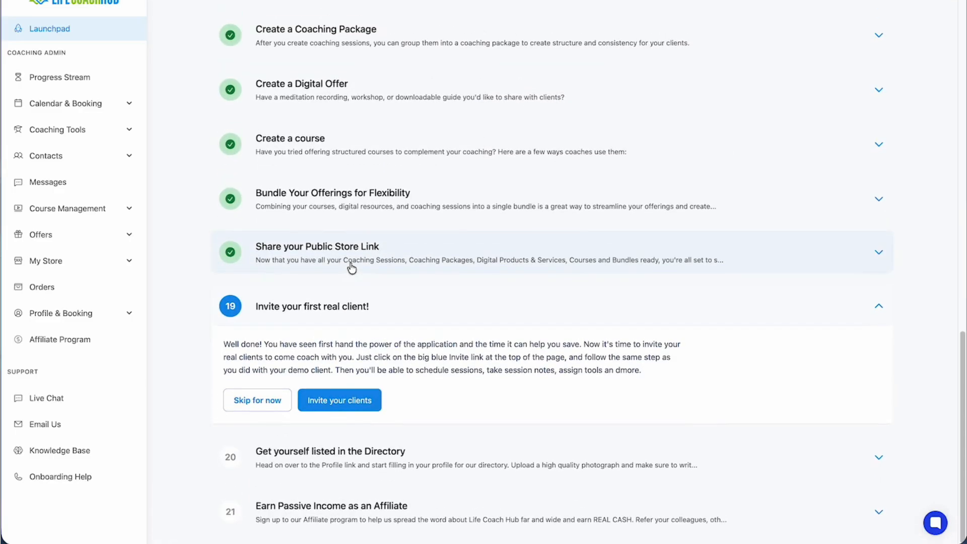
click(878, 308)
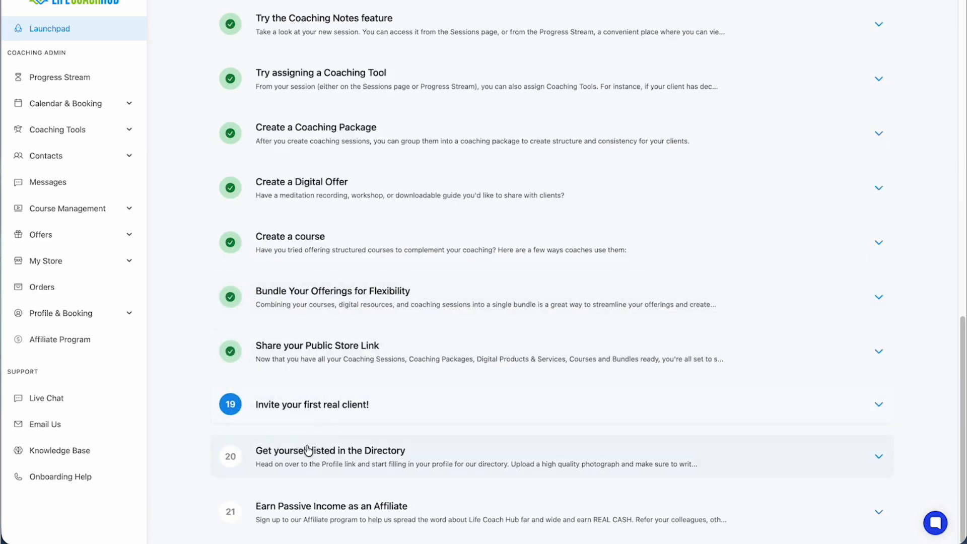
Read the "Get yourself listed in the Directory" and "Earn Passive Income as an Affiliate" tasks in the launch checklist.
click(52, 316)
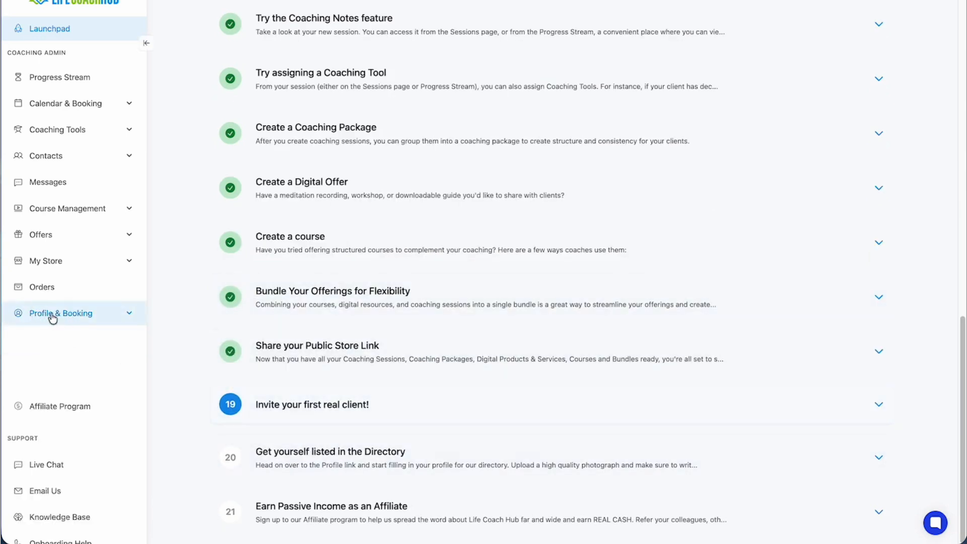
click(52, 316)
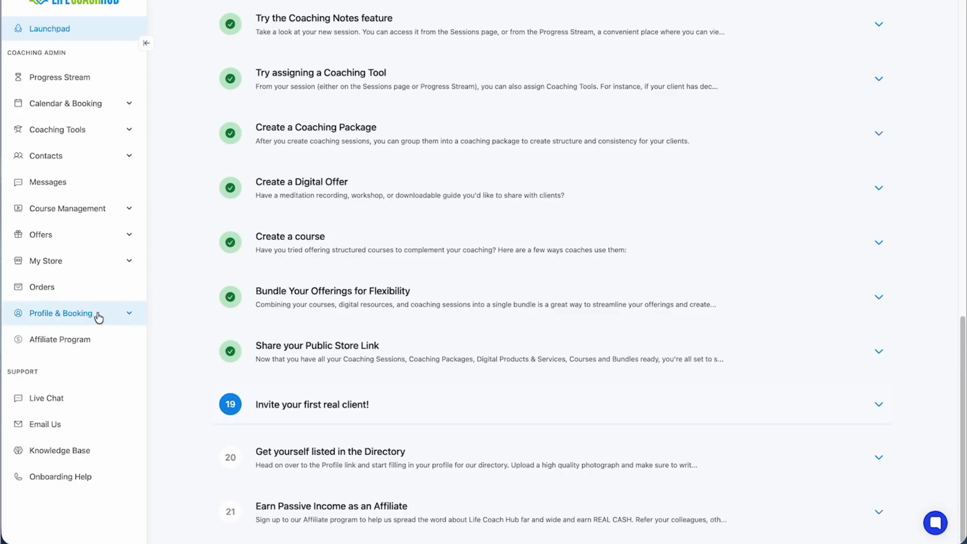
click(341, 518)
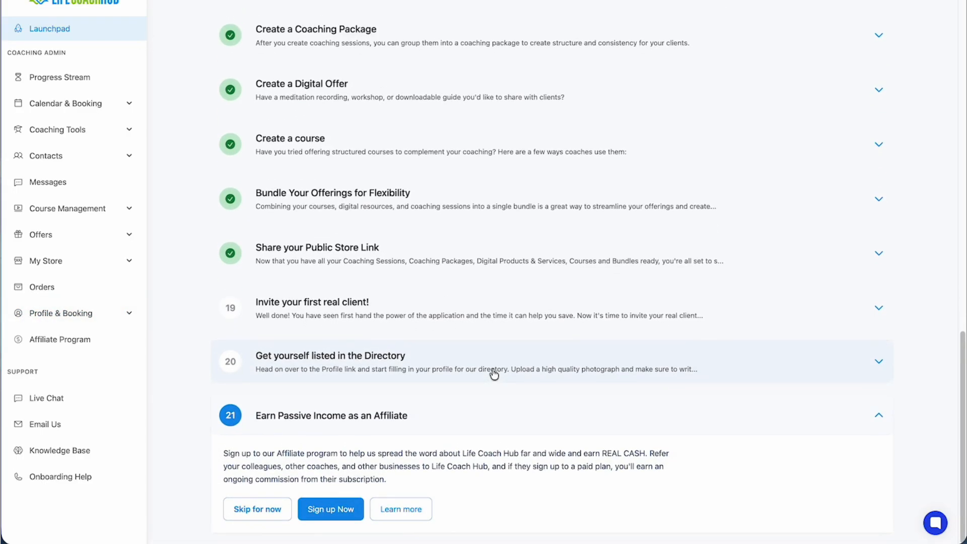
click(493, 372)
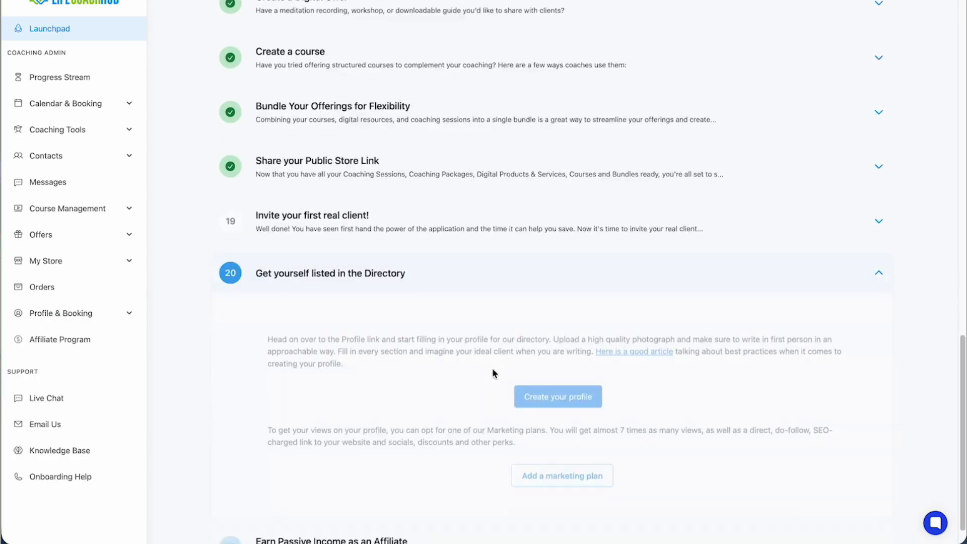
click(311, 506)
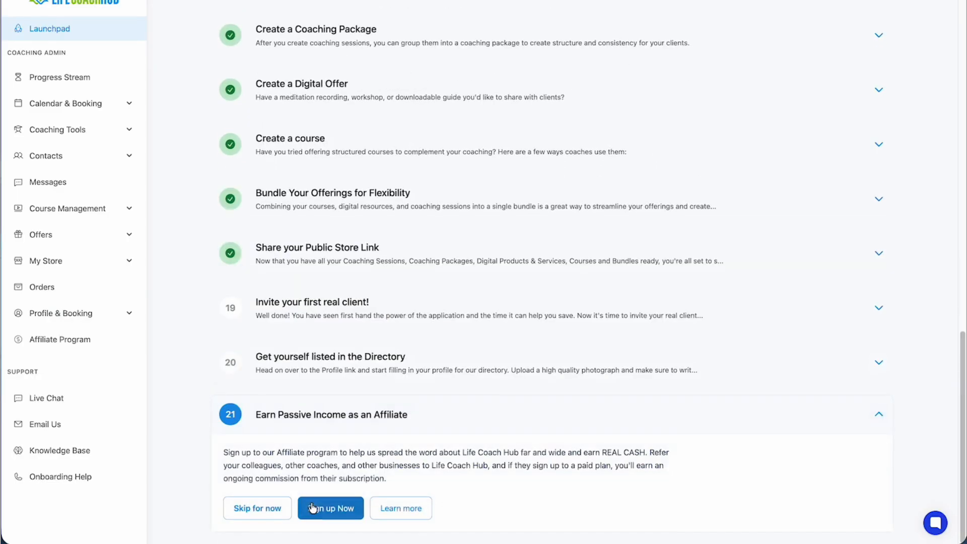
Open the Affiliate Program page from the affiliate task and review how the program works.
click(390, 509)
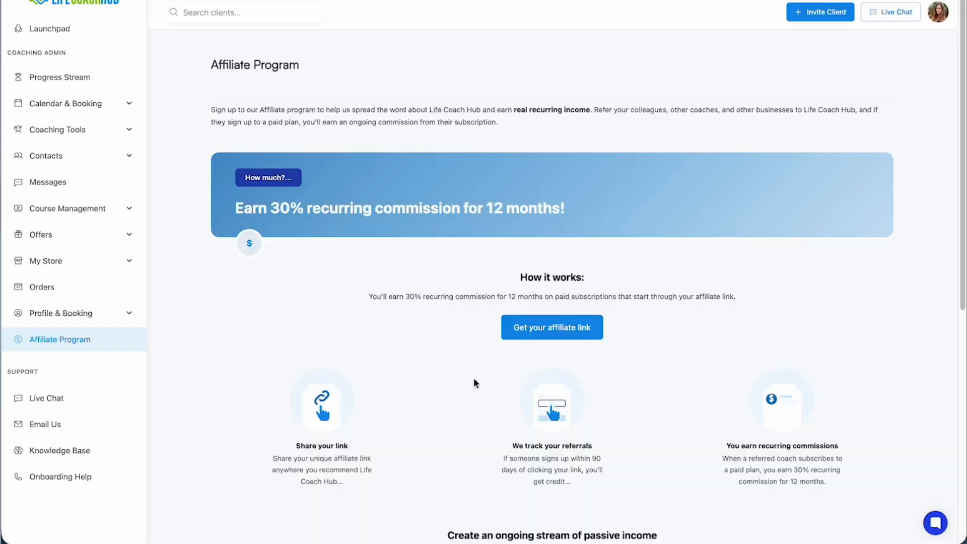
scroll(603, 219, down, 8)
scroll(603, 219, up, 7)
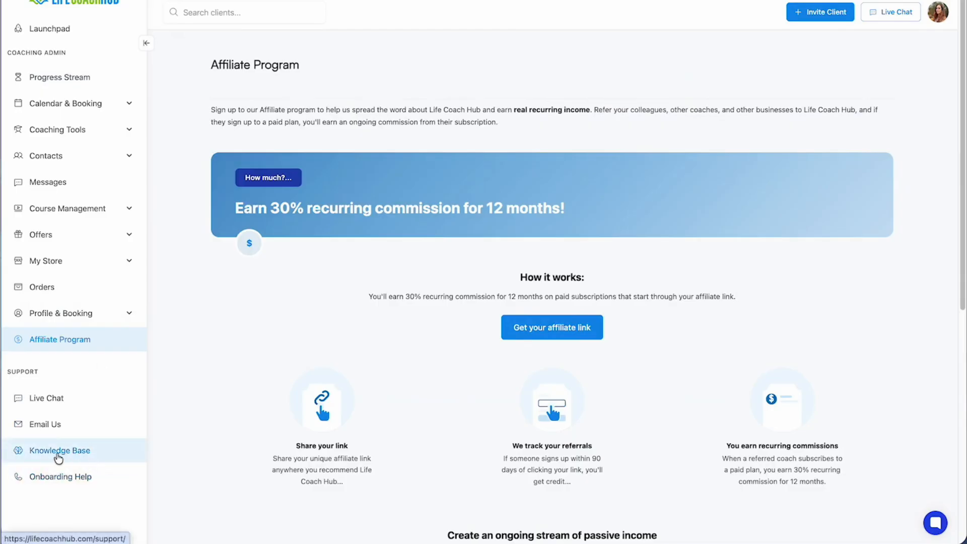
Open the live chat and view the Knowledge Base support page, closing that page when done.
click(70, 408)
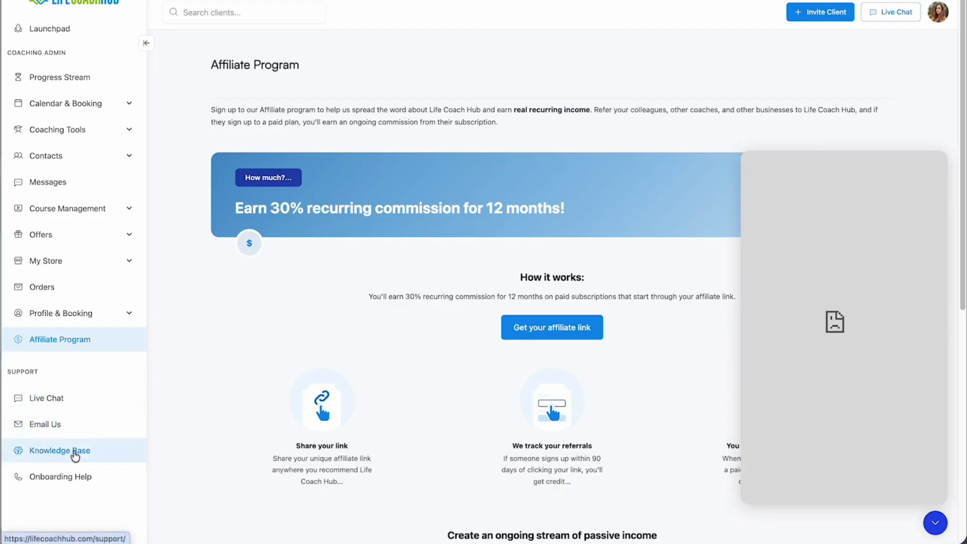
click(75, 451)
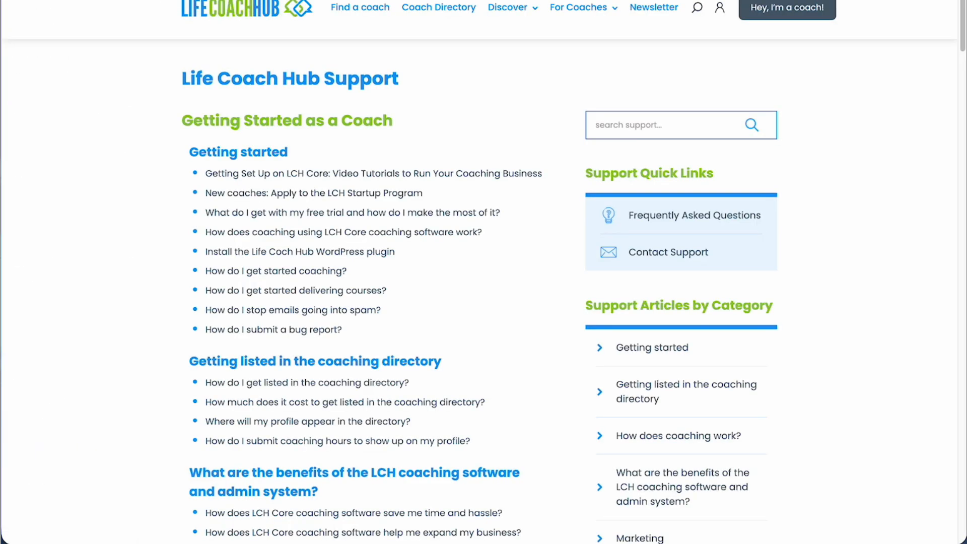
key(super+w)
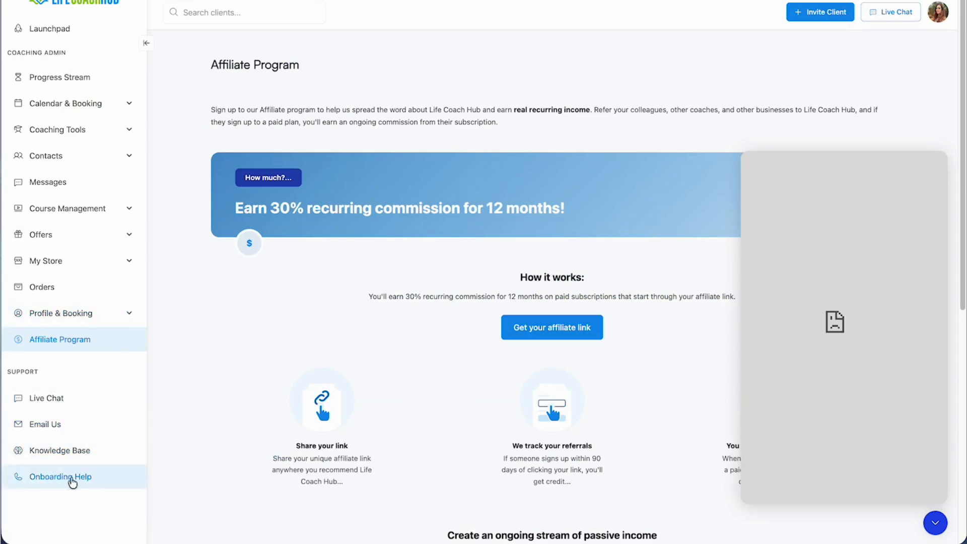
Expand the My Store section, return to the Launchpad and review the first part of the launch checklist.
click(108, 262)
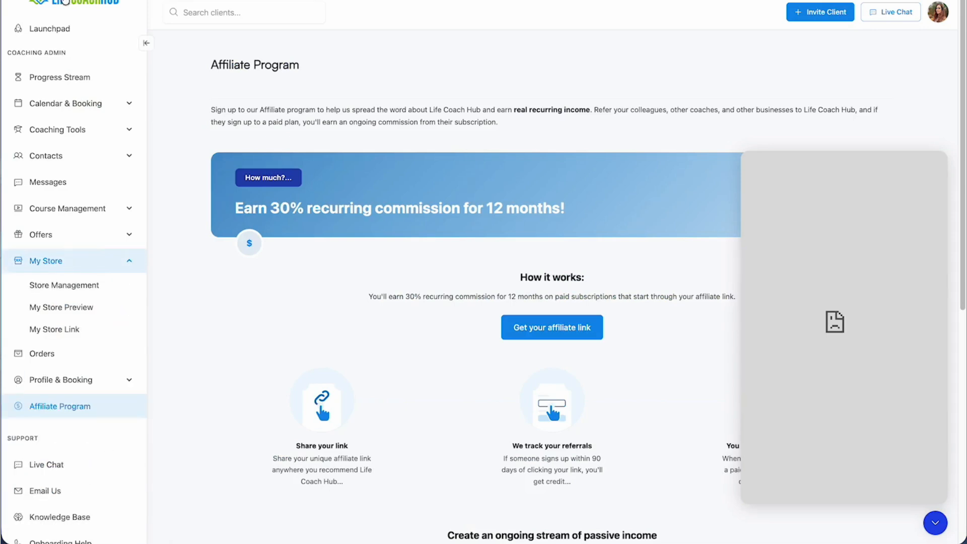
click(67, 32)
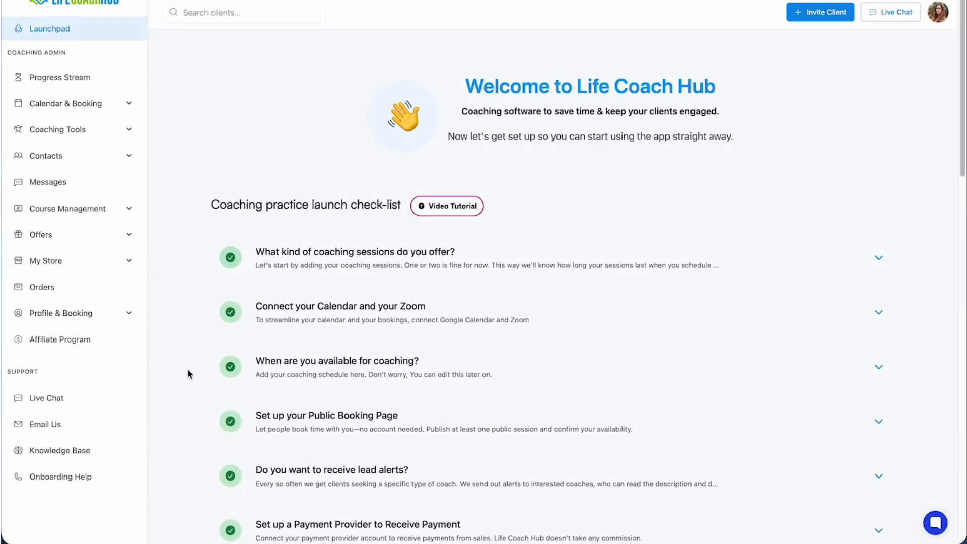
scroll(160, 449, down, 5)
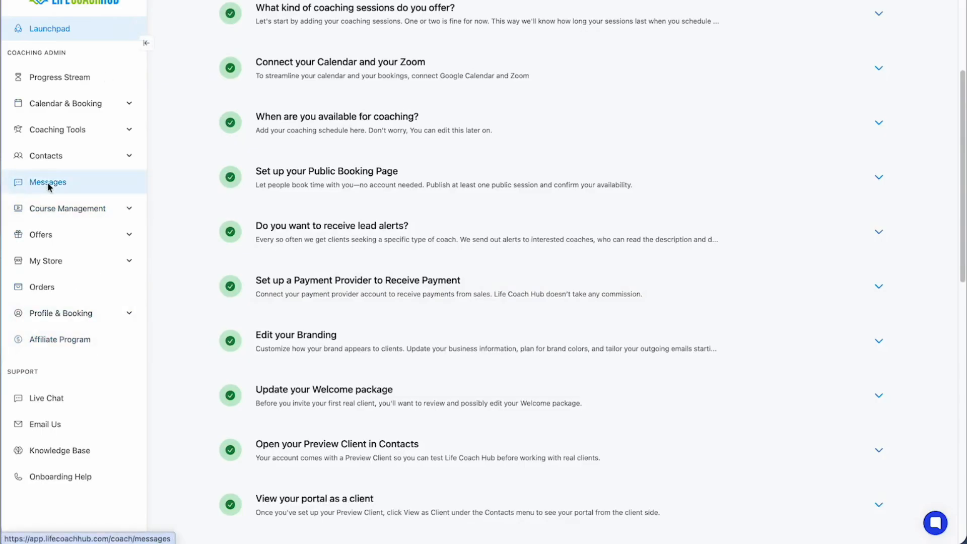
View the Messages page and open the All Contacts list.
click(73, 187)
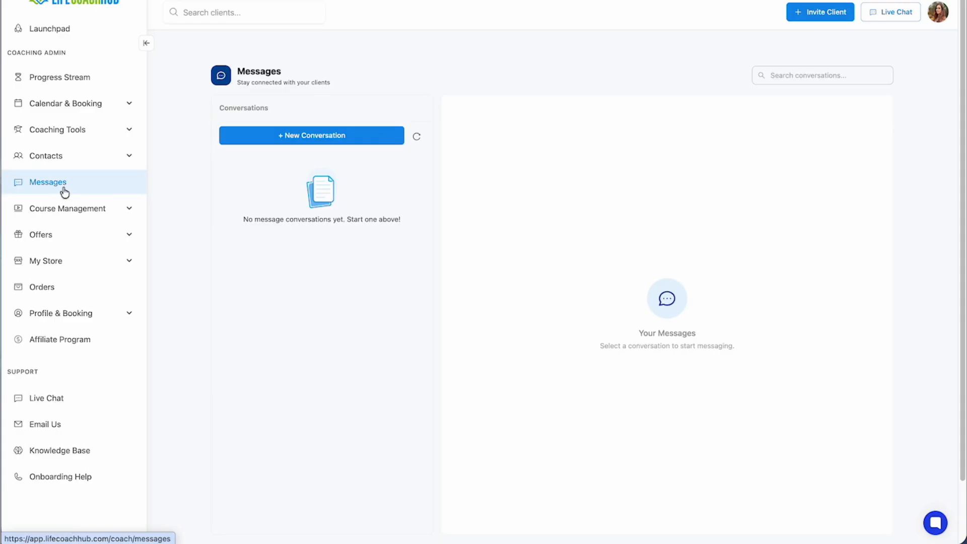
click(62, 287)
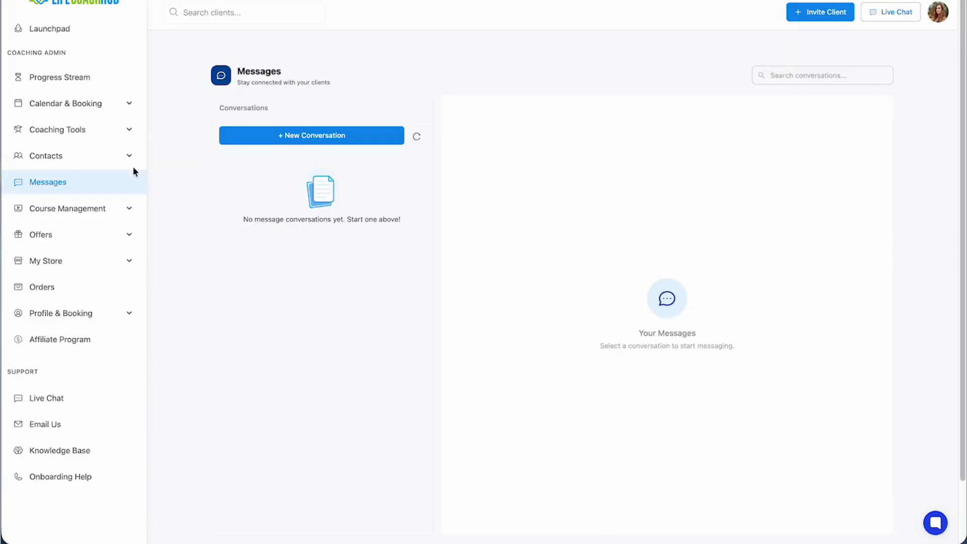
click(88, 151)
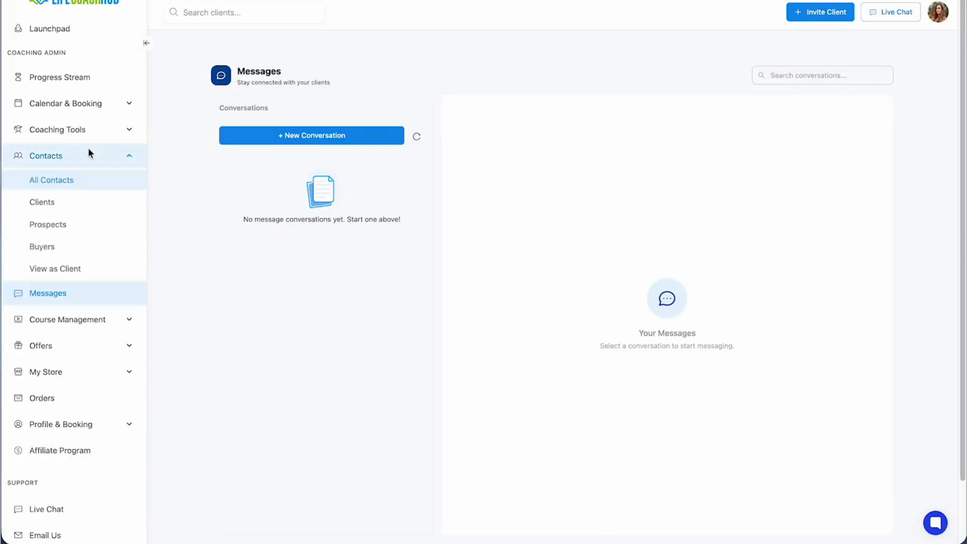
click(73, 182)
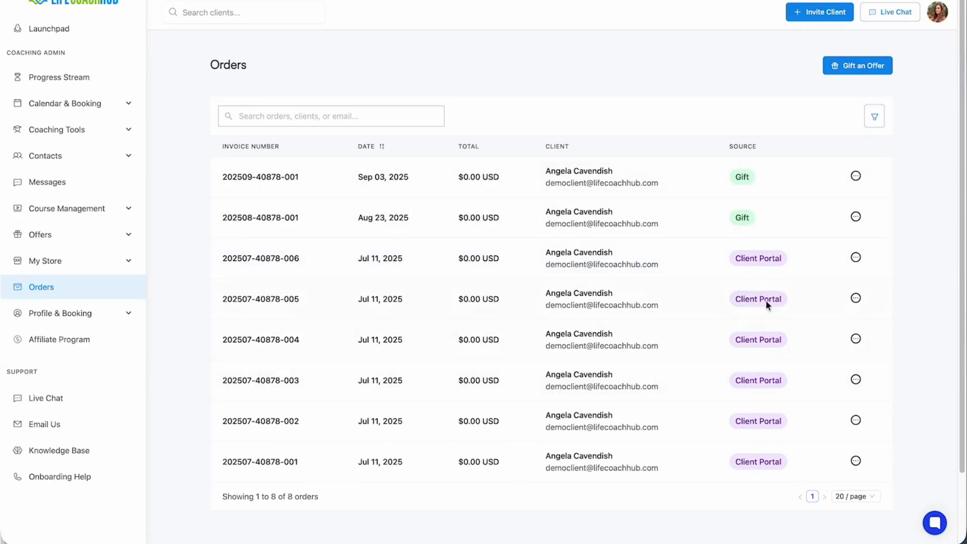
Review the Orders list and the invoice actions available for a Client Portal order, and return to the Launchpad.
scroll(763, 328, down, 1)
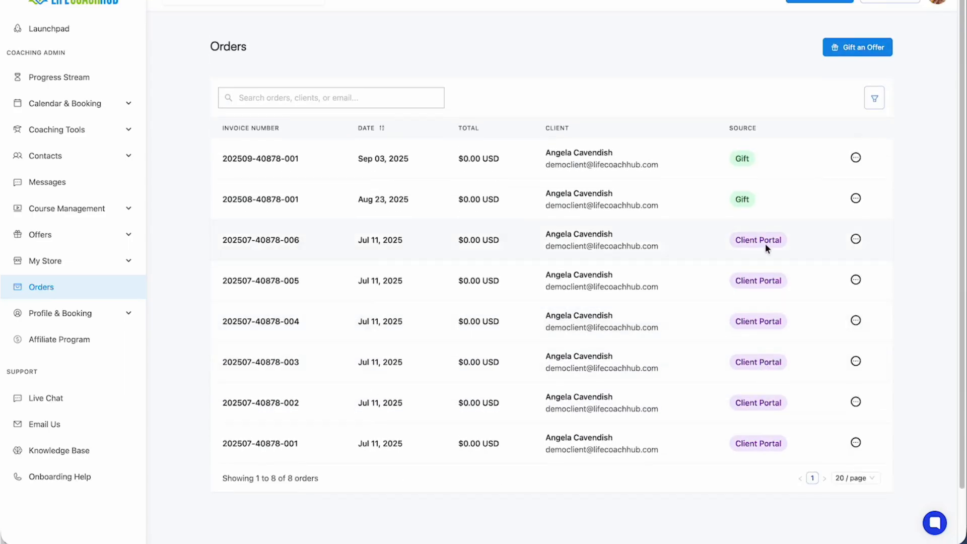
scroll(785, 247, up, 1)
click(855, 253)
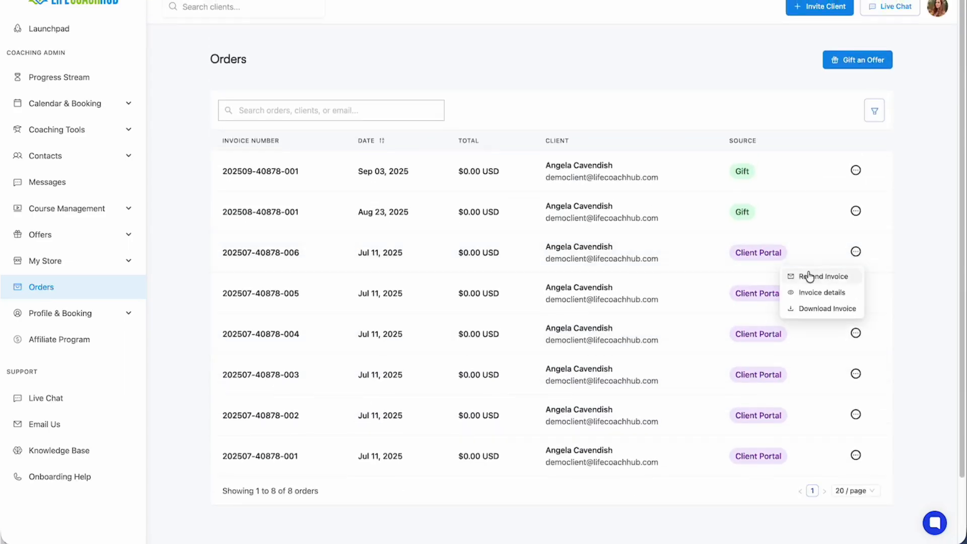
click(730, 59)
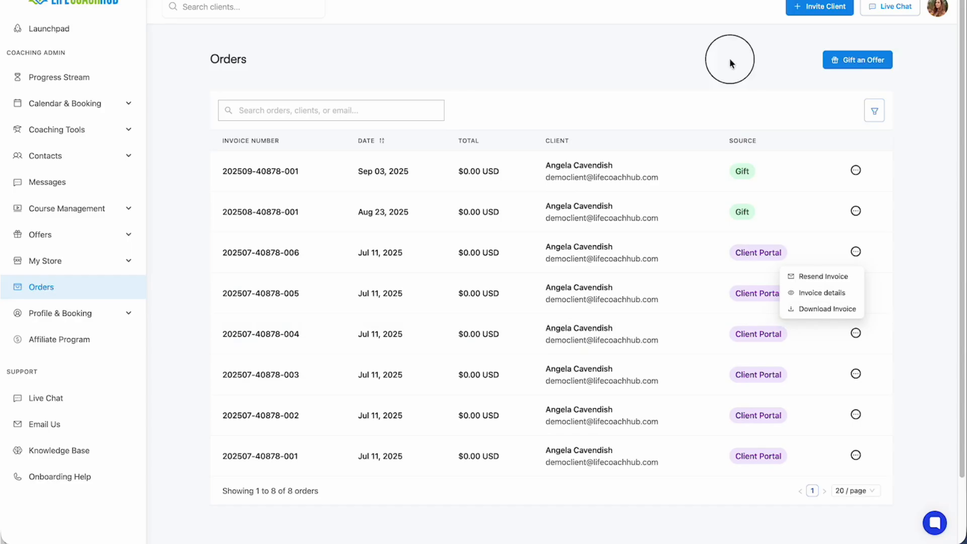
scroll(538, 107, up, 1)
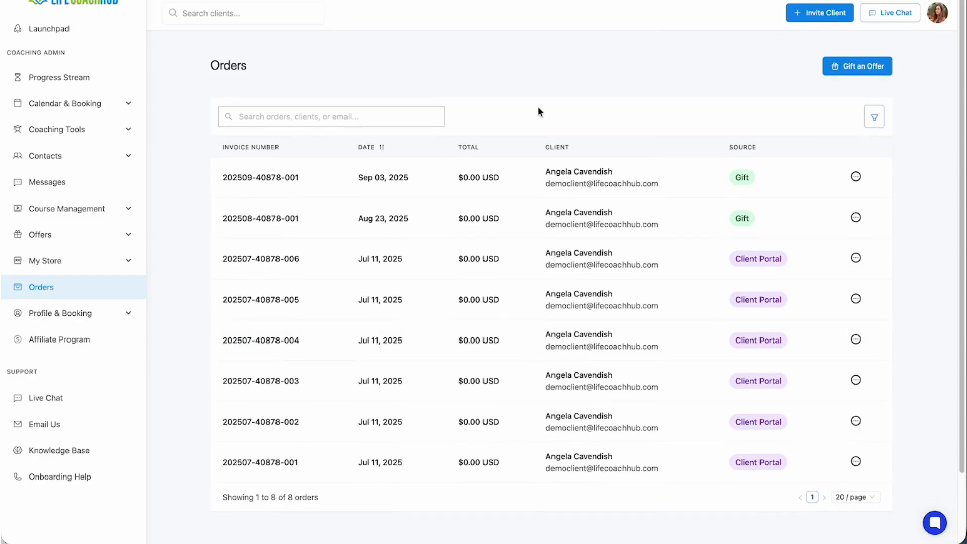
click(71, 30)
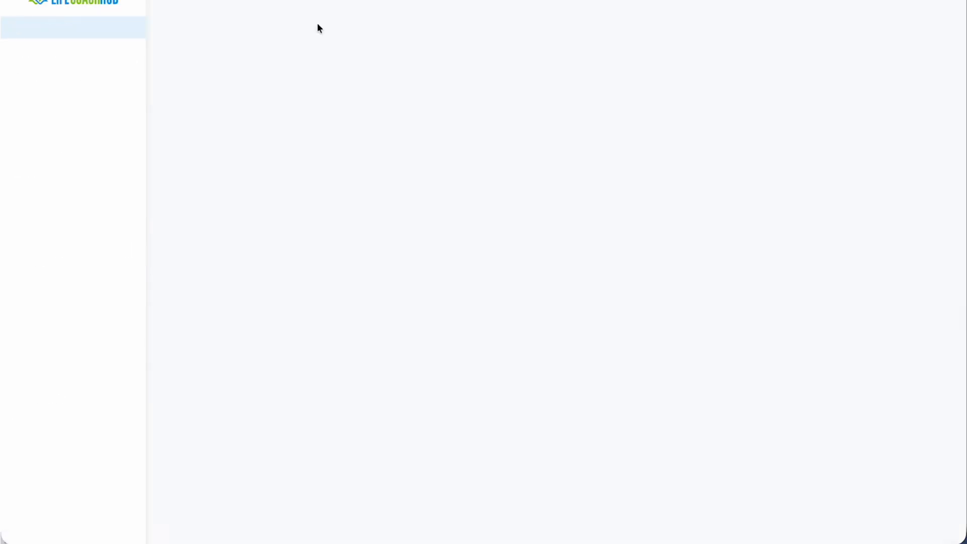